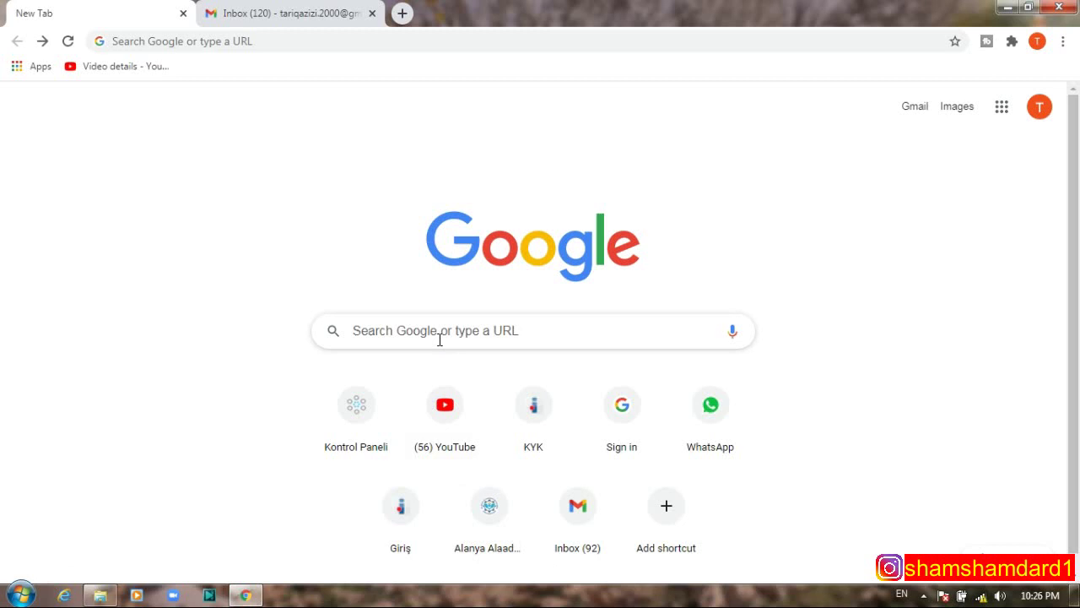
- Type diyanetburslari.tdv.org into the Google search box to bring up the site suggestion
{"action": "left_click", "coordinate": [439, 339]}
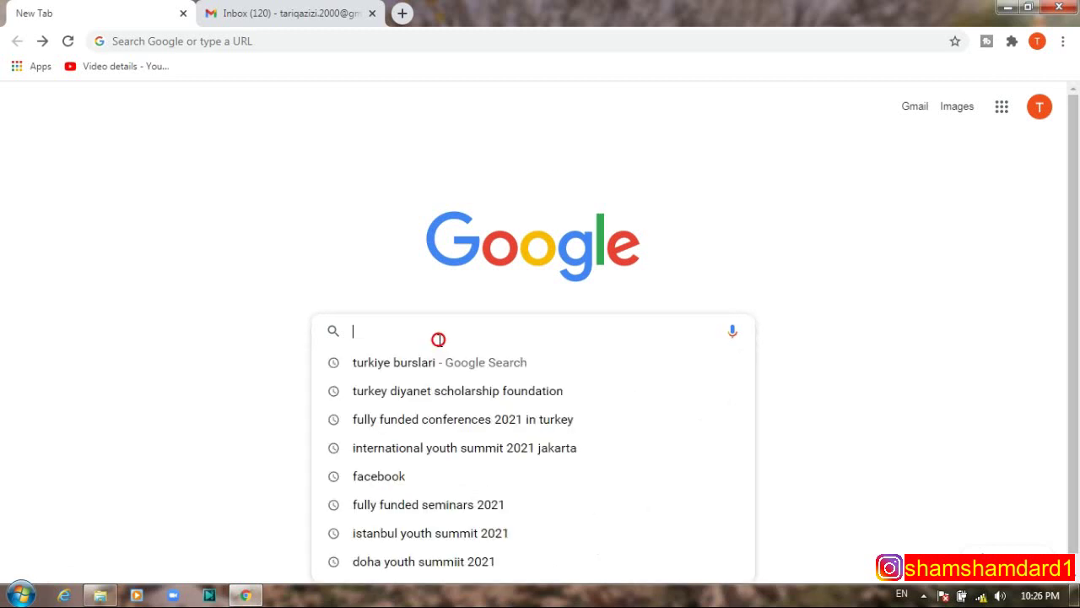
{"action": "type", "text": "id"}
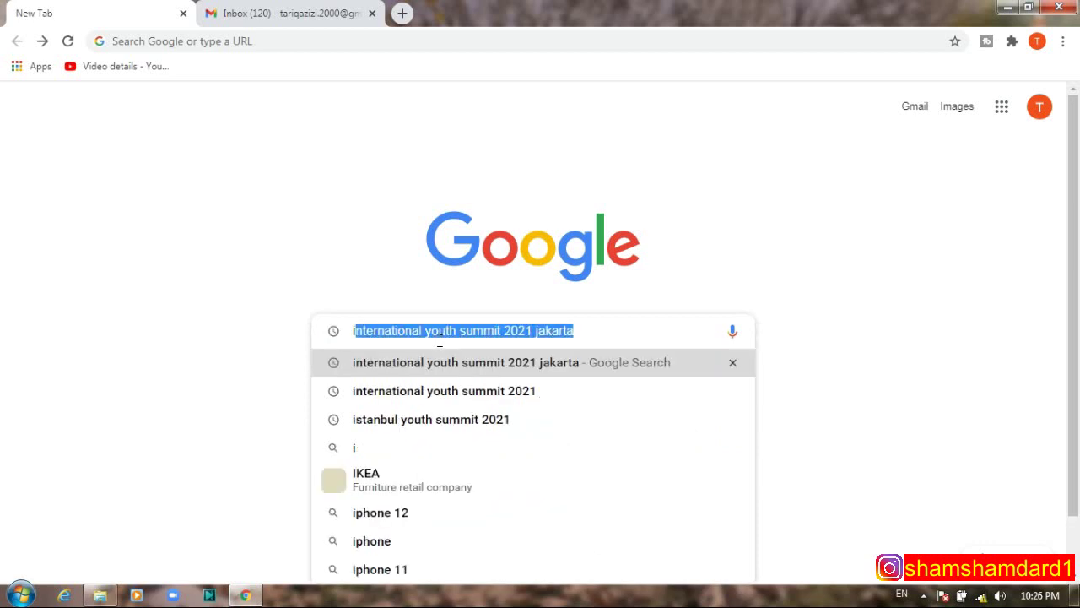
{"action": "key", "text": "BackSpace"}
{"action": "key", "text": "BackSpace"}
{"action": "type", "text": "di"}
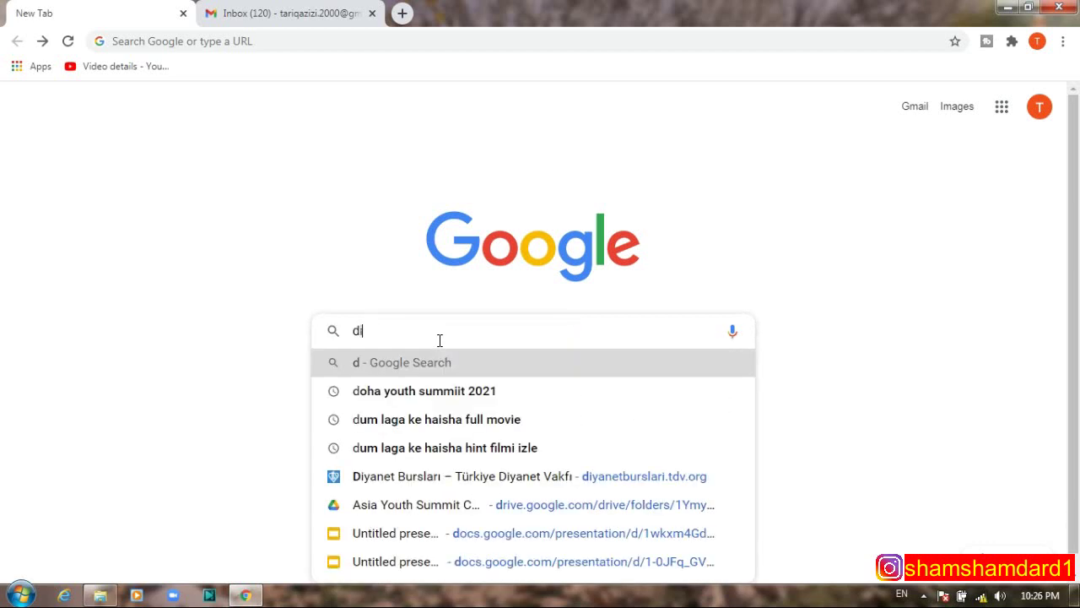
{"action": "type", "text": "yanet"}
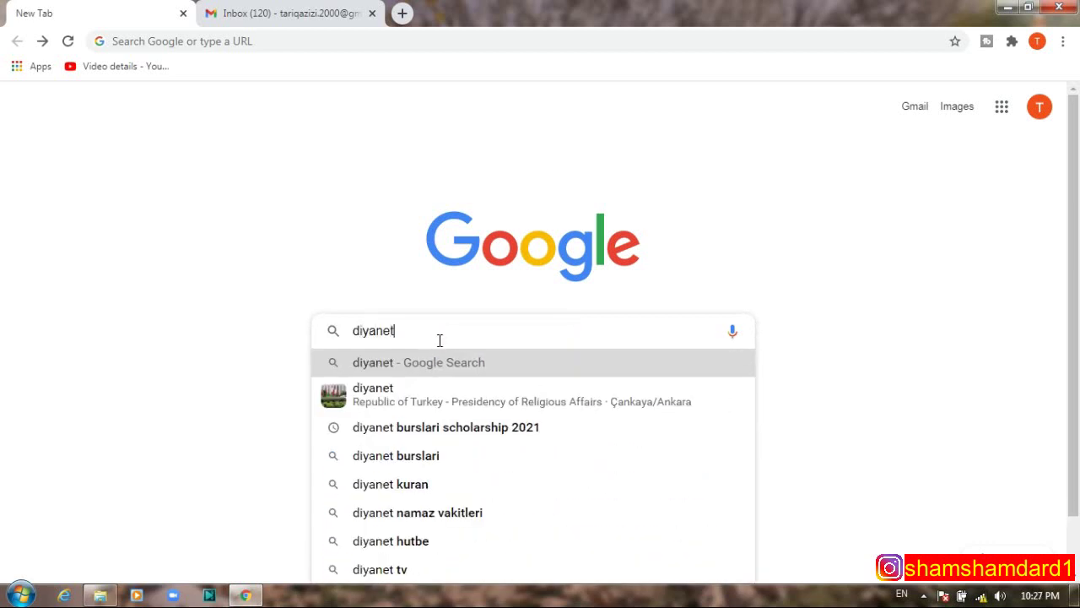
{"action": "type", "text": "bursla"}
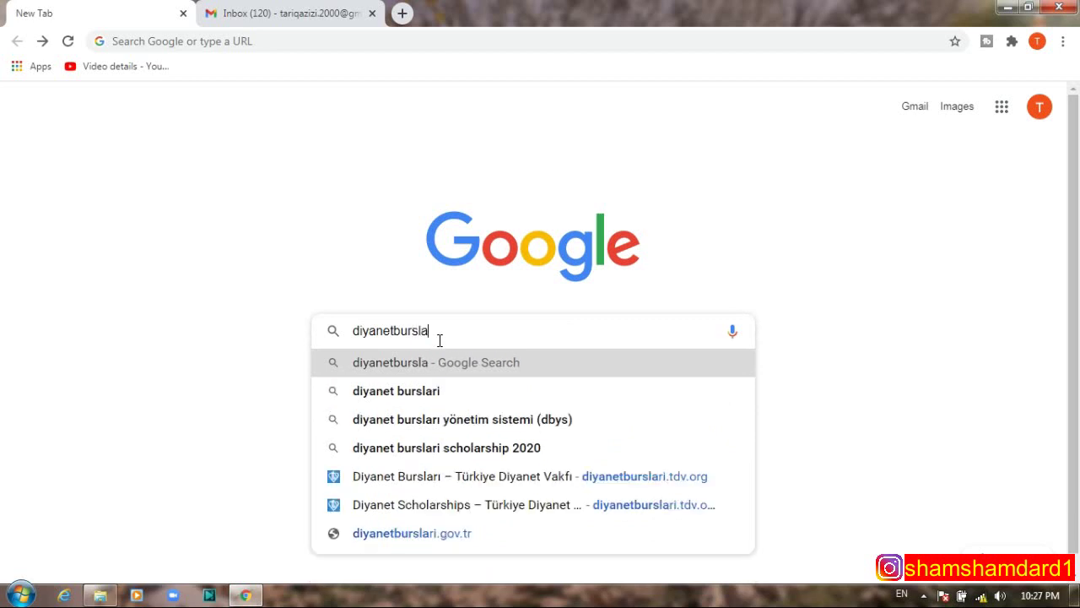
{"action": "type", "text": "ri."}
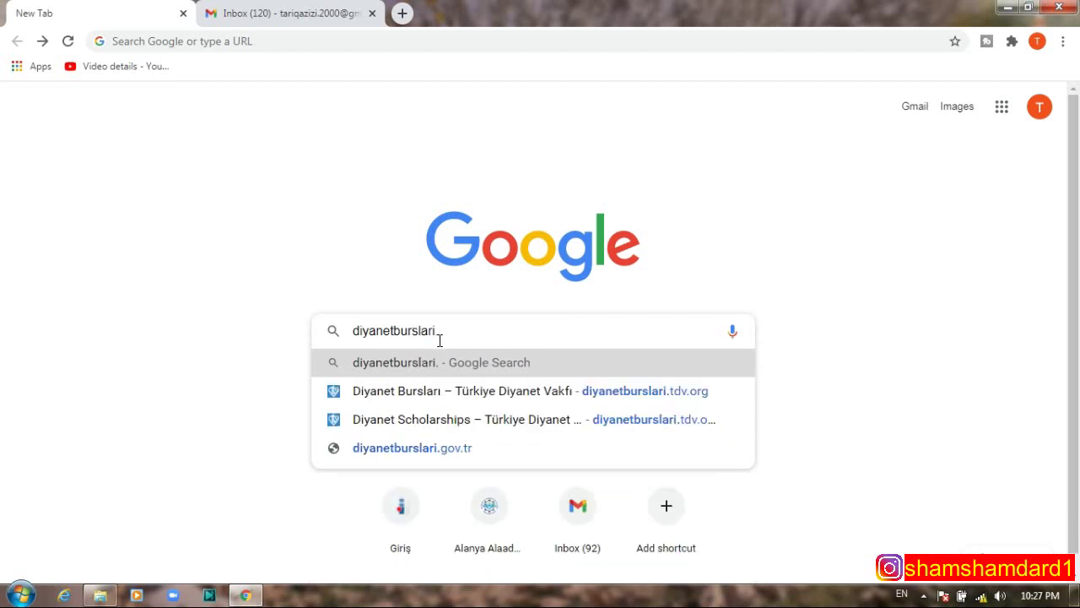
{"action": "type", "text": "tdv"}
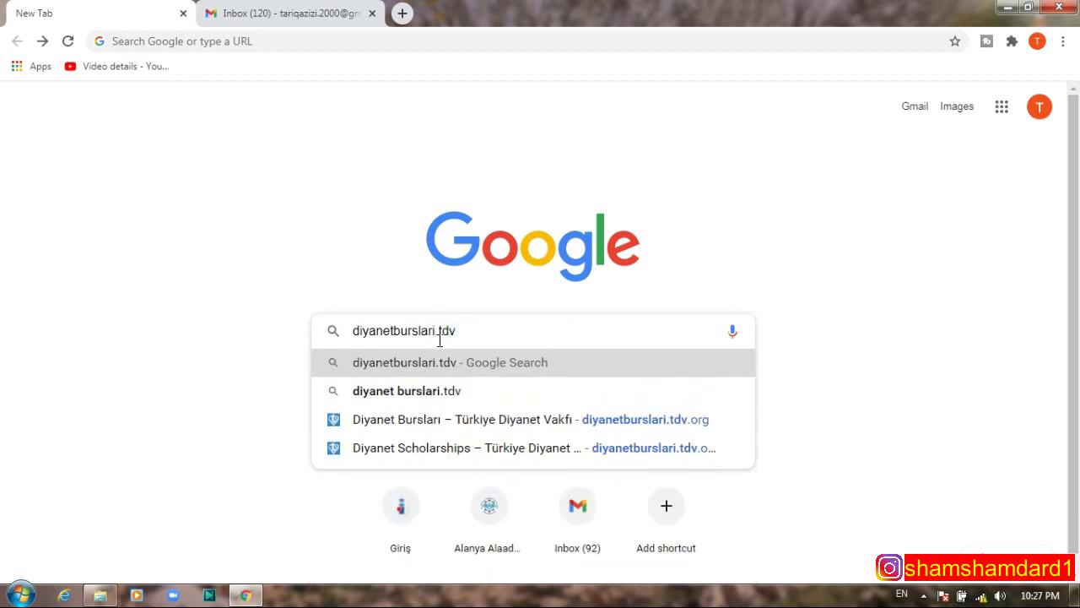
{"action": "type", "text": ".org"}
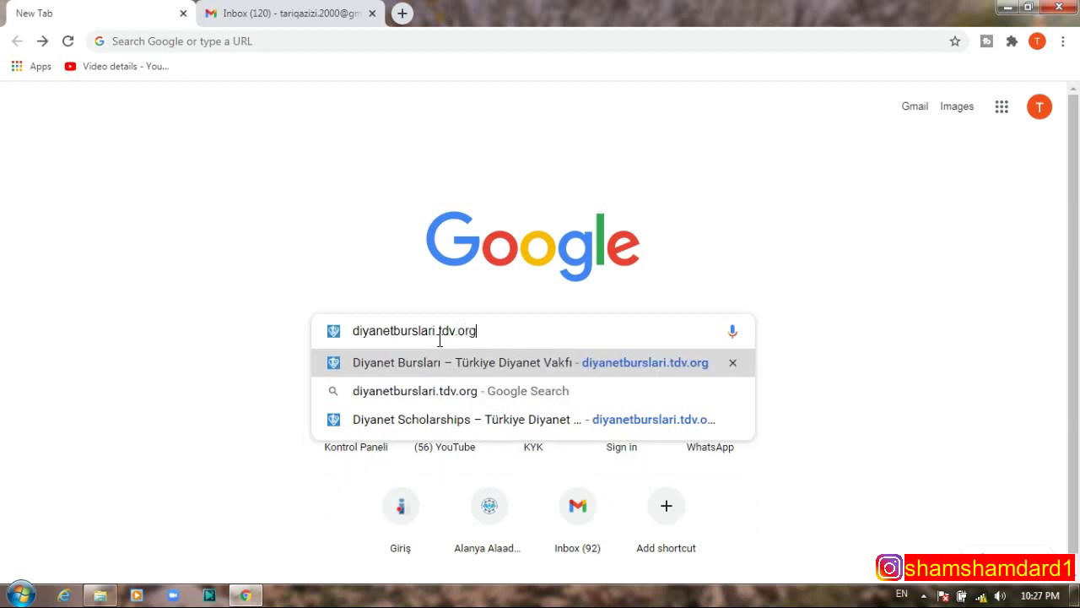
- Open the Diyanet Bursları site, translate it into English, and show the Scholarship Programs menu
{"action": "left_click", "coordinate": [494, 368]}
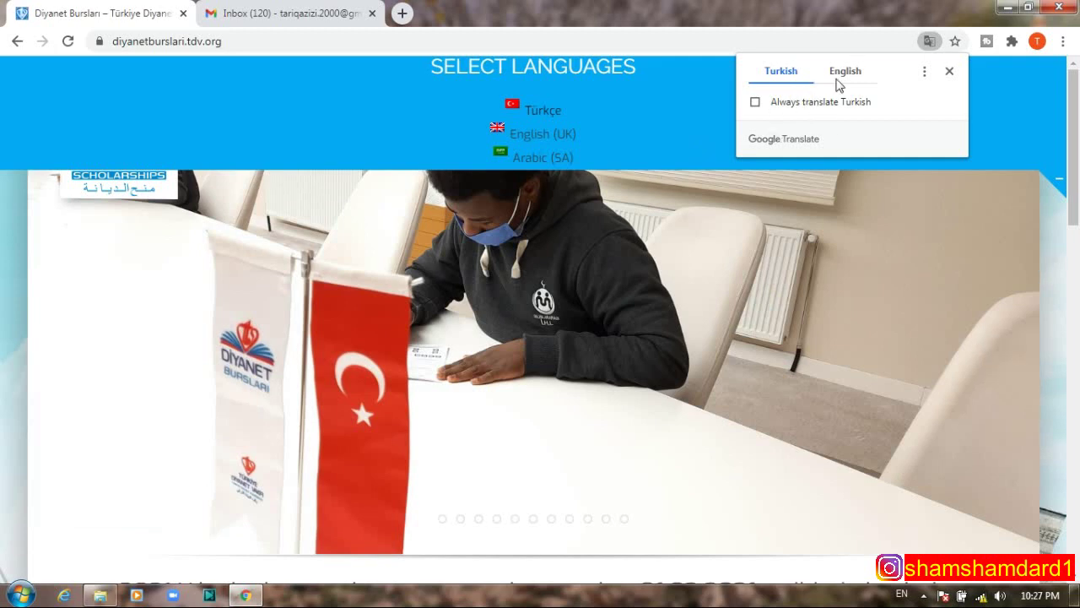
{"action": "left_click", "coordinate": [845, 72]}
{"action": "left_click", "coordinate": [949, 72]}
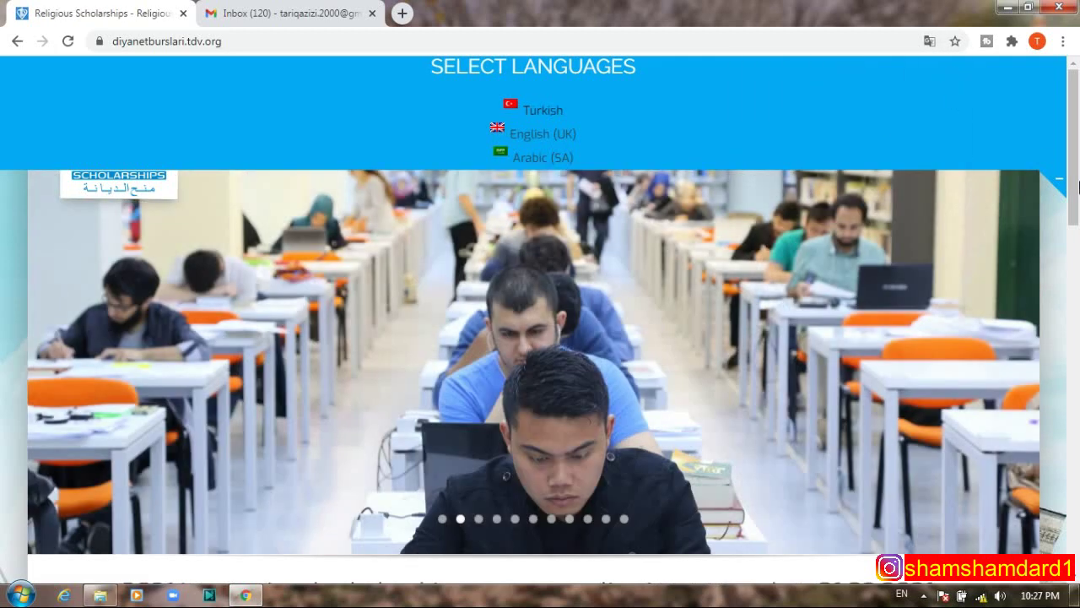
{"action": "left_click", "coordinate": [1061, 182]}
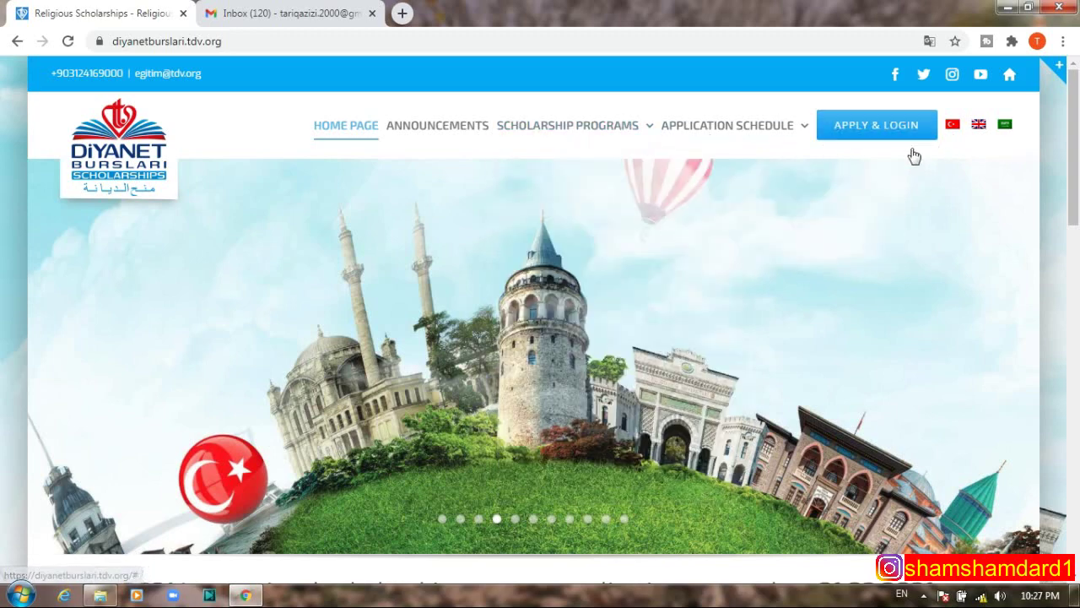
{"action": "mouse_move", "coordinate": [609, 133]}
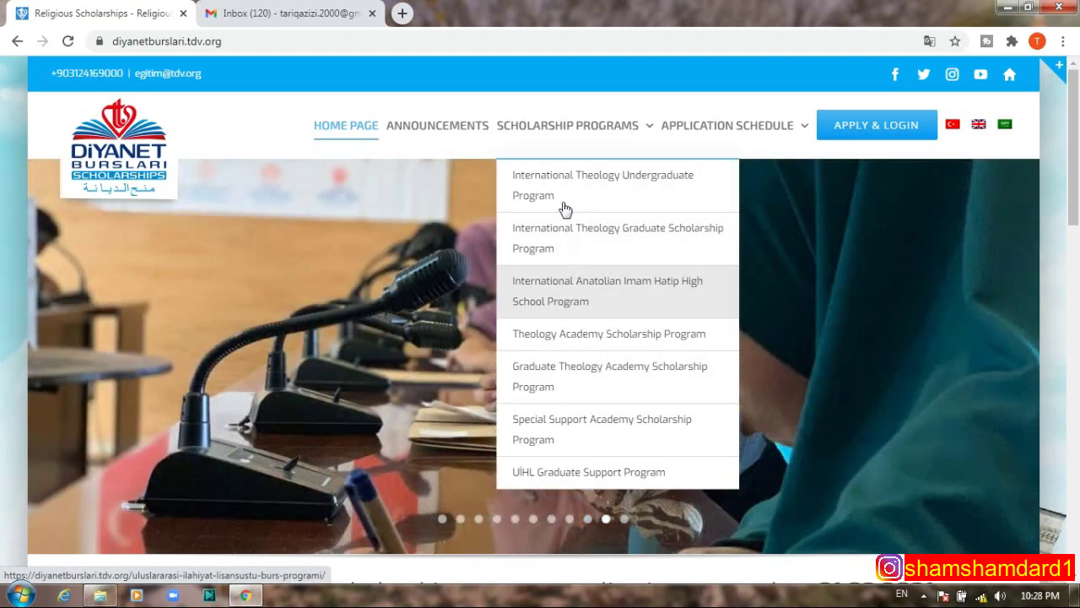
- Open the International Theology Undergraduate Program page and scroll down to its guide languages
{"action": "left_click", "coordinate": [580, 196]}
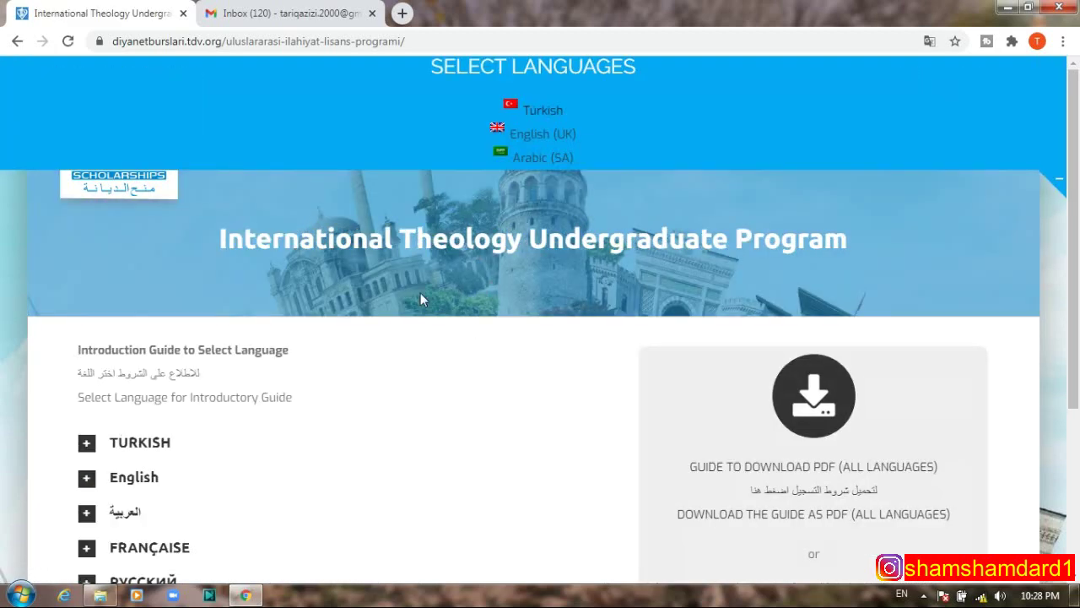
{"action": "scroll", "coordinate": [417, 330], "scroll_direction": "down", "scroll_amount": 3}
{"action": "scroll", "coordinate": [437, 301], "scroll_direction": "up", "scroll_amount": 3}
{"action": "scroll", "coordinate": [251, 251], "scroll_direction": "down", "scroll_amount": 3}
{"action": "scroll", "coordinate": [185, 406], "scroll_direction": "down", "scroll_amount": 2}
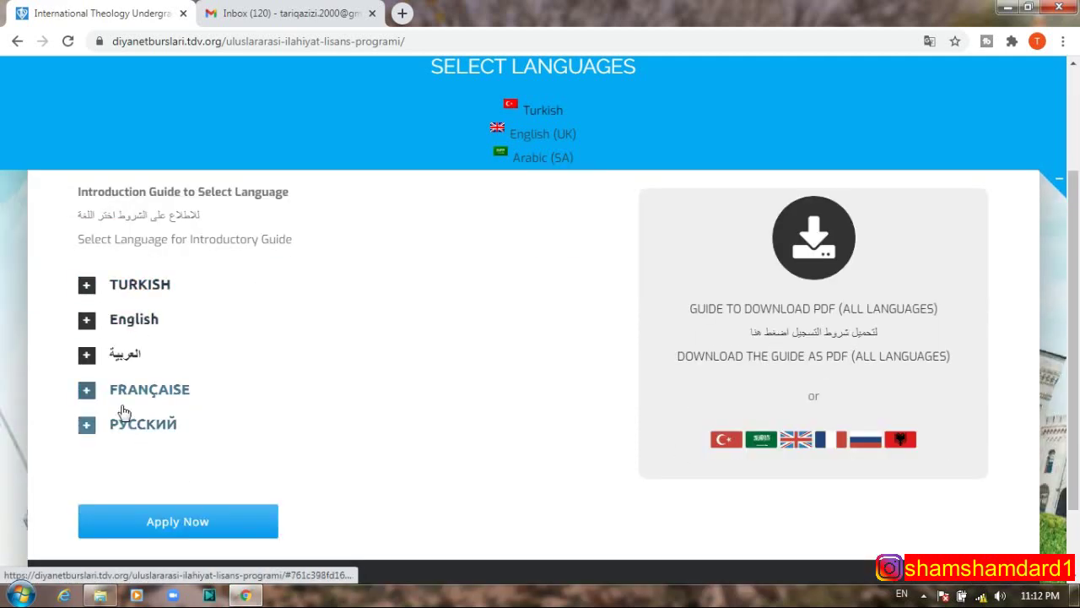
- Expand the English guide and read through all nine Conditions of Application down to Apply Now
{"action": "left_click", "coordinate": [126, 326]}
{"action": "scroll", "coordinate": [239, 365], "scroll_direction": "down", "scroll_amount": 1}
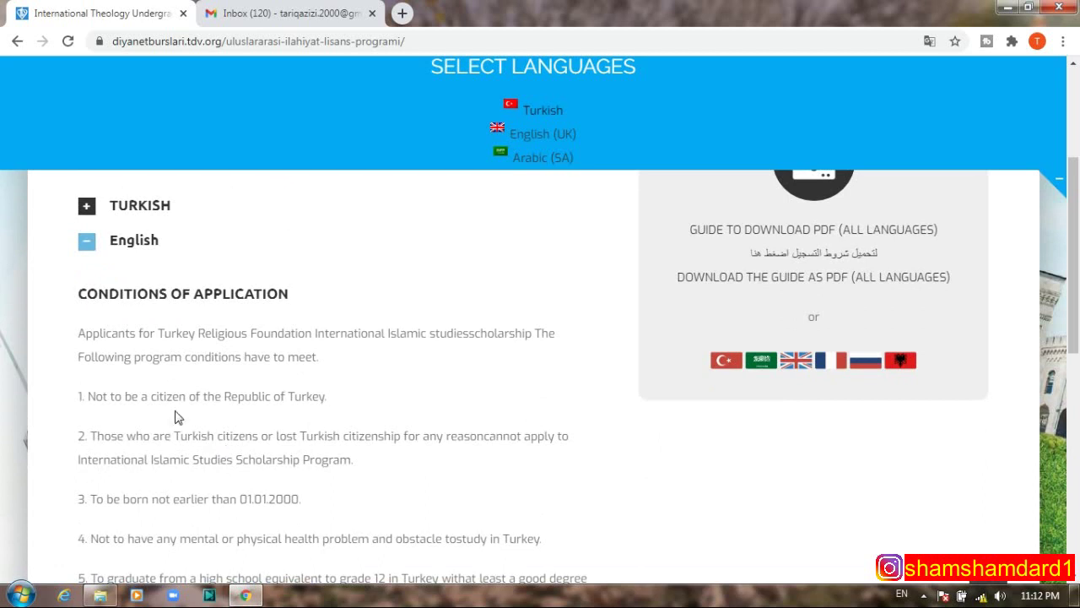
{"action": "scroll", "coordinate": [221, 454], "scroll_direction": "down", "scroll_amount": 1}
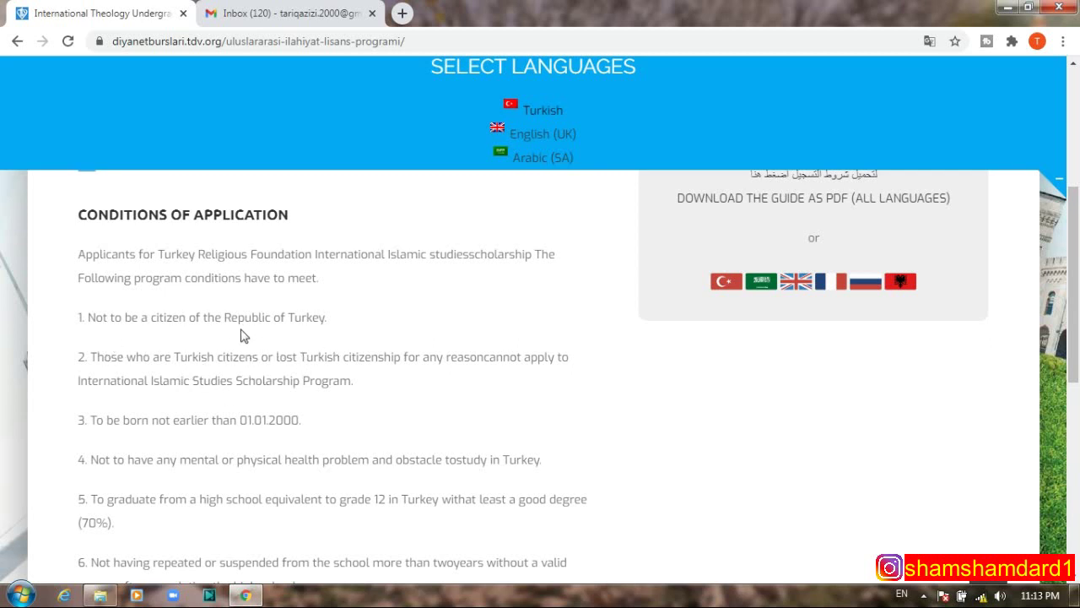
{"action": "scroll", "coordinate": [321, 347], "scroll_direction": "down", "scroll_amount": 2}
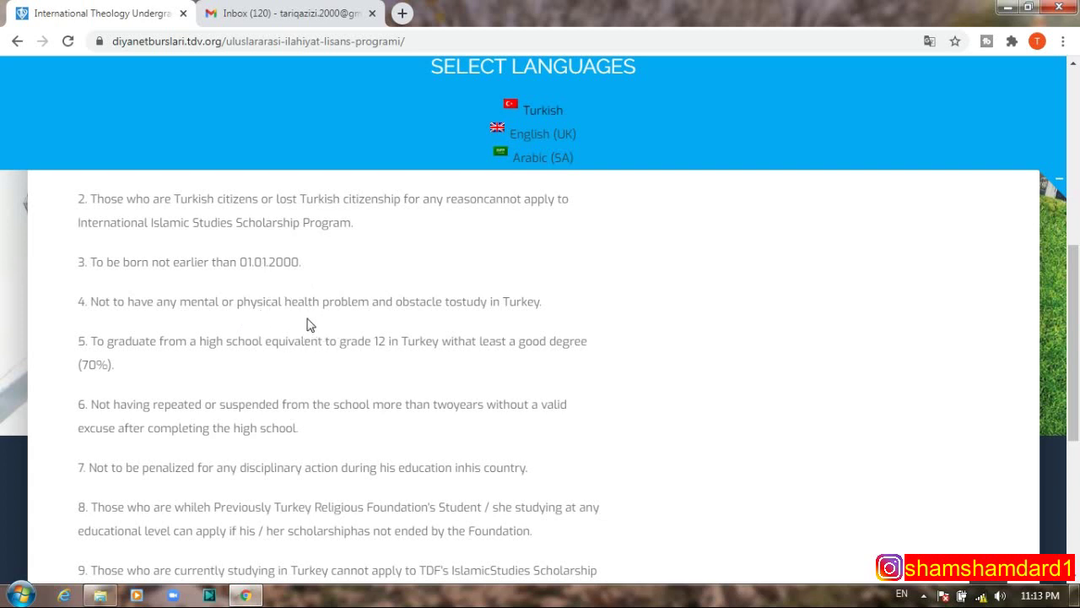
{"action": "scroll", "coordinate": [253, 321], "scroll_direction": "down", "scroll_amount": 1}
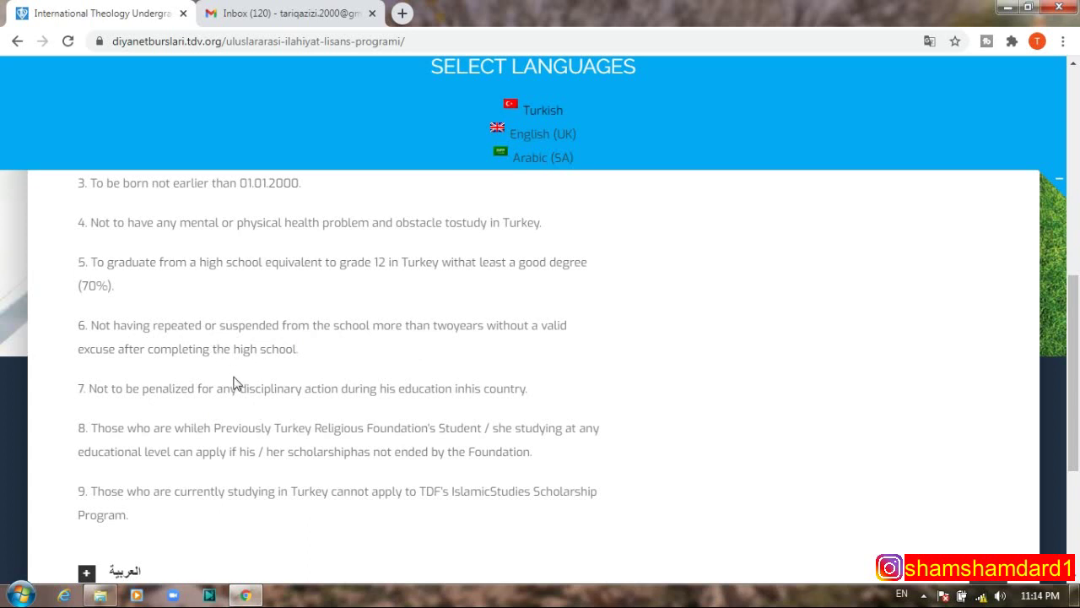
{"action": "scroll", "coordinate": [234, 381], "scroll_direction": "down", "scroll_amount": 1}
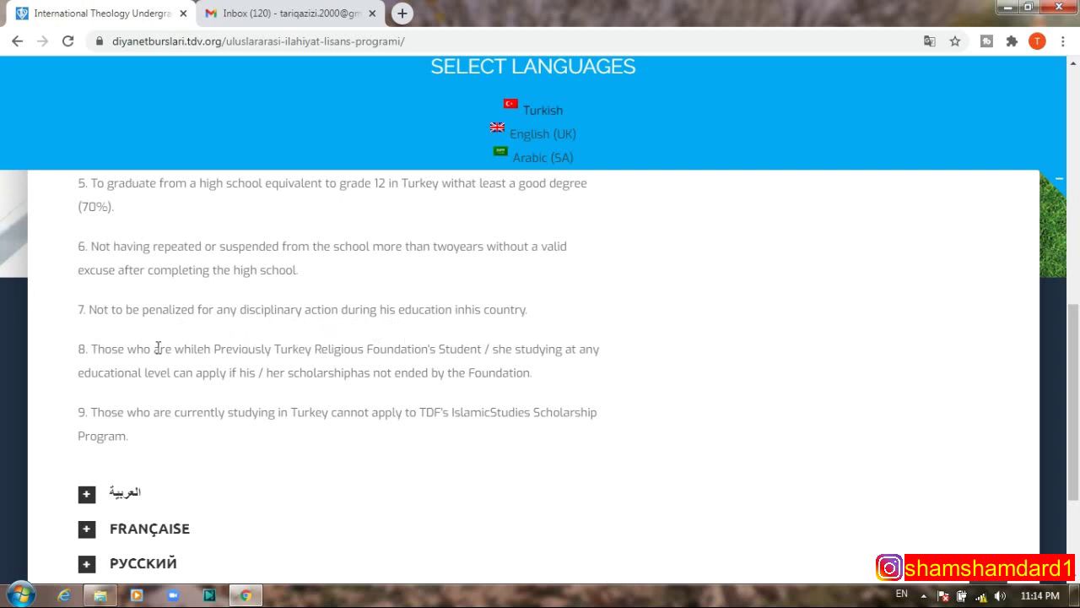
{"action": "scroll", "coordinate": [158, 349], "scroll_direction": "down", "scroll_amount": 1}
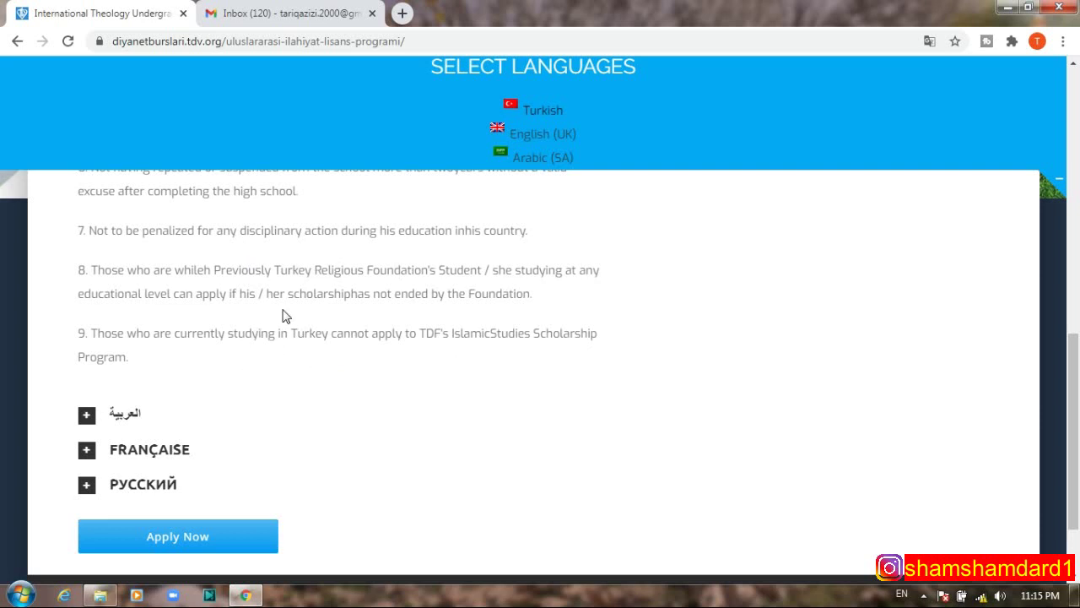
{"action": "key", "text": "Tab"}
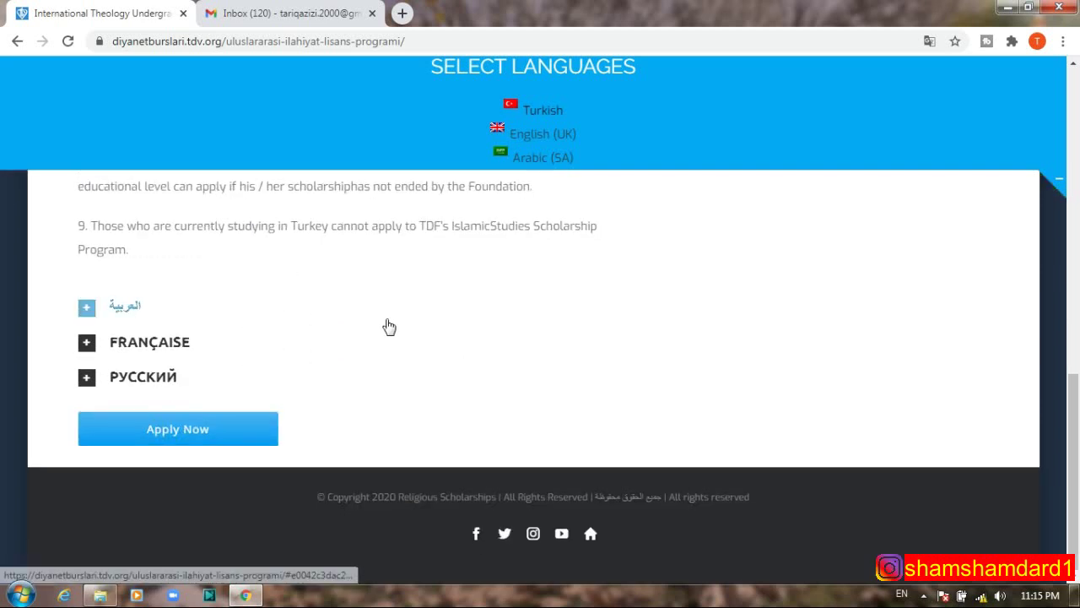
{"action": "scroll", "coordinate": [388, 302], "scroll_direction": "up", "scroll_amount": 5}
{"action": "scroll", "coordinate": [386, 298], "scroll_direction": "down", "scroll_amount": 5}
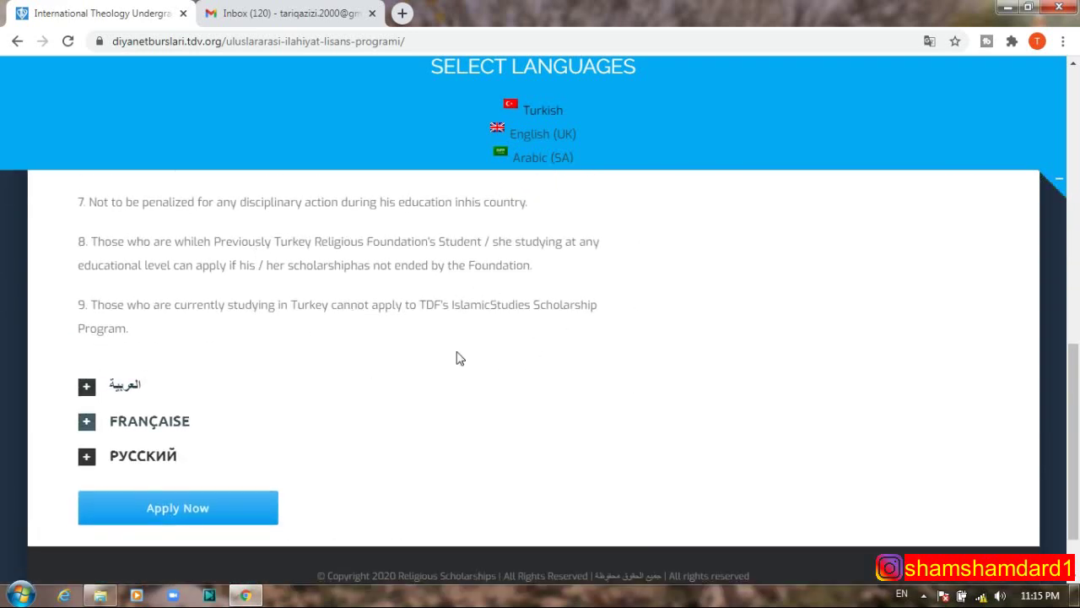
- Start the application with Apply Now and go to the DBYS Sign up form
{"action": "left_click", "coordinate": [191, 517]}
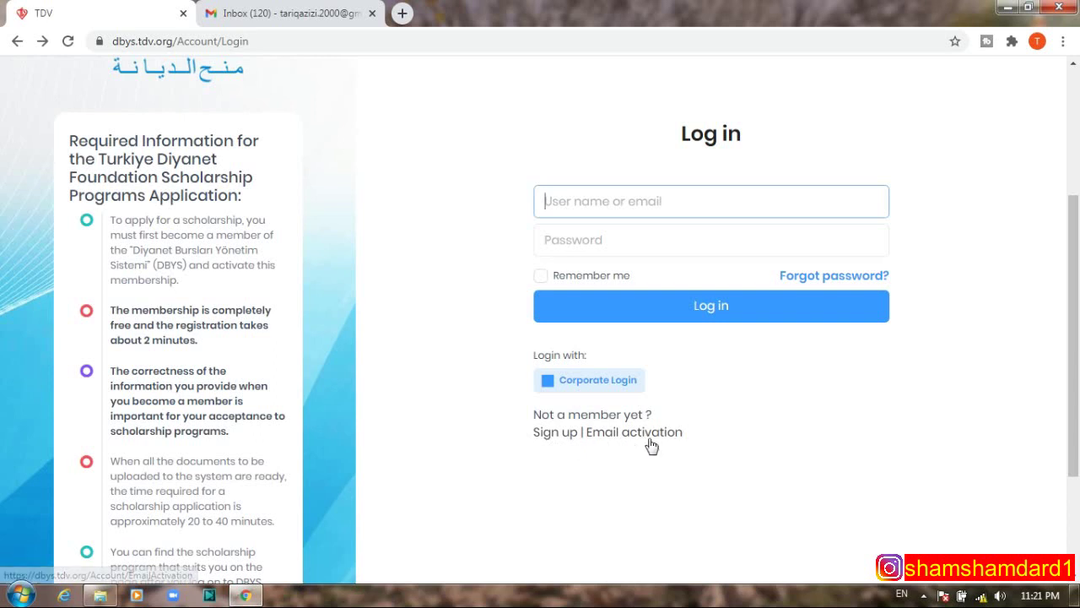
{"action": "left_click", "coordinate": [548, 434]}
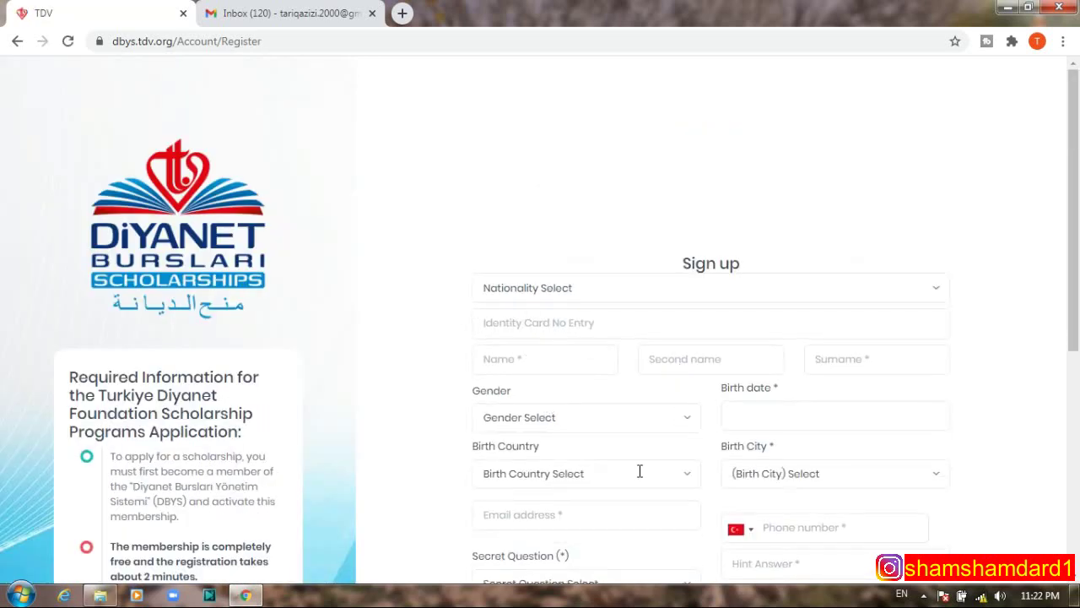
- Set nationality to Afghanistan and enter the identity card number
{"action": "scroll", "coordinate": [591, 371], "scroll_direction": "down", "scroll_amount": 5}
{"action": "scroll", "coordinate": [581, 378], "scroll_direction": "up", "scroll_amount": 5}
{"action": "left_click", "coordinate": [608, 295]}
{"action": "left_click", "coordinate": [558, 400]}
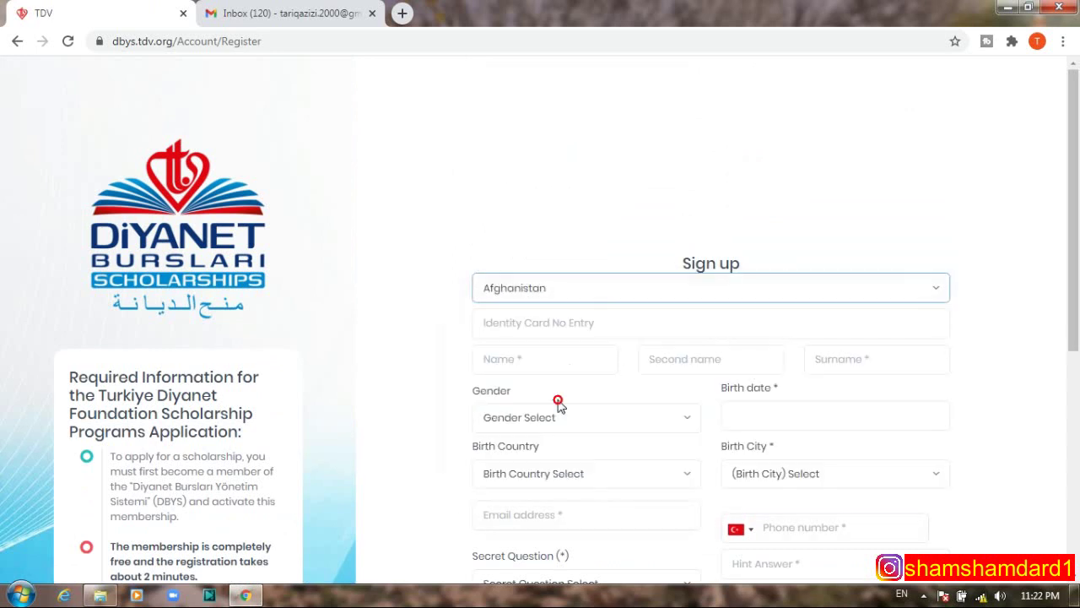
{"action": "left_click", "coordinate": [602, 327]}
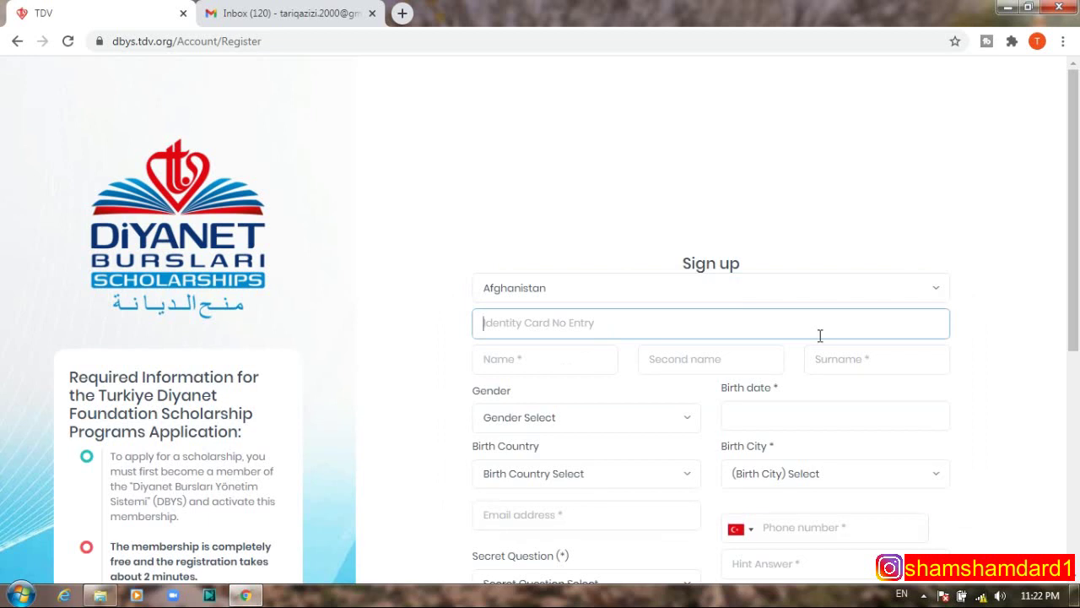
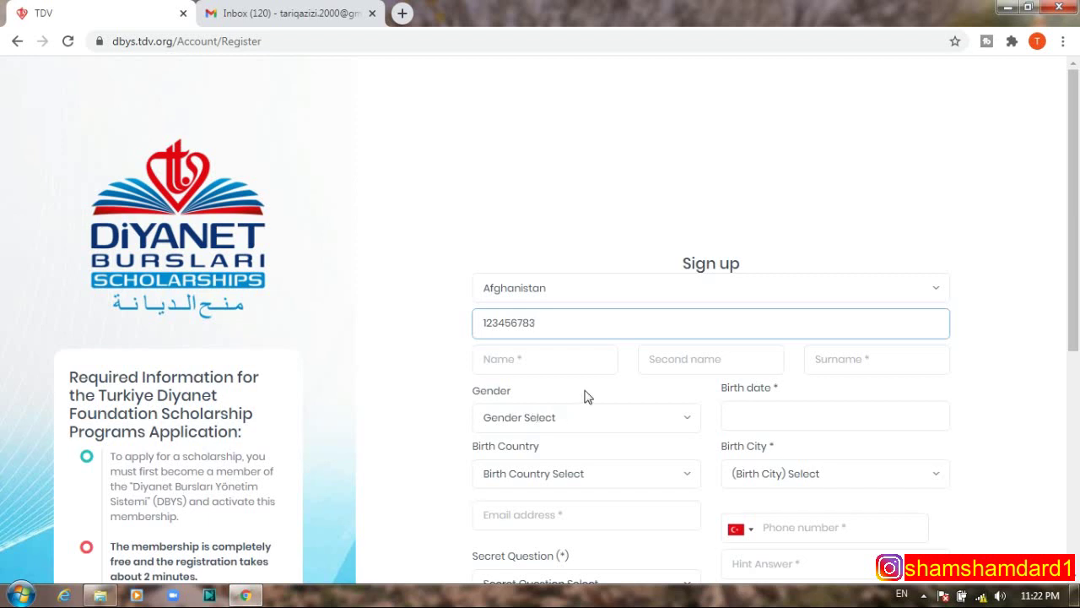
- Enter the applicant's first name and surname, leaving the second name empty
{"action": "left_click", "coordinate": [550, 365]}
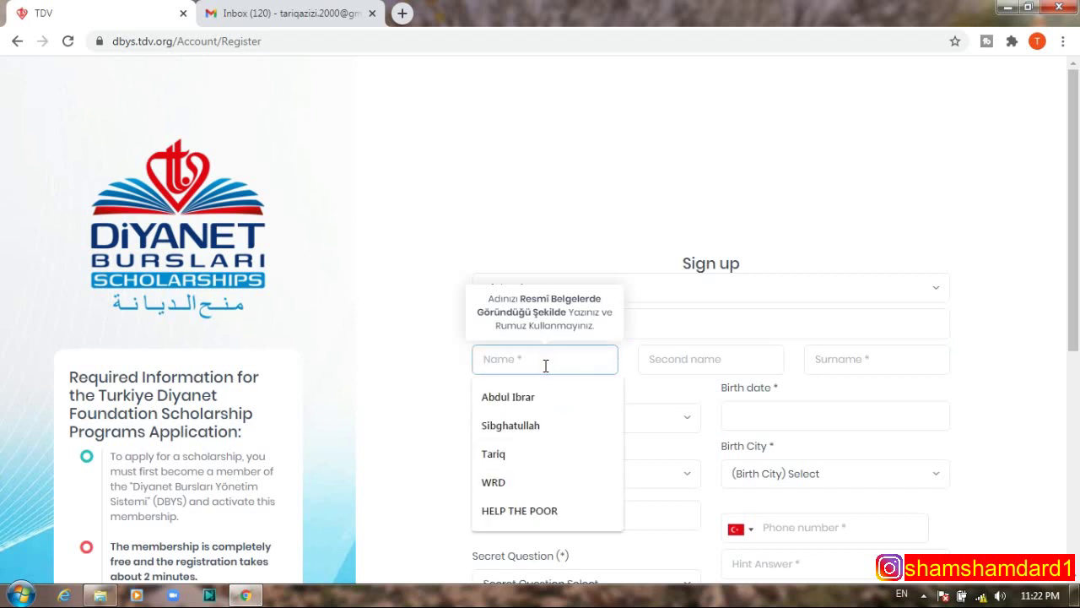
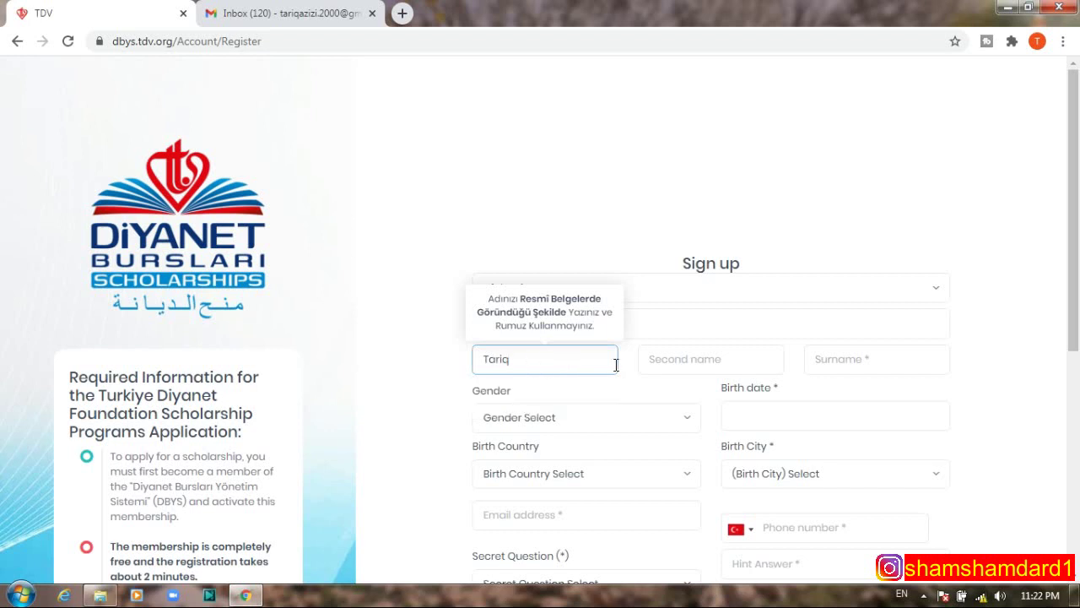
{"action": "left_click", "coordinate": [657, 358]}
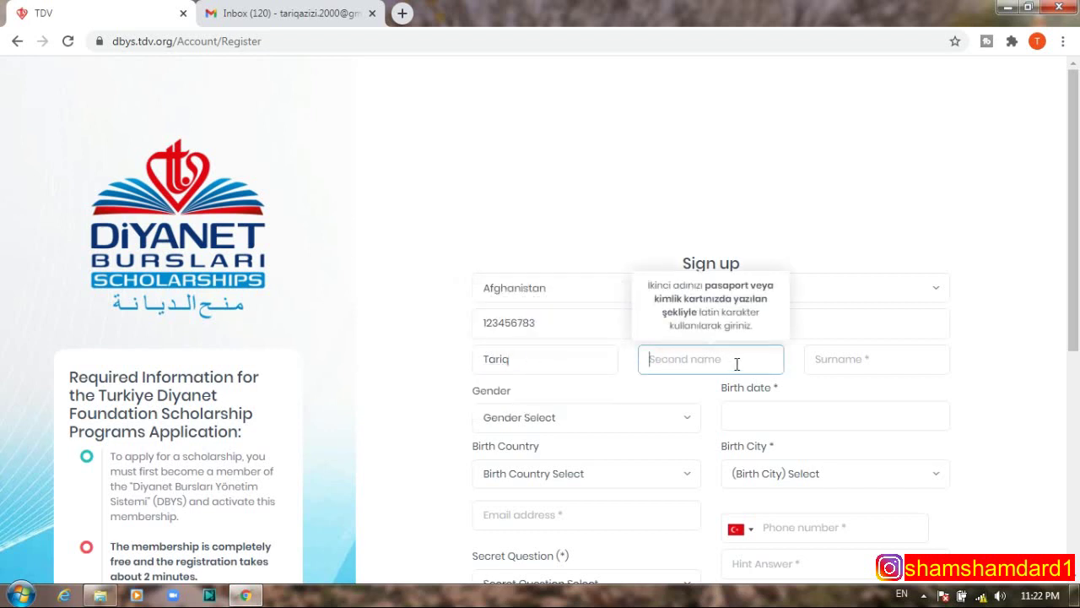
{"action": "left_click", "coordinate": [822, 354]}
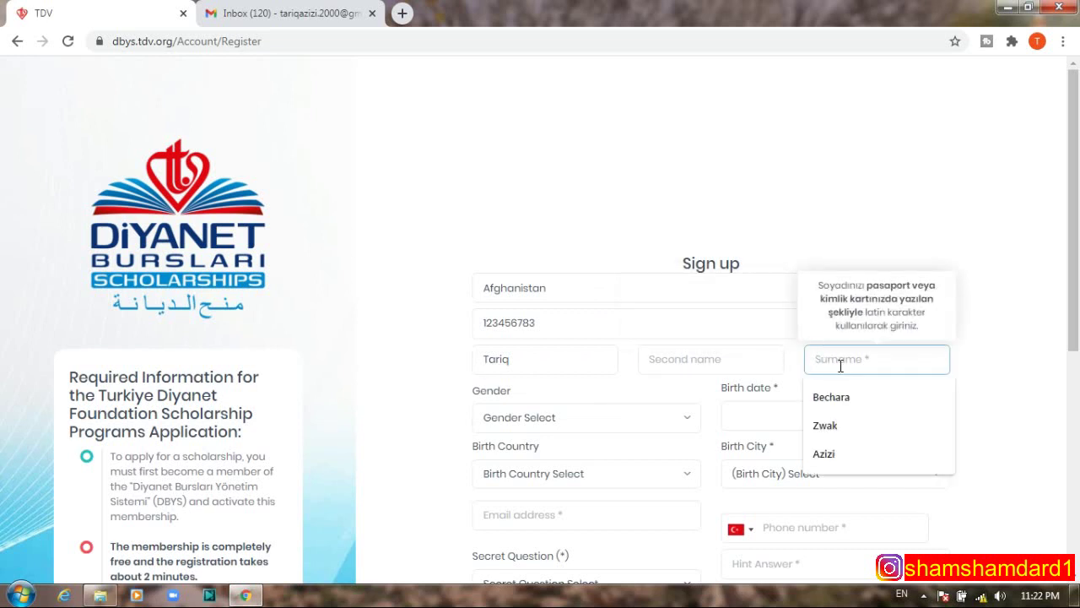
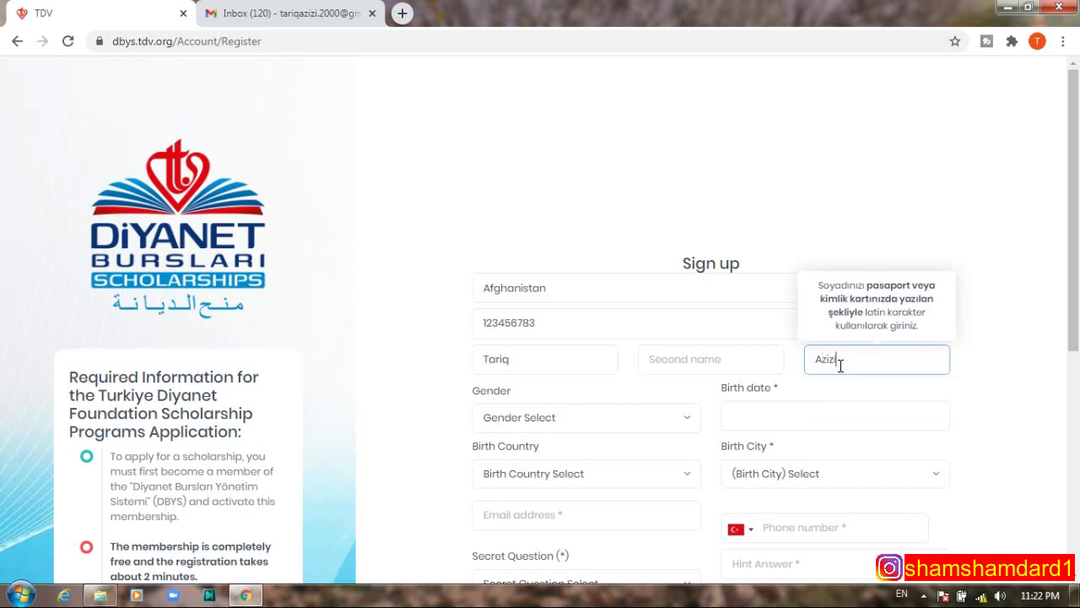
- Set gender to Male and birth date to 06/15/2000
{"action": "left_click", "coordinate": [563, 417]}
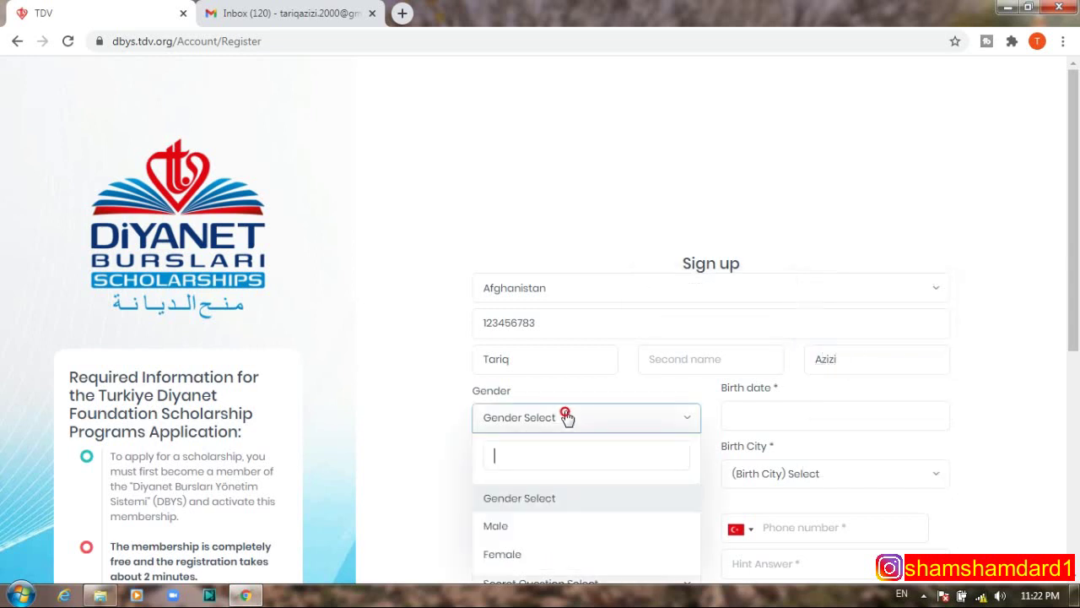
{"action": "left_click", "coordinate": [530, 529]}
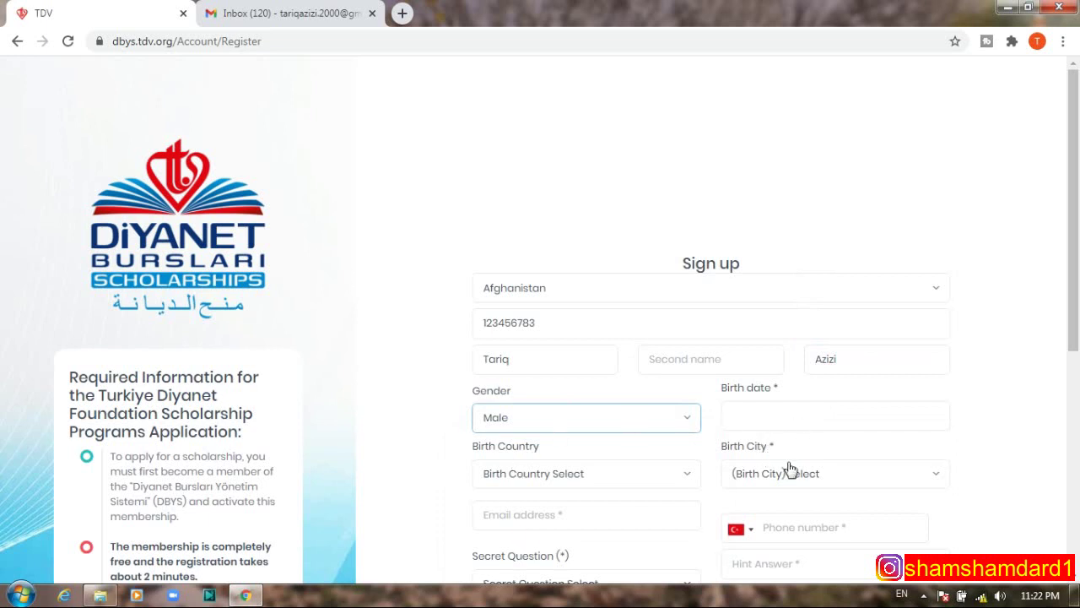
{"action": "left_click", "coordinate": [788, 407]}
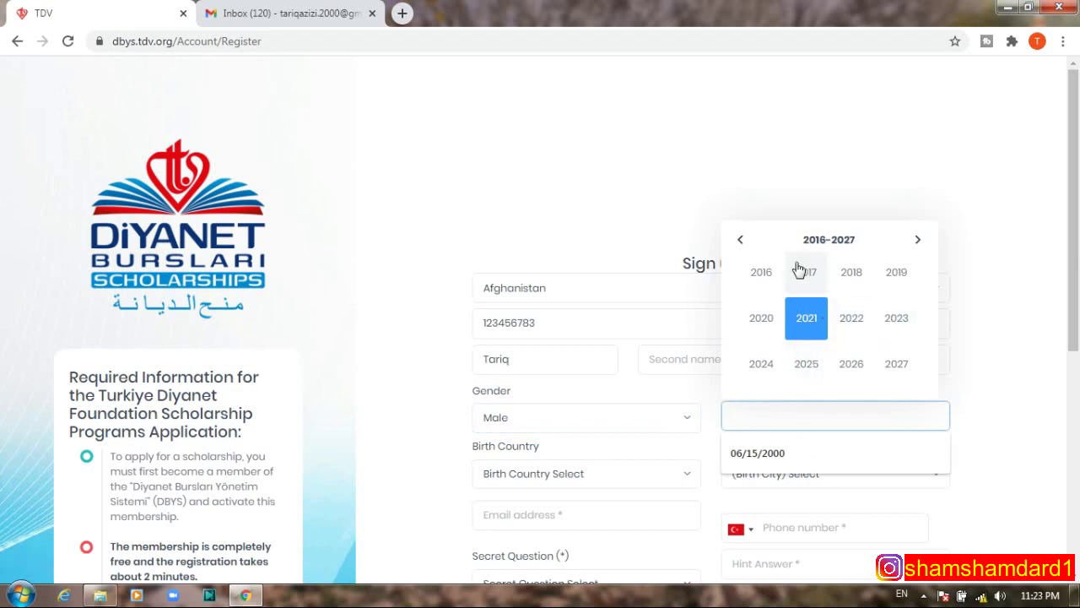
{"action": "left_click", "coordinate": [741, 239]}
{"action": "left_click", "coordinate": [741, 239]}
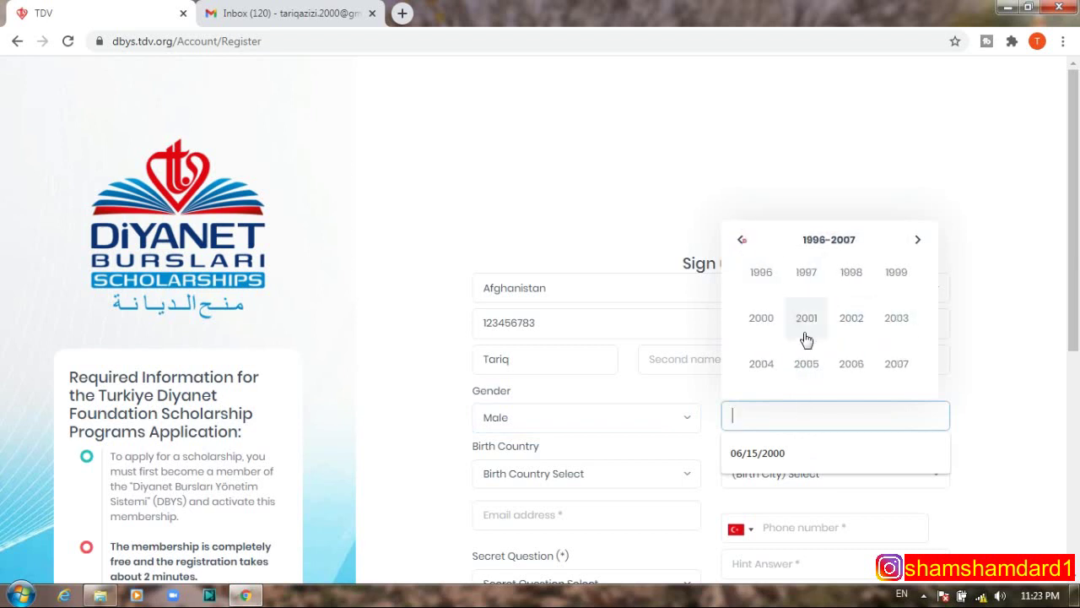
{"action": "left_click", "coordinate": [757, 327]}
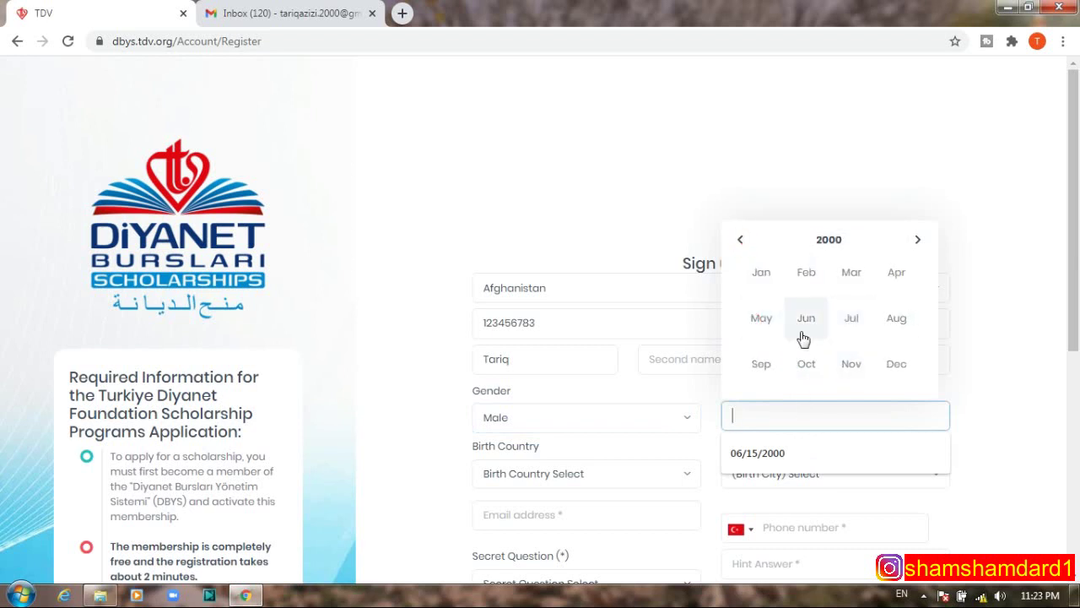
{"action": "left_click", "coordinate": [809, 327]}
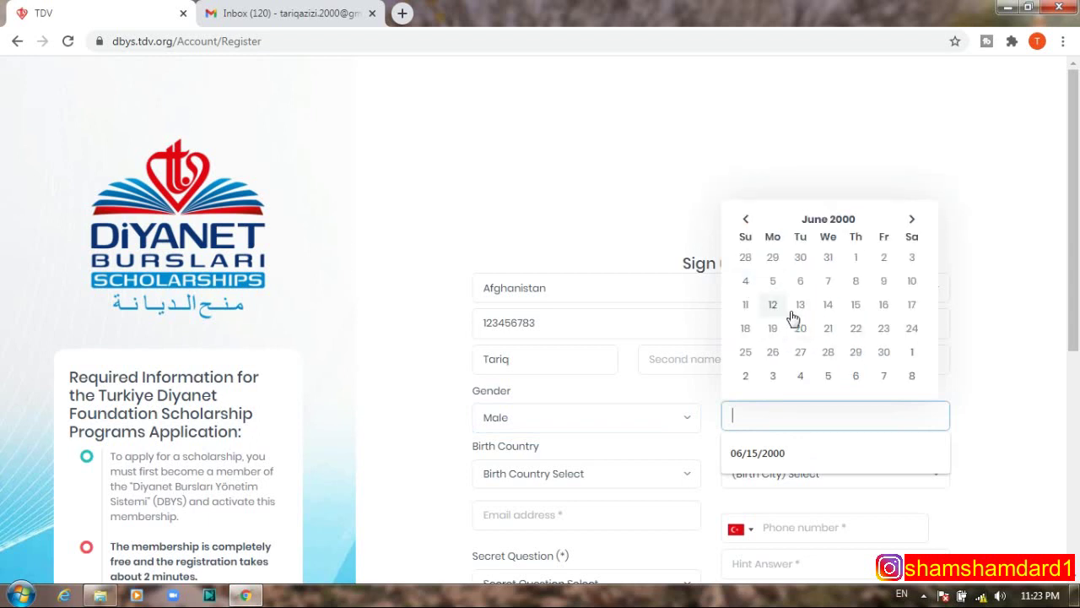
{"action": "left_click", "coordinate": [856, 307]}
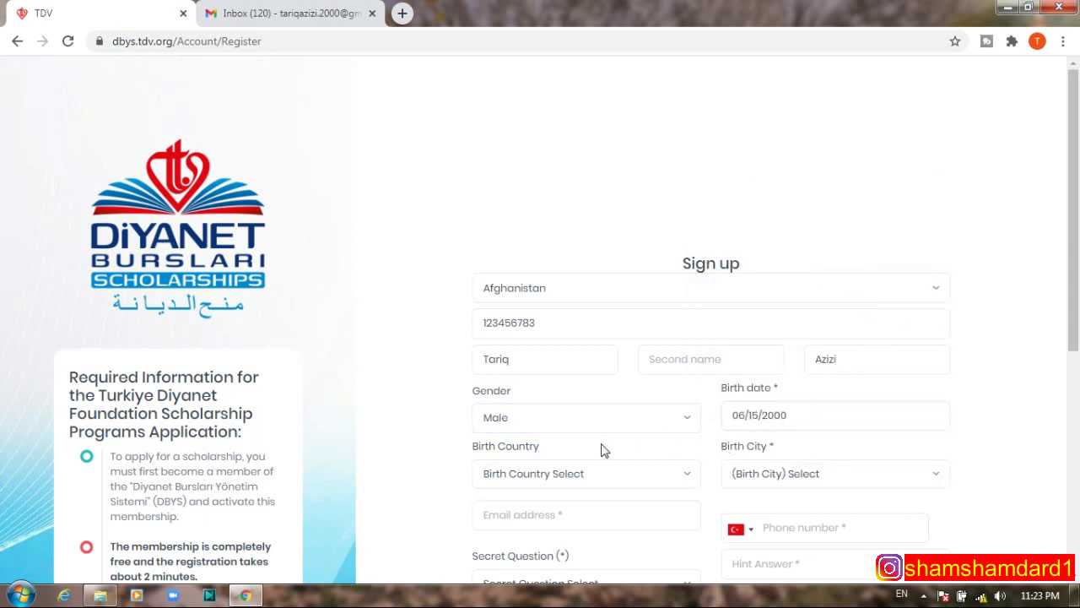
- Set birth country to Afghanistan and birth city to Nangarhar
{"action": "left_click", "coordinate": [584, 478]}
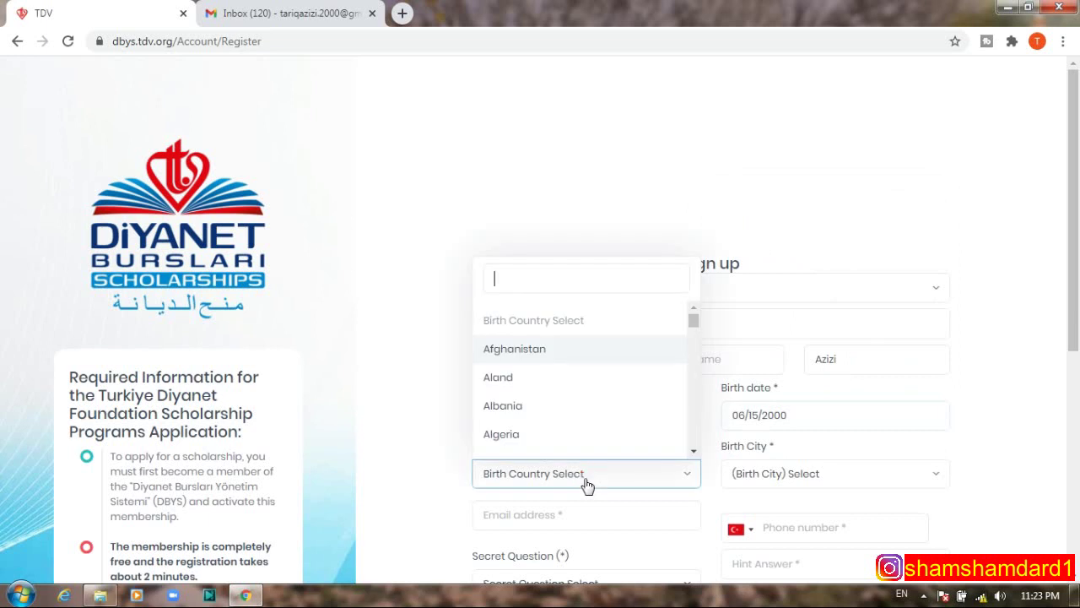
{"action": "left_click", "coordinate": [529, 350]}
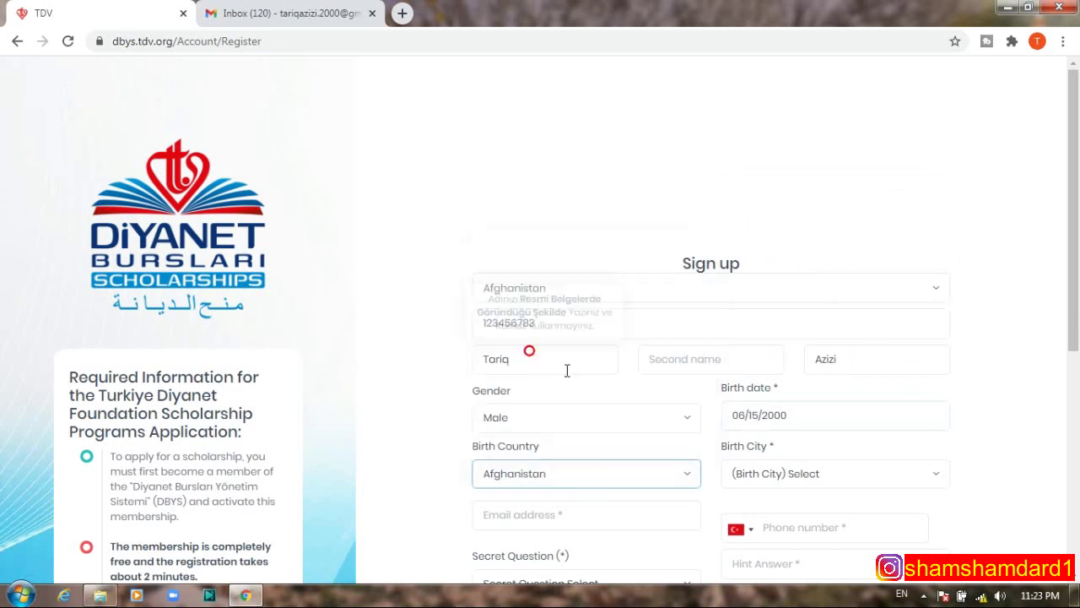
{"action": "left_click", "coordinate": [816, 481]}
{"action": "type", "text": "nan"}
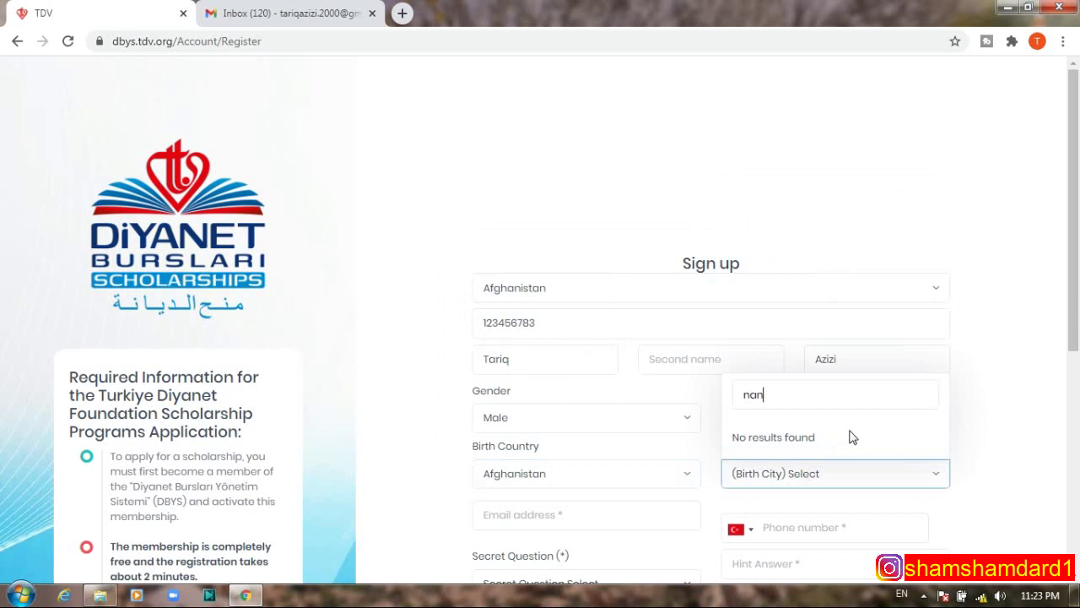
{"action": "key", "text": "BackSpace"}
{"action": "key", "text": "BackSpace"}
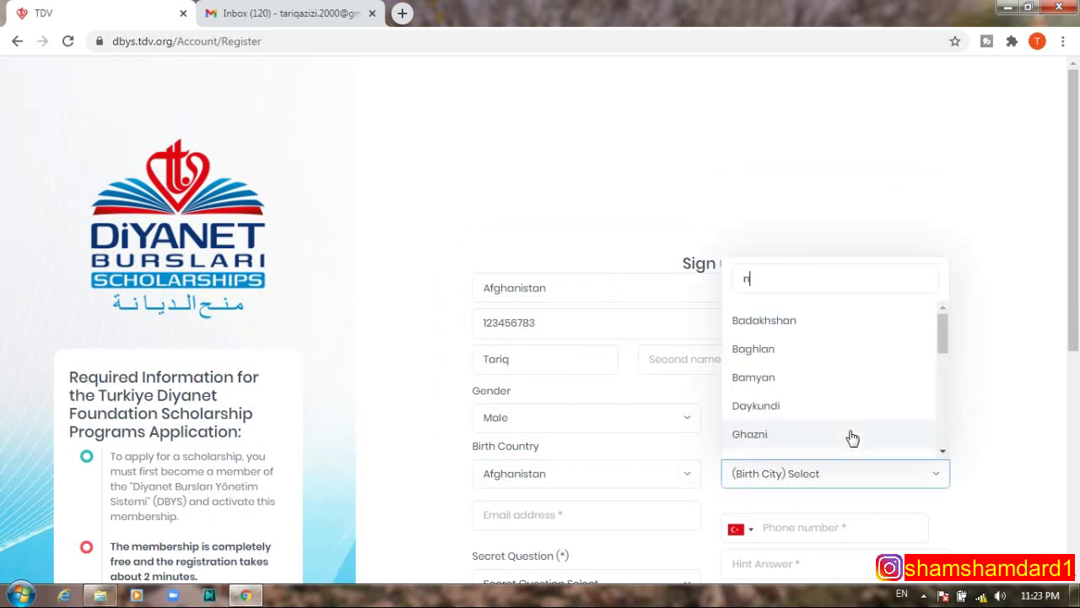
{"action": "type", "text": "an"}
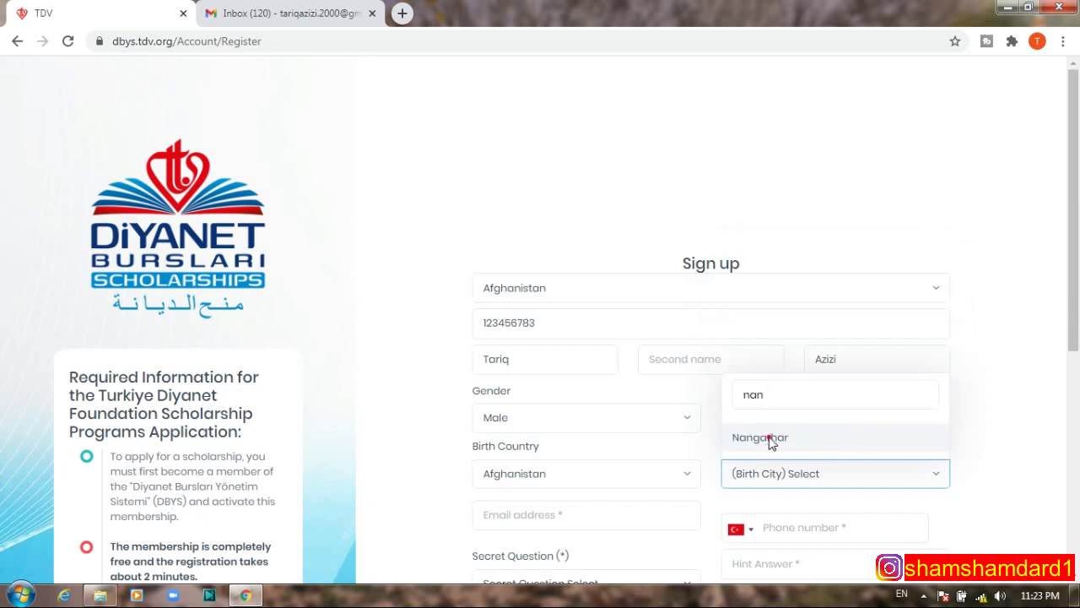
{"action": "left_click", "coordinate": [770, 438]}
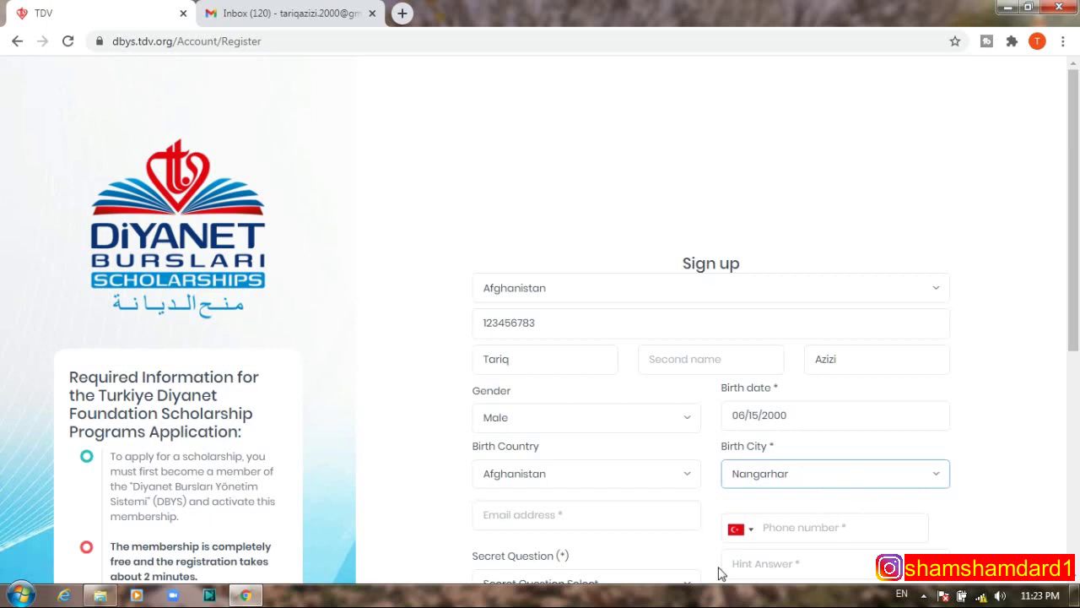
{"action": "scroll", "coordinate": [709, 489], "scroll_direction": "down", "scroll_amount": 1}
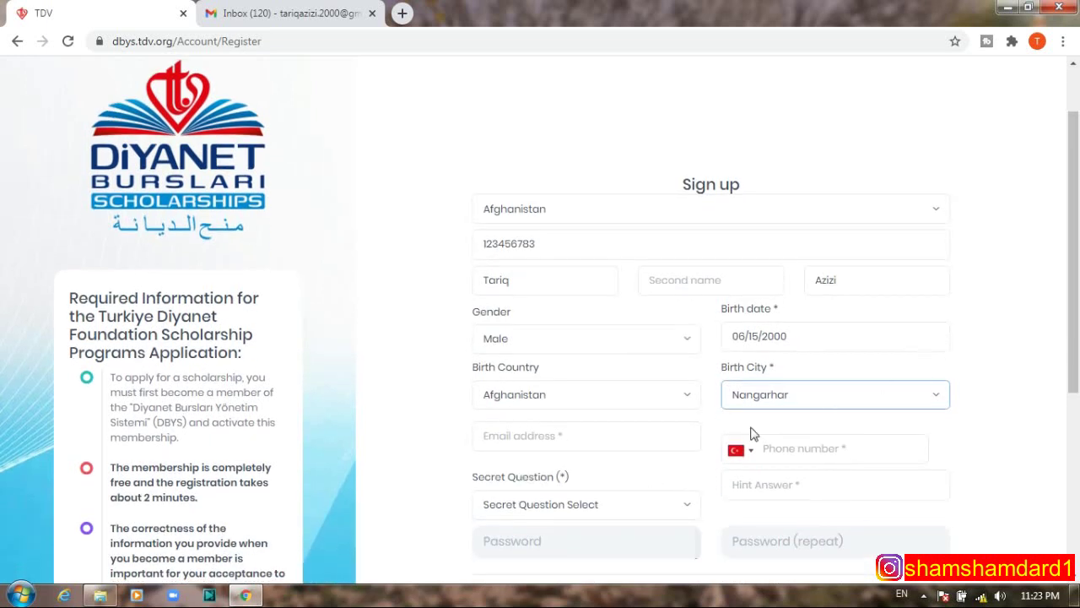
- Fill in the applicant's Gmail e-mail address
{"action": "left_click", "coordinate": [557, 436]}
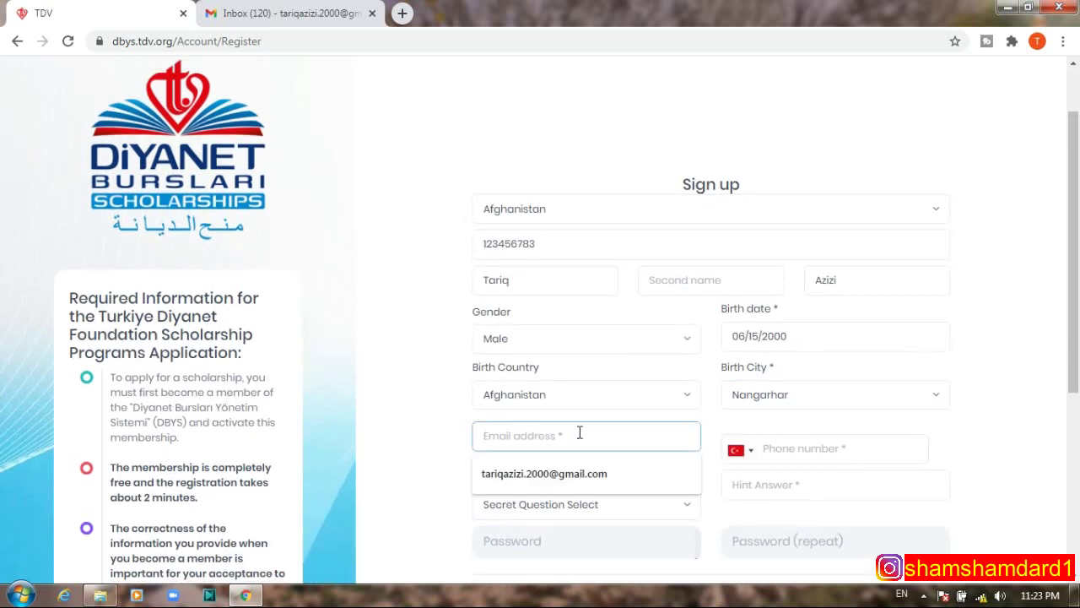
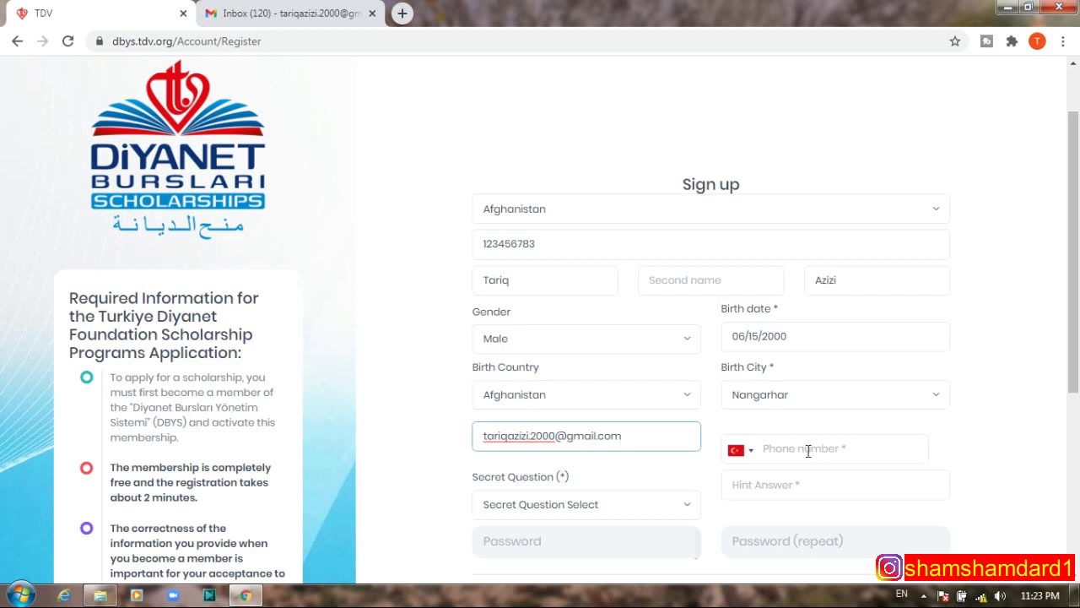
- Enter the applicant's mobile number with the Afghanistan (+93) country code
{"action": "left_click", "coordinate": [749, 458]}
{"action": "scroll", "coordinate": [767, 366], "scroll_direction": "up", "scroll_amount": 5}
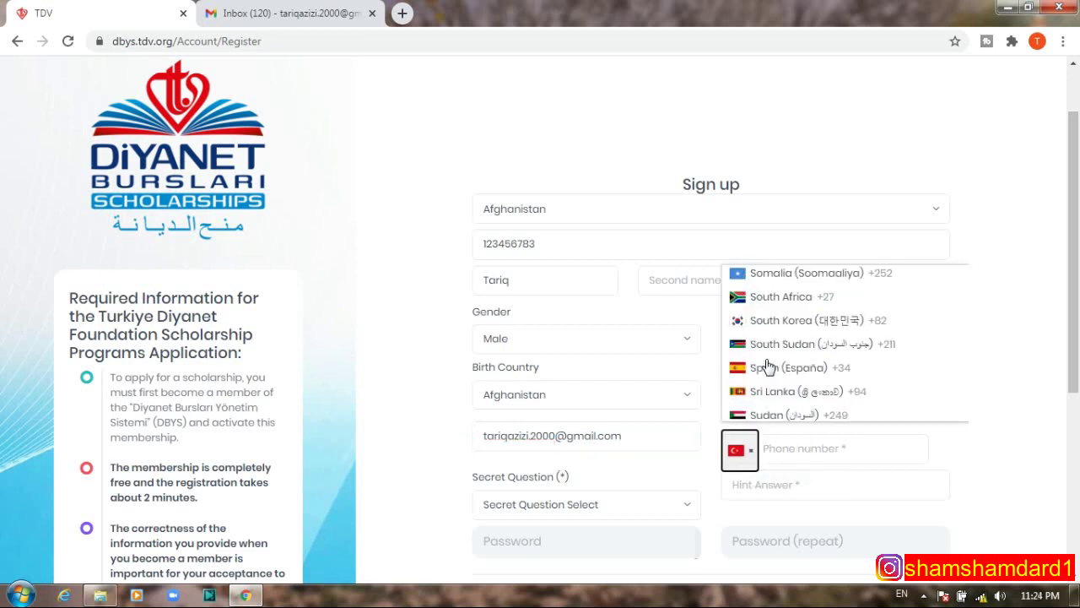
{"action": "scroll", "coordinate": [766, 365], "scroll_direction": "up", "scroll_amount": 20}
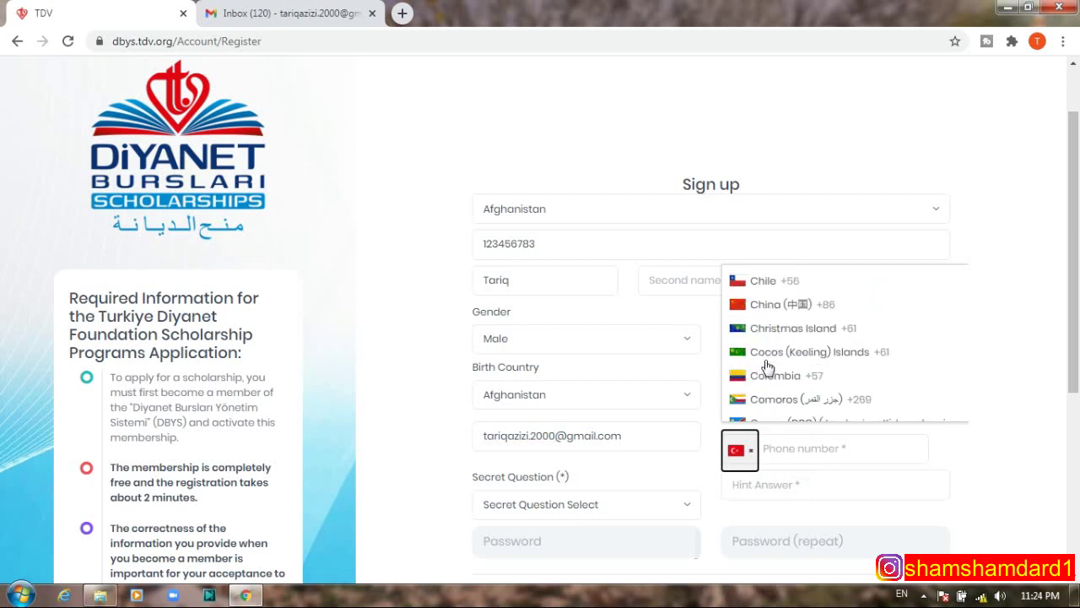
{"action": "scroll", "coordinate": [766, 366], "scroll_direction": "up", "scroll_amount": 10}
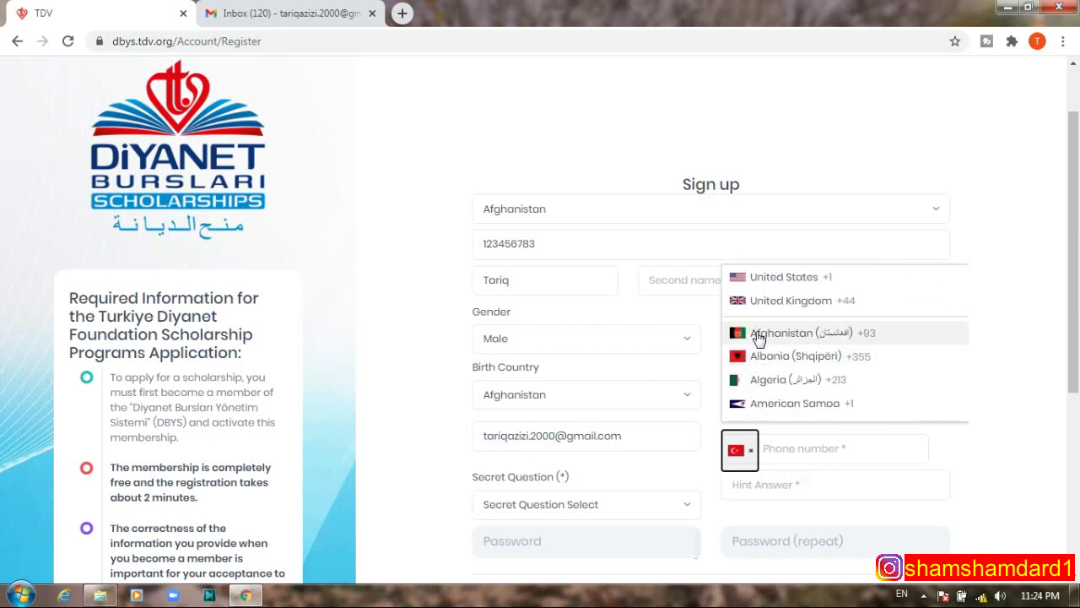
{"action": "left_click", "coordinate": [754, 335]}
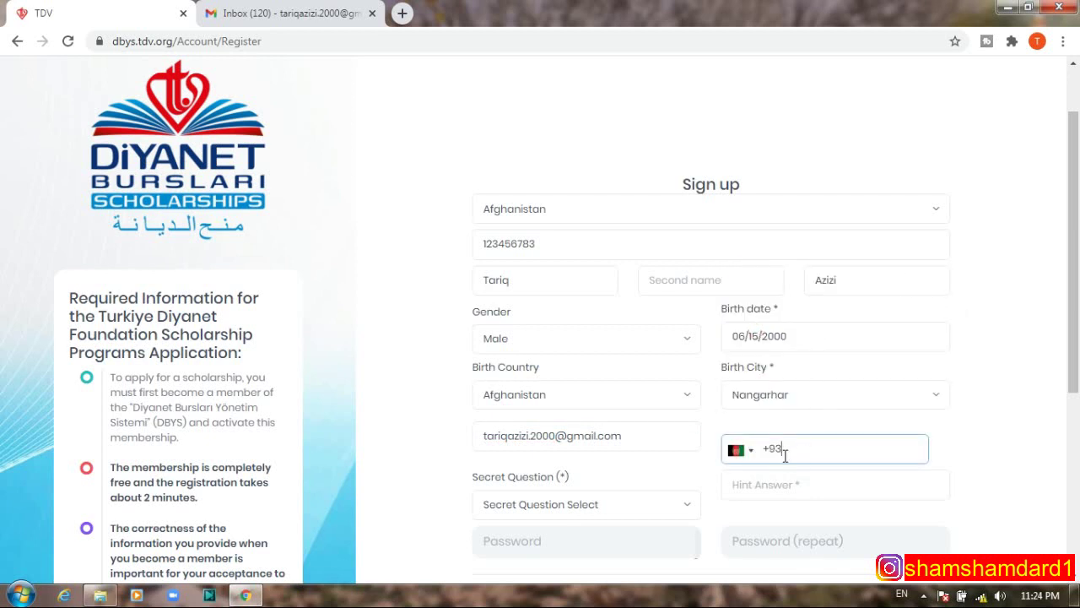
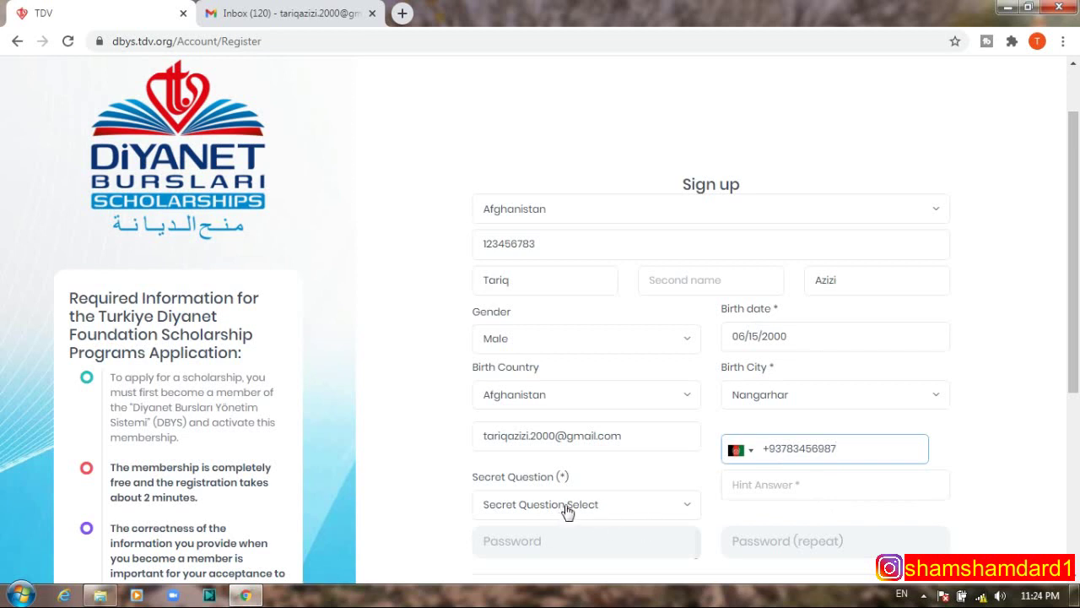
{"action": "left_click", "coordinate": [565, 507]}
{"action": "scroll", "coordinate": [583, 413], "scroll_direction": "down", "scroll_amount": 1}
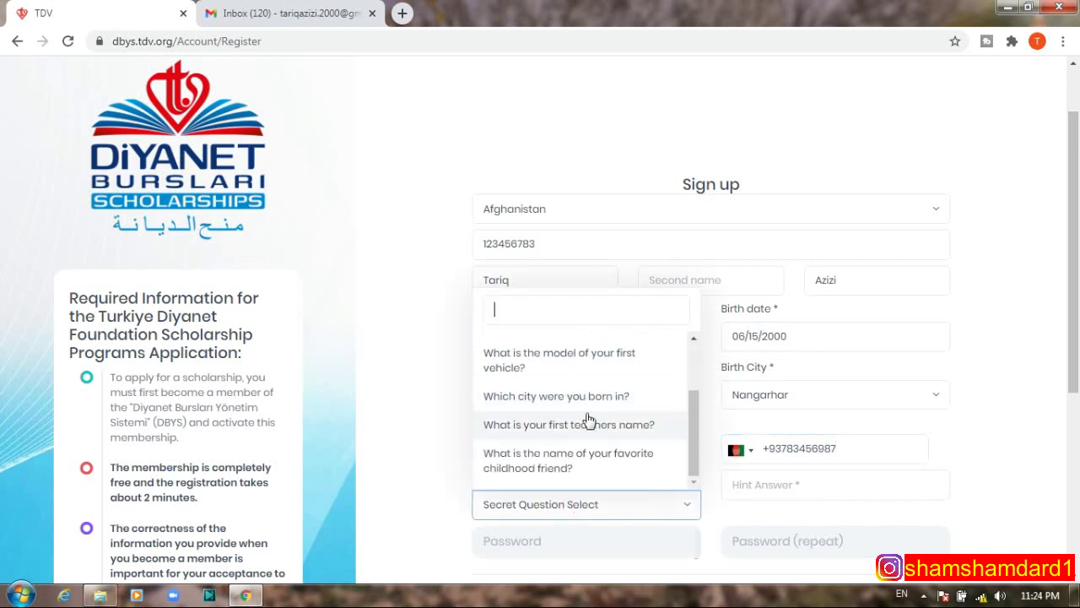
- Choose 'Which city were you born in?' as the secret question and enter the hint answer
{"action": "scroll", "coordinate": [591, 422], "scroll_direction": "up", "scroll_amount": 1}
{"action": "left_click", "coordinate": [451, 485]}
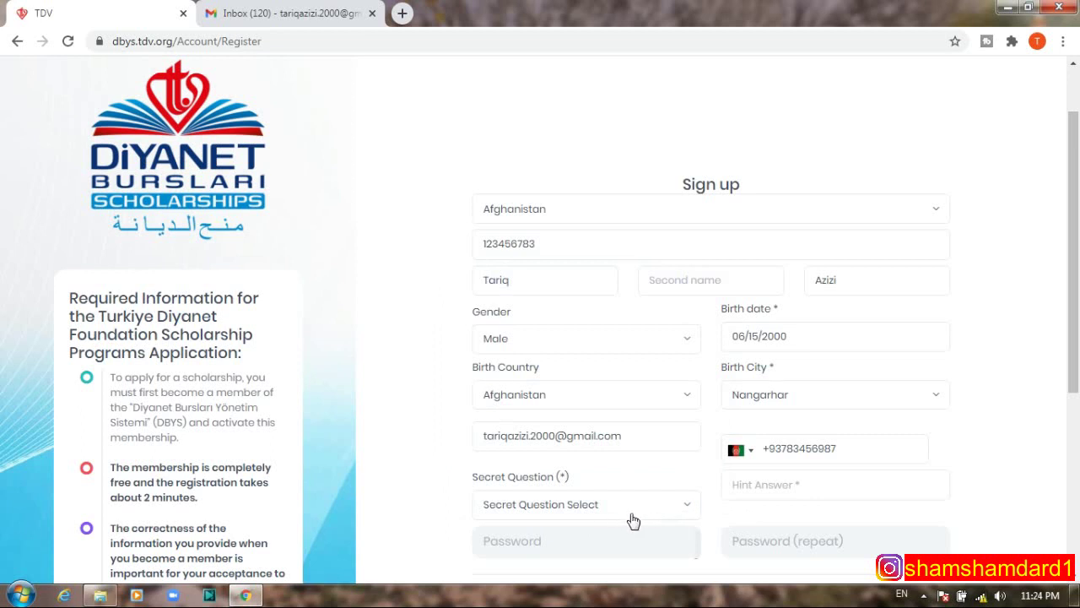
{"action": "left_click", "coordinate": [633, 511]}
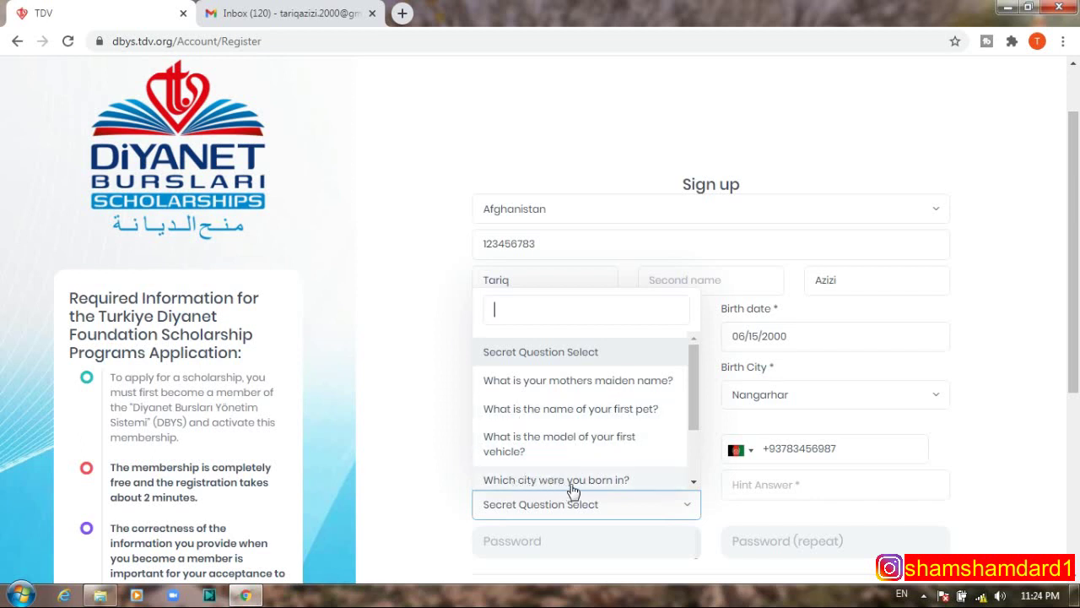
{"action": "left_click", "coordinate": [600, 481]}
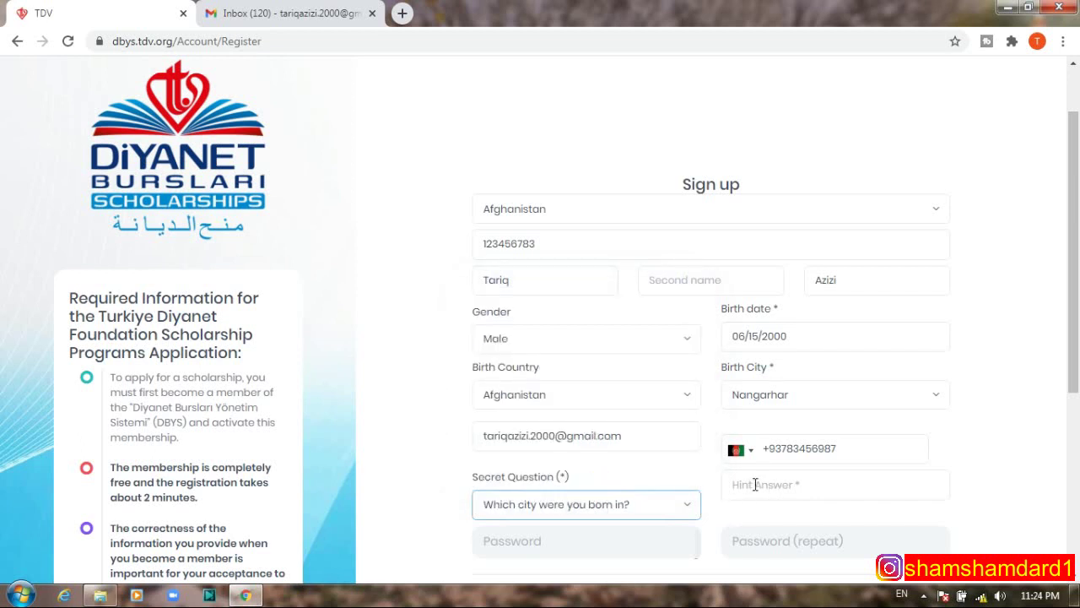
{"action": "left_click", "coordinate": [755, 483]}
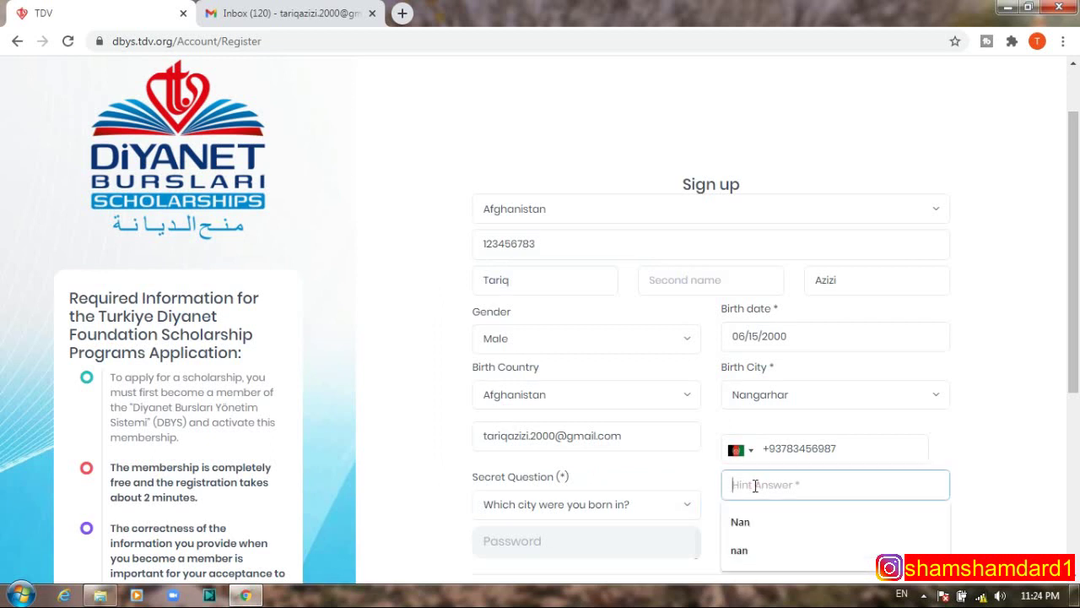
{"action": "left_click", "coordinate": [1018, 368]}
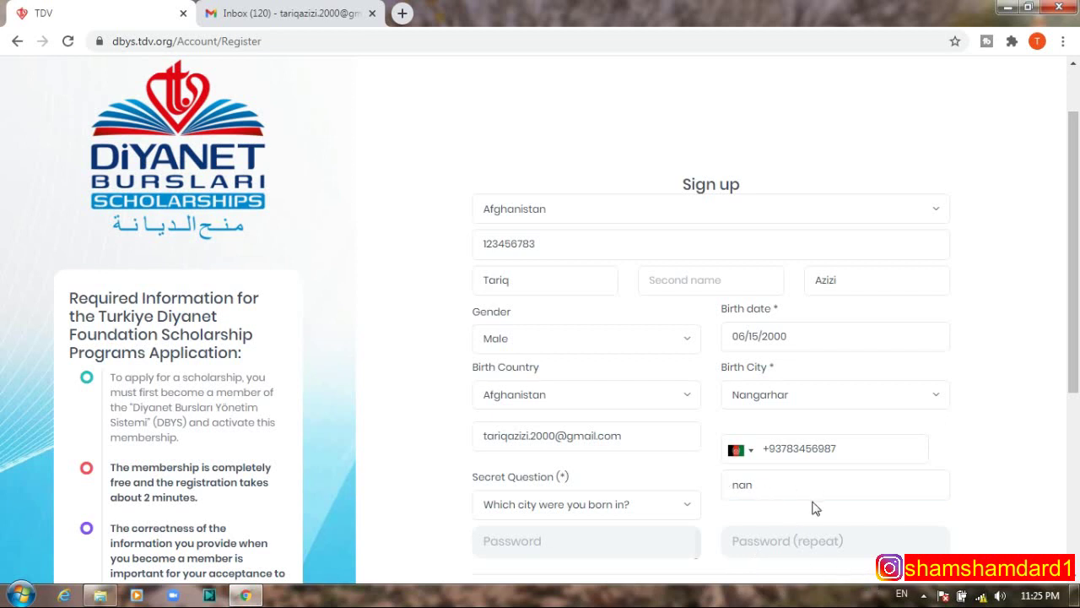
{"action": "left_click", "coordinate": [921, 598]}
{"action": "left_click", "coordinate": [922, 597]}
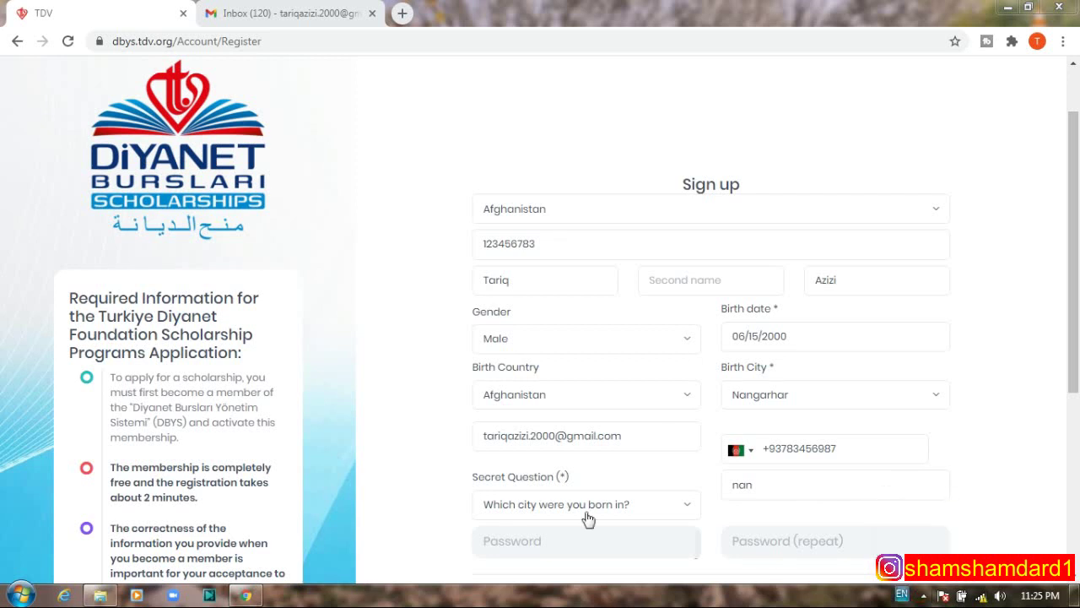
- Enter the account password and type it again in Password (repeat) to confirm
{"action": "left_click", "coordinate": [550, 546]}
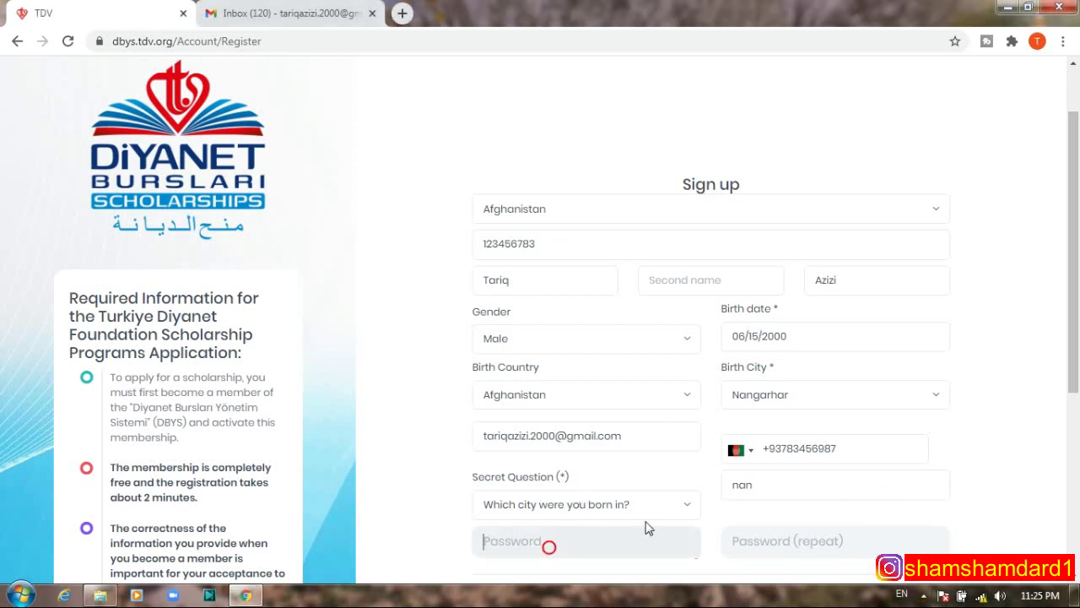
{"action": "left_click", "coordinate": [833, 544]}
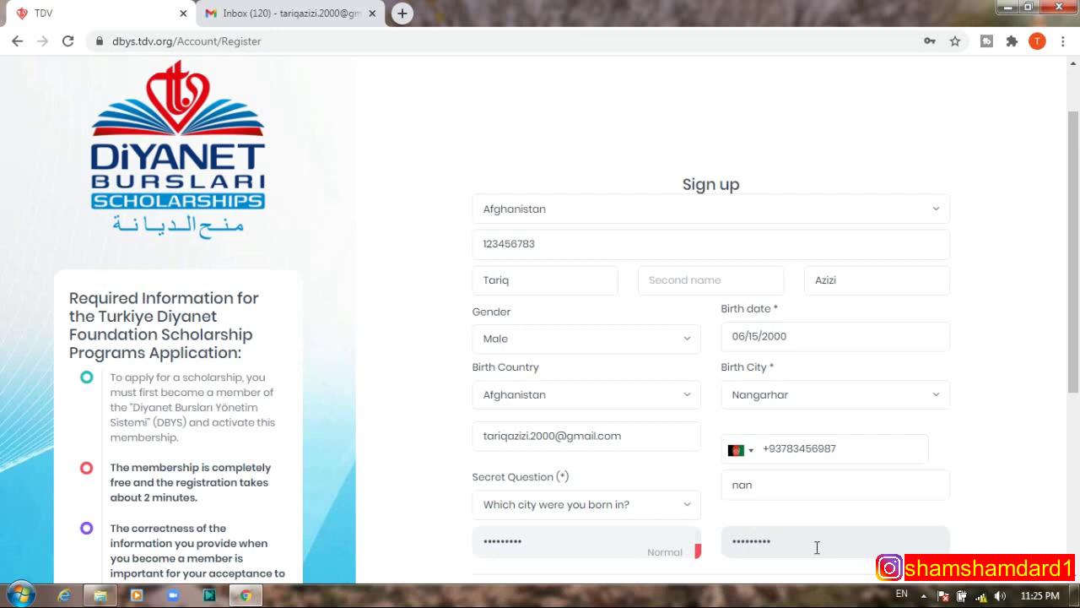
{"action": "scroll", "coordinate": [817, 547], "scroll_direction": "down", "scroll_amount": 1}
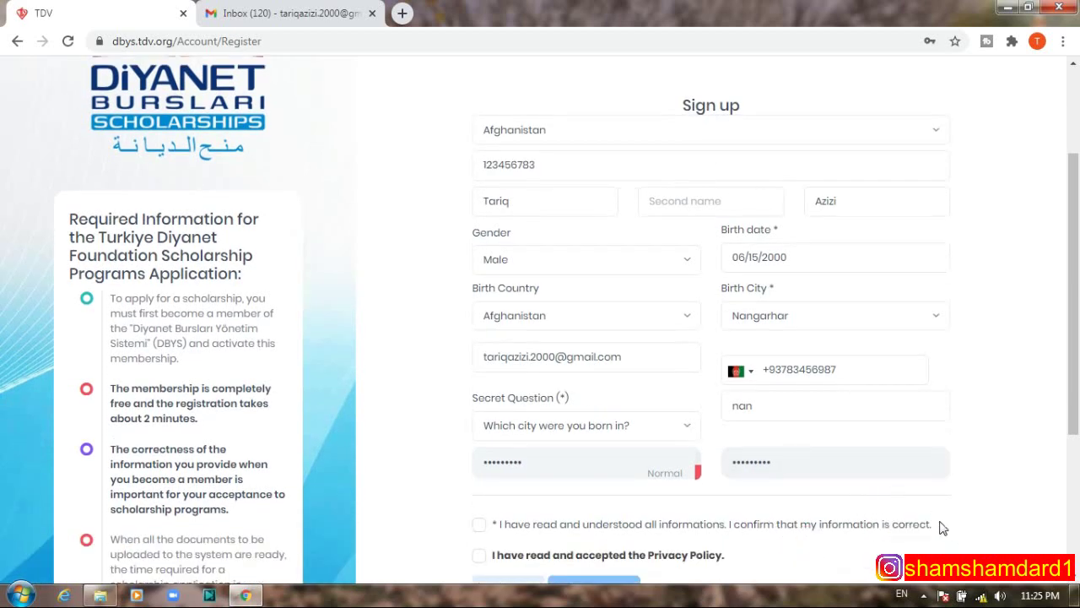
{"action": "scroll", "coordinate": [814, 459], "scroll_direction": "up", "scroll_amount": 2}
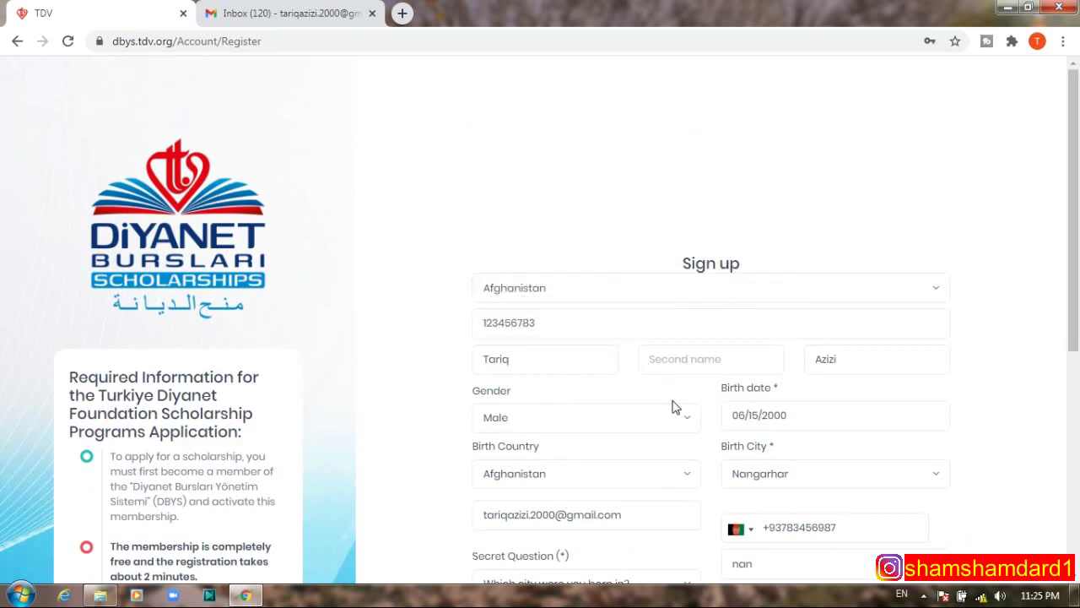
{"action": "scroll", "coordinate": [667, 422], "scroll_direction": "down", "scroll_amount": 3}
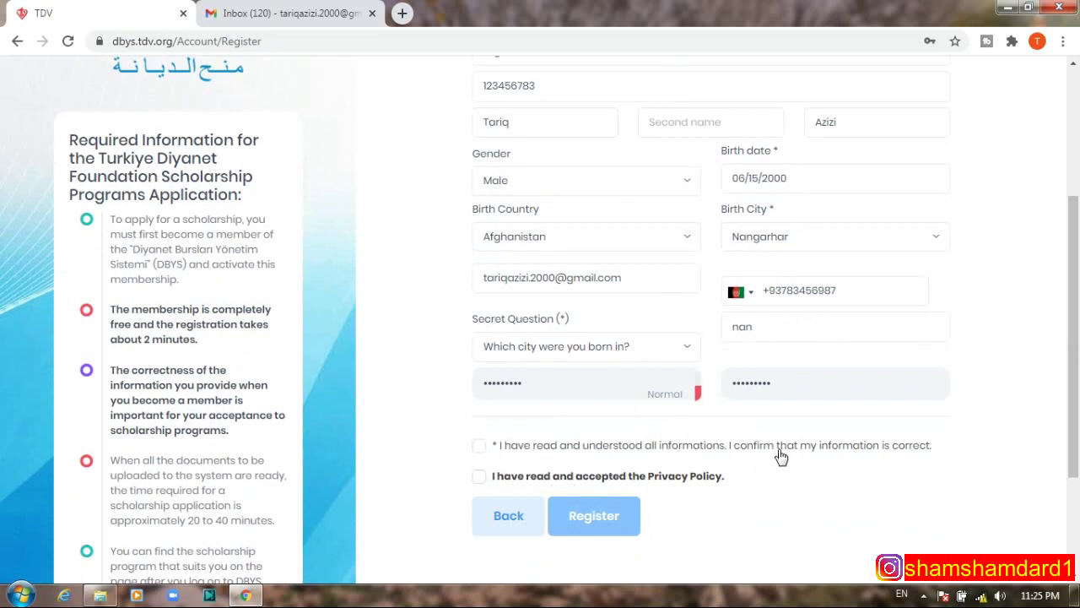
- Tick the information-confirmation and Privacy Policy checkboxes and submit the DBYS registration form
{"action": "left_click", "coordinate": [480, 447]}
{"action": "left_click", "coordinate": [478, 477]}
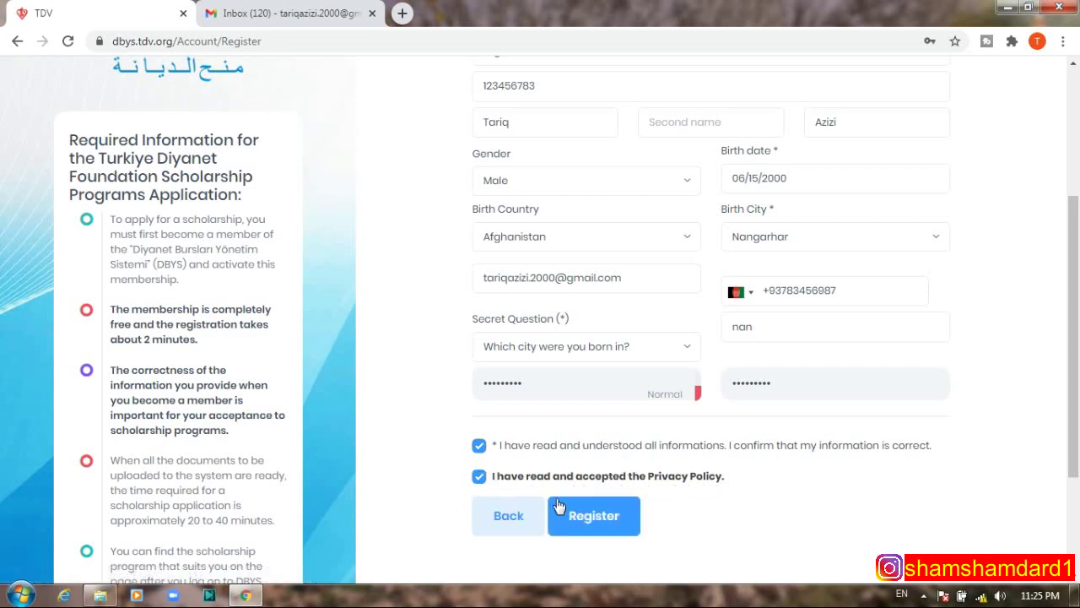
{"action": "left_click", "coordinate": [614, 528]}
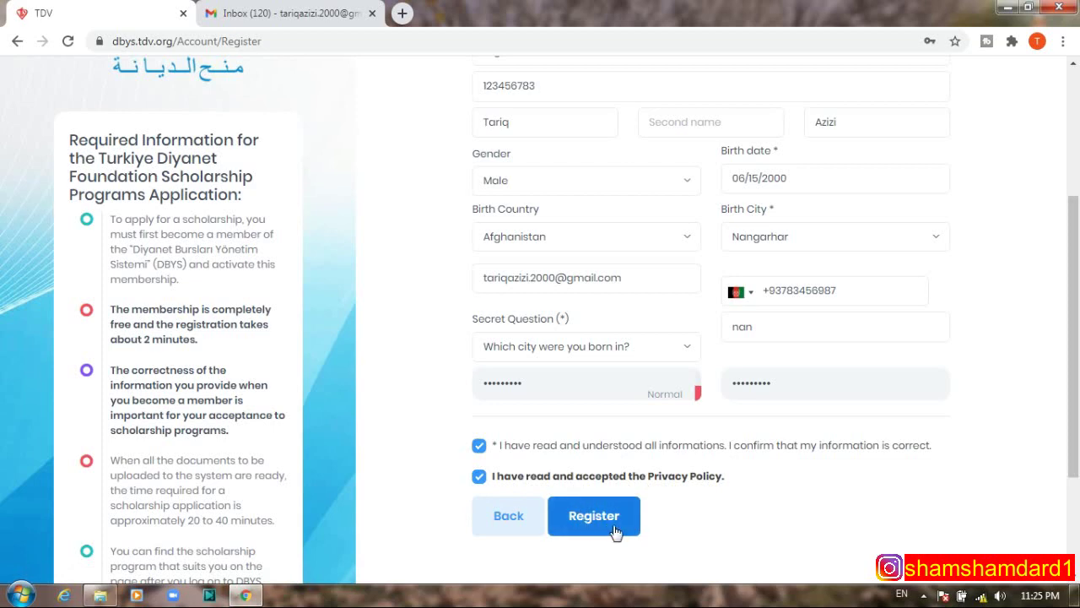
{"action": "scroll", "coordinate": [608, 540], "scroll_direction": "down", "scroll_amount": 6}
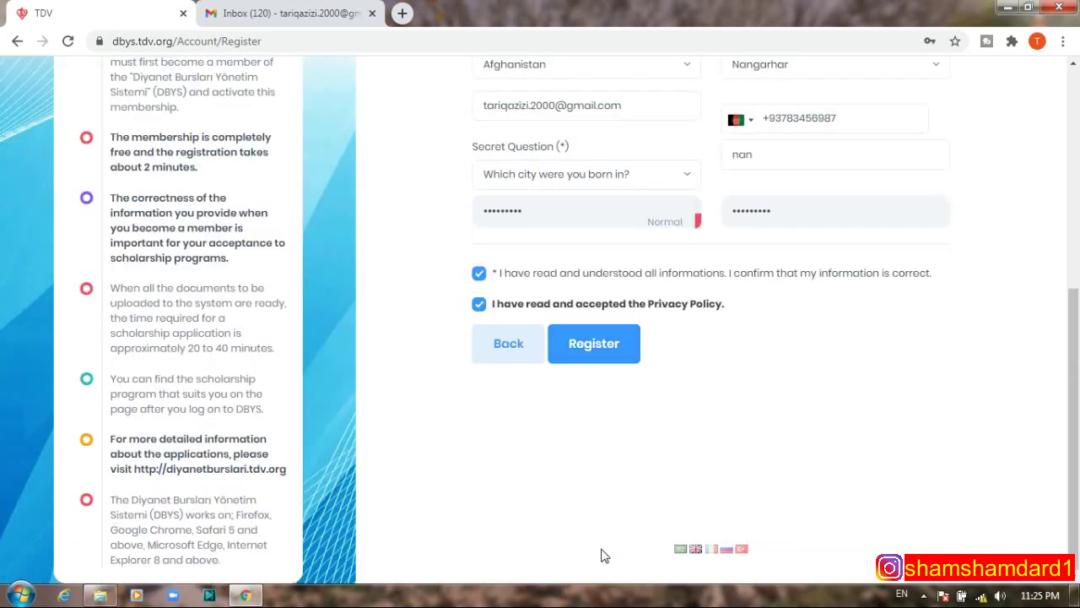
{"action": "left_click", "coordinate": [594, 360]}
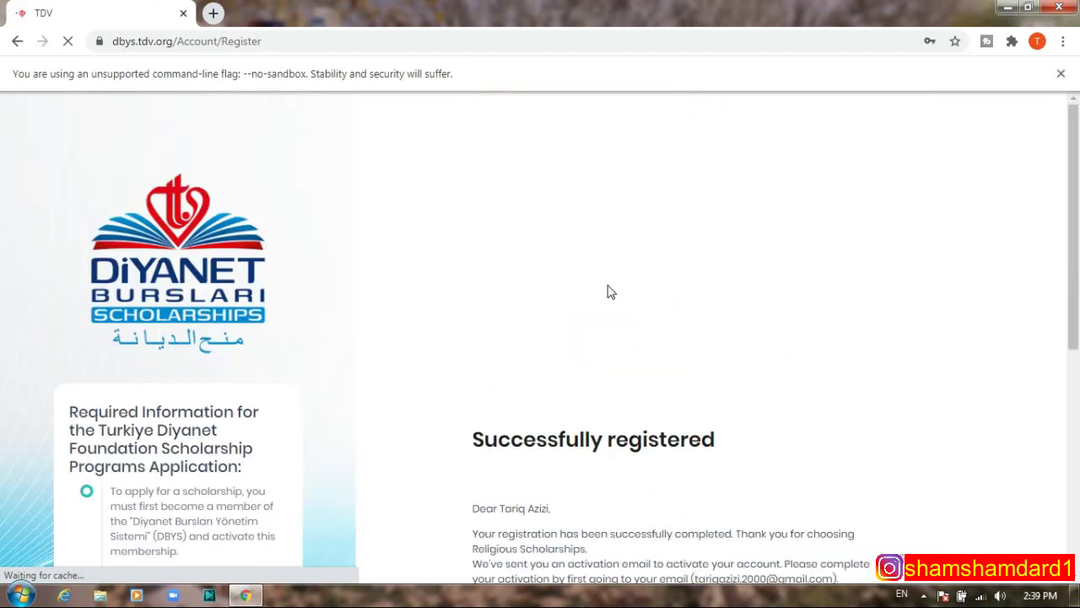
- Choose Never on Chrome's save-password prompt and open a new Google tab
{"action": "scroll", "coordinate": [755, 508], "scroll_direction": "down", "scroll_amount": 2}
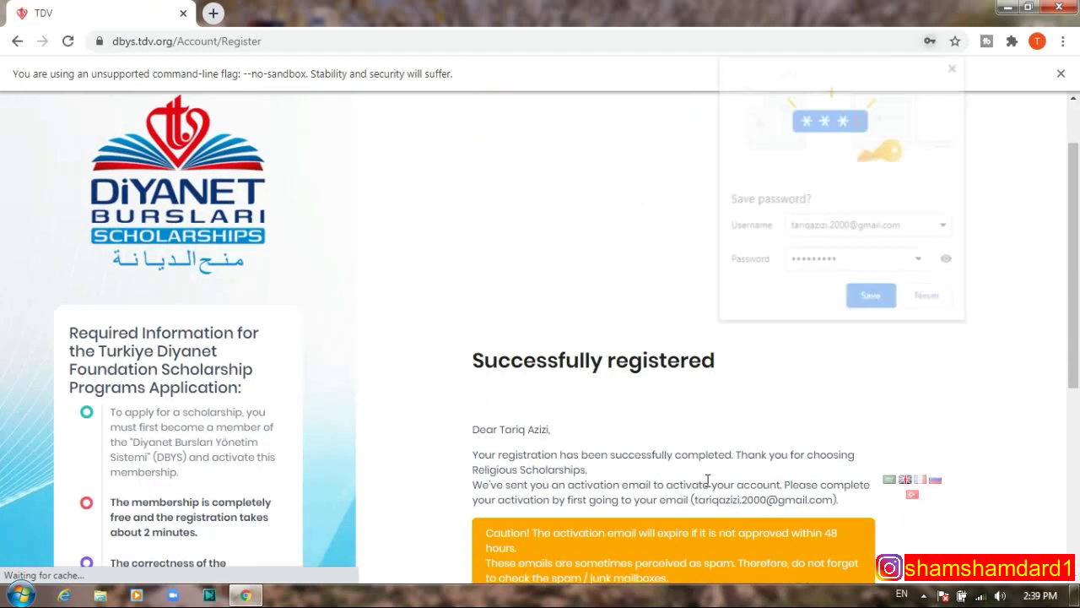
{"action": "scroll", "coordinate": [708, 480], "scroll_direction": "down", "scroll_amount": 1}
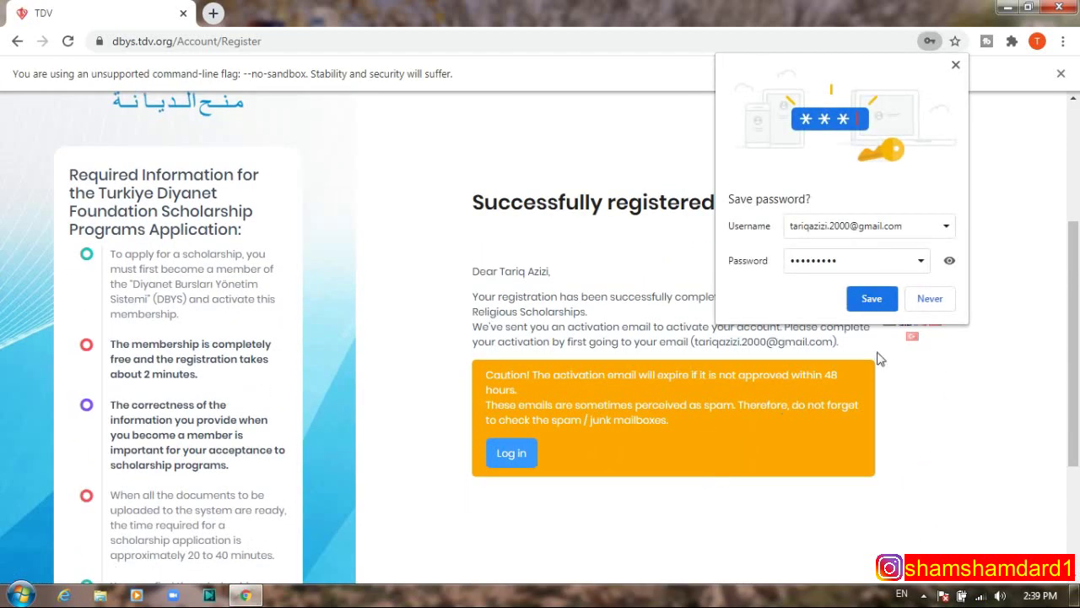
{"action": "left_click", "coordinate": [927, 300]}
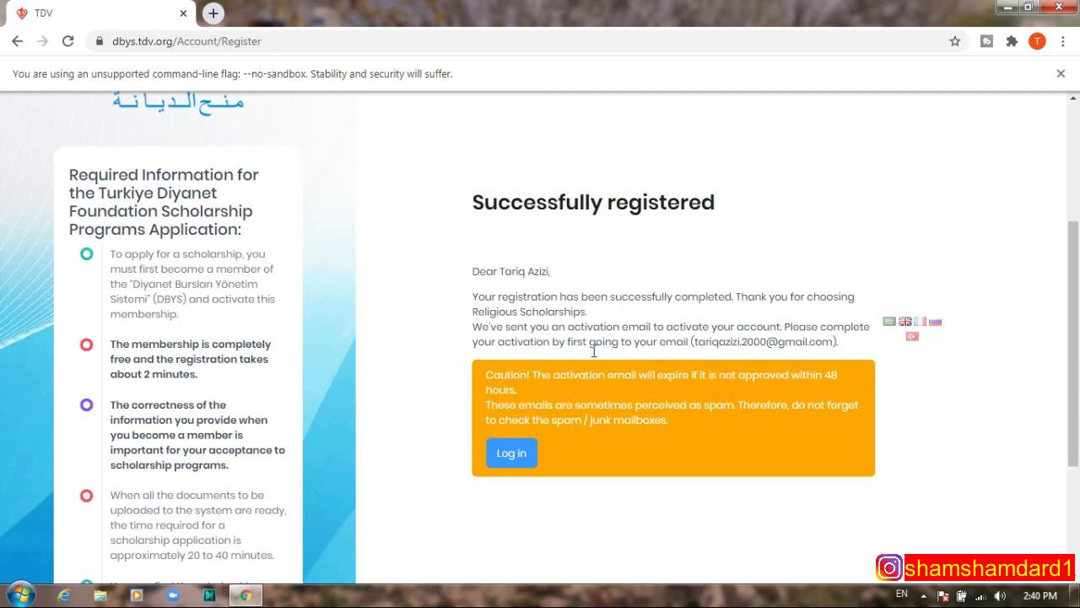
{"action": "left_click", "coordinate": [213, 13]}
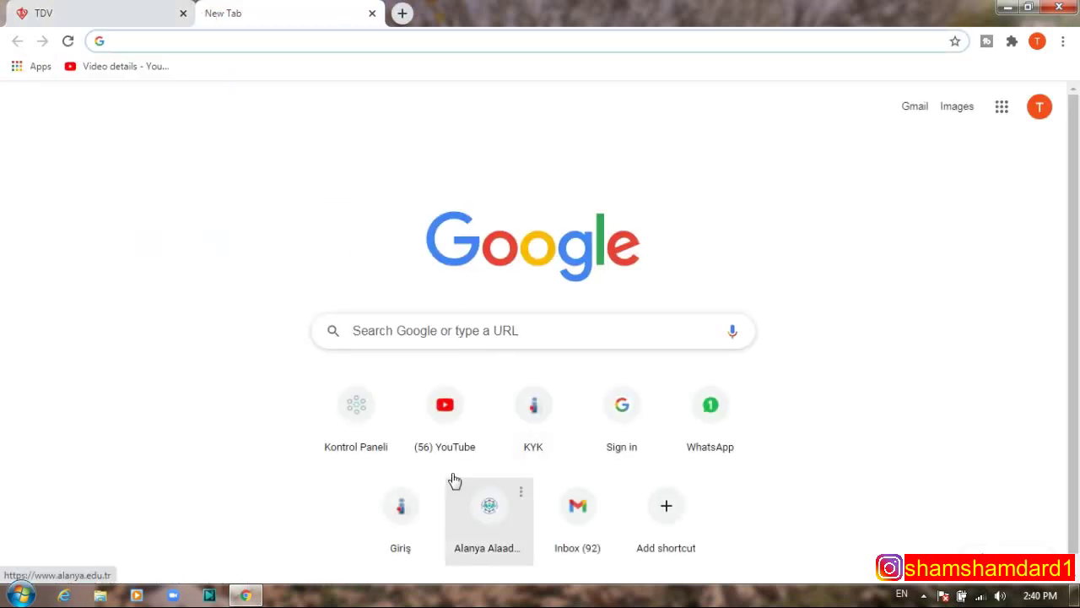
- Open the Welcome to TDV email from the Gmail inbox and close the old registration tab
{"action": "left_click", "coordinate": [575, 523]}
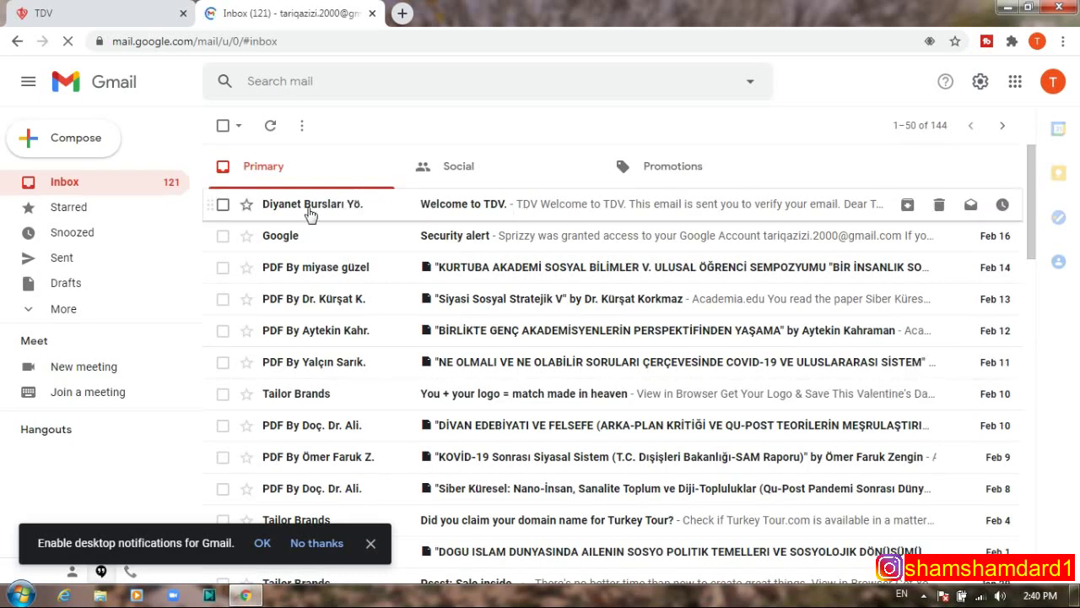
{"action": "left_click", "coordinate": [385, 209]}
{"action": "left_click", "coordinate": [384, 212]}
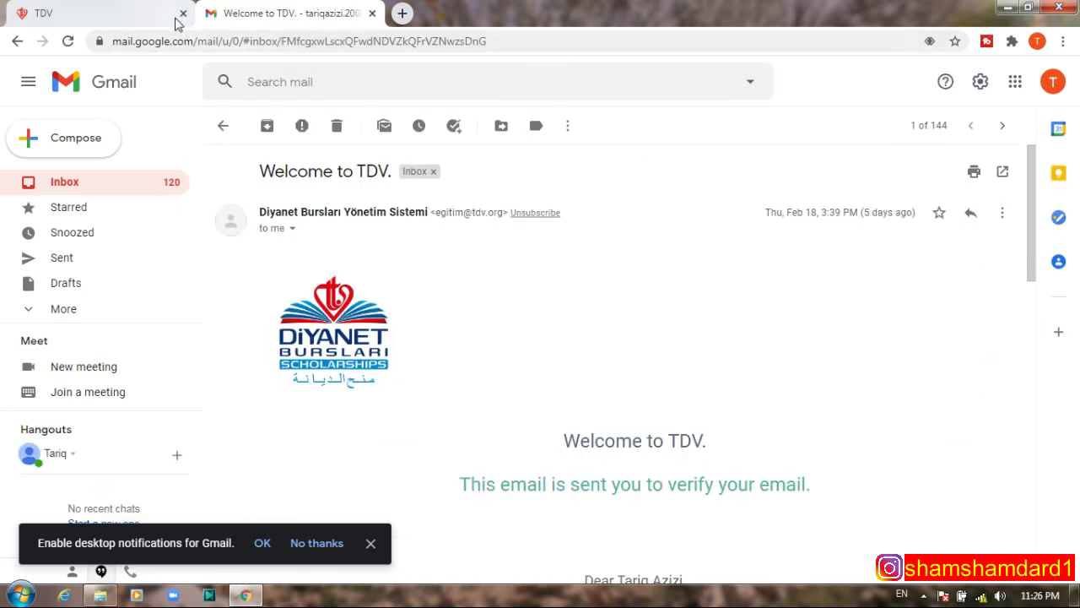
{"action": "left_click", "coordinate": [183, 13]}
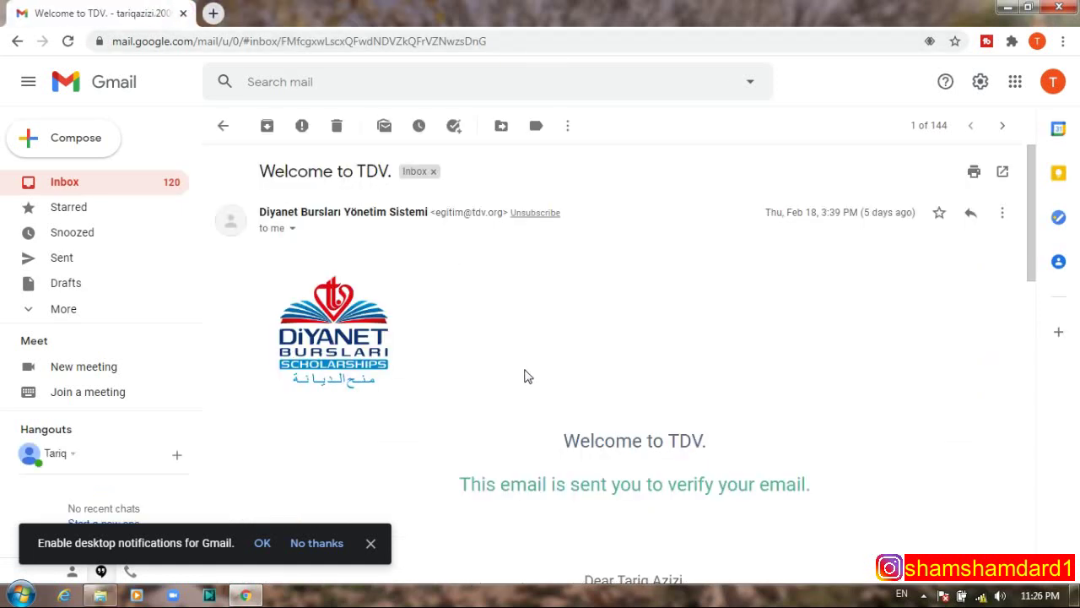
- Follow the email's Confirm link to verify the e-mail address
{"action": "scroll", "coordinate": [524, 376], "scroll_direction": "down", "scroll_amount": 3}
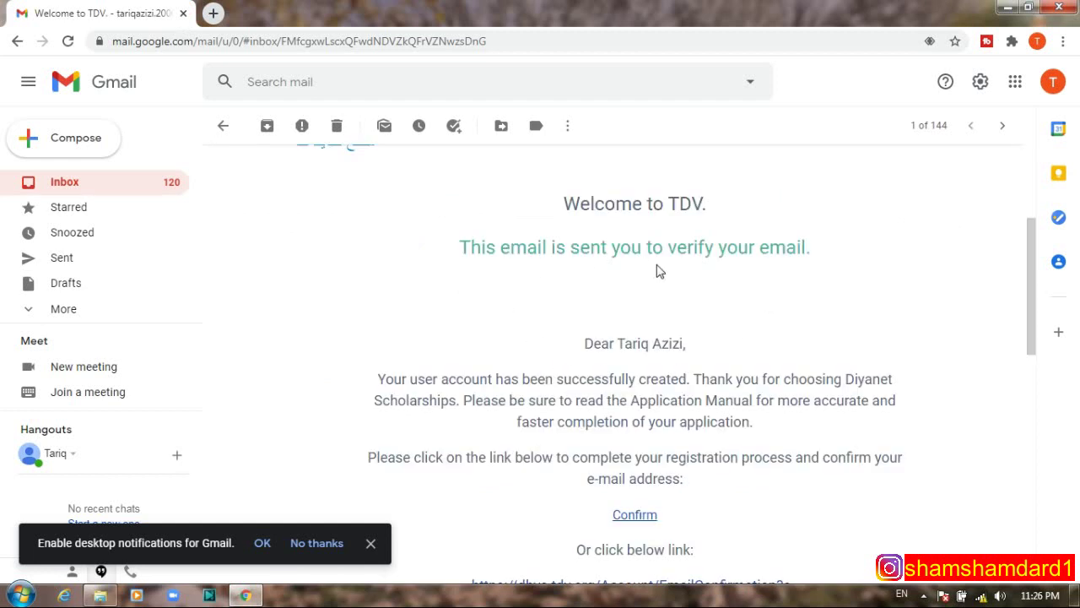
{"action": "scroll", "coordinate": [781, 316], "scroll_direction": "down", "scroll_amount": 2}
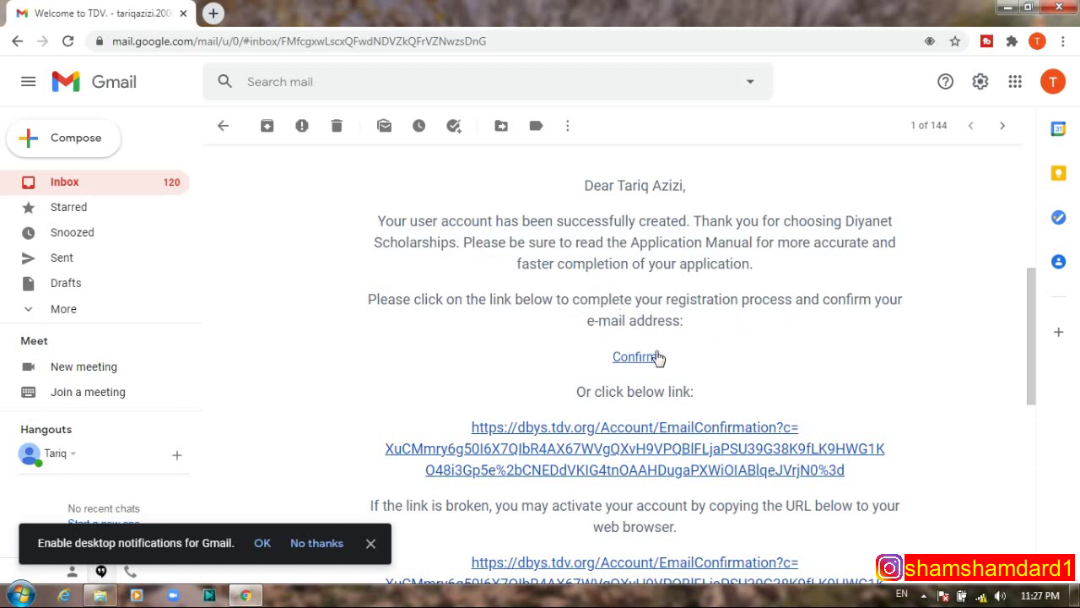
{"action": "scroll", "coordinate": [666, 376], "scroll_direction": "down", "scroll_amount": 2}
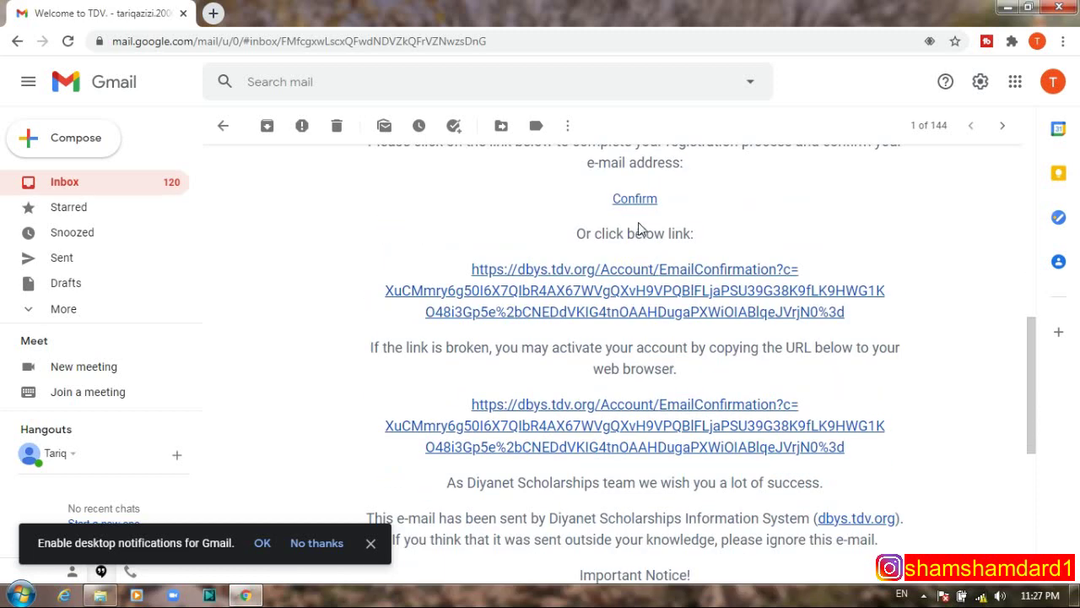
{"action": "scroll", "coordinate": [637, 234], "scroll_direction": "up", "scroll_amount": 1}
{"action": "scroll", "coordinate": [639, 387], "scroll_direction": "down", "scroll_amount": 1}
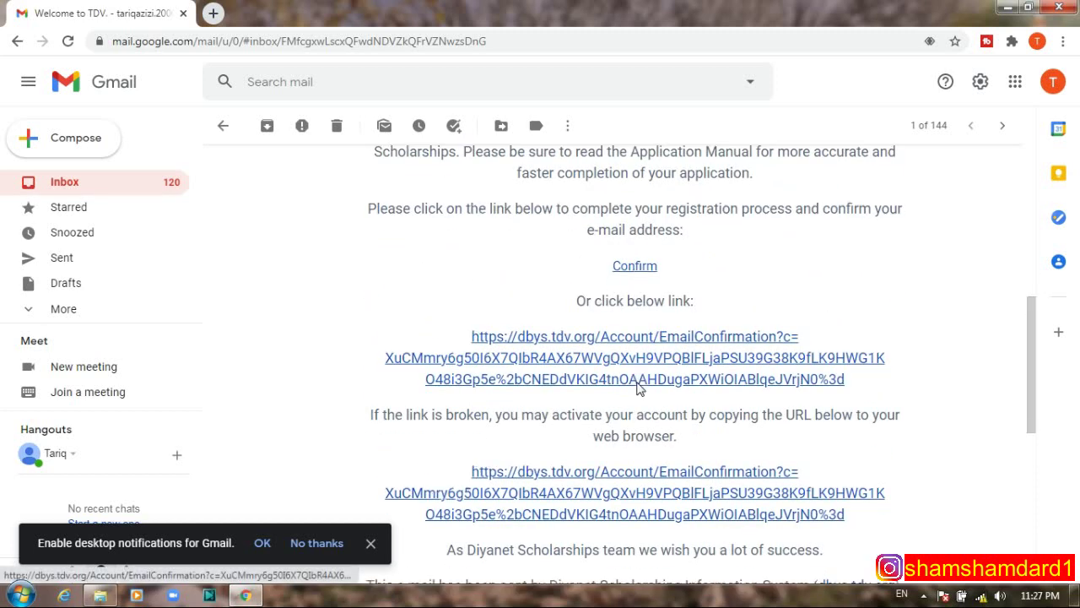
{"action": "scroll", "coordinate": [639, 387], "scroll_direction": "down", "scroll_amount": 5}
{"action": "scroll", "coordinate": [639, 293], "scroll_direction": "up", "scroll_amount": 6}
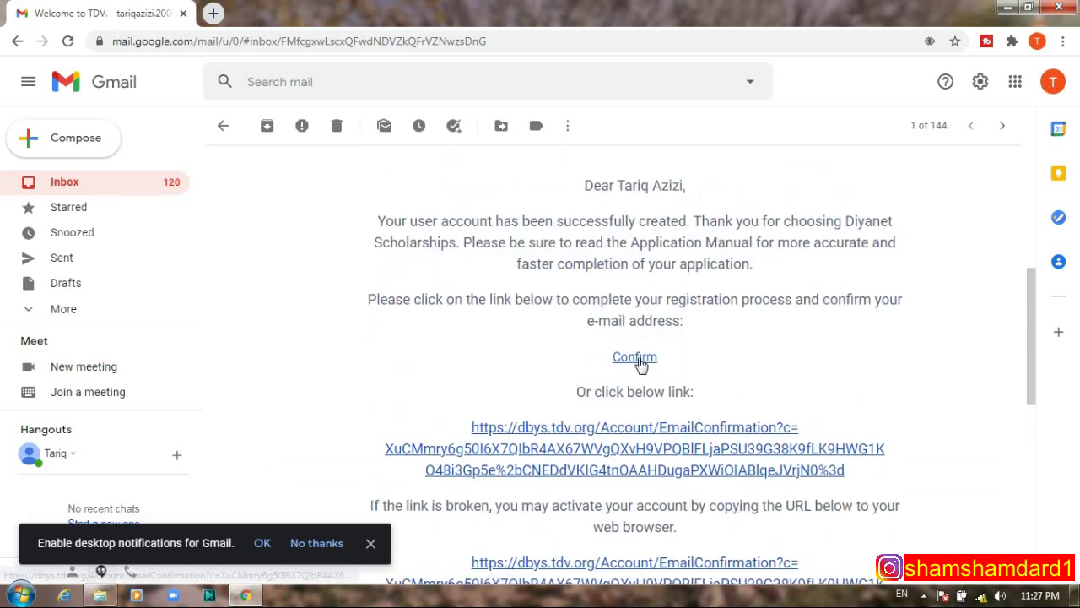
{"action": "left_click", "coordinate": [634, 357]}
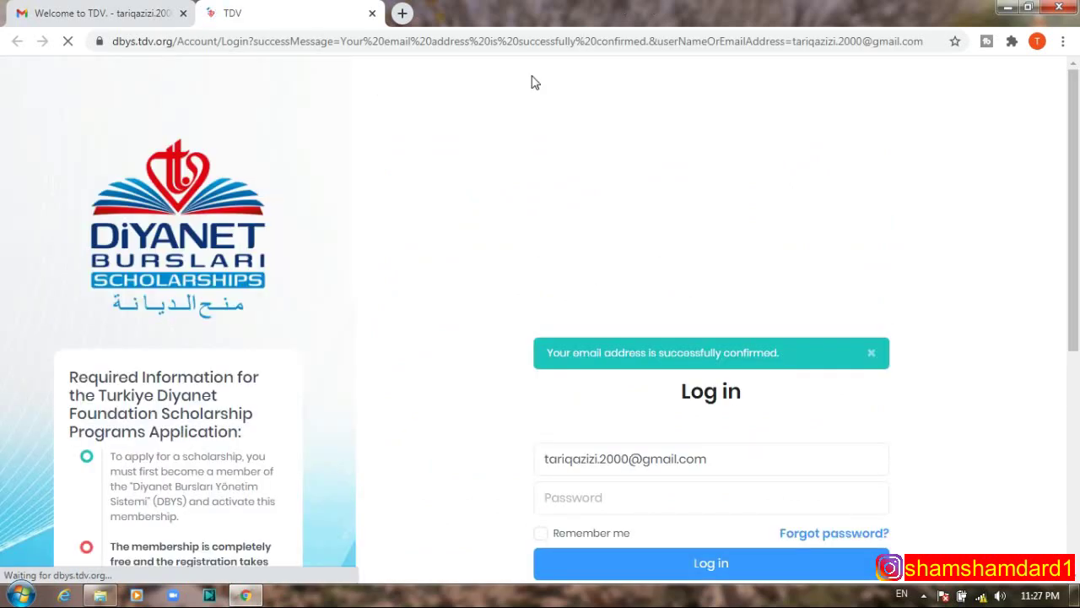
- Log in to DBYS by entering the newly confirmed account's password
{"action": "scroll", "coordinate": [572, 163], "scroll_direction": "down", "scroll_amount": 2}
{"action": "scroll", "coordinate": [578, 173], "scroll_direction": "up", "scroll_amount": 2}
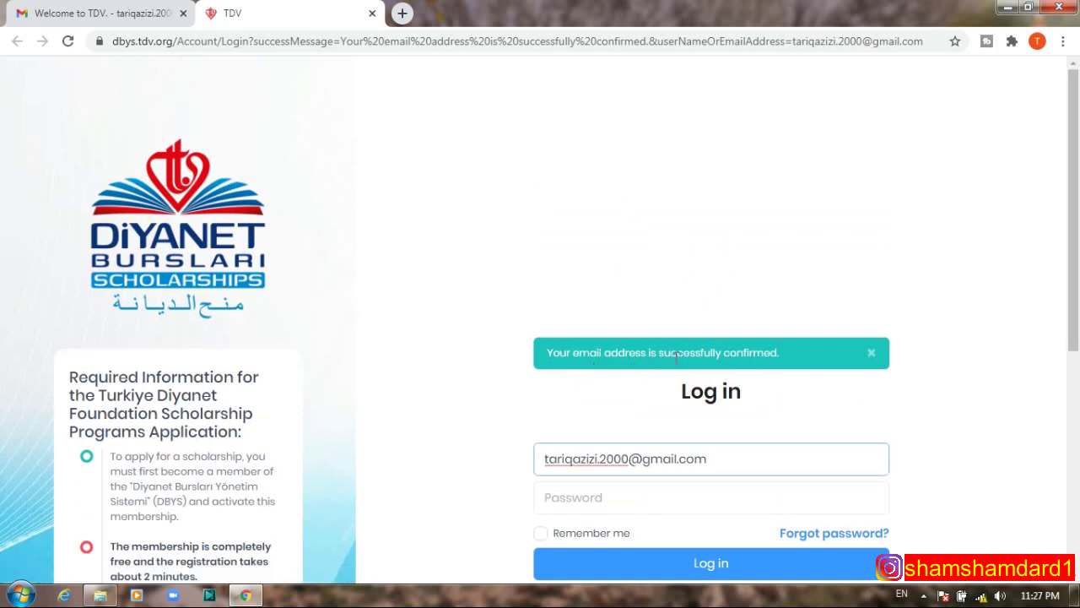
{"action": "scroll", "coordinate": [700, 332], "scroll_direction": "down", "scroll_amount": 3}
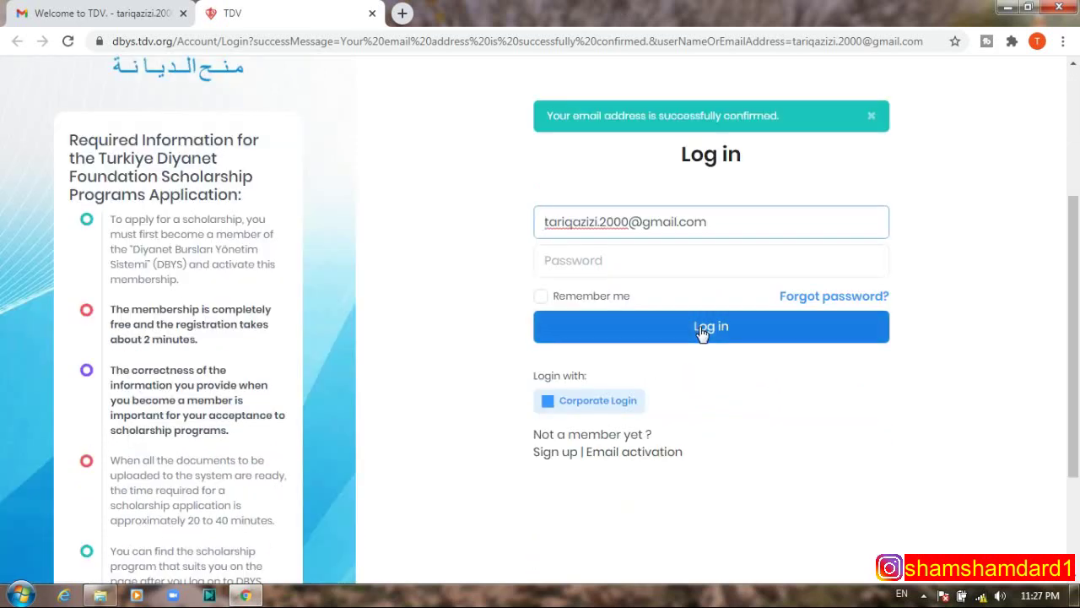
{"action": "left_click", "coordinate": [615, 260]}
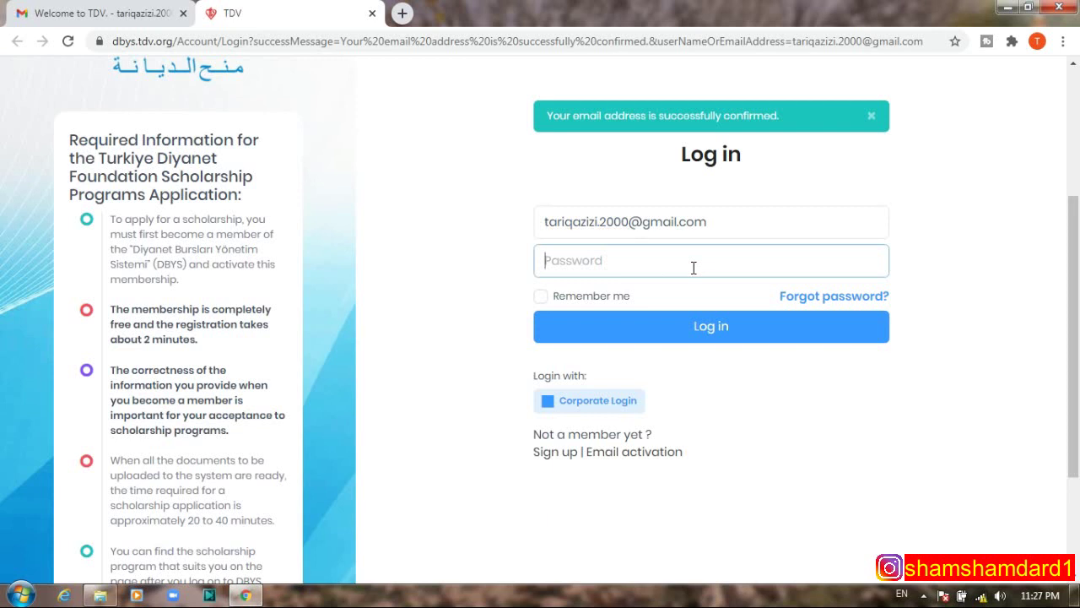
{"action": "type", "text": "•"}
{"action": "left_click", "coordinate": [673, 335]}
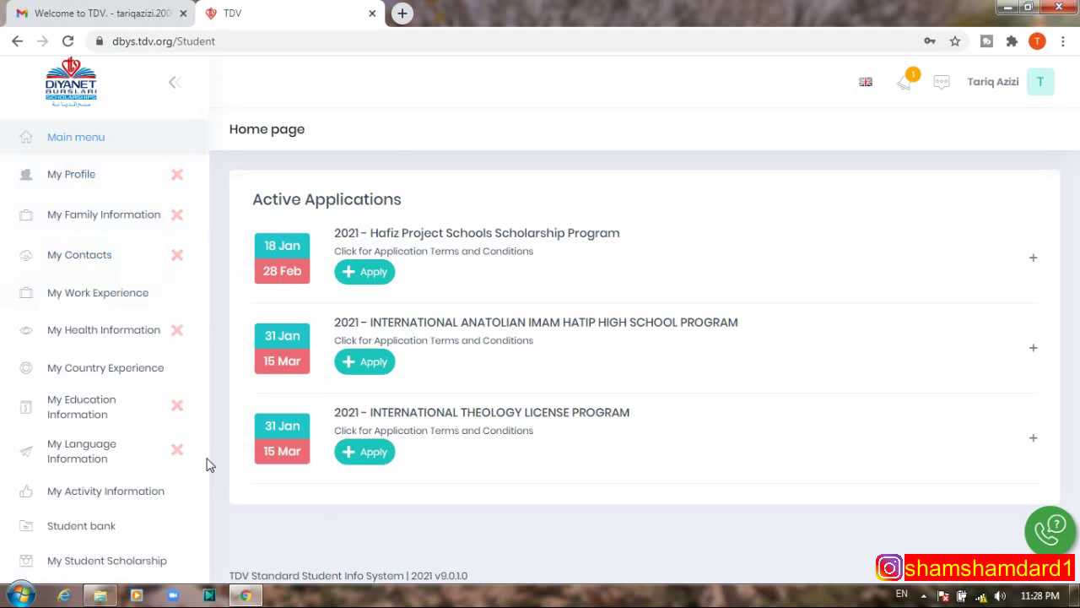
- Open the account panel, view the profile picture dialog without changes, then close the panel
{"action": "left_click", "coordinate": [1041, 88]}
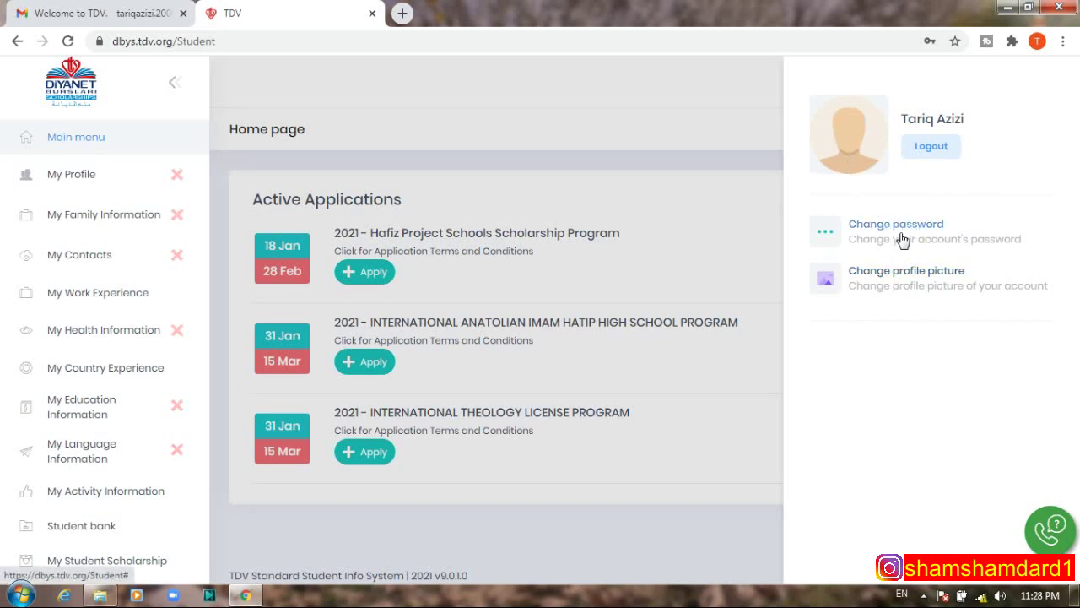
{"action": "left_click", "coordinate": [887, 280]}
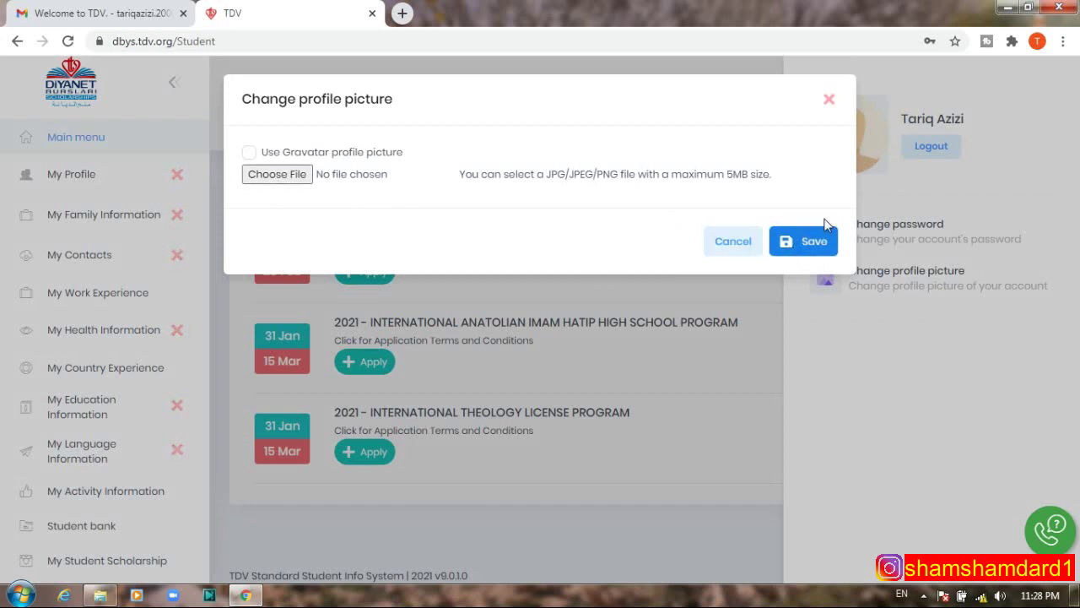
{"action": "left_click", "coordinate": [828, 102]}
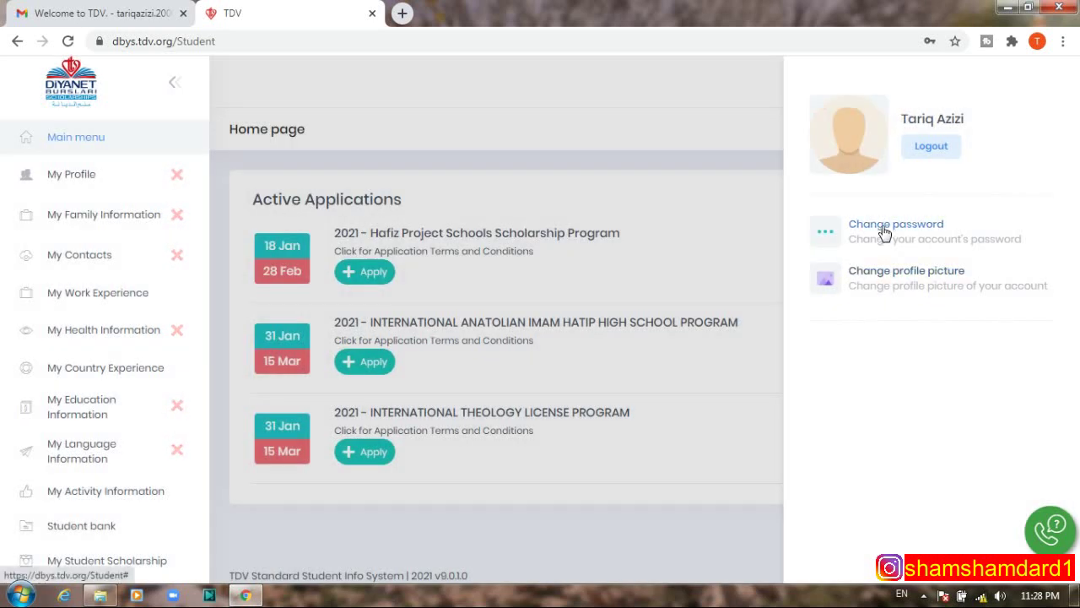
{"action": "left_click", "coordinate": [661, 114]}
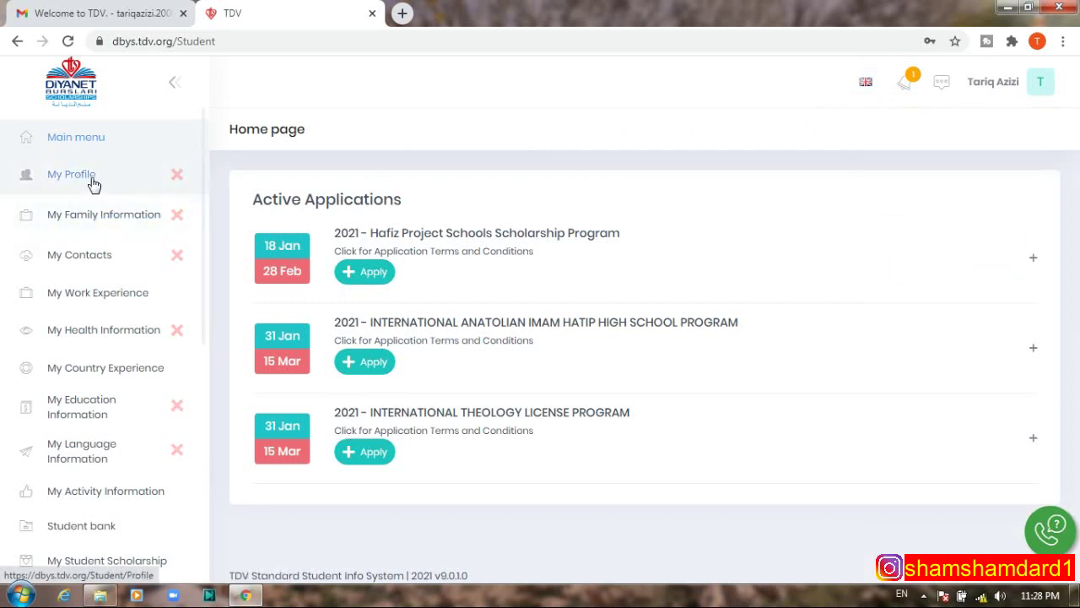
- Open My Profile and keep marital status Single and religious belonging Islam
{"action": "left_click", "coordinate": [92, 181]}
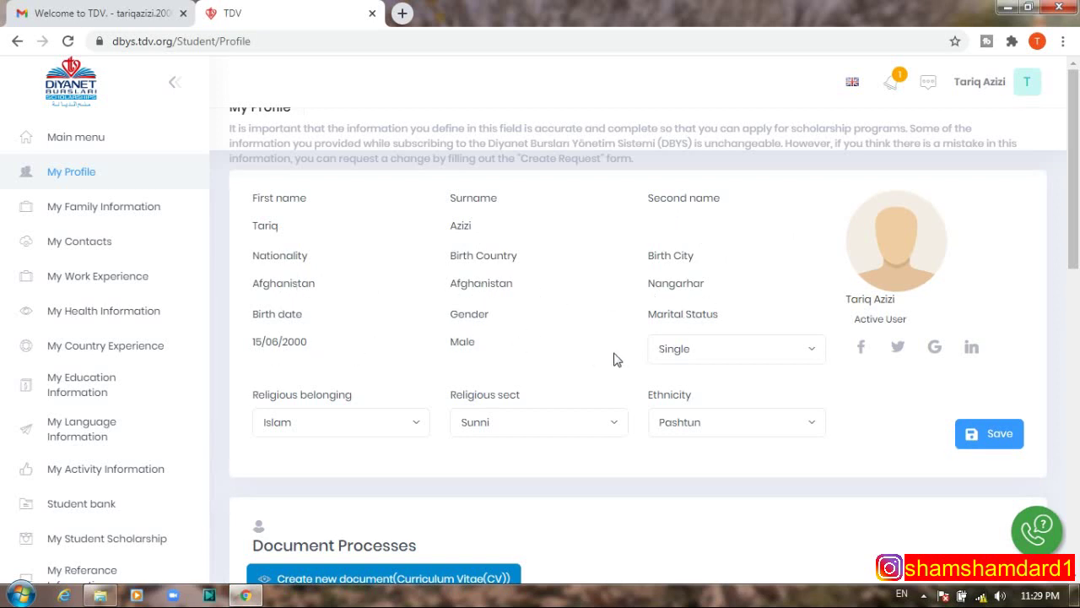
{"action": "left_click", "coordinate": [743, 355]}
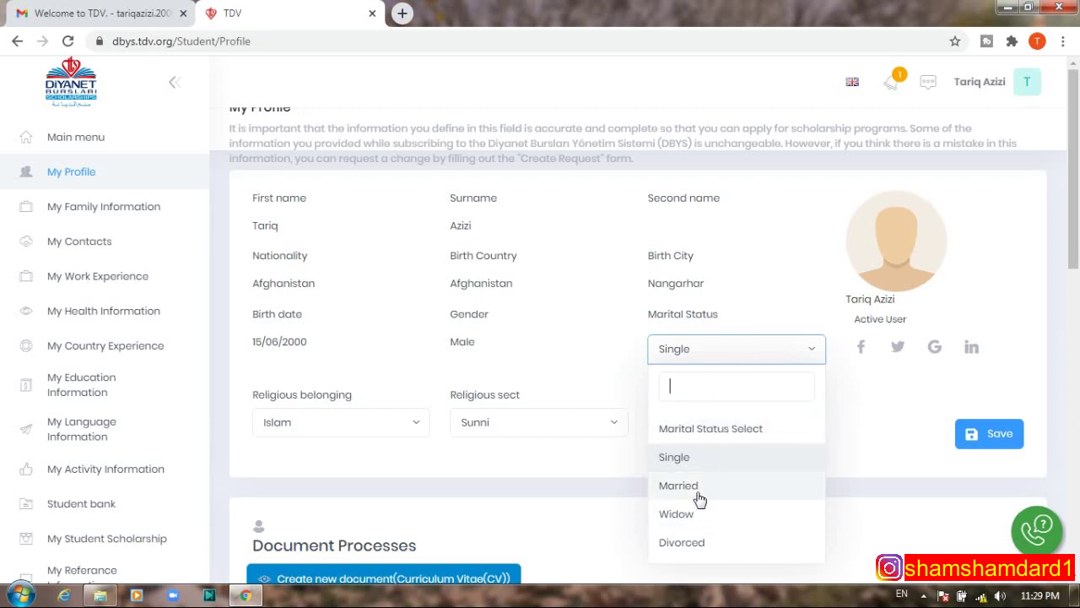
{"action": "scroll", "coordinate": [711, 501], "scroll_direction": "down", "scroll_amount": 1}
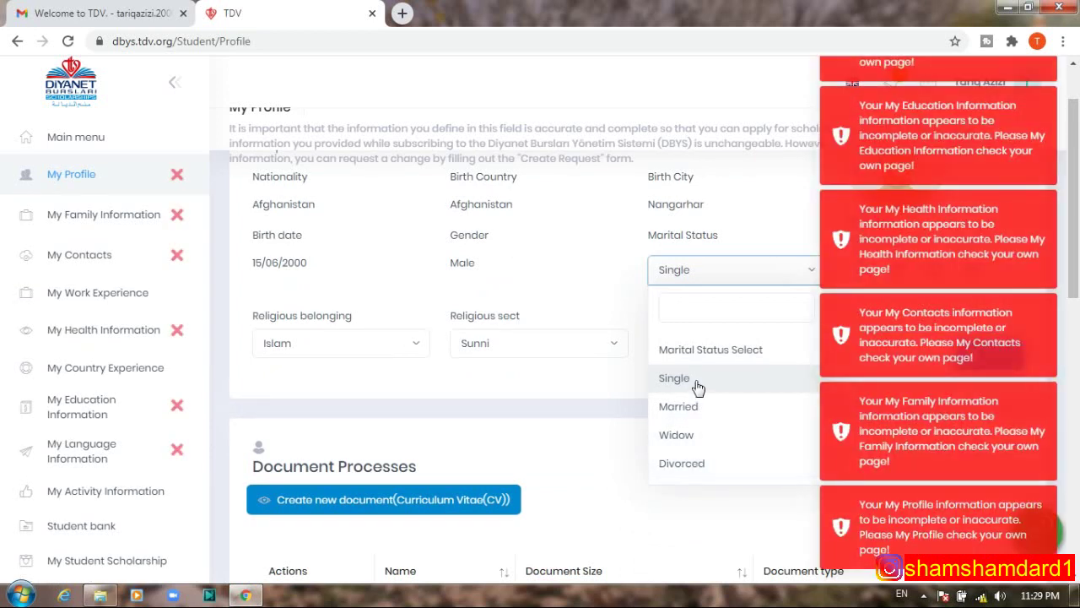
{"action": "left_click", "coordinate": [697, 386]}
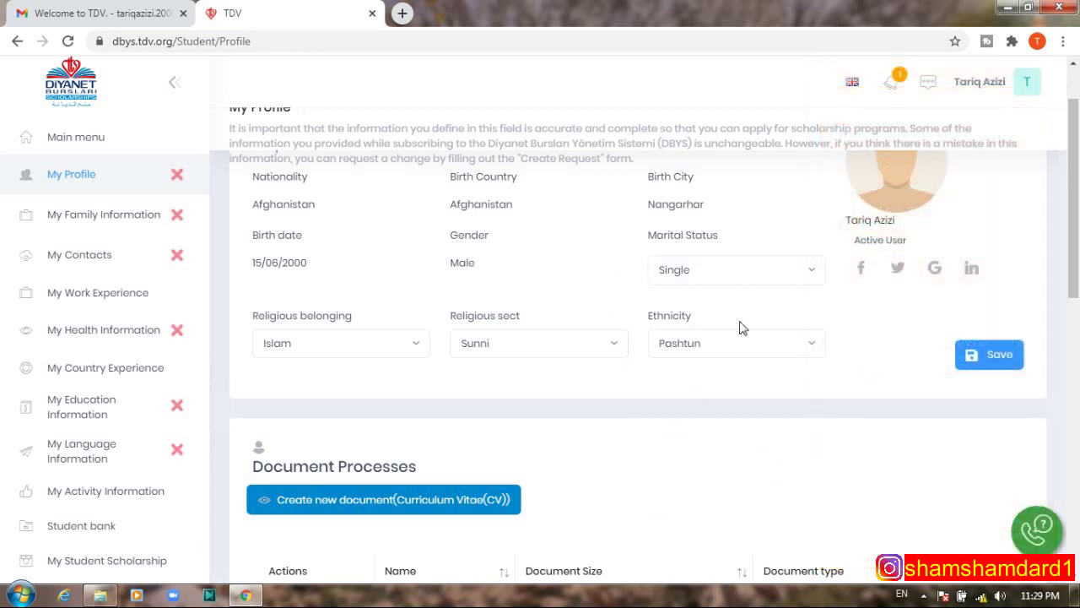
{"action": "left_click", "coordinate": [327, 346]}
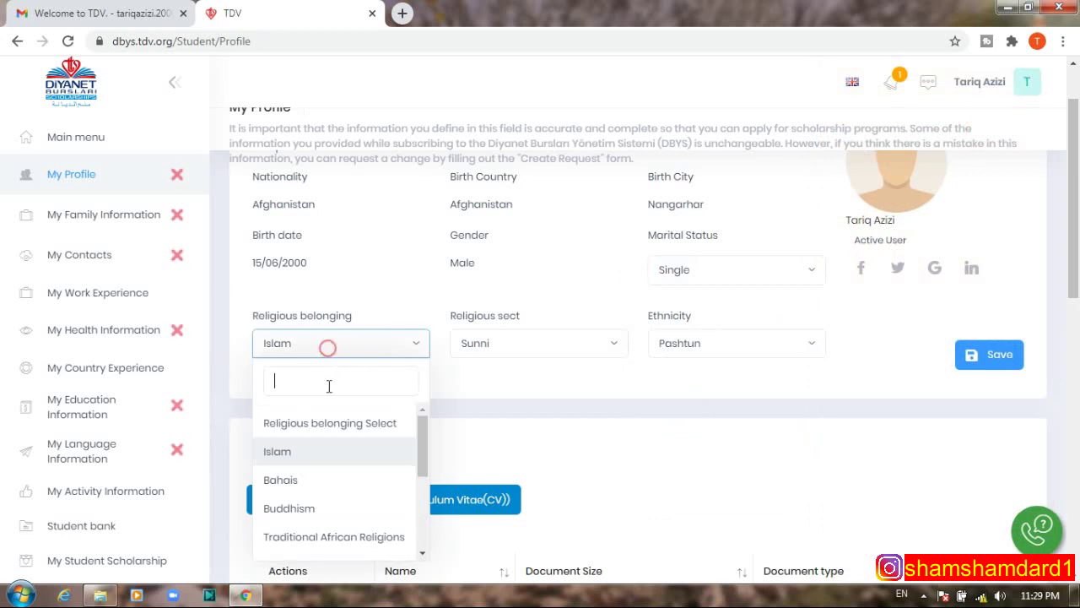
{"action": "scroll", "coordinate": [316, 441], "scroll_direction": "down", "scroll_amount": 5}
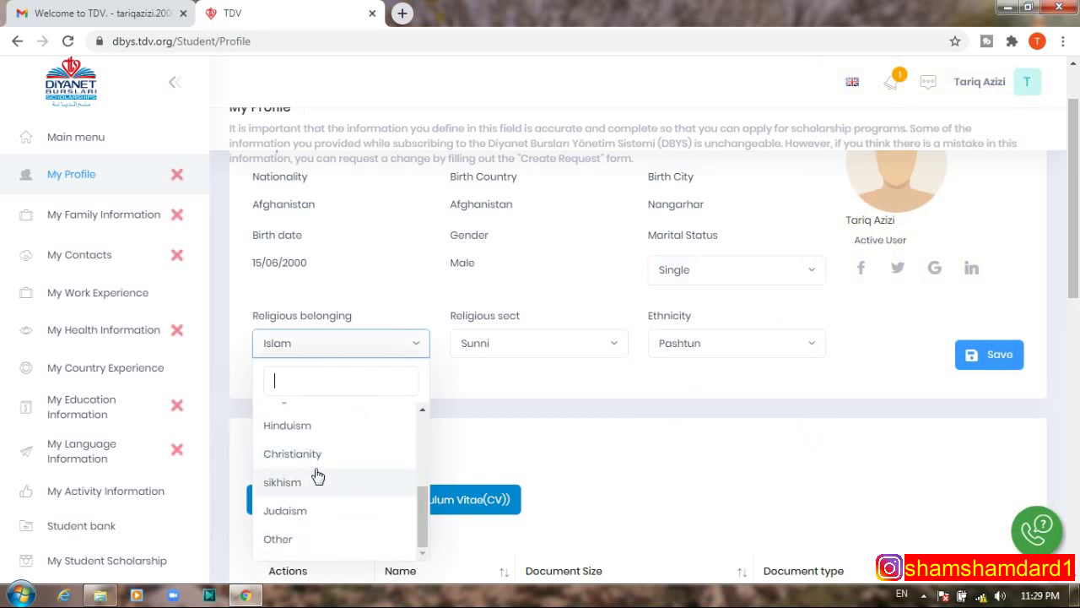
{"action": "scroll", "coordinate": [318, 477], "scroll_direction": "up", "scroll_amount": 5}
{"action": "left_click", "coordinate": [300, 456]}
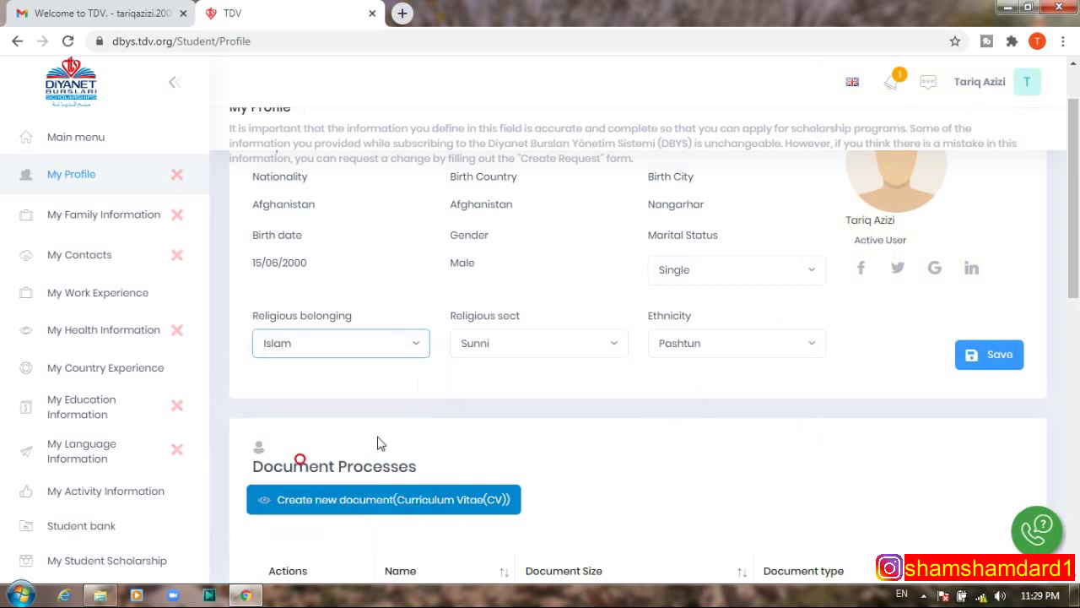
- Keep Sunni as the sect, pick Pashtun as ethnicity by searching 'pas', and save
{"action": "left_click", "coordinate": [531, 350]}
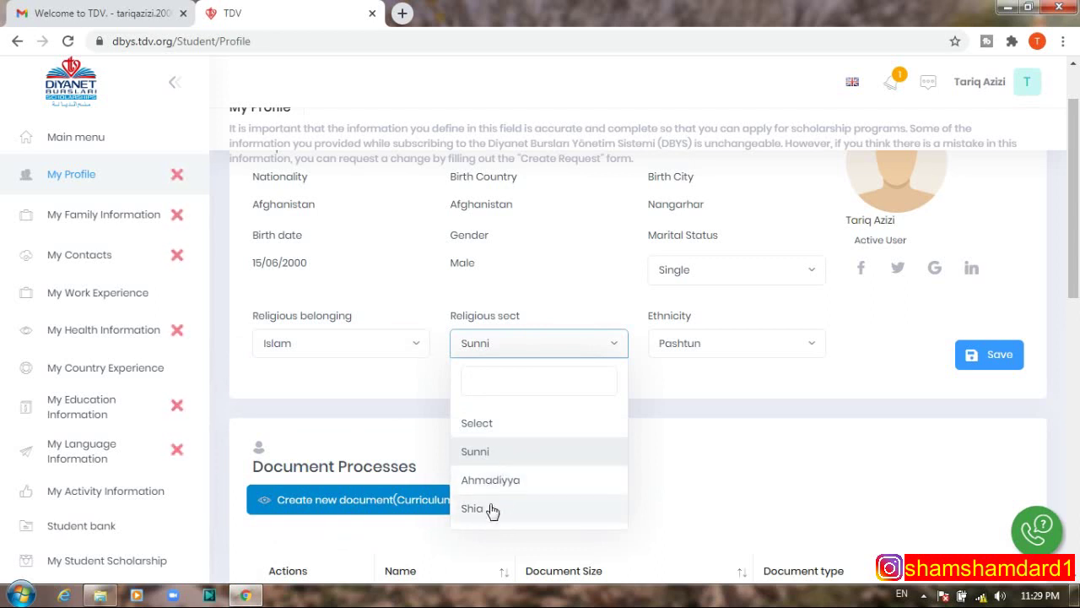
{"action": "left_click", "coordinate": [485, 452]}
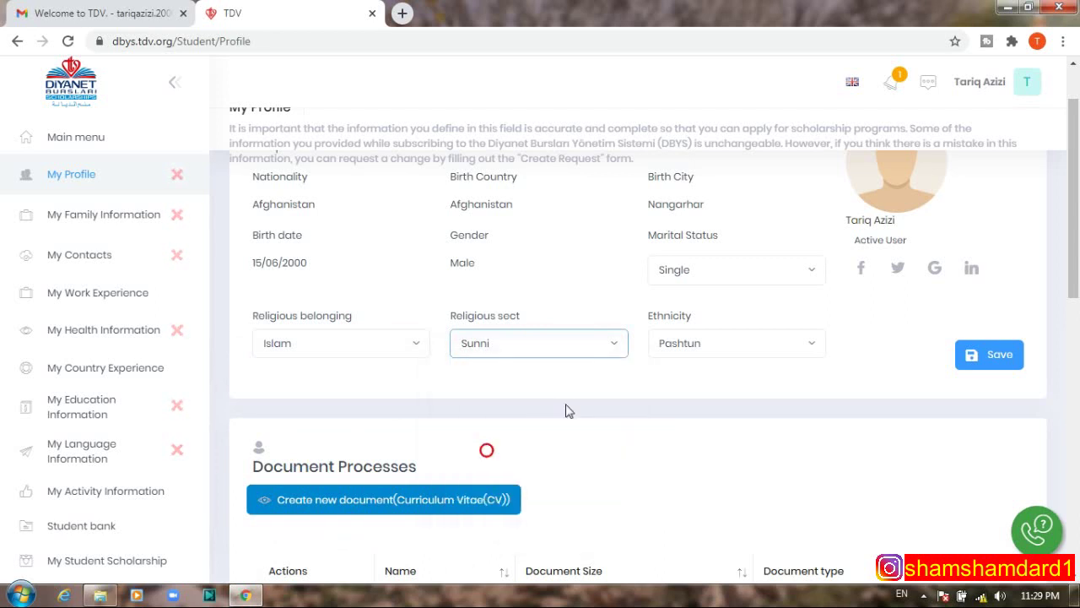
{"action": "left_click", "coordinate": [701, 345]}
{"action": "scroll", "coordinate": [724, 458], "scroll_direction": "down", "scroll_amount": 3}
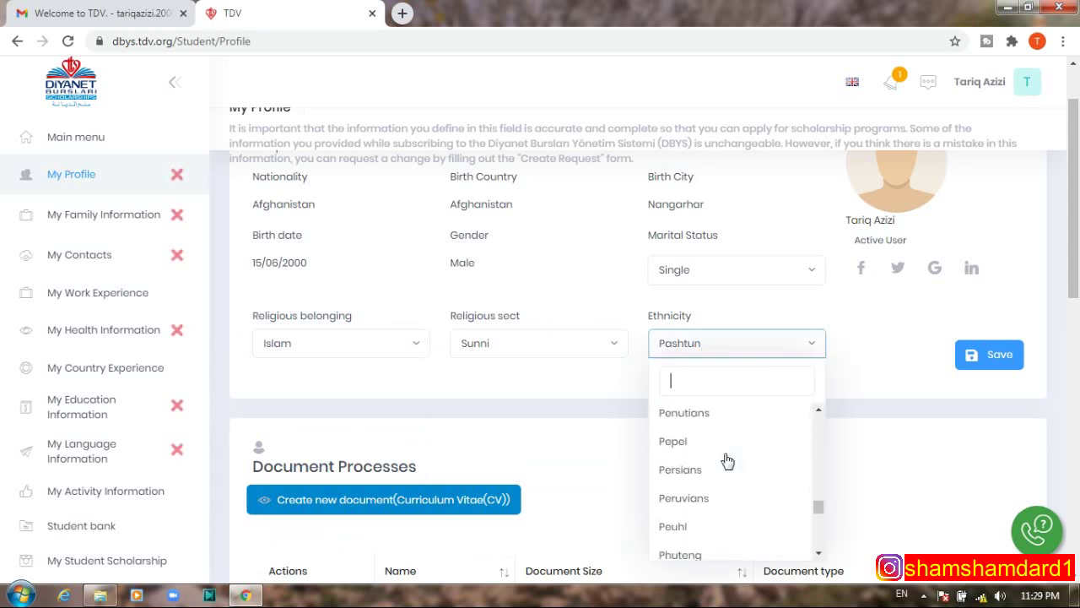
{"action": "scroll", "coordinate": [726, 460], "scroll_direction": "up", "scroll_amount": 2}
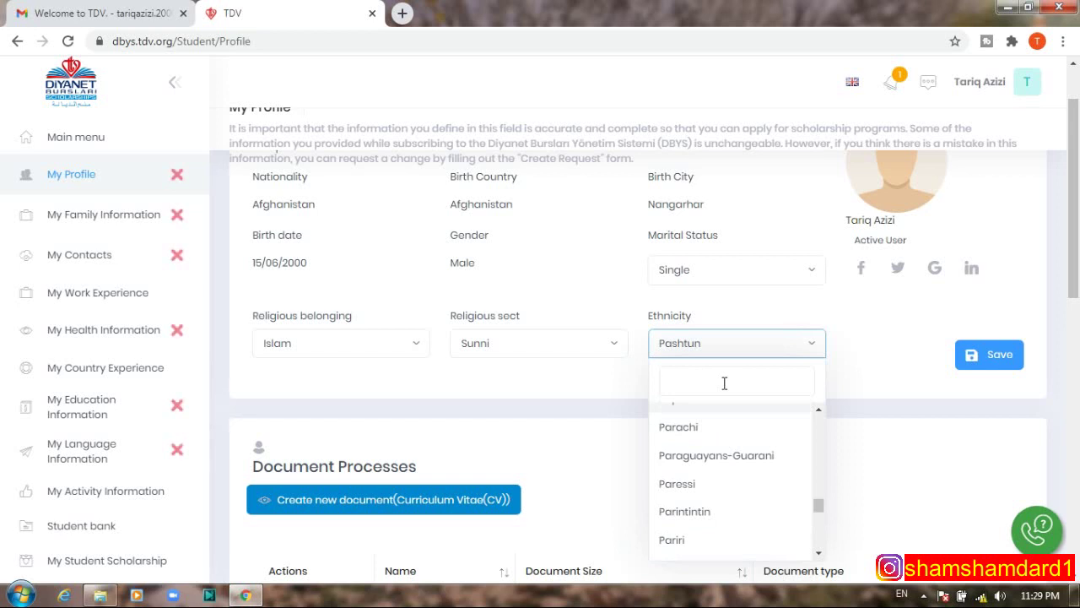
{"action": "type", "text": "pas"}
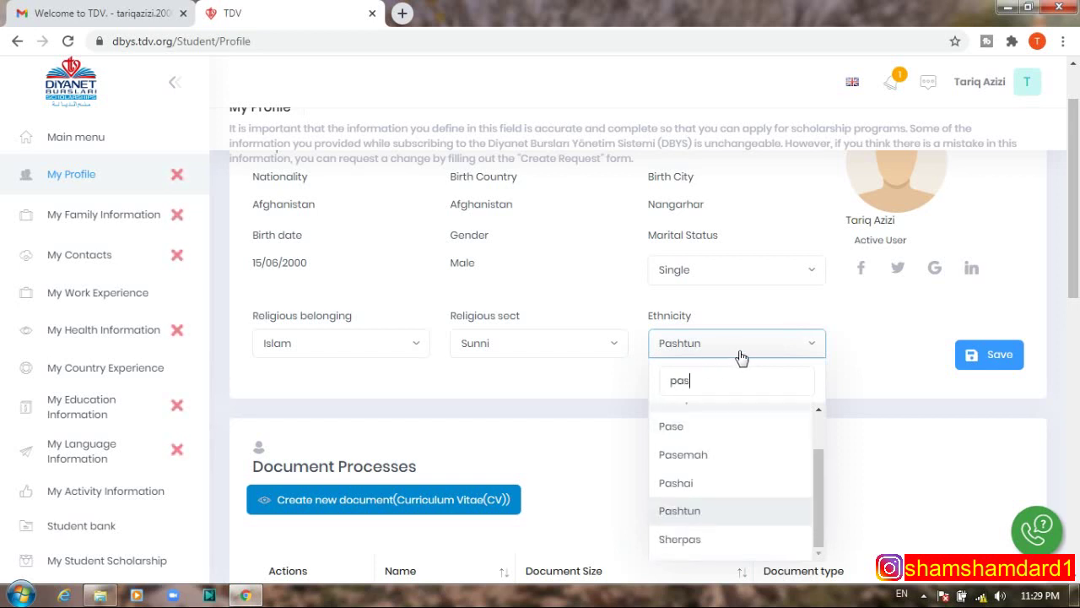
{"action": "left_click", "coordinate": [692, 511]}
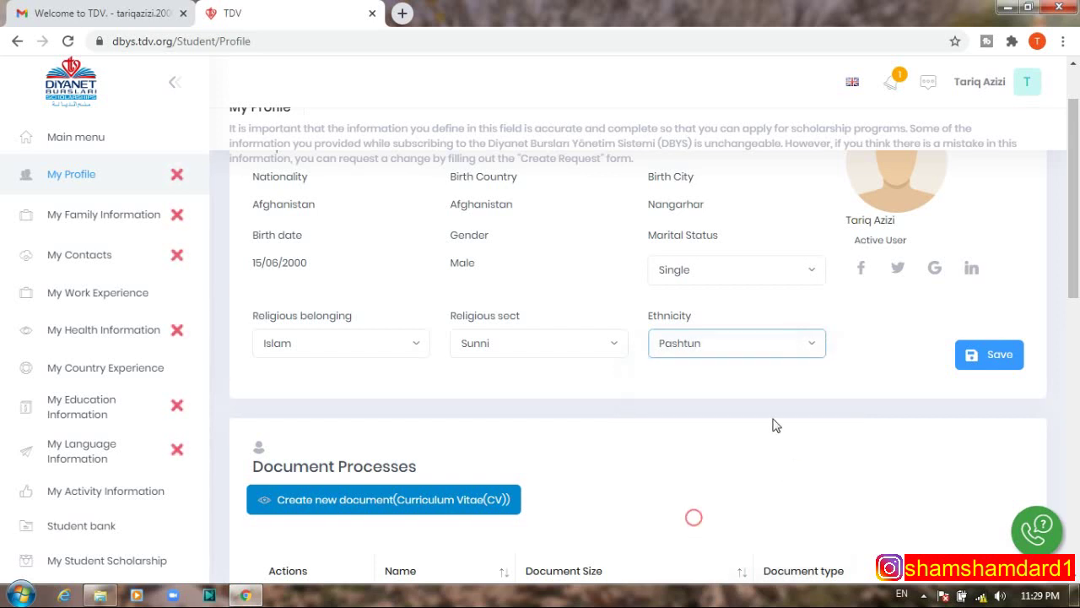
{"action": "left_click", "coordinate": [995, 371]}
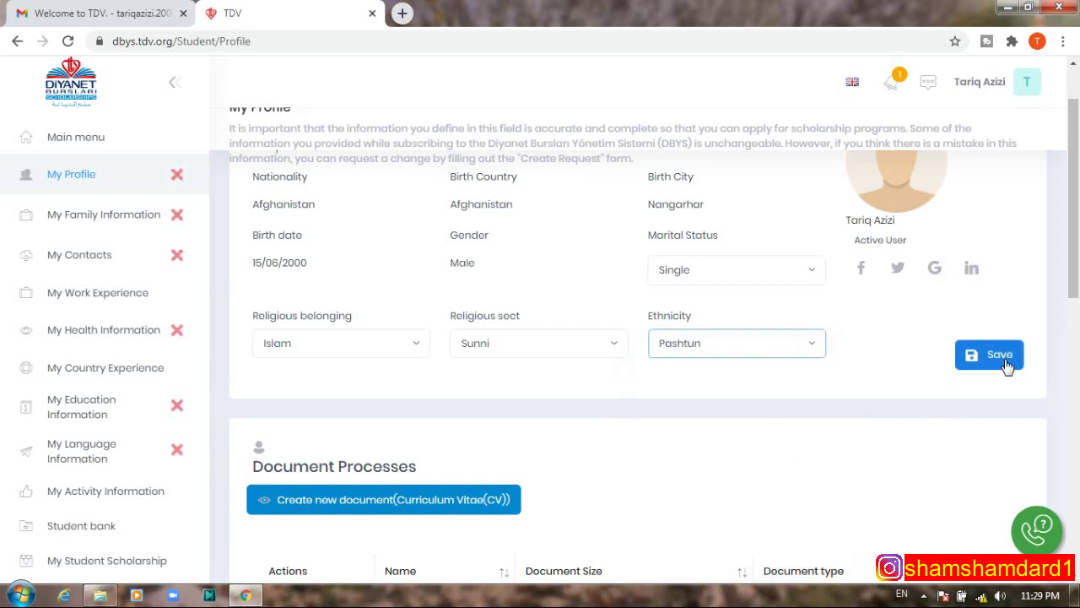
- Save the profile again, dismiss the incomplete-information warnings, and scroll to Document Processes
{"action": "left_click", "coordinate": [1005, 361]}
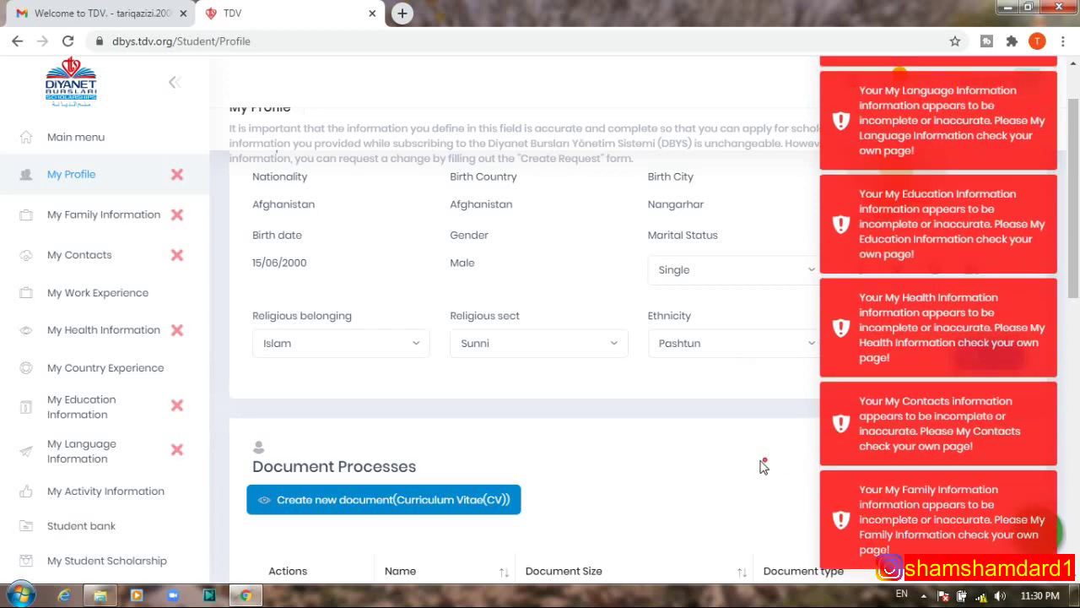
{"action": "left_click", "coordinate": [763, 460]}
{"action": "scroll", "coordinate": [402, 471], "scroll_direction": "down", "scroll_amount": 1}
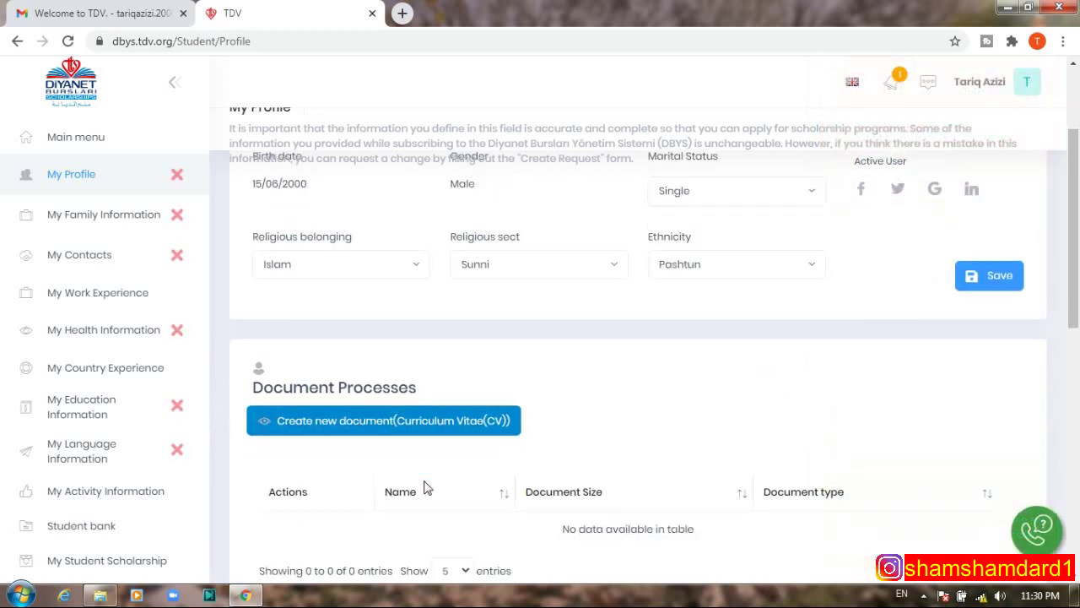
{"action": "scroll", "coordinate": [405, 417], "scroll_direction": "down", "scroll_amount": 1}
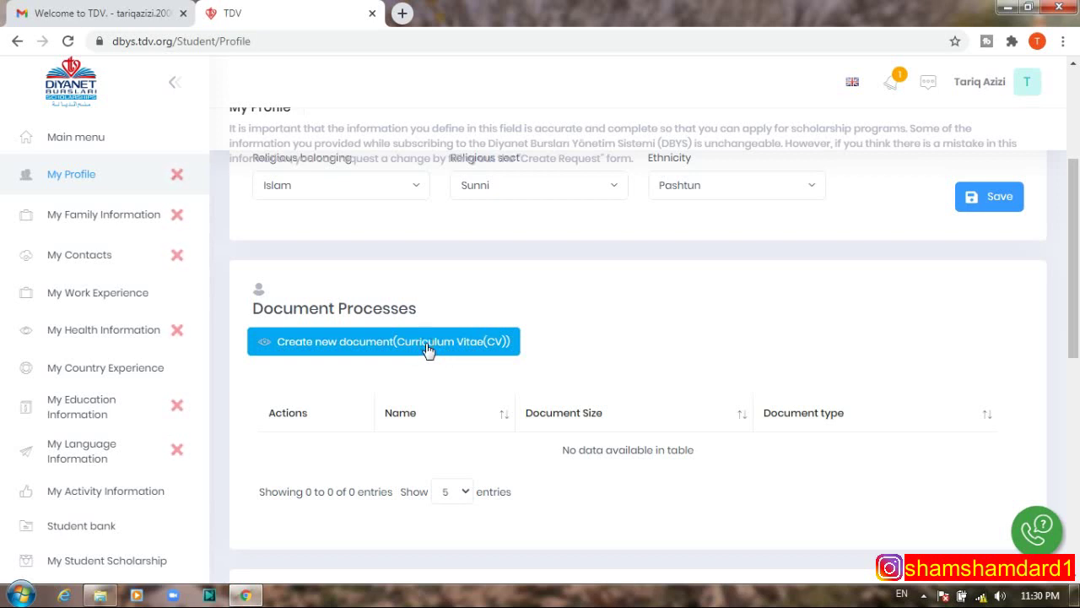
{"action": "scroll", "coordinate": [501, 376], "scroll_direction": "down", "scroll_amount": 1}
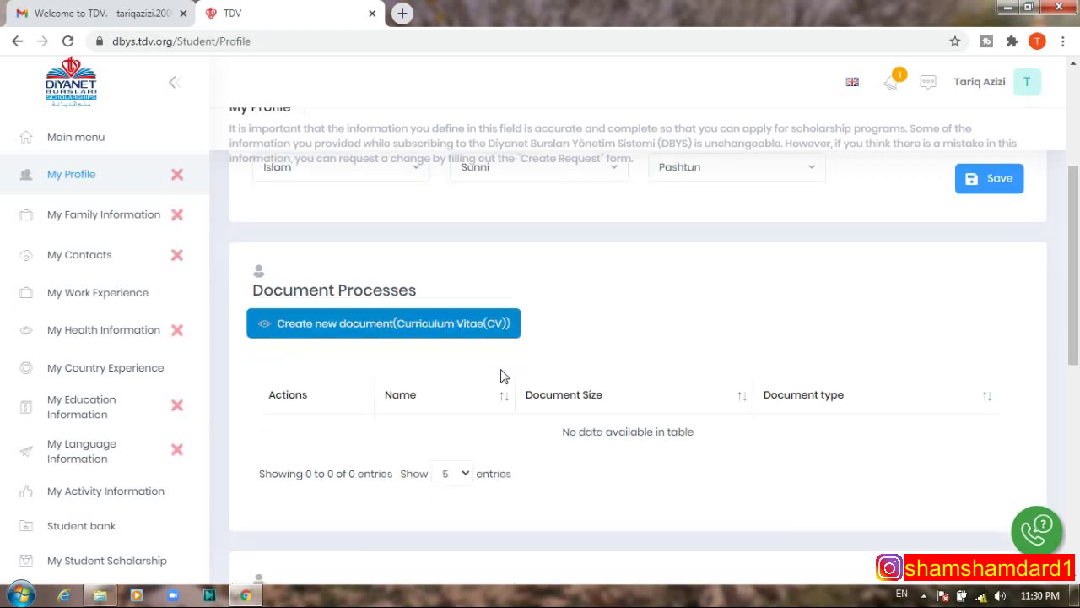
{"action": "scroll", "coordinate": [500, 376], "scroll_direction": "down", "scroll_amount": 4}
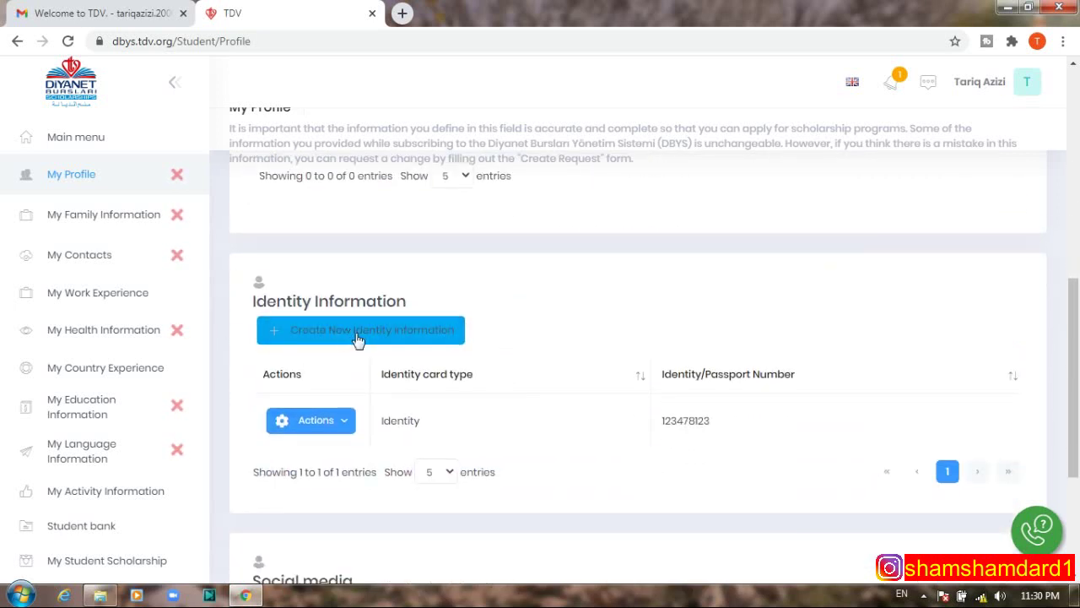
- Start a new identity record, choosing Passport as both identity card and card type
{"action": "left_click", "coordinate": [359, 338]}
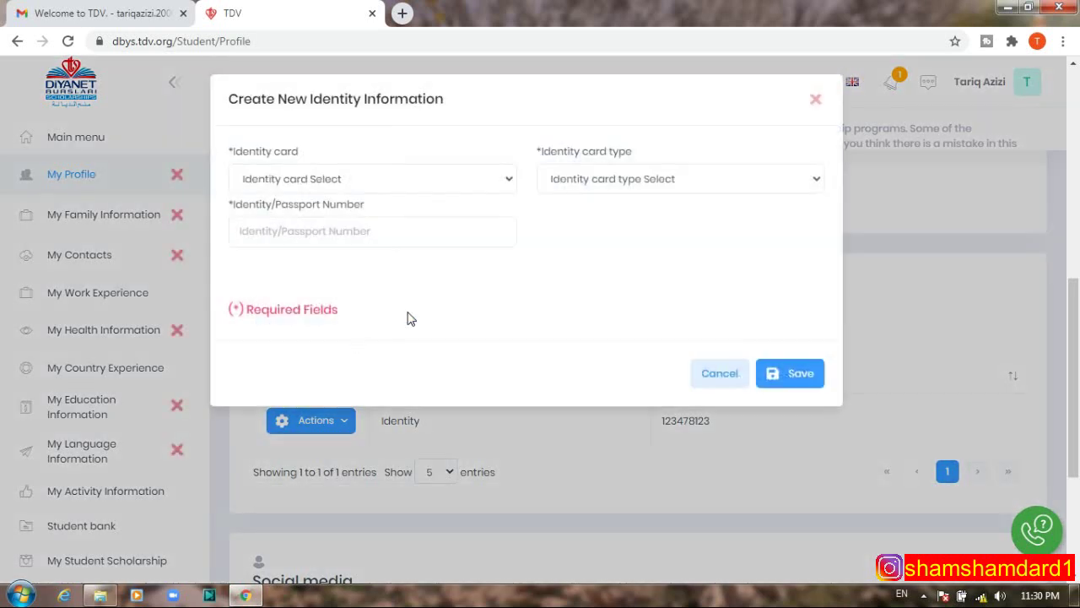
{"action": "left_click", "coordinate": [336, 181]}
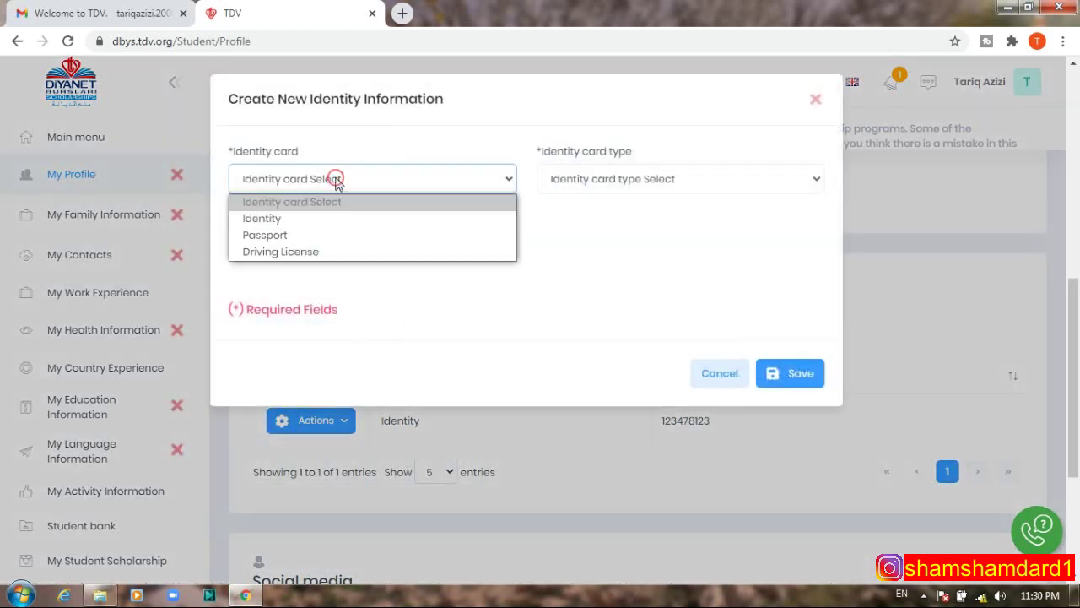
{"action": "left_click", "coordinate": [283, 219]}
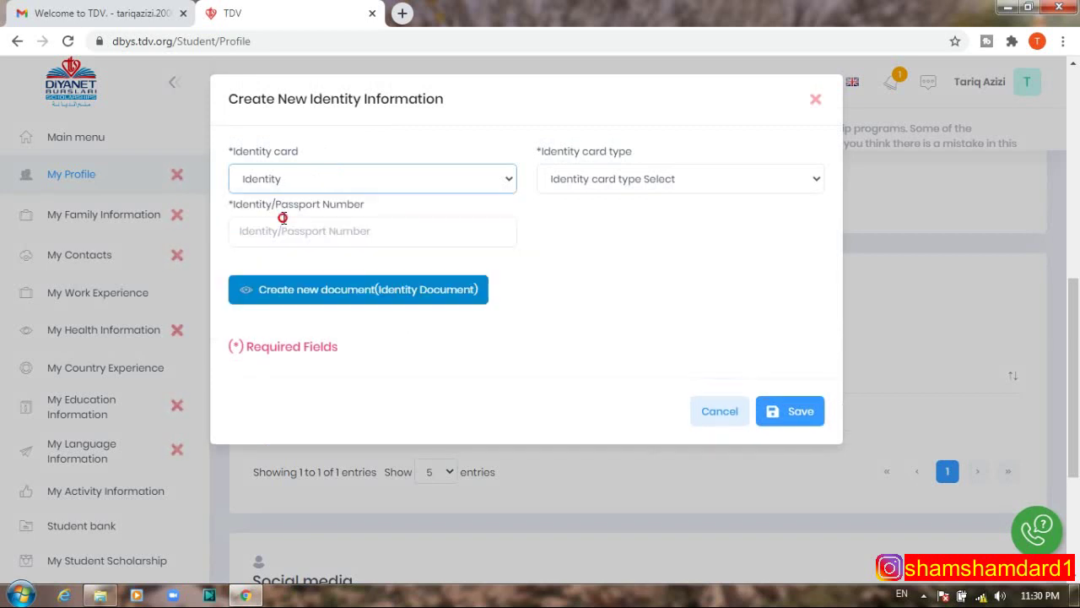
{"action": "left_click", "coordinate": [322, 181]}
{"action": "left_click", "coordinate": [309, 236]}
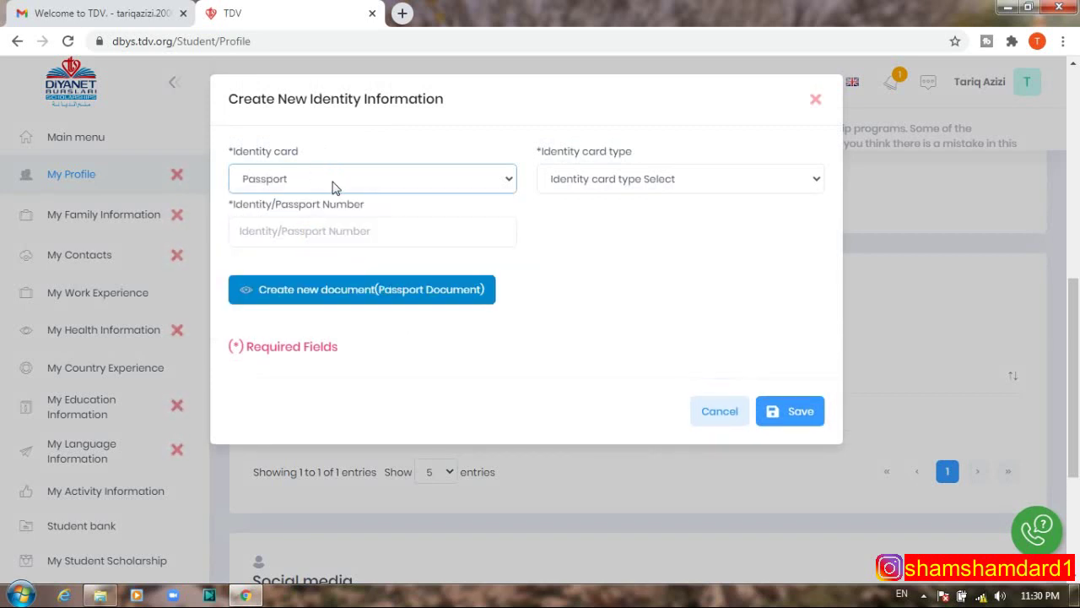
{"action": "left_click", "coordinate": [333, 179]}
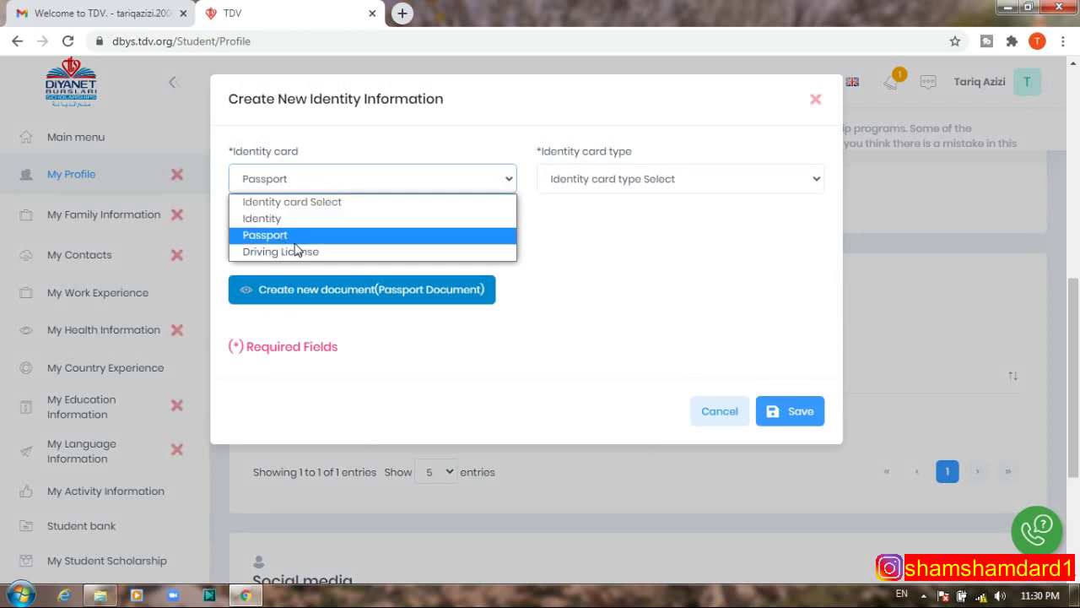
{"action": "left_click", "coordinate": [320, 238]}
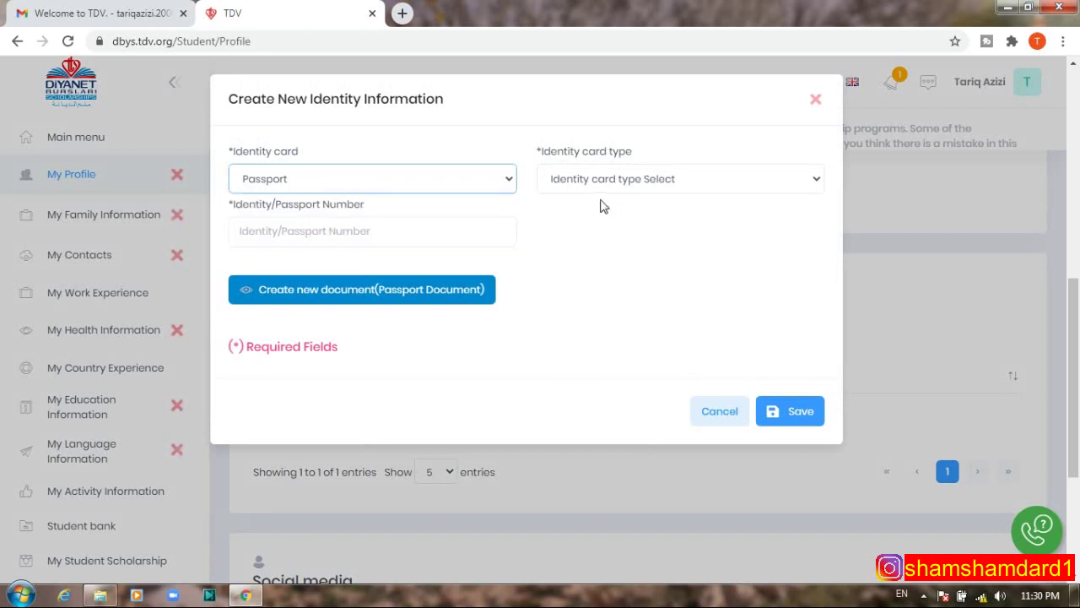
{"action": "left_click", "coordinate": [674, 180]}
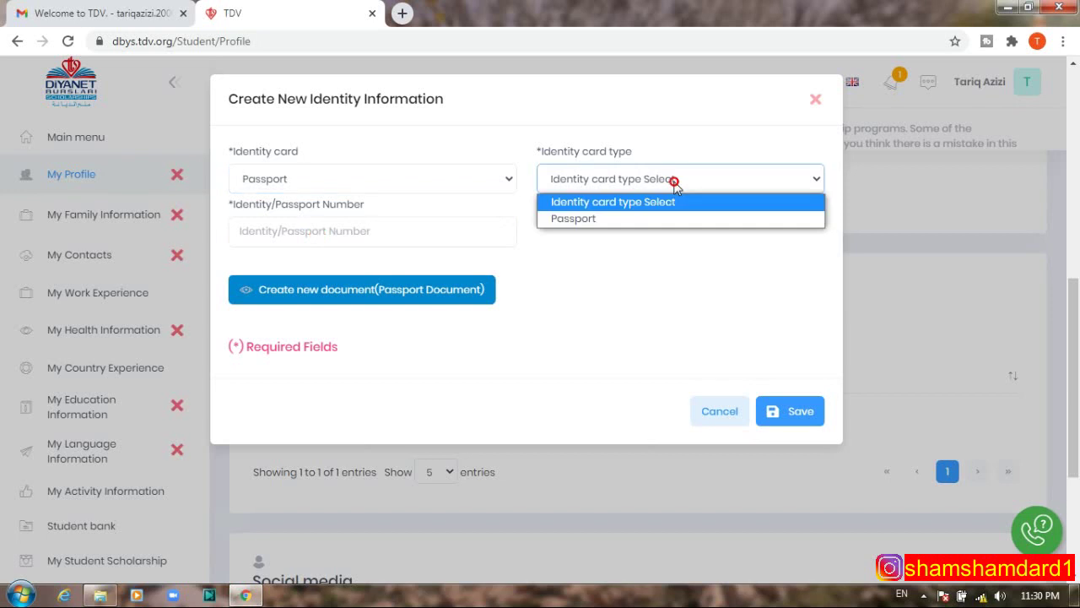
{"action": "left_click", "coordinate": [611, 219]}
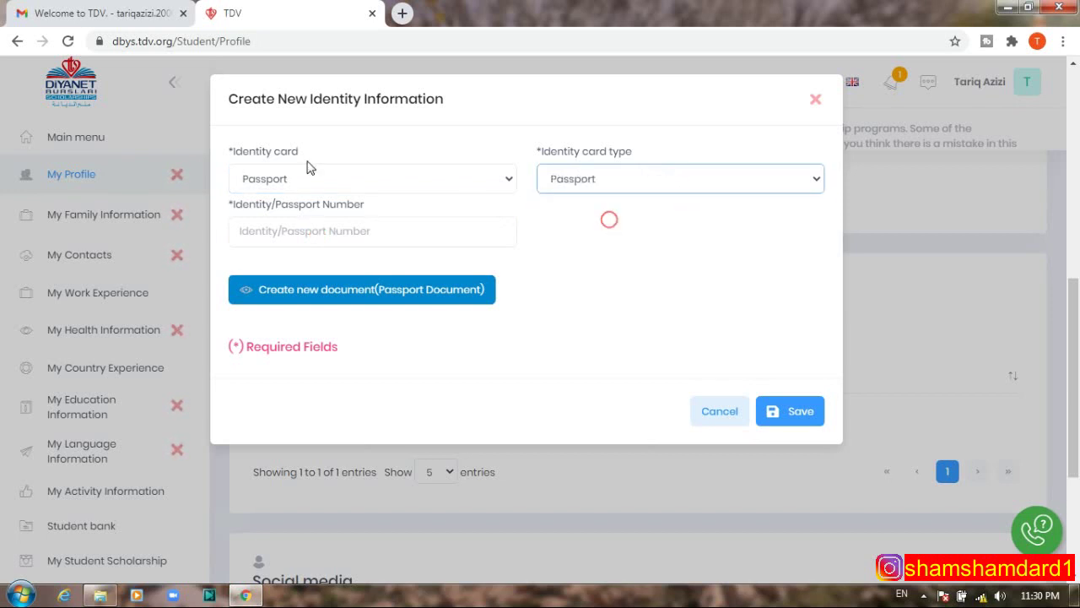
- Switch the identity card between Identity and Passport, settle on Passport, and focus the passport number
{"action": "left_click", "coordinate": [311, 171]}
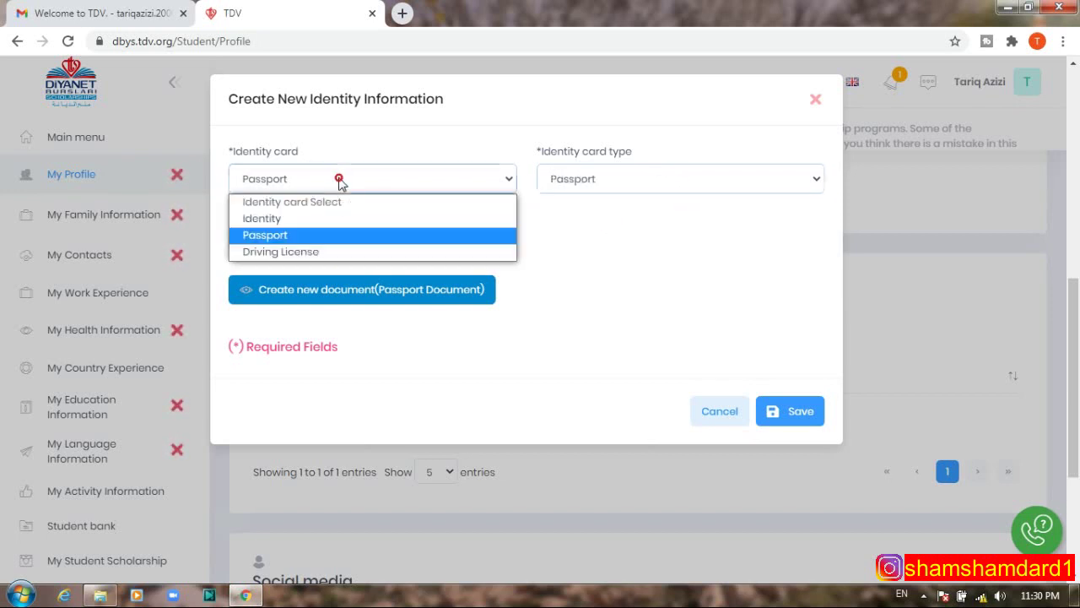
{"action": "left_click", "coordinate": [290, 219]}
{"action": "left_click", "coordinate": [599, 179]}
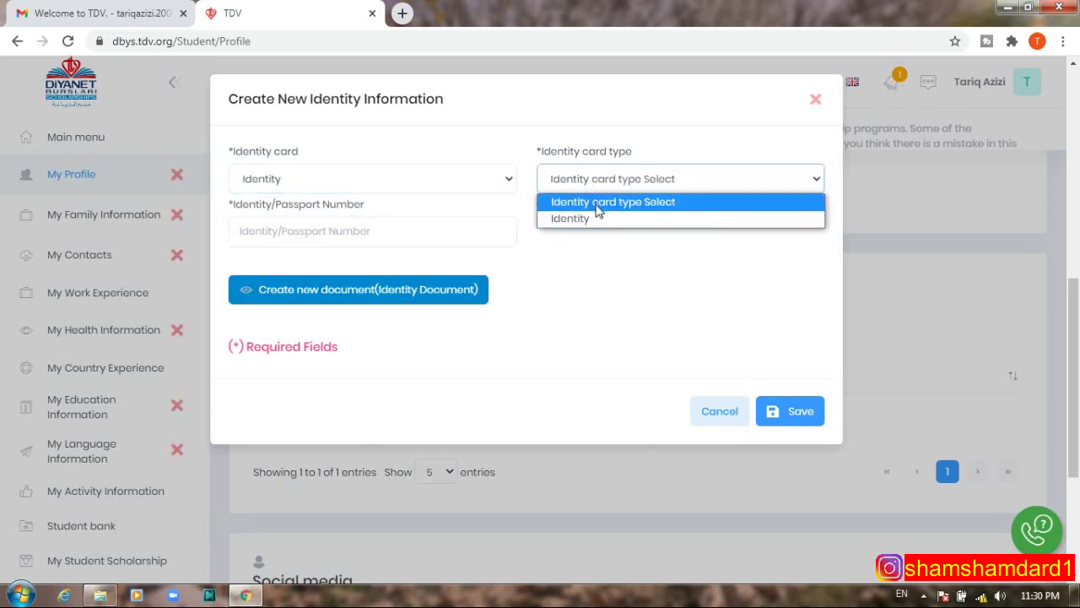
{"action": "left_click", "coordinate": [384, 188]}
{"action": "left_click", "coordinate": [338, 235]}
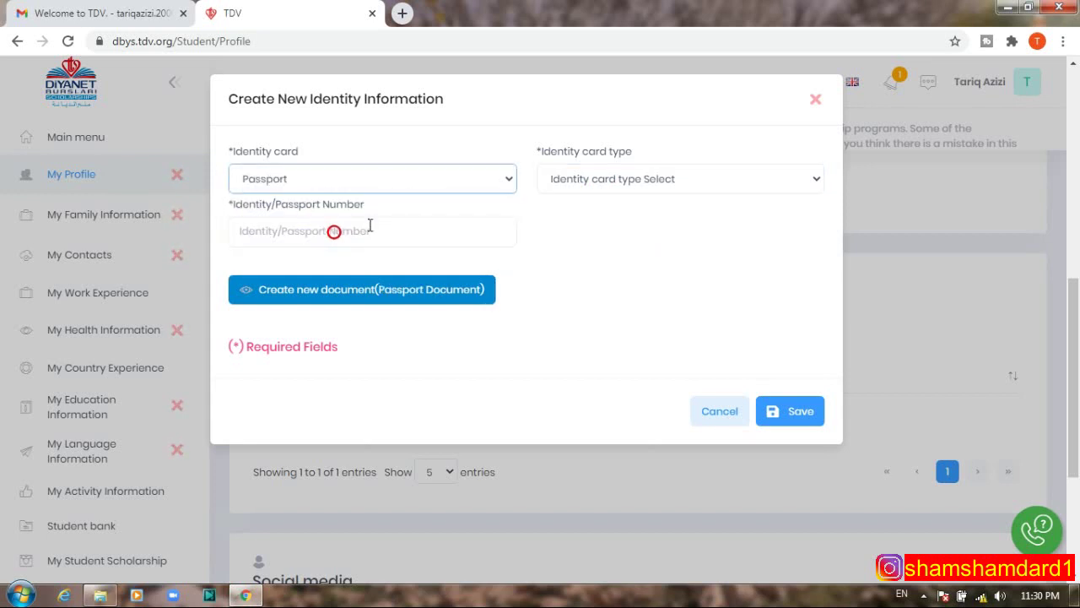
{"action": "left_click", "coordinate": [404, 172]}
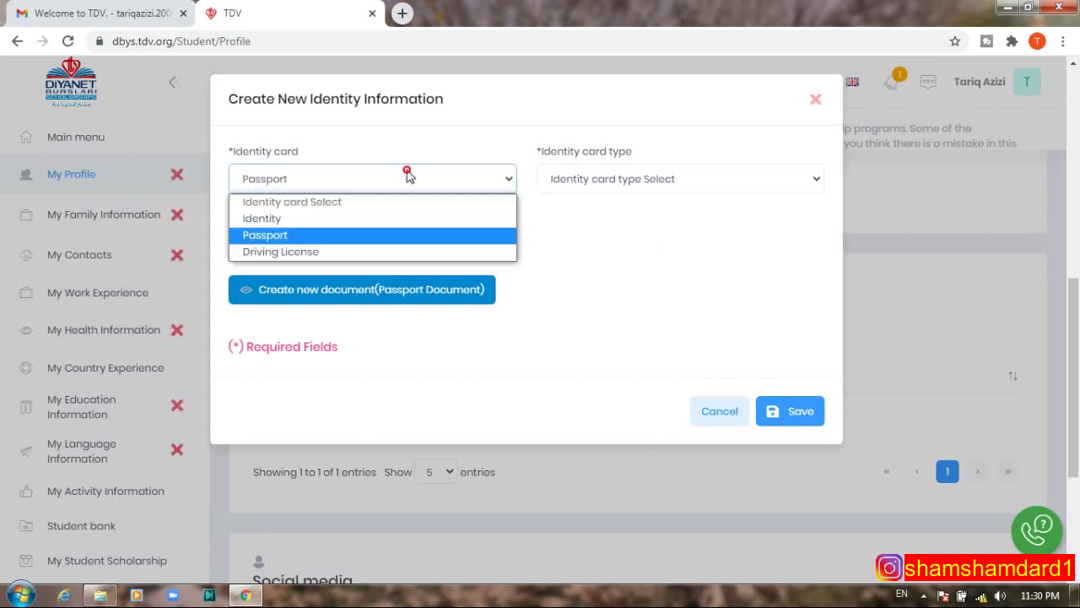
{"action": "left_click", "coordinate": [314, 238]}
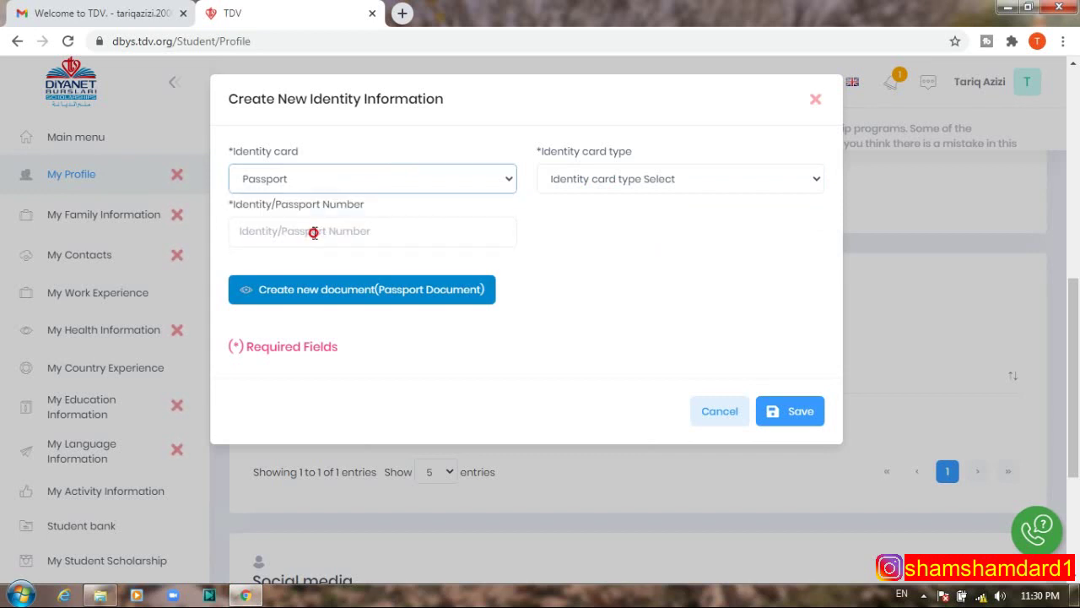
{"action": "left_click", "coordinate": [383, 181]}
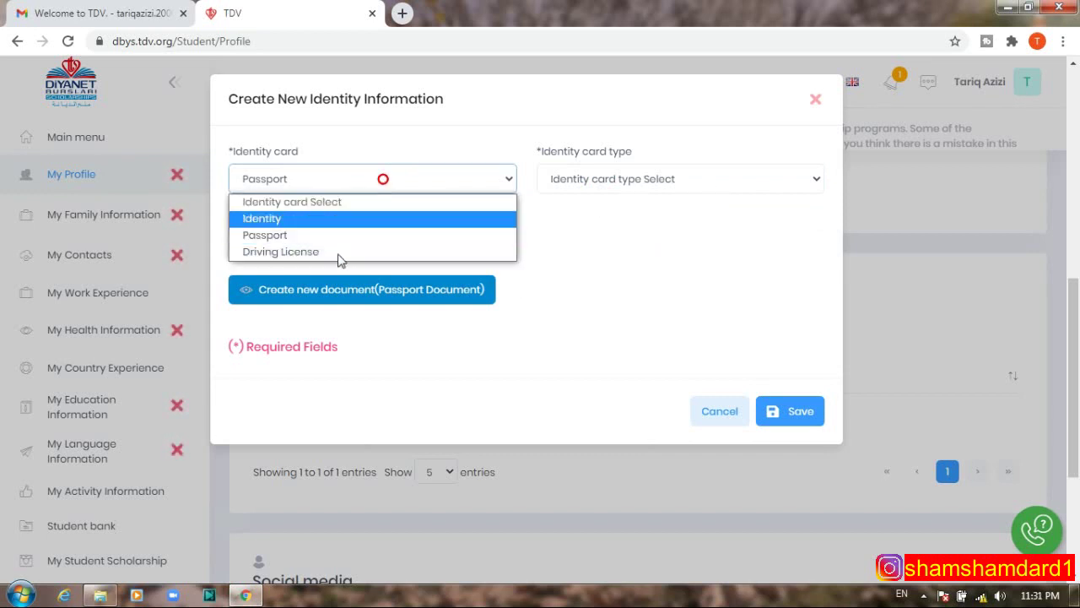
{"action": "left_click", "coordinate": [626, 246]}
{"action": "left_click", "coordinate": [411, 235]}
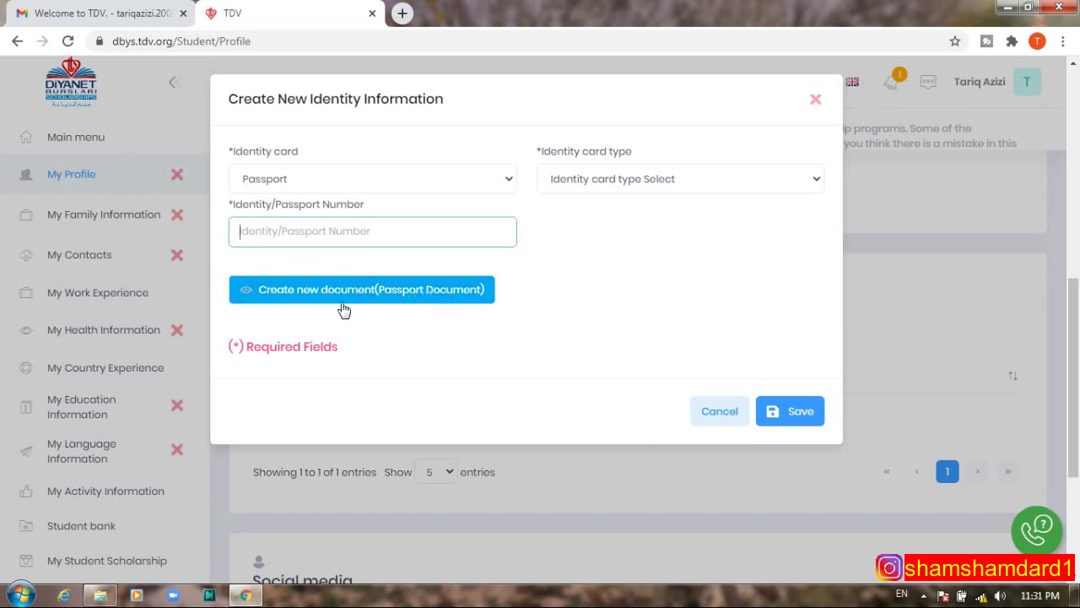
- Open the passport document upload, then cancel it and the identity form without saving
{"action": "left_click", "coordinate": [377, 301]}
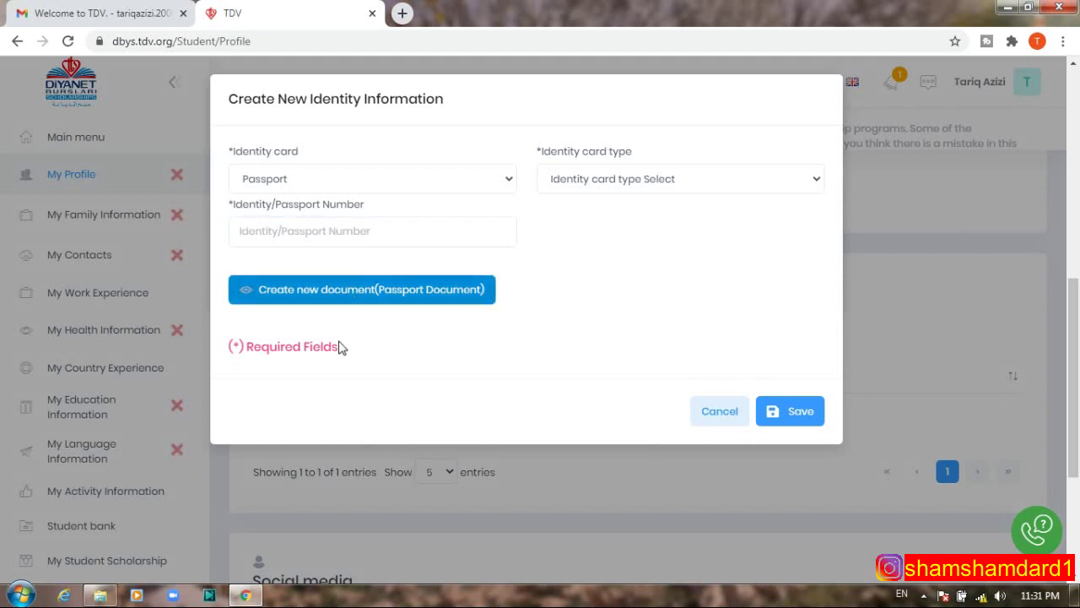
{"action": "left_click", "coordinate": [304, 294]}
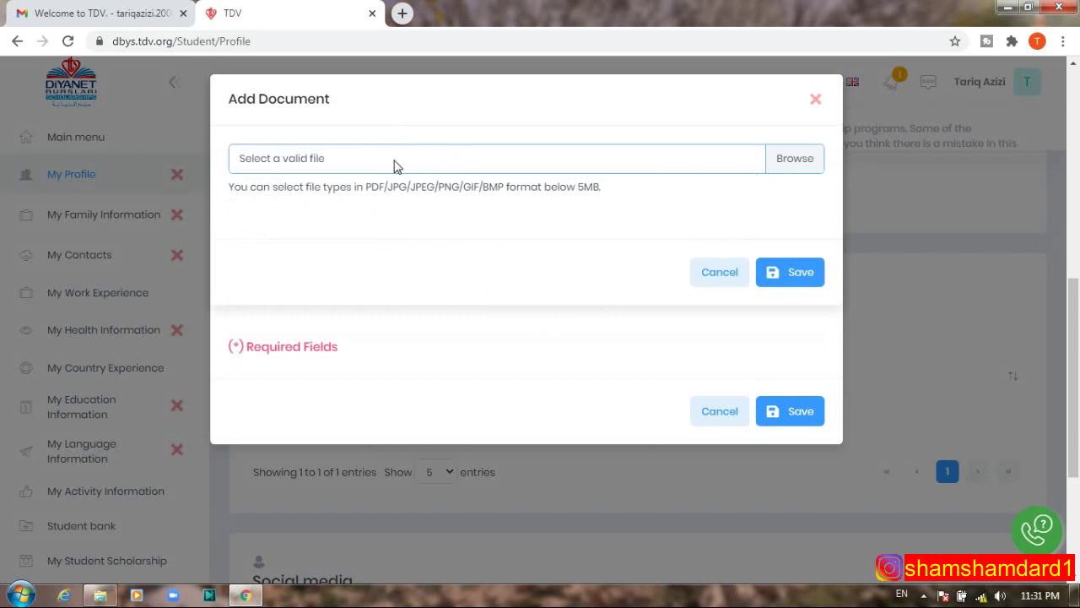
{"action": "left_click", "coordinate": [717, 277]}
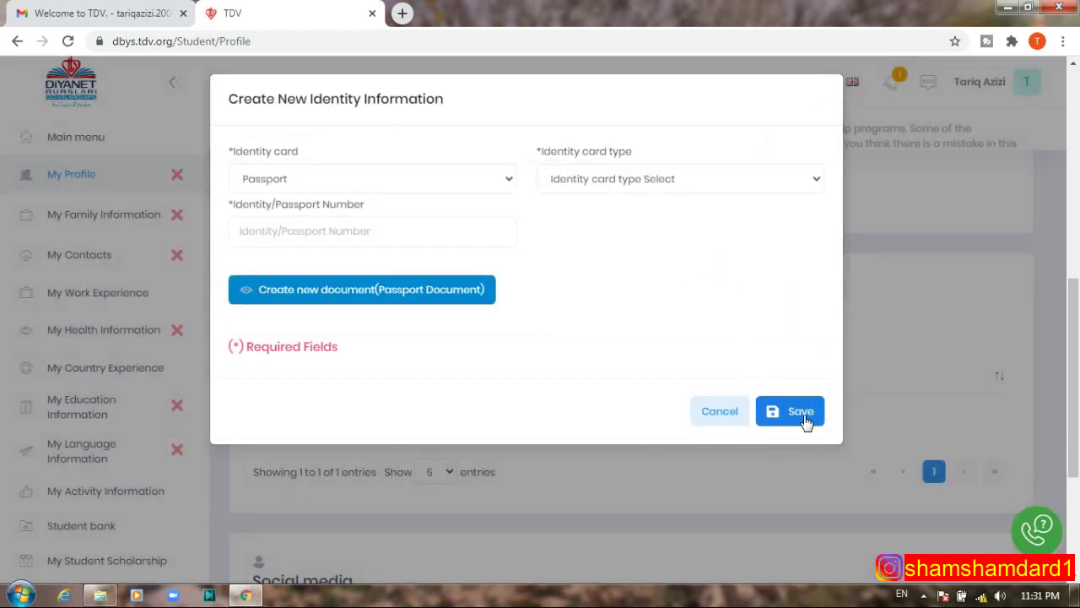
{"action": "left_click", "coordinate": [722, 413]}
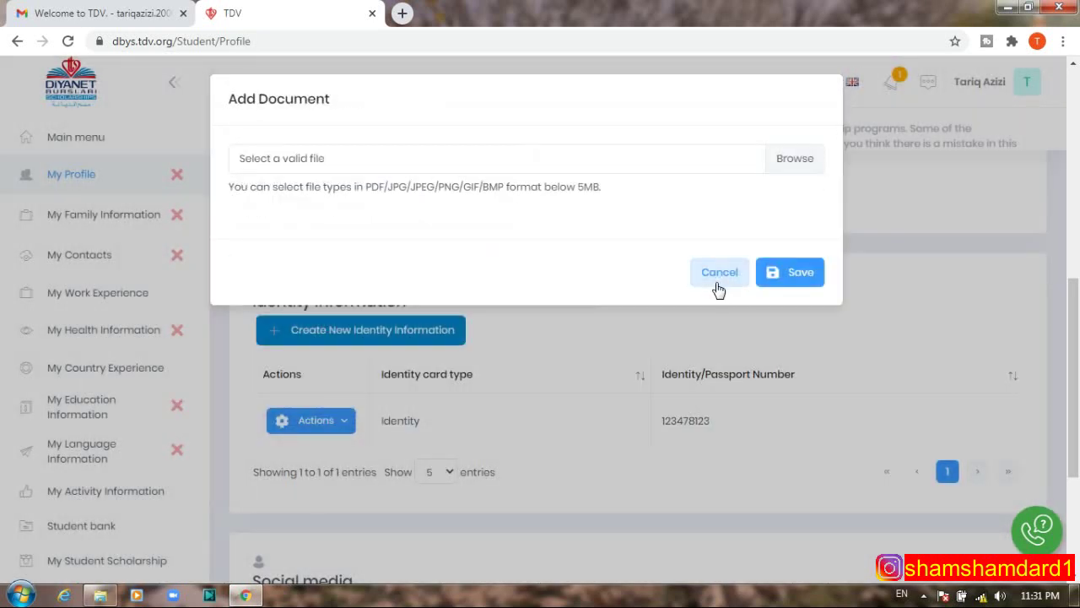
{"action": "left_click", "coordinate": [711, 280]}
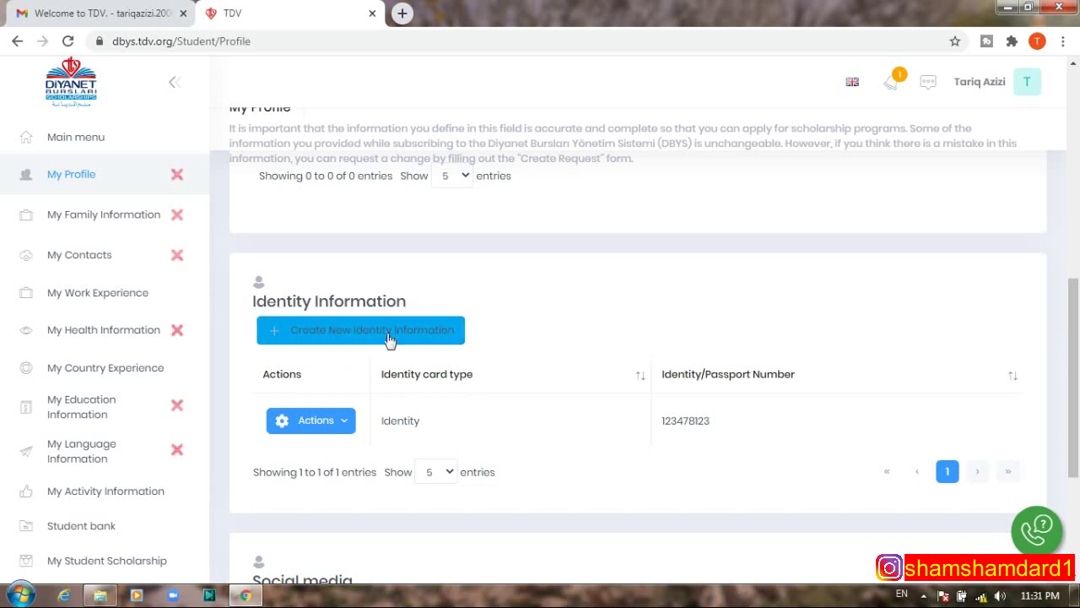
{"action": "scroll", "coordinate": [475, 328], "scroll_direction": "down", "scroll_amount": 2}
{"action": "scroll", "coordinate": [475, 328], "scroll_direction": "down", "scroll_amount": 1}
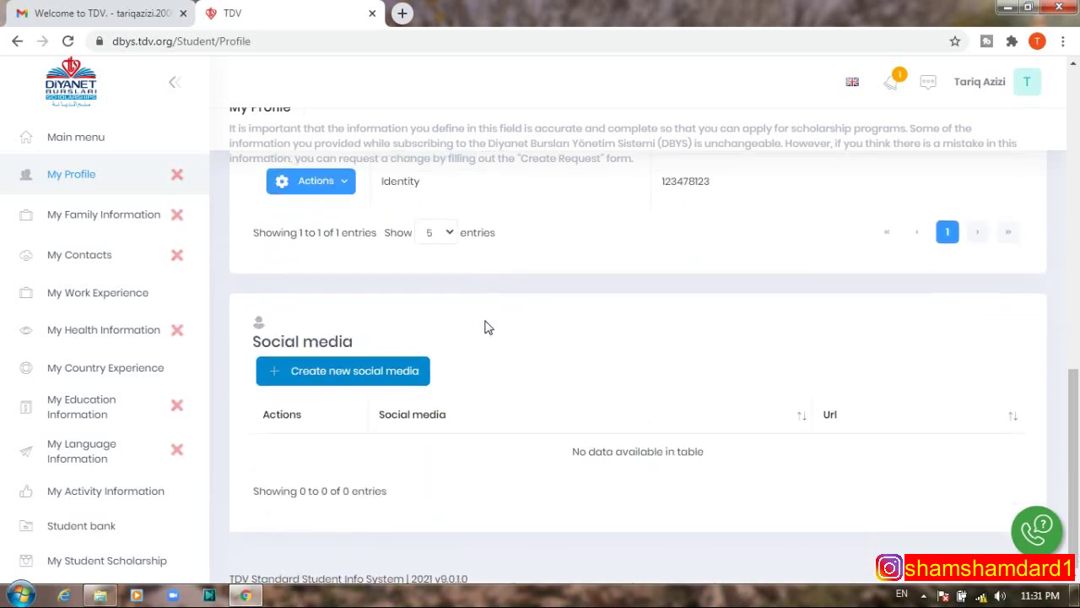
{"action": "left_click", "coordinate": [362, 371]}
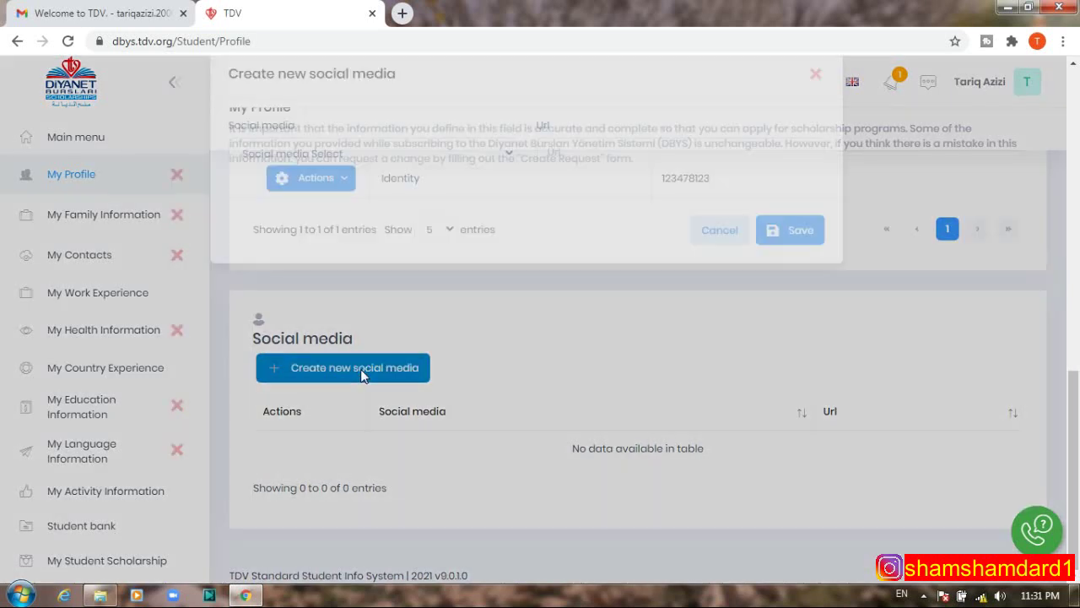
{"action": "left_click", "coordinate": [448, 184]}
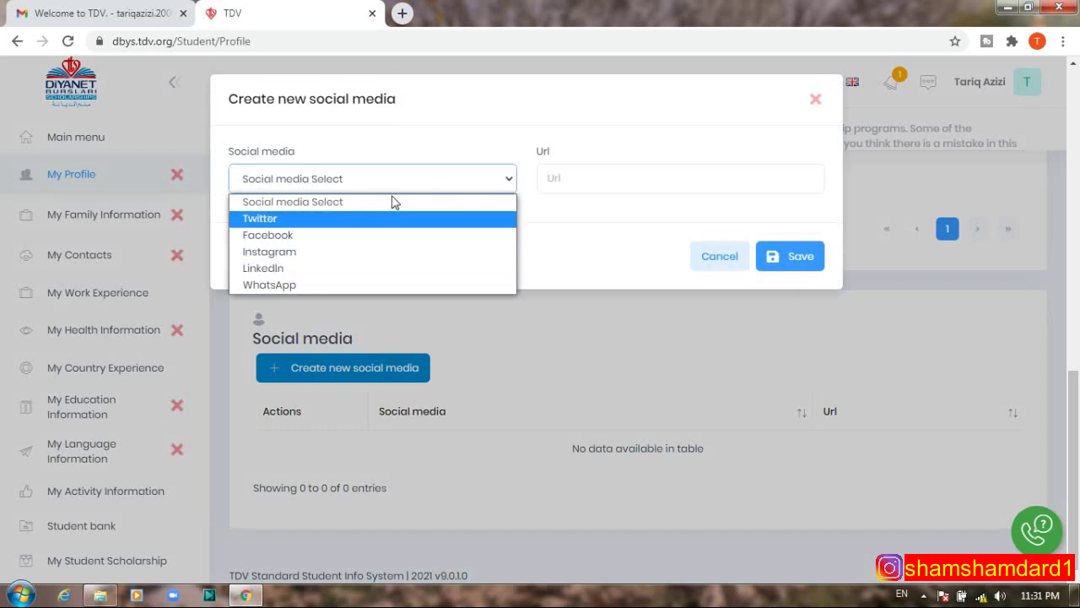
{"action": "left_click", "coordinate": [493, 181]}
{"action": "left_click", "coordinate": [434, 179]}
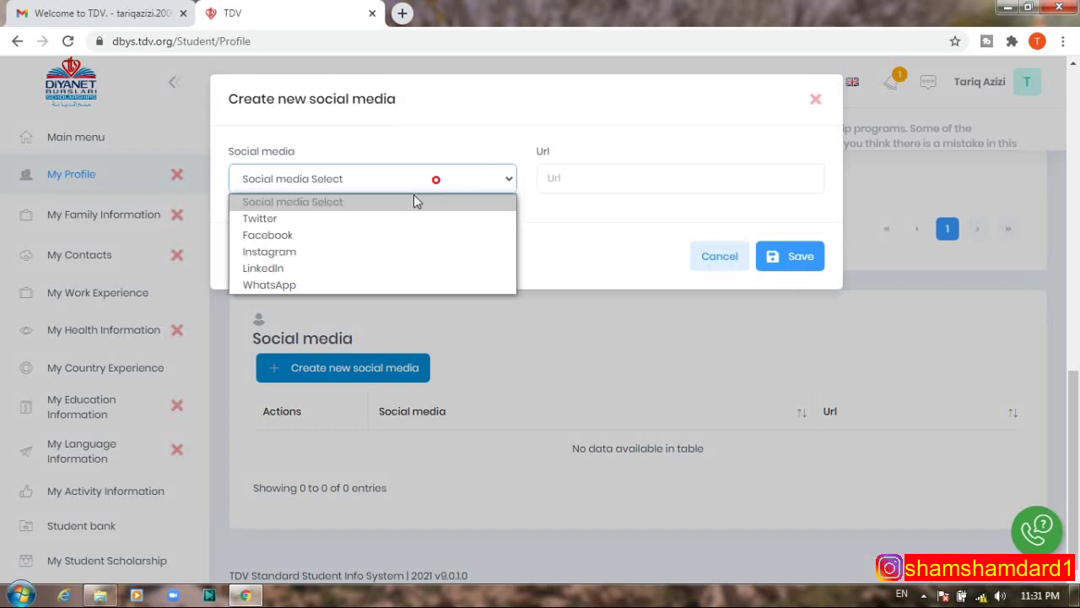
{"action": "left_click", "coordinate": [320, 250]}
{"action": "left_click", "coordinate": [598, 176]}
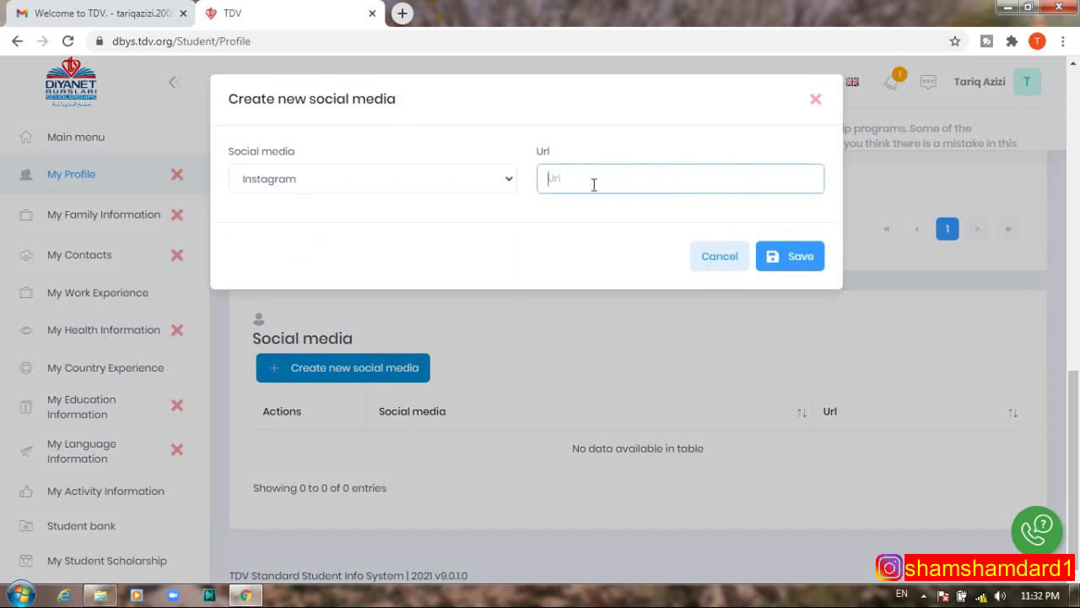
{"action": "left_click", "coordinate": [395, 184]}
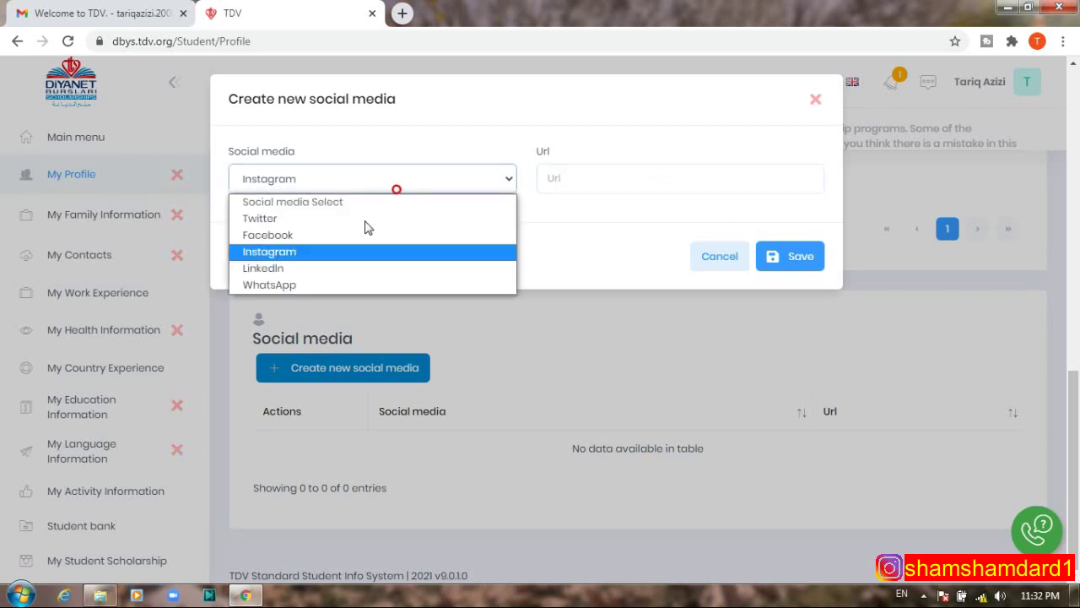
{"action": "left_click", "coordinate": [292, 233]}
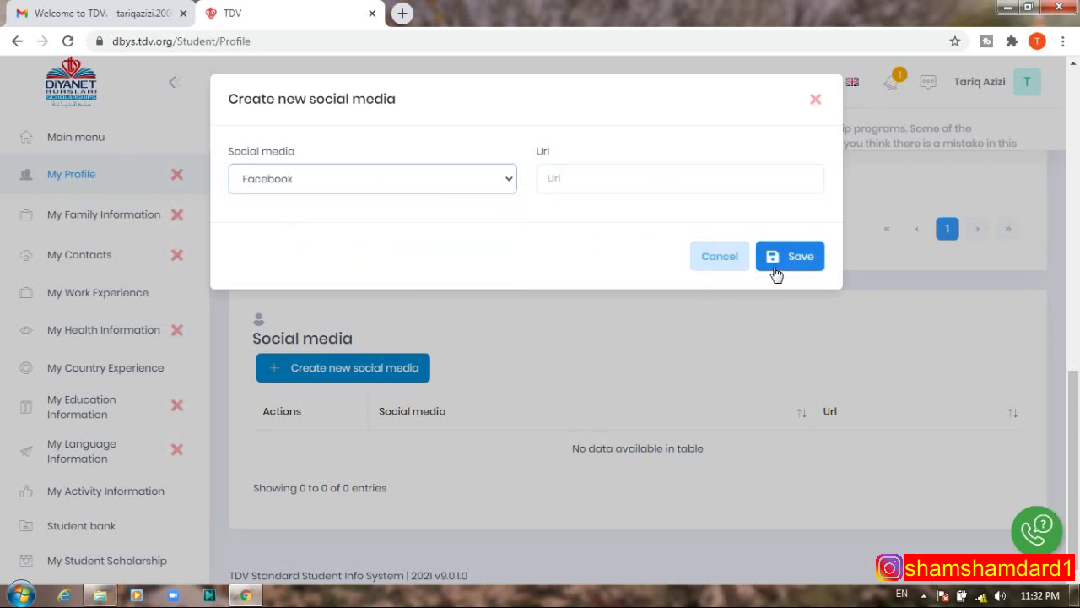
{"action": "left_click", "coordinate": [747, 257]}
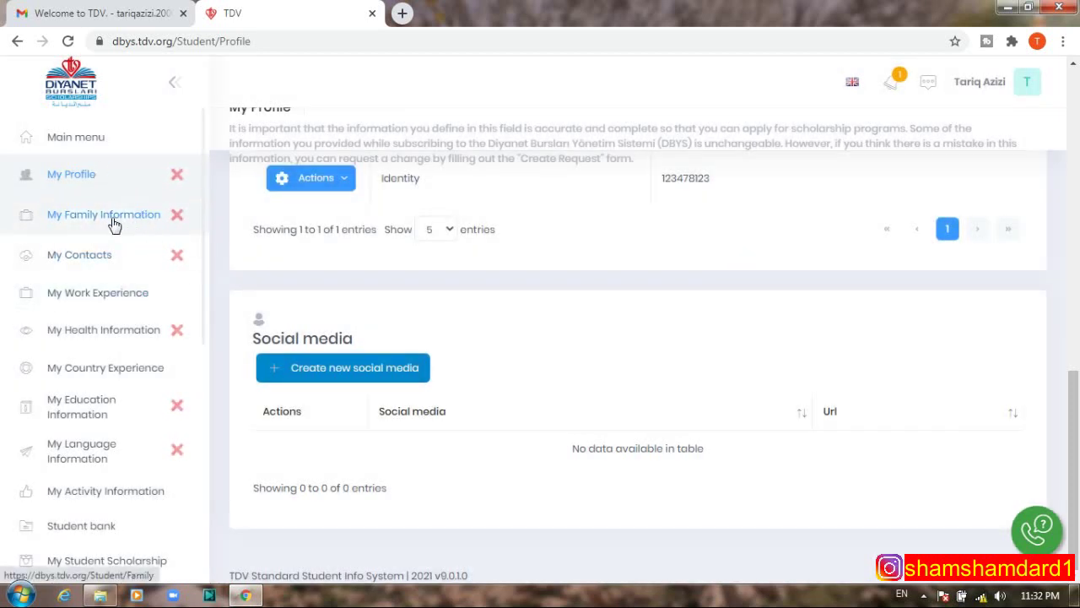
- Open My Family Information and add an entry with Family Degree Father and income 1000-1500
{"action": "left_click", "coordinate": [113, 219]}
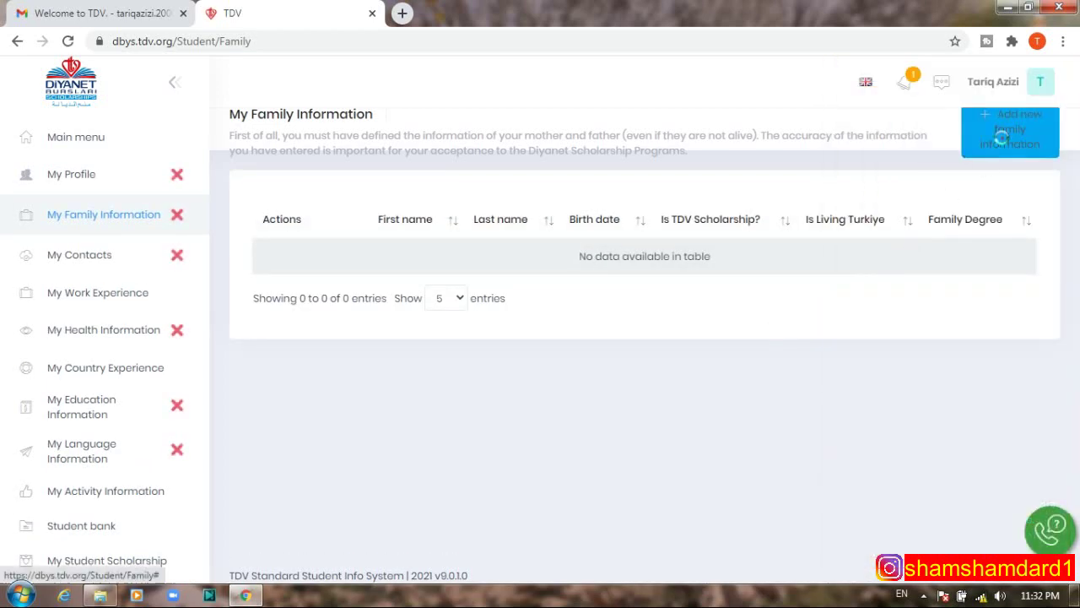
{"action": "left_click", "coordinate": [1004, 140]}
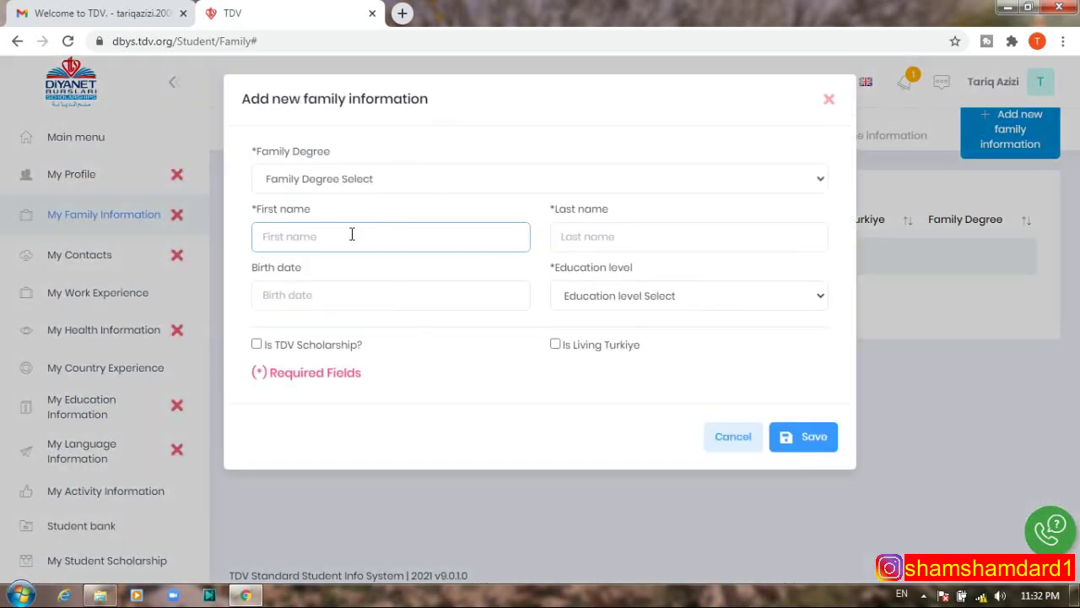
{"action": "left_click", "coordinate": [433, 179]}
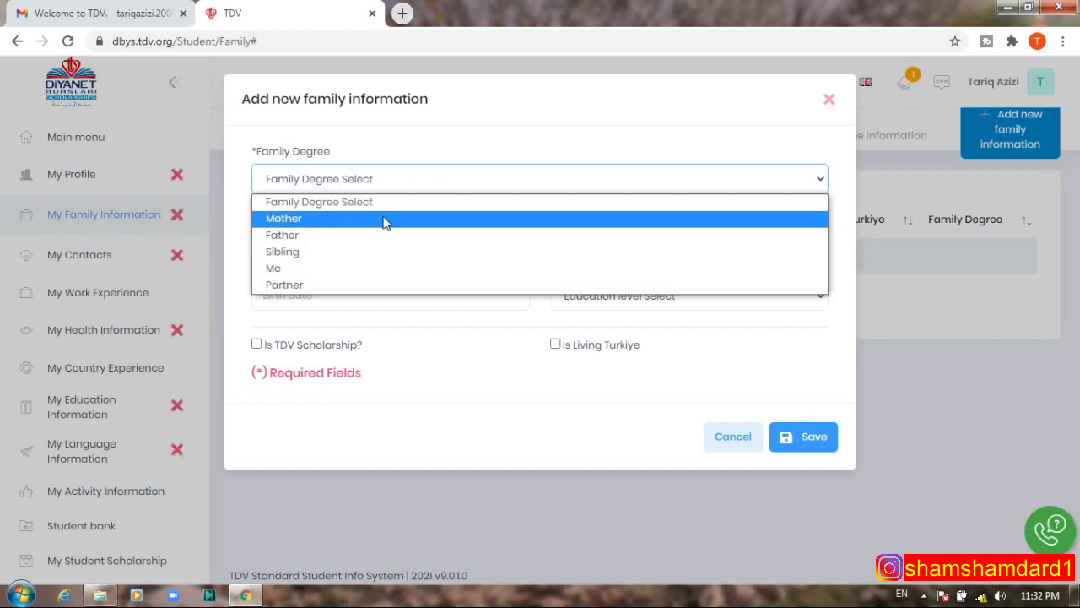
{"action": "left_click", "coordinate": [323, 241]}
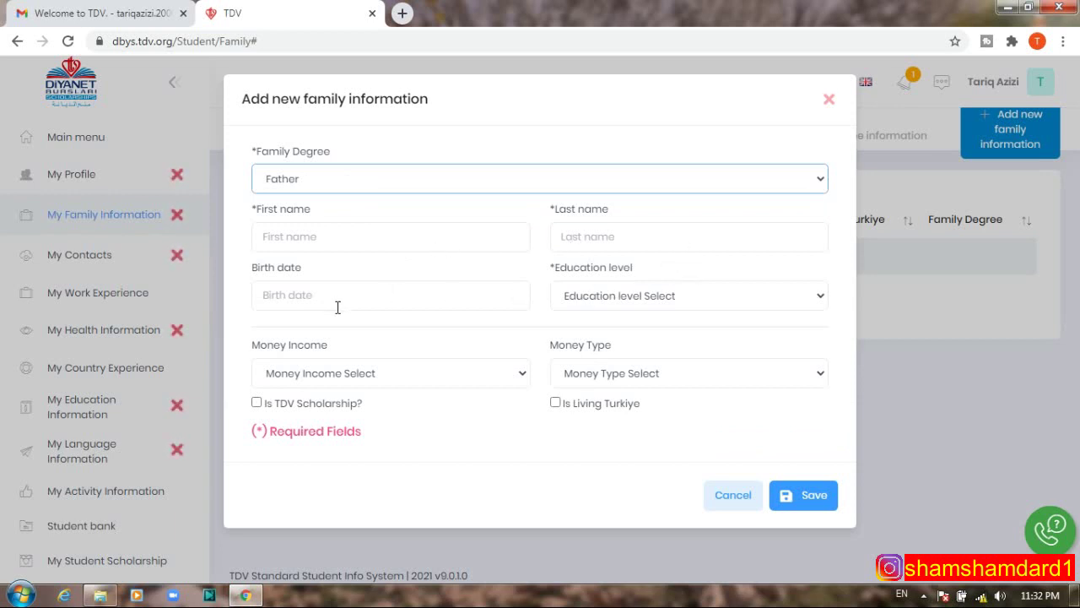
{"action": "left_click", "coordinate": [715, 304]}
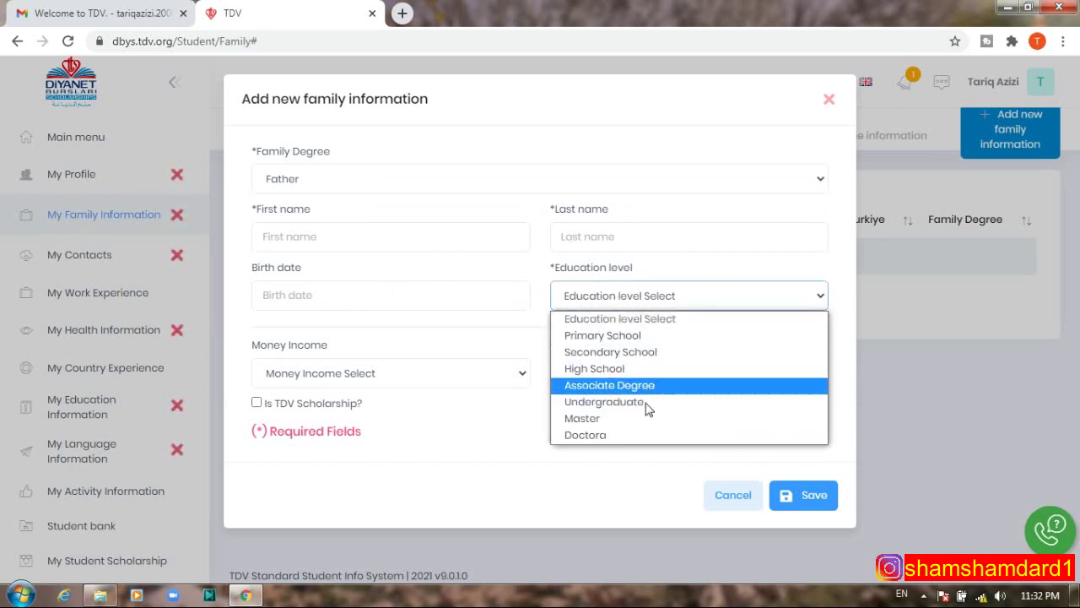
{"action": "left_click", "coordinate": [692, 297]}
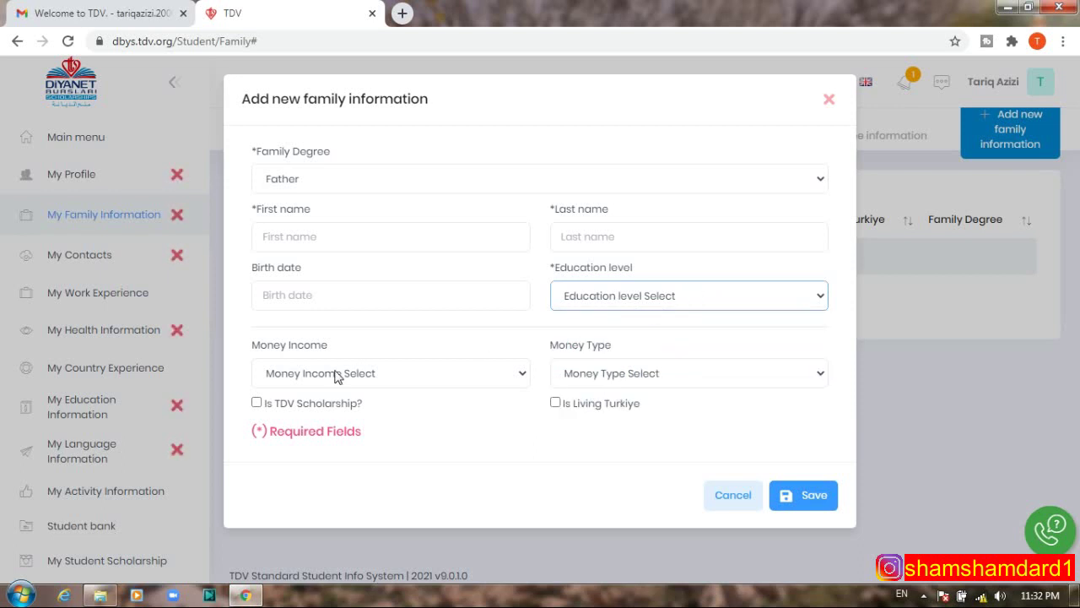
{"action": "left_click", "coordinate": [398, 377]}
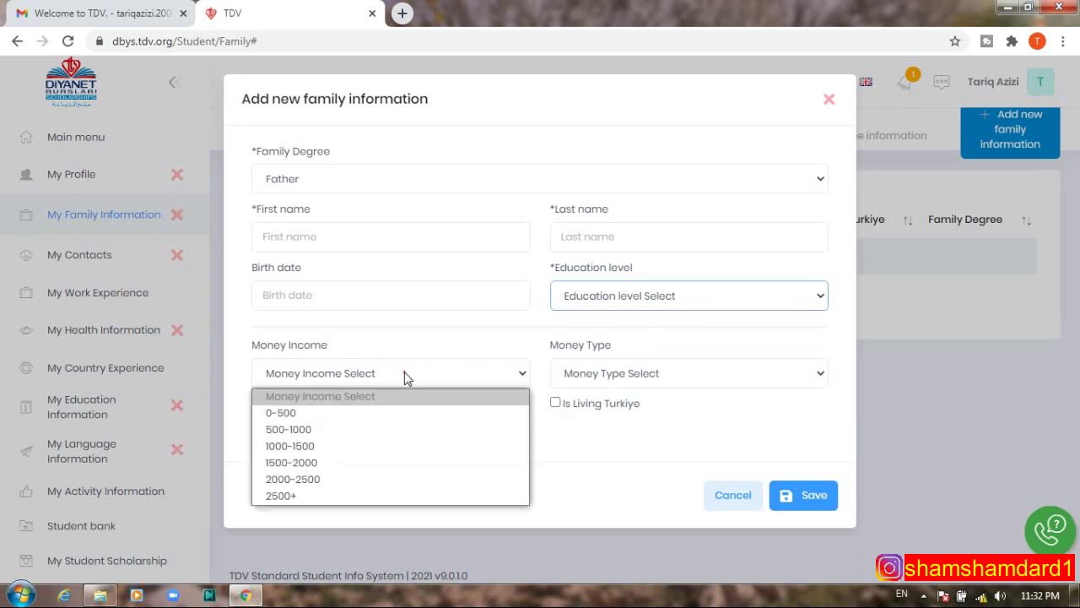
{"action": "left_click", "coordinate": [309, 449]}
{"action": "left_click", "coordinate": [689, 375]}
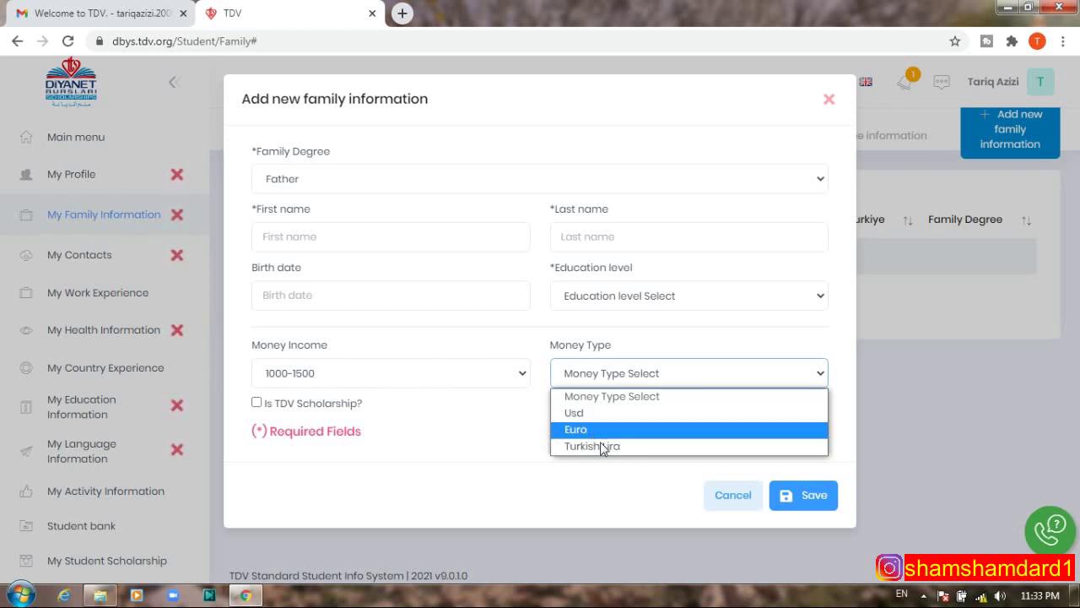
{"action": "left_click", "coordinate": [427, 377]}
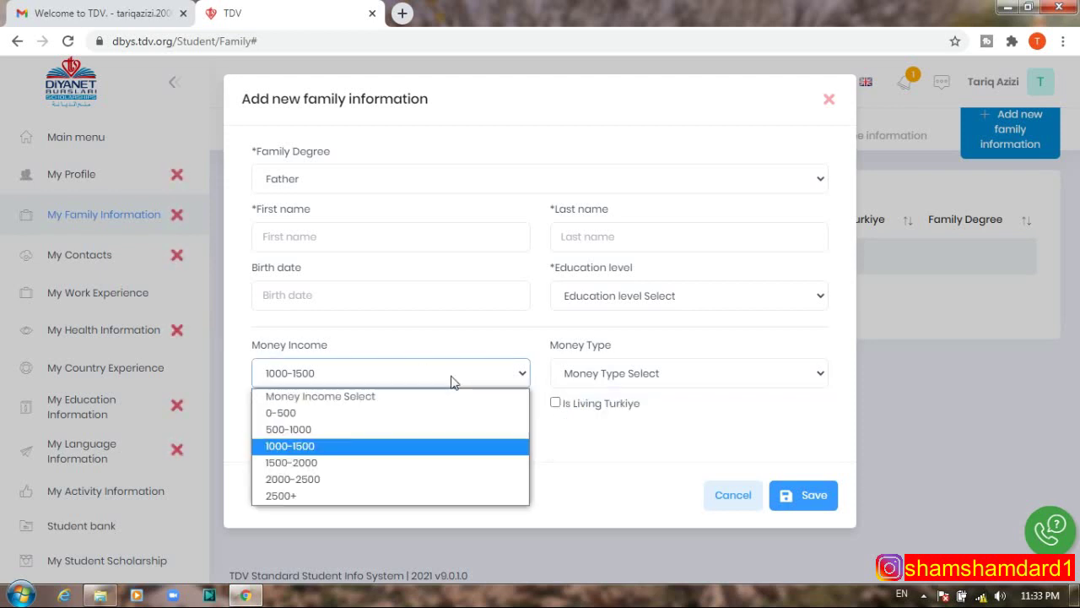
{"action": "left_click", "coordinate": [448, 374]}
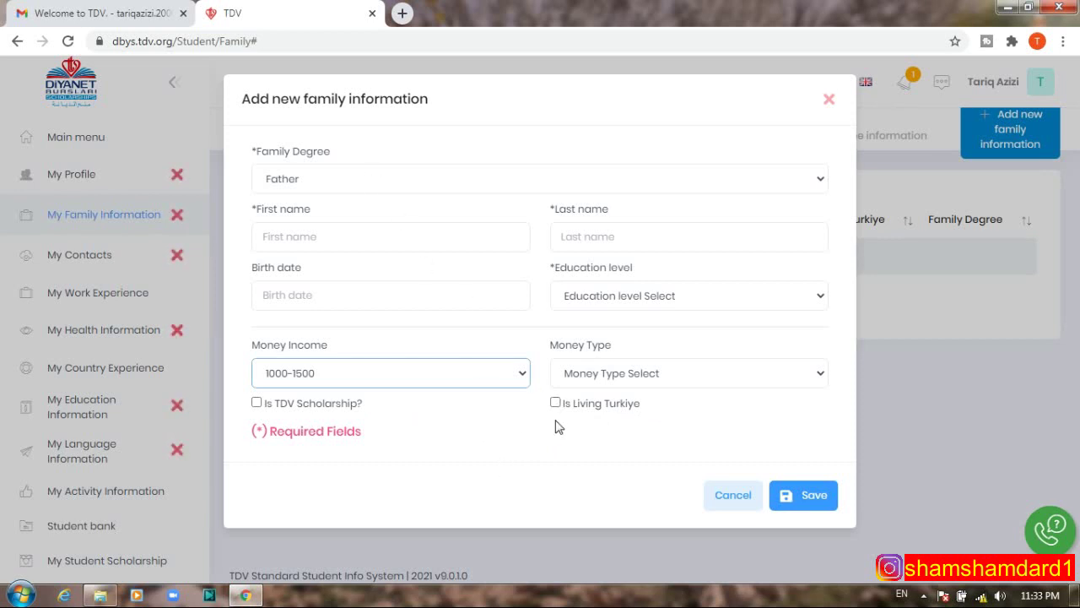
- Toggle the living-in-Turkiye and TDV scholarship marks and change the relationship to Sibling
{"action": "left_click", "coordinate": [556, 404]}
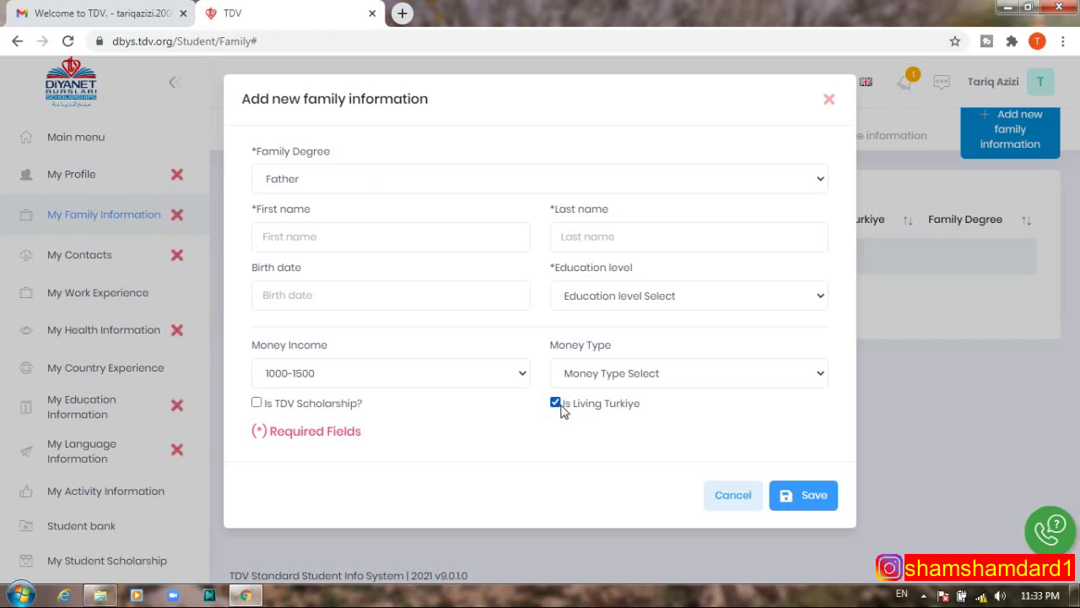
{"action": "left_click", "coordinate": [557, 404]}
{"action": "left_click", "coordinate": [256, 404]}
{"action": "left_click", "coordinate": [353, 184]}
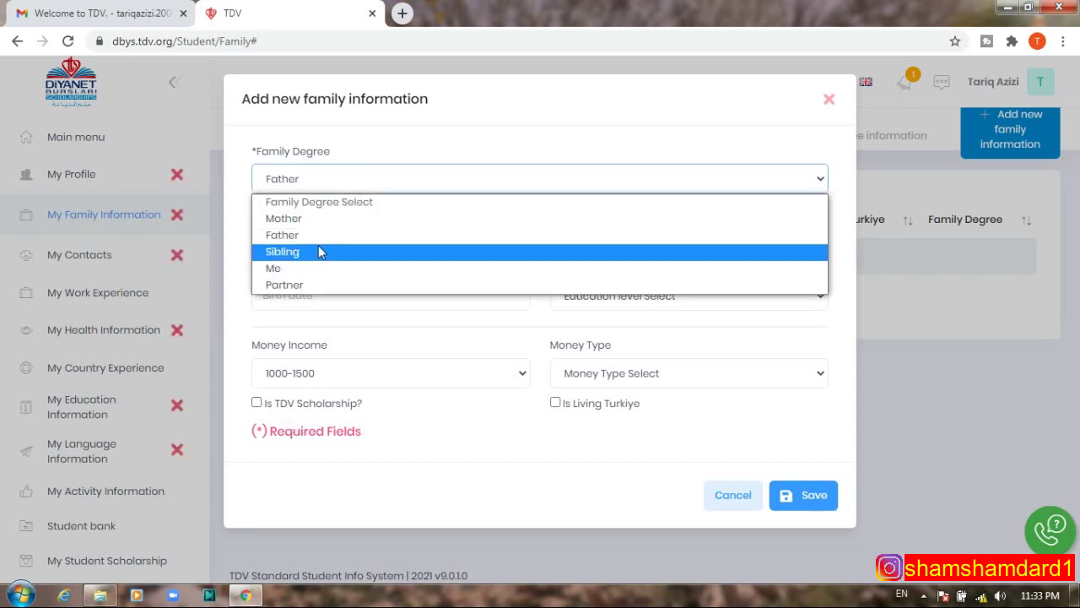
{"action": "left_click", "coordinate": [320, 254]}
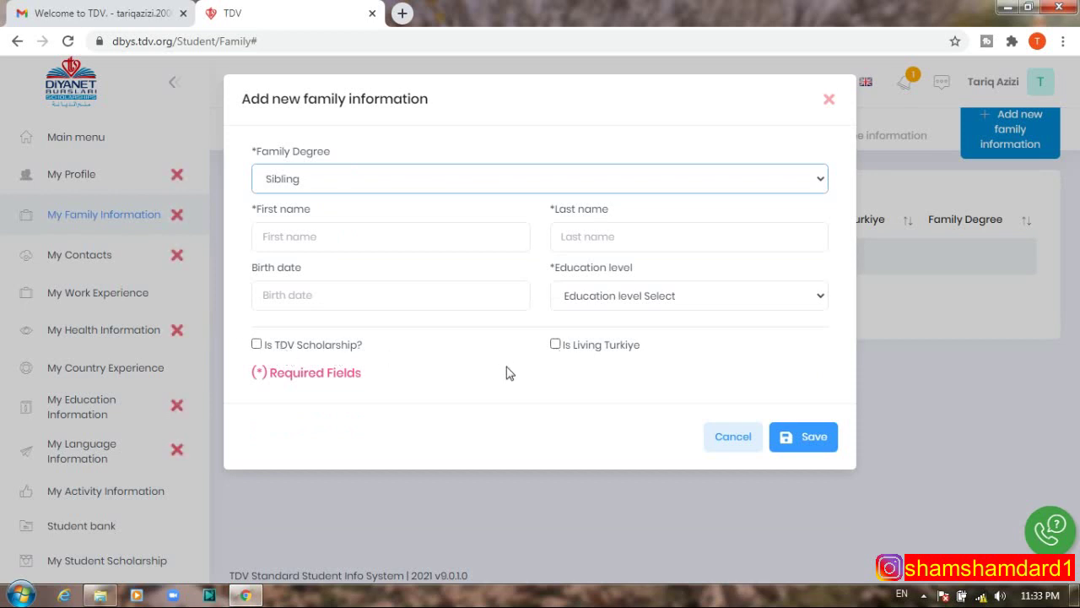
{"action": "left_click", "coordinate": [257, 344]}
{"action": "left_click", "coordinate": [257, 344]}
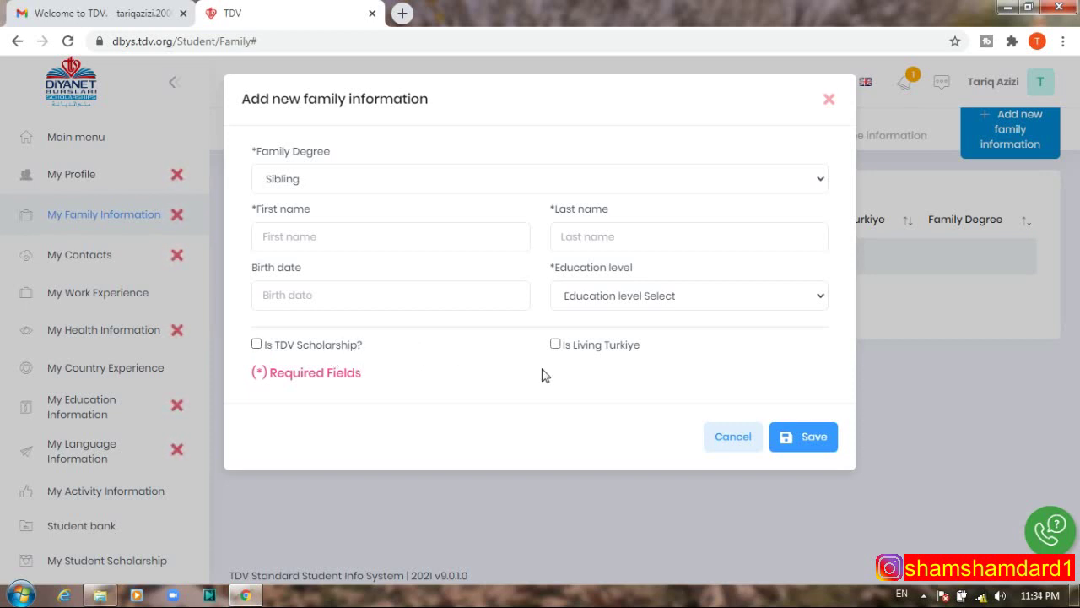
- Try Family Degree Me, then Partner, and cancel the new family entry
{"action": "left_click", "coordinate": [329, 188]}
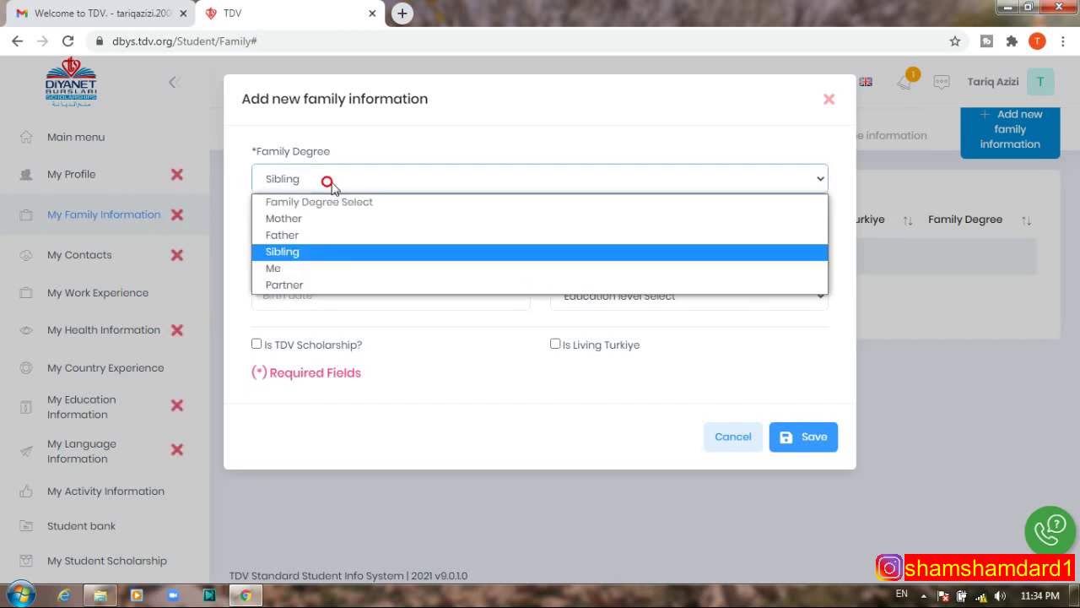
{"action": "left_click", "coordinate": [323, 270]}
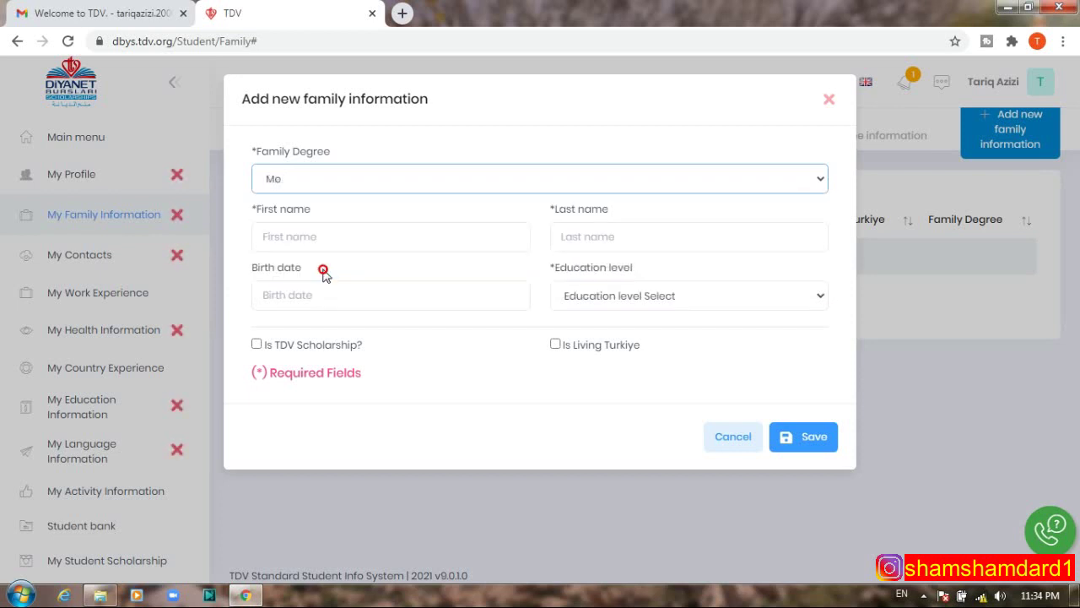
{"action": "left_click", "coordinate": [371, 178]}
{"action": "left_click", "coordinate": [326, 285]}
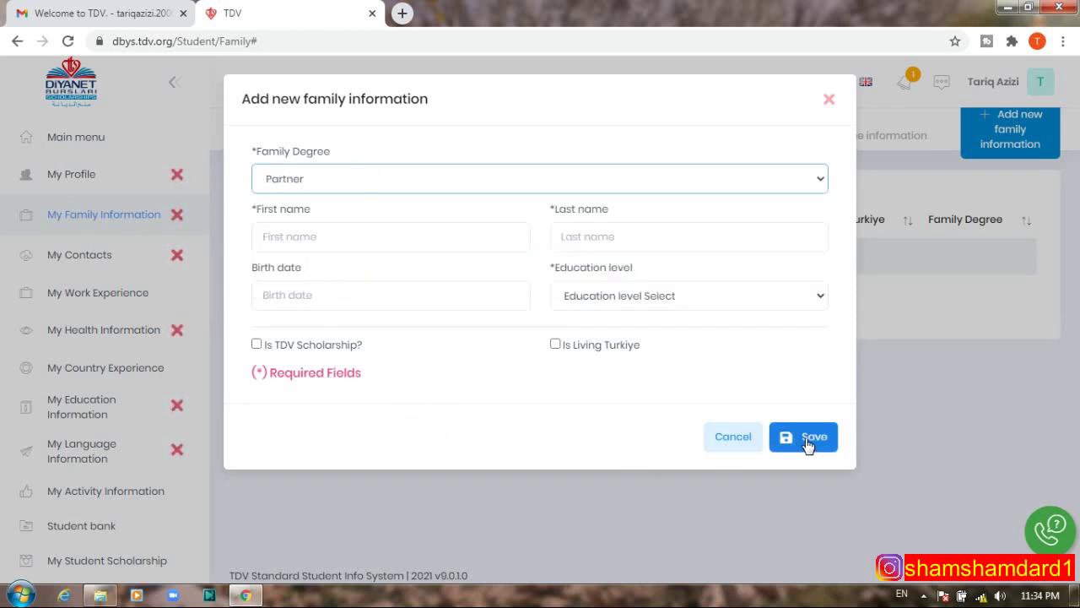
{"action": "left_click", "coordinate": [733, 436]}
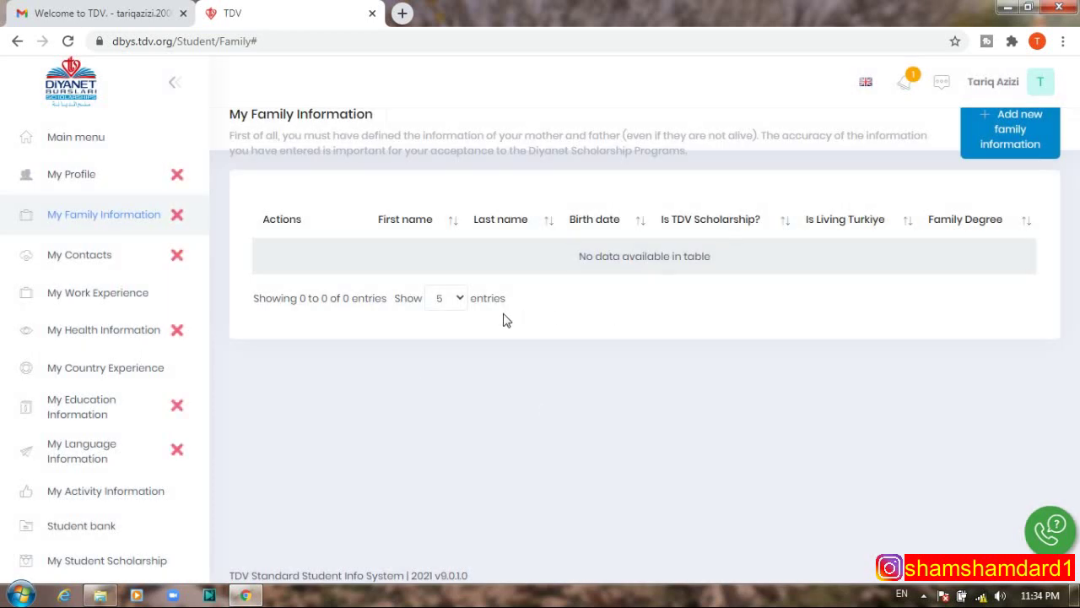
- Switch the table between 5 and 10 entries per page, then open My Contacts
{"action": "left_click", "coordinate": [456, 301]}
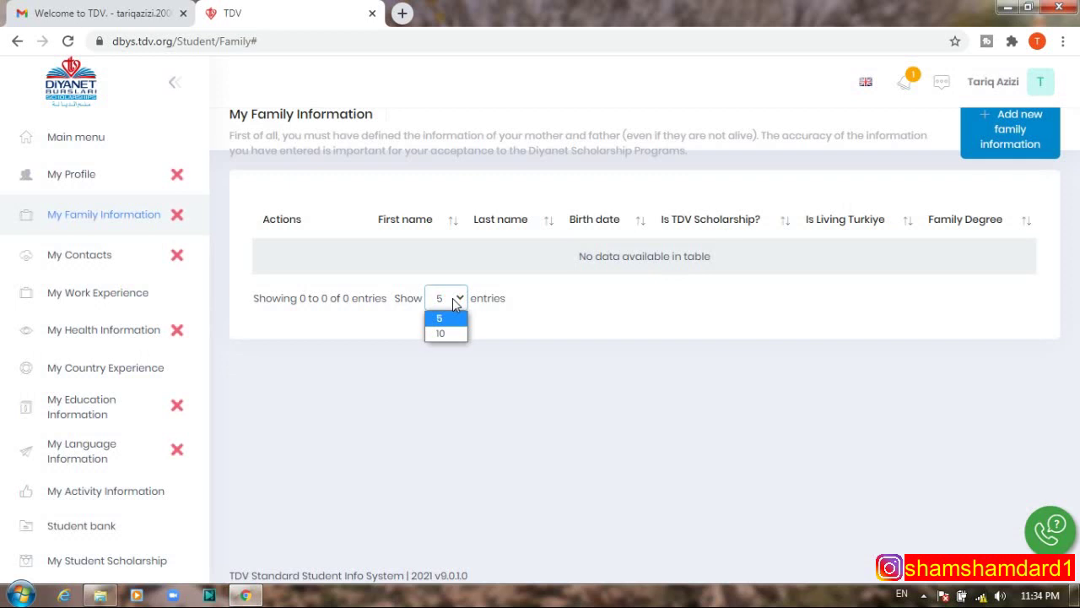
{"action": "left_click", "coordinate": [454, 302]}
{"action": "left_click", "coordinate": [455, 300]}
{"action": "left_click", "coordinate": [501, 393]}
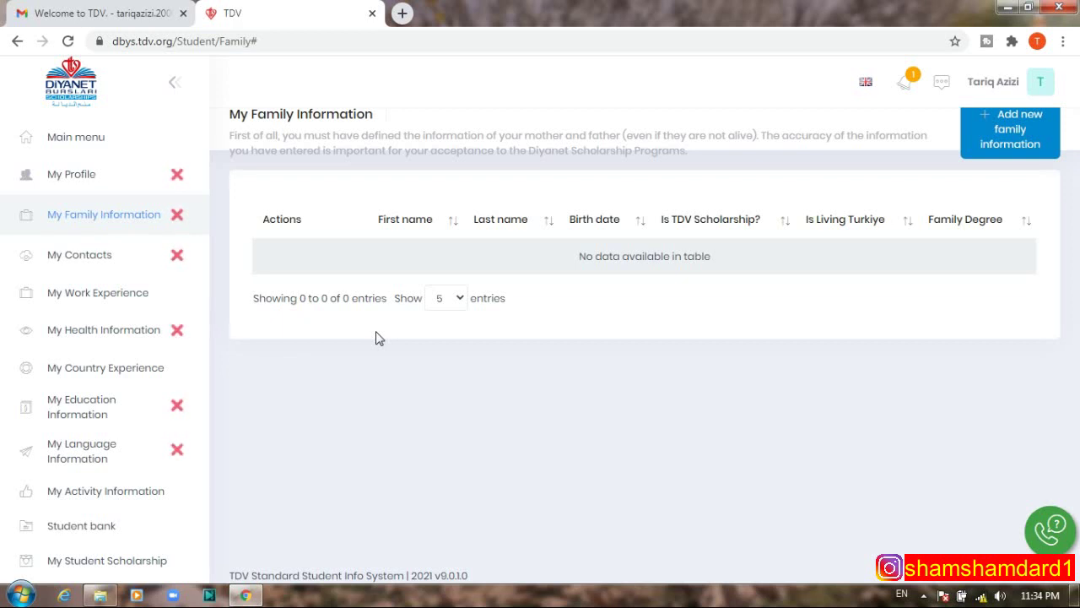
{"action": "left_click", "coordinate": [445, 292]}
{"action": "left_click", "coordinate": [452, 334]}
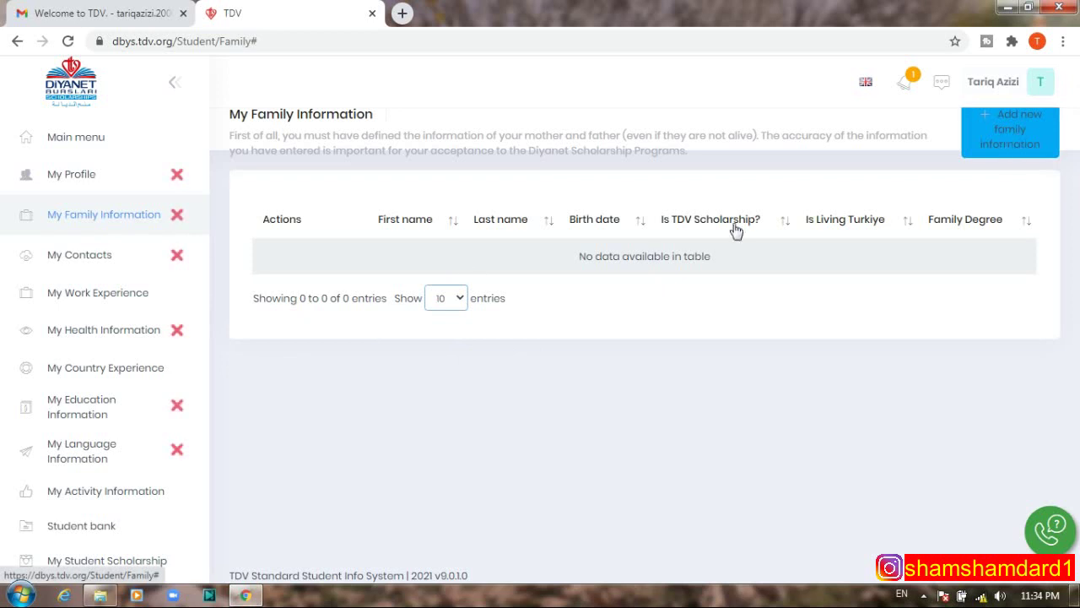
{"action": "left_click", "coordinate": [452, 297]}
{"action": "left_click", "coordinate": [448, 315]}
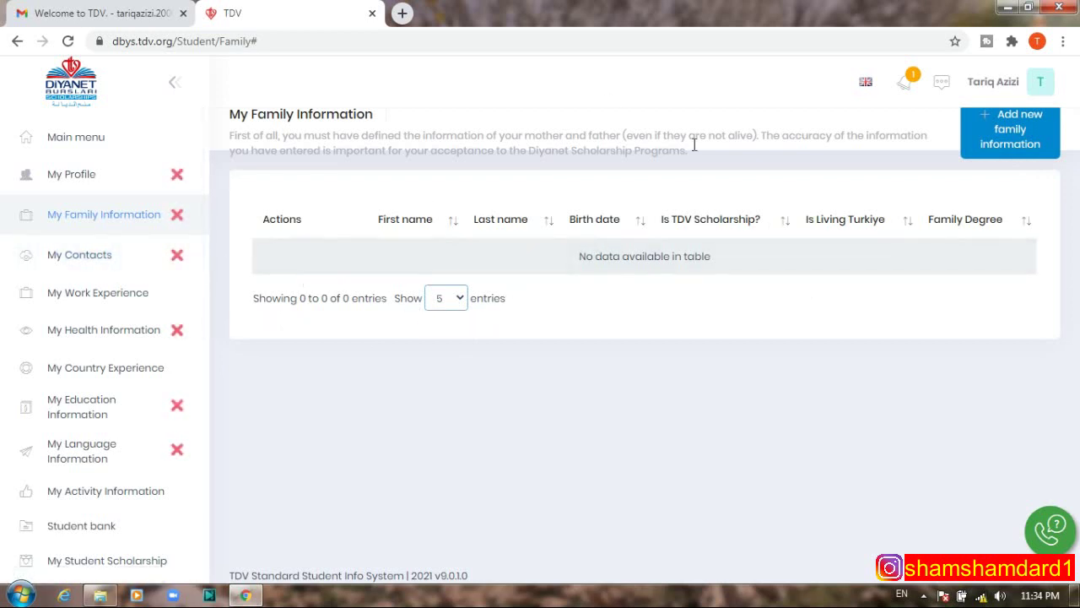
{"action": "left_click", "coordinate": [128, 269]}
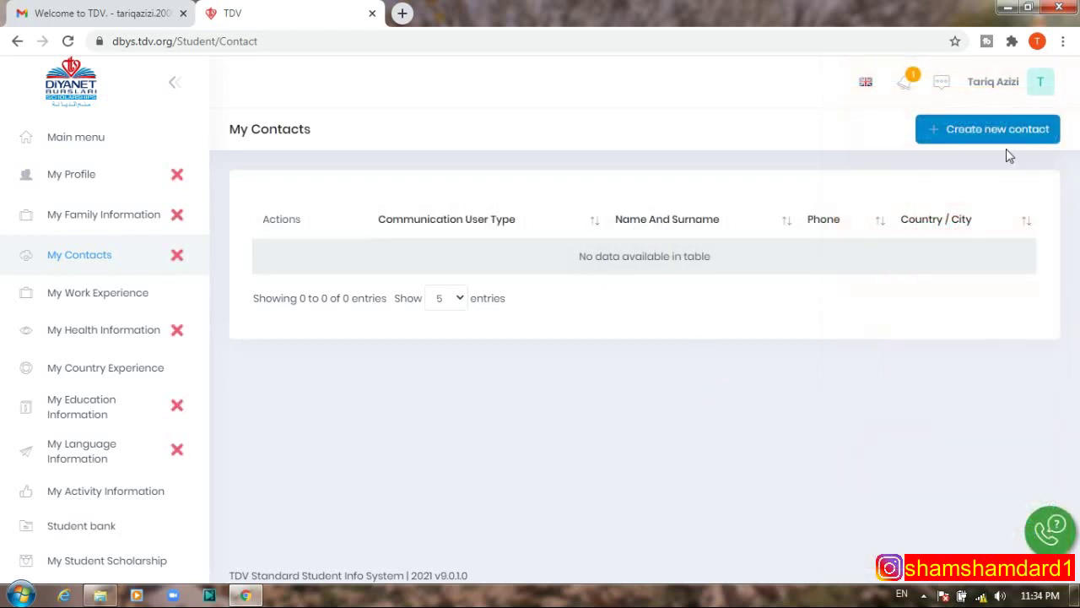
- Start a new contact and set the Phone 2 country code to Afghanistan (+93)
{"action": "left_click", "coordinate": [996, 135]}
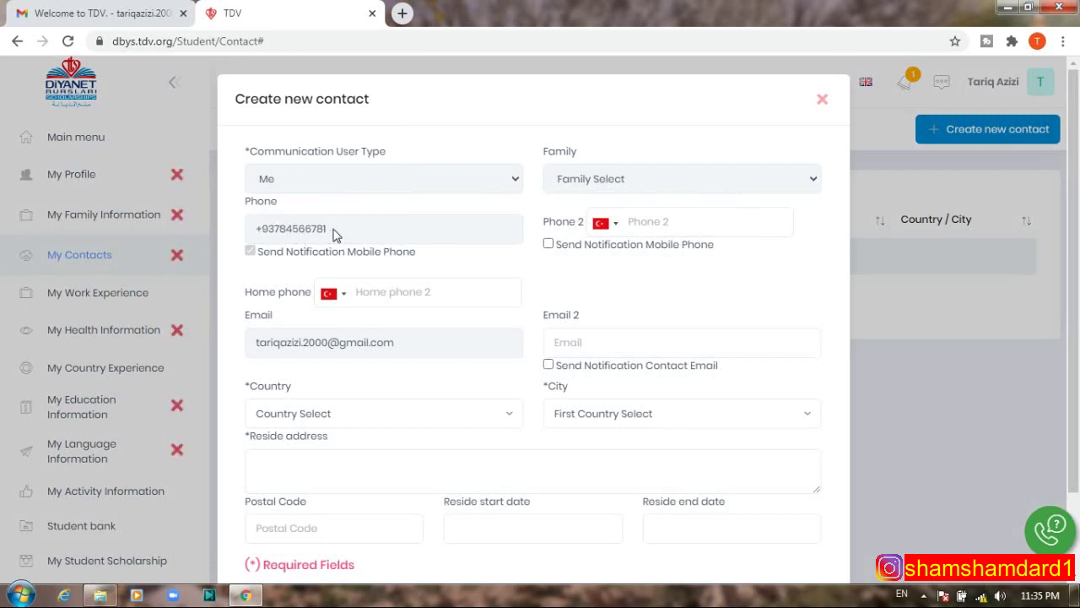
{"action": "left_click", "coordinate": [591, 231]}
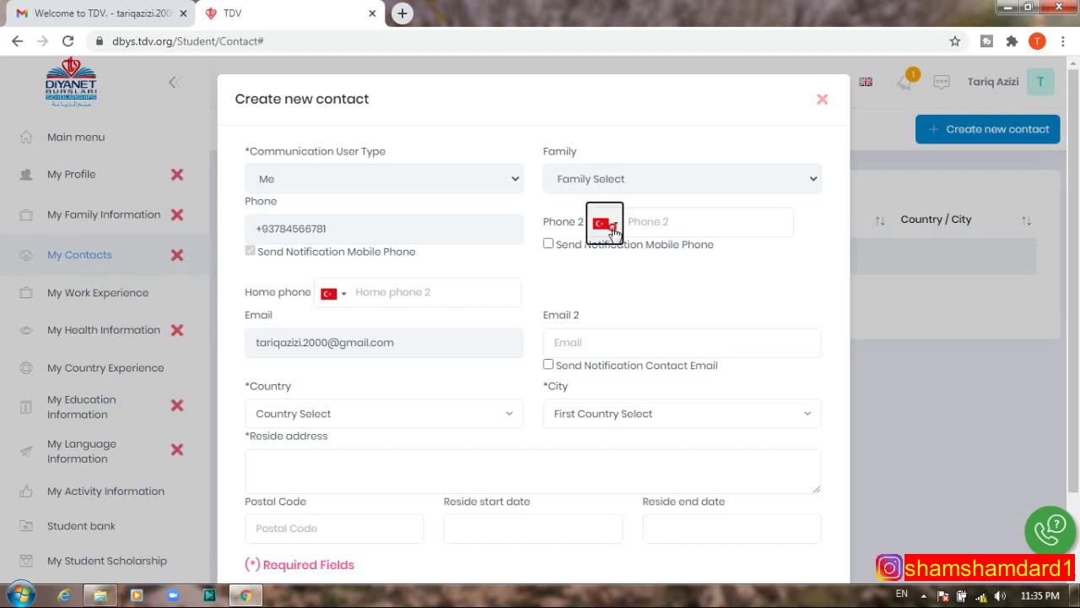
{"action": "left_click", "coordinate": [614, 231]}
{"action": "scroll", "coordinate": [642, 287], "scroll_direction": "up", "scroll_amount": 10}
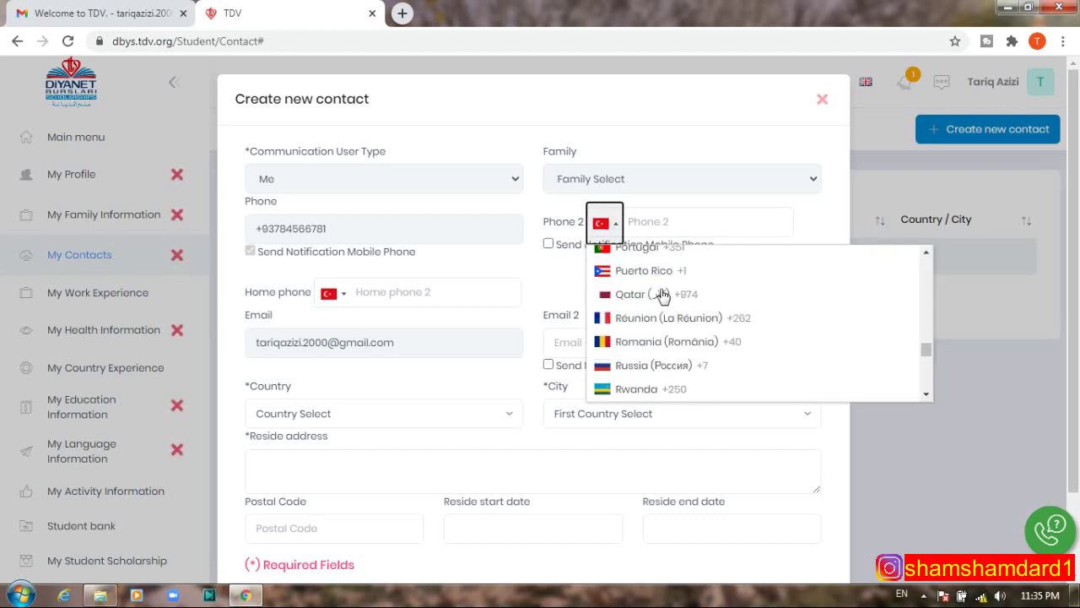
{"action": "scroll", "coordinate": [663, 294], "scroll_direction": "up", "scroll_amount": 20}
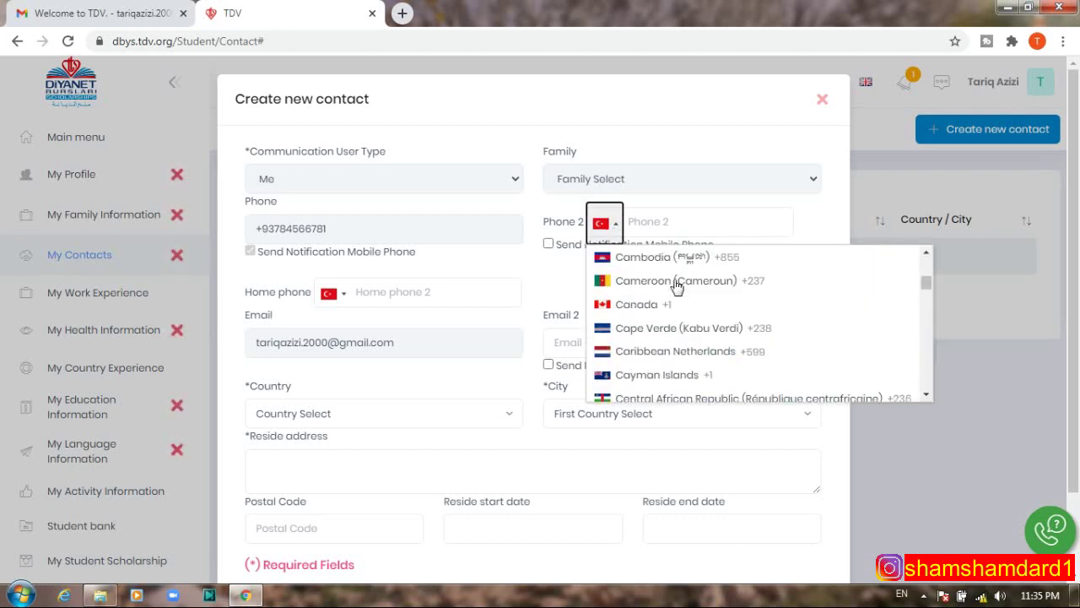
{"action": "scroll", "coordinate": [678, 288], "scroll_direction": "up", "scroll_amount": 10}
{"action": "left_click", "coordinate": [663, 318]}
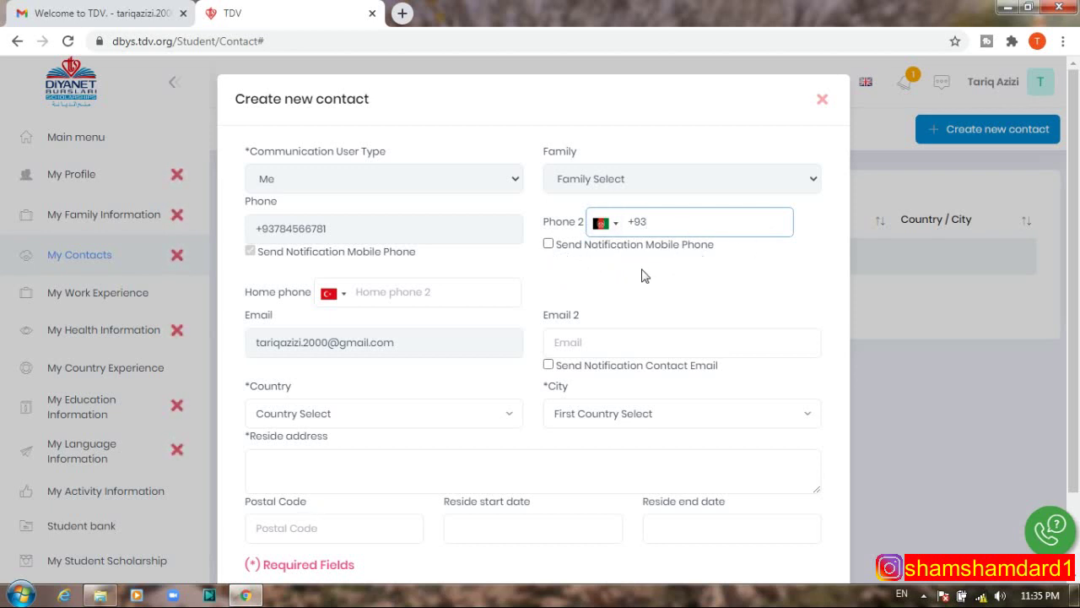
- Toggle Phone 2 notifications on and off, and set the home phone code to Afghanistan (+93)
{"action": "left_click", "coordinate": [551, 245]}
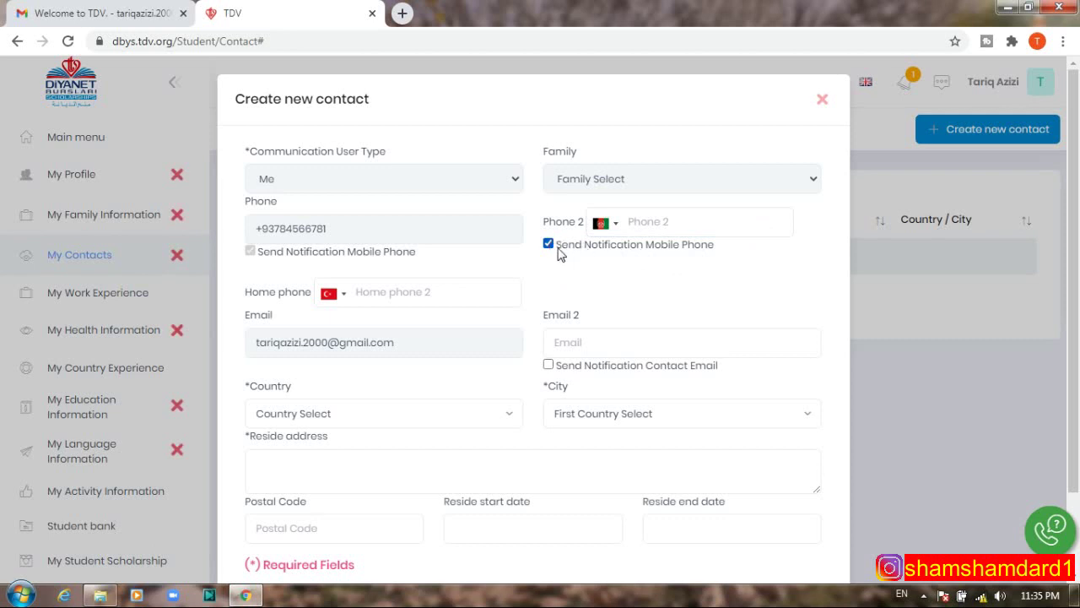
{"action": "left_click", "coordinate": [549, 244]}
{"action": "left_click", "coordinate": [549, 244]}
{"action": "left_click", "coordinate": [332, 294]}
{"action": "scroll", "coordinate": [355, 337], "scroll_direction": "up", "scroll_amount": 20}
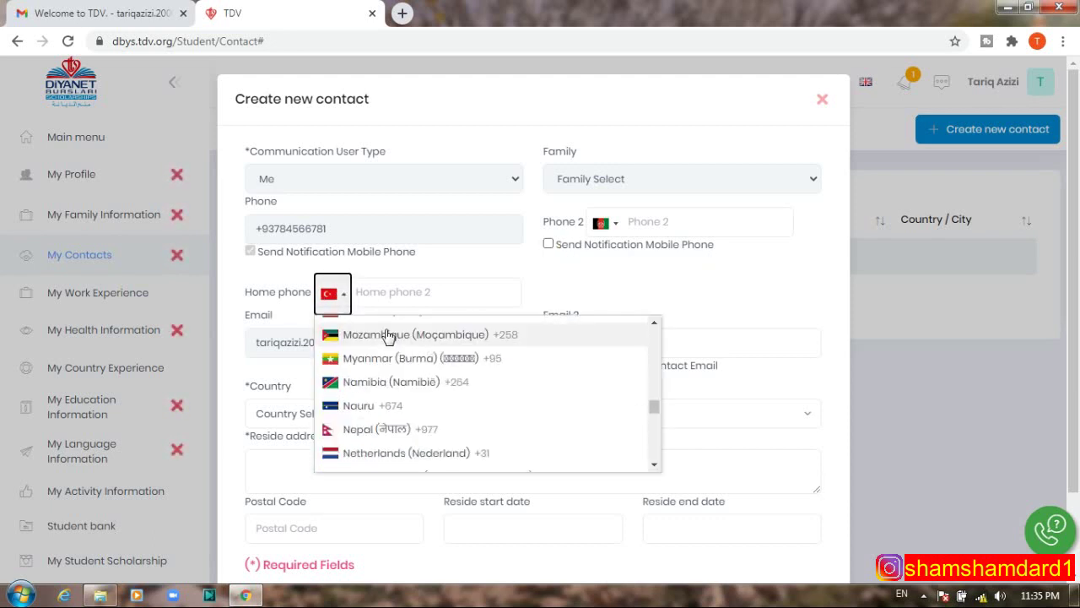
{"action": "scroll", "coordinate": [403, 325], "scroll_direction": "up", "scroll_amount": 20}
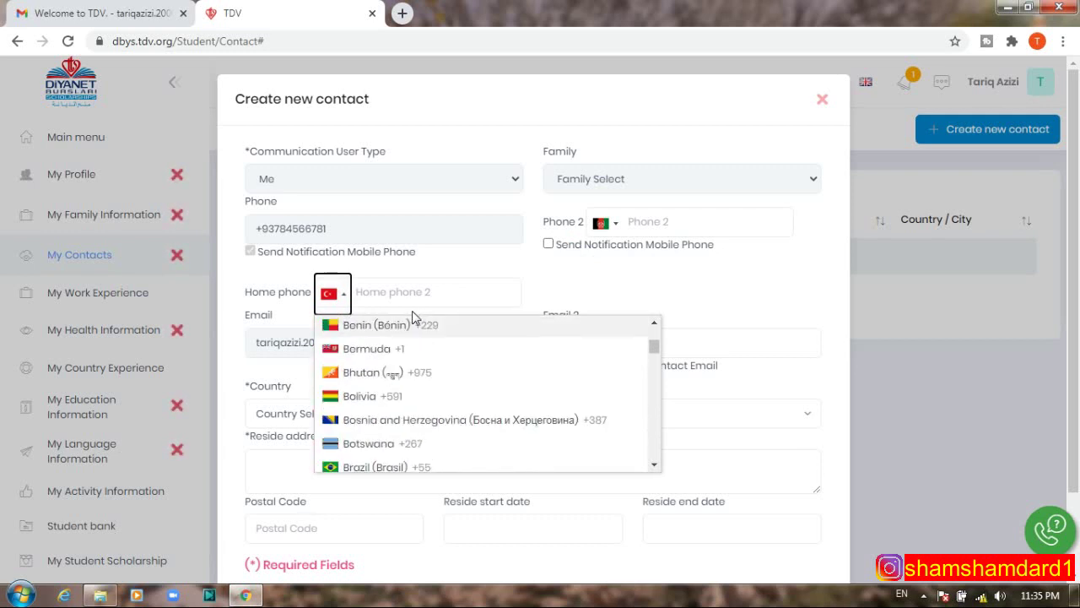
{"action": "scroll", "coordinate": [400, 396], "scroll_direction": "up", "scroll_amount": 3}
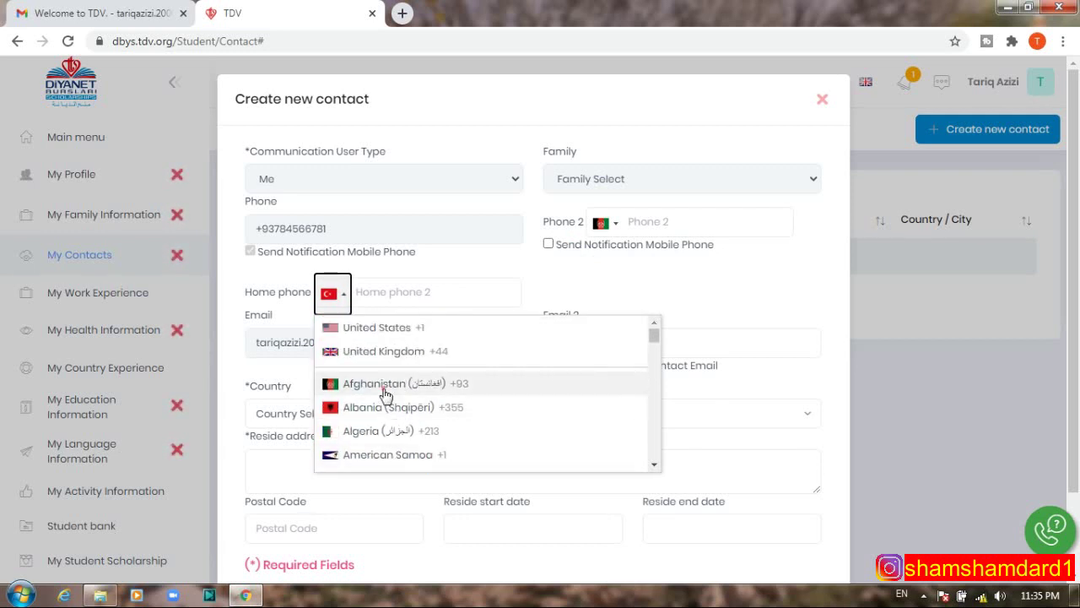
{"action": "left_click", "coordinate": [393, 389]}
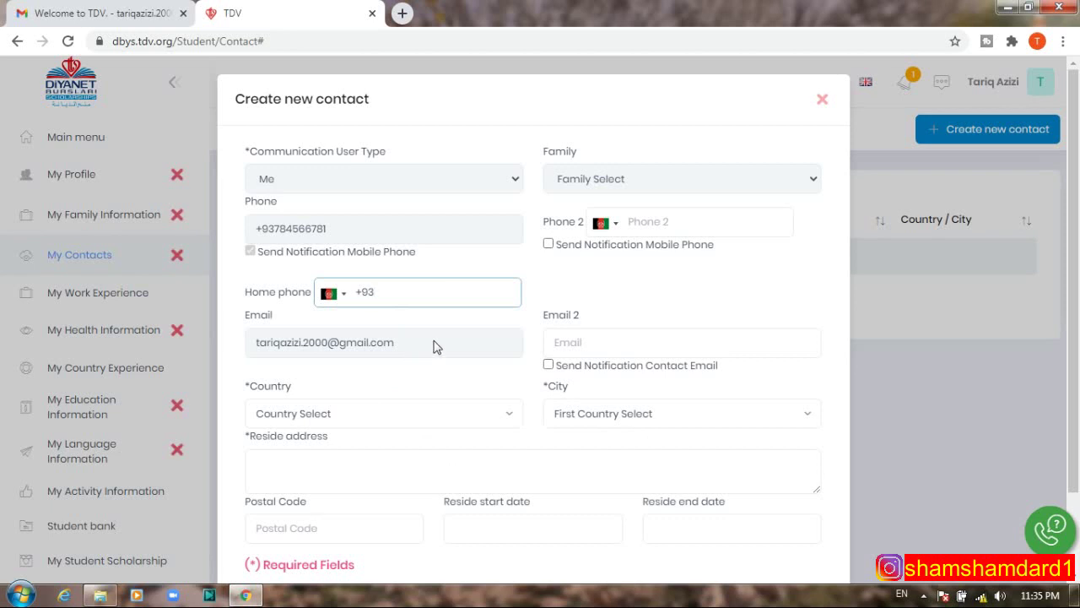
{"action": "left_click", "coordinate": [594, 346]}
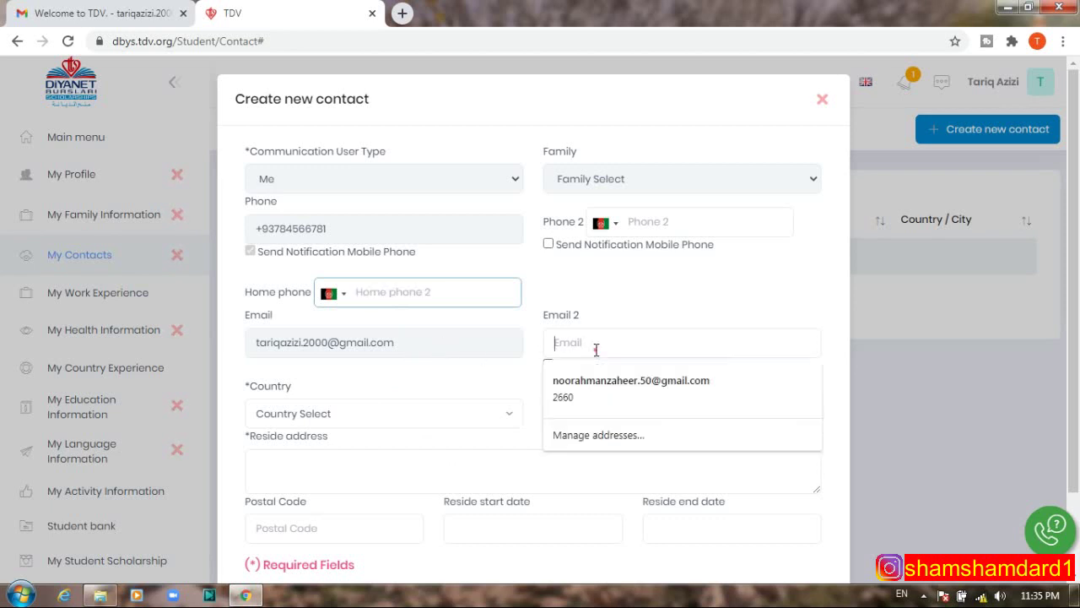
- Check the residence Country and City lists without choosing any value
{"action": "left_click", "coordinate": [621, 304]}
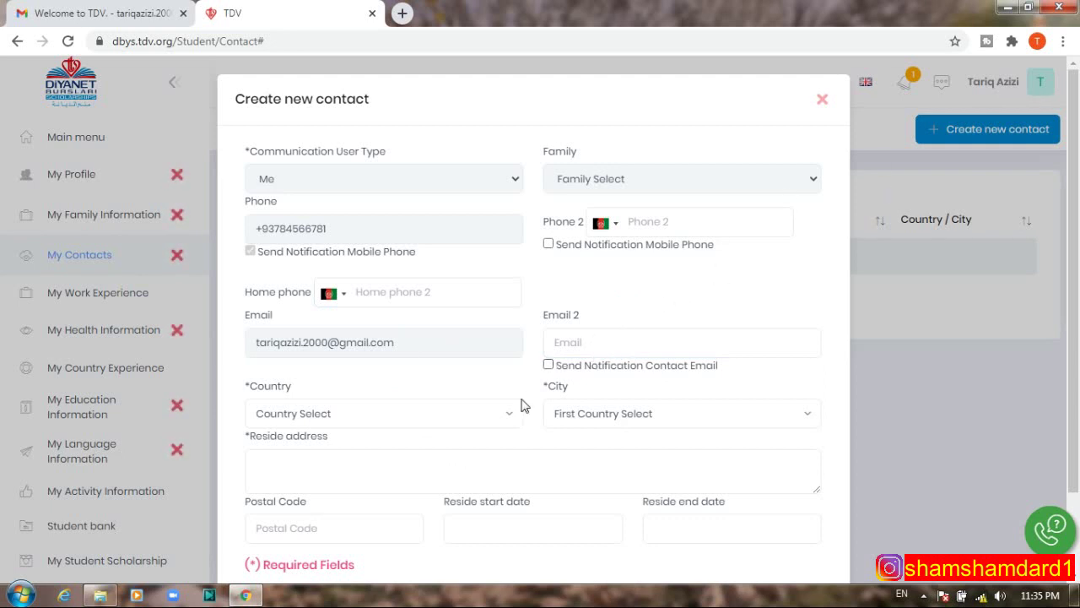
{"action": "left_click", "coordinate": [382, 415]}
{"action": "left_click", "coordinate": [383, 415]}
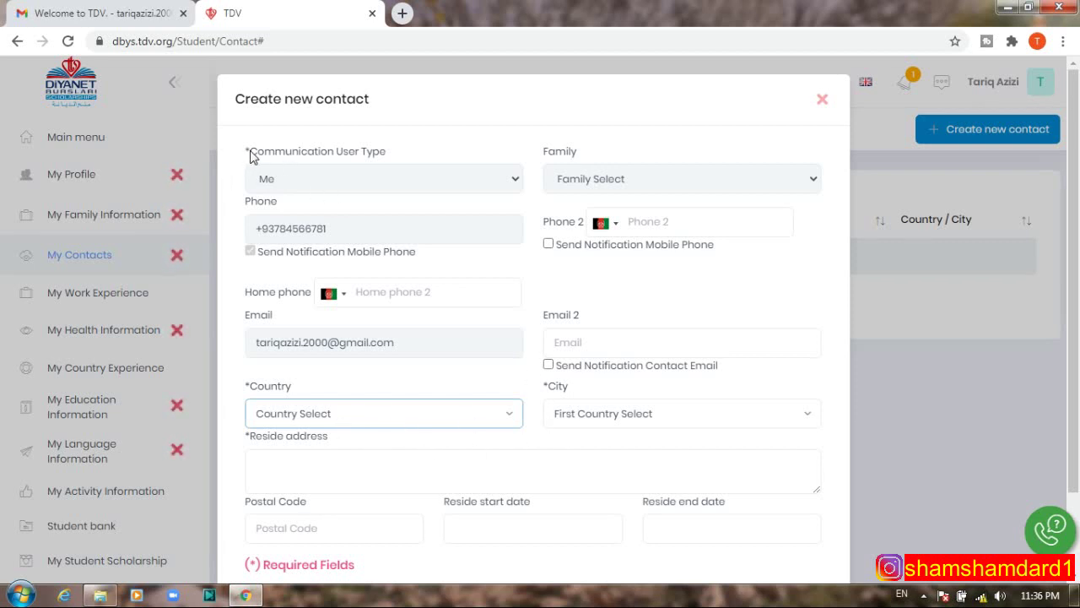
{"action": "left_click", "coordinate": [281, 480]}
{"action": "left_click", "coordinate": [231, 399]}
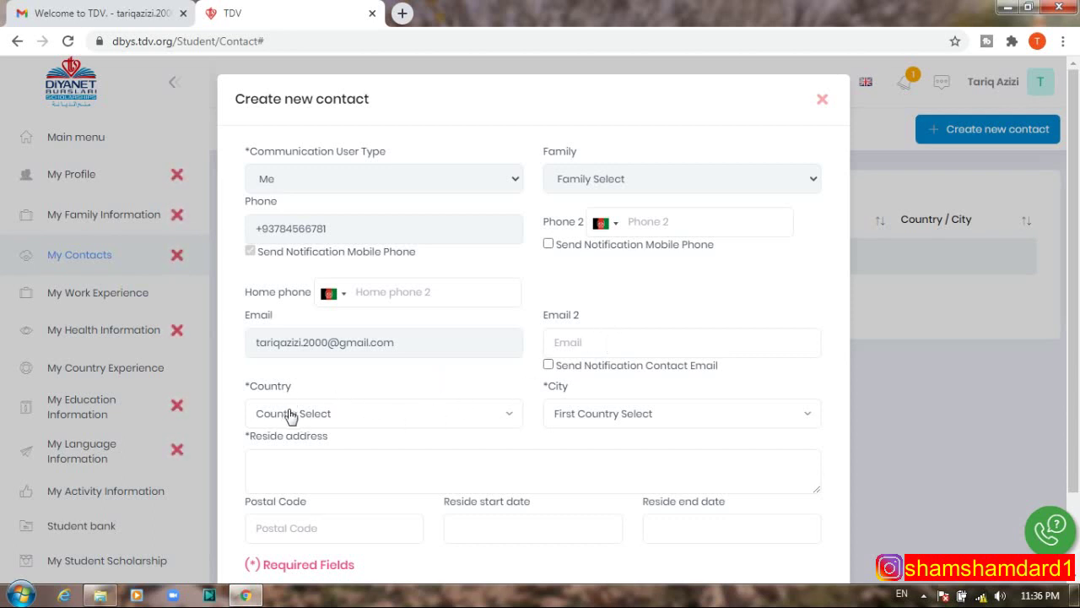
{"action": "left_click", "coordinate": [360, 417]}
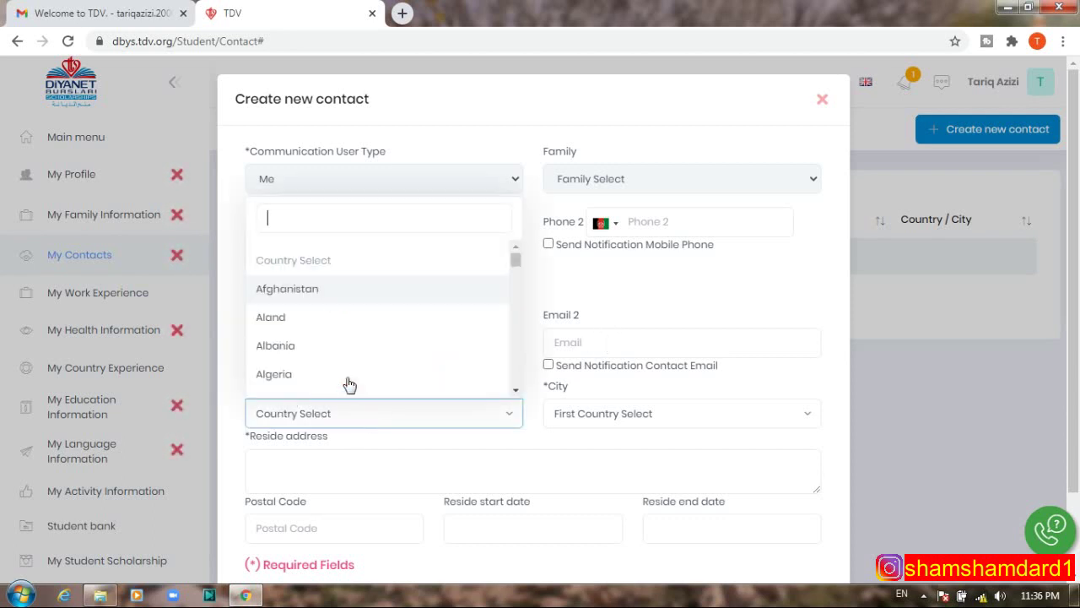
{"action": "left_click", "coordinate": [341, 425]}
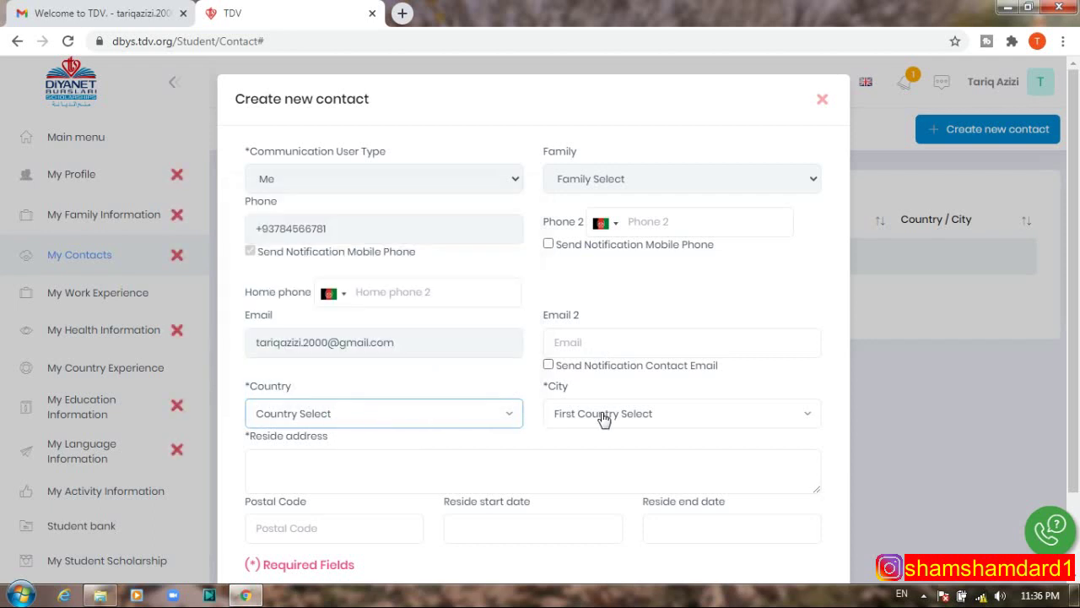
{"action": "left_click", "coordinate": [630, 424]}
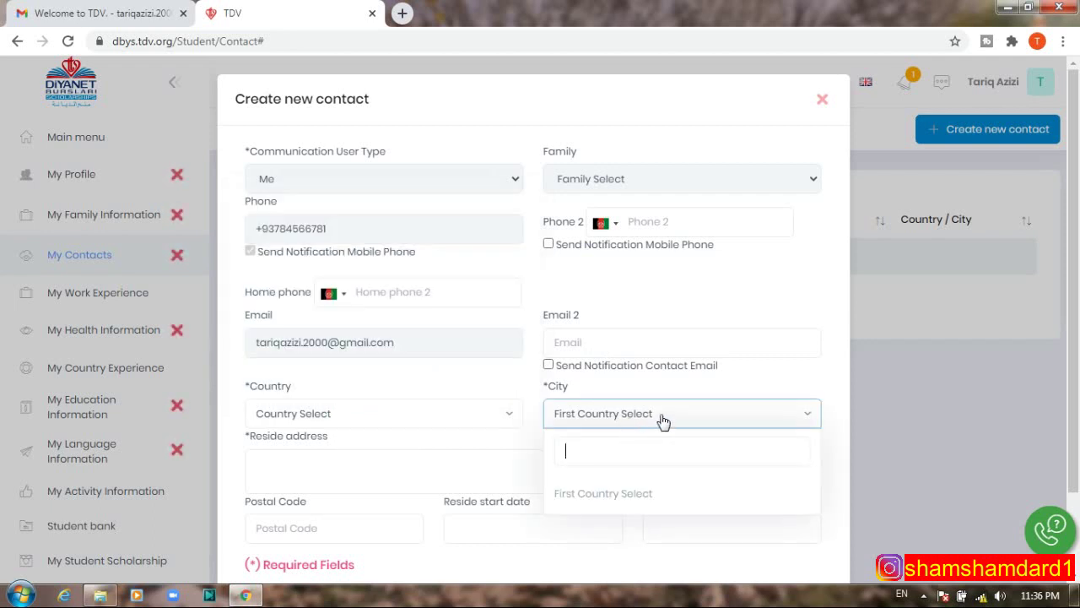
{"action": "left_click", "coordinate": [663, 420]}
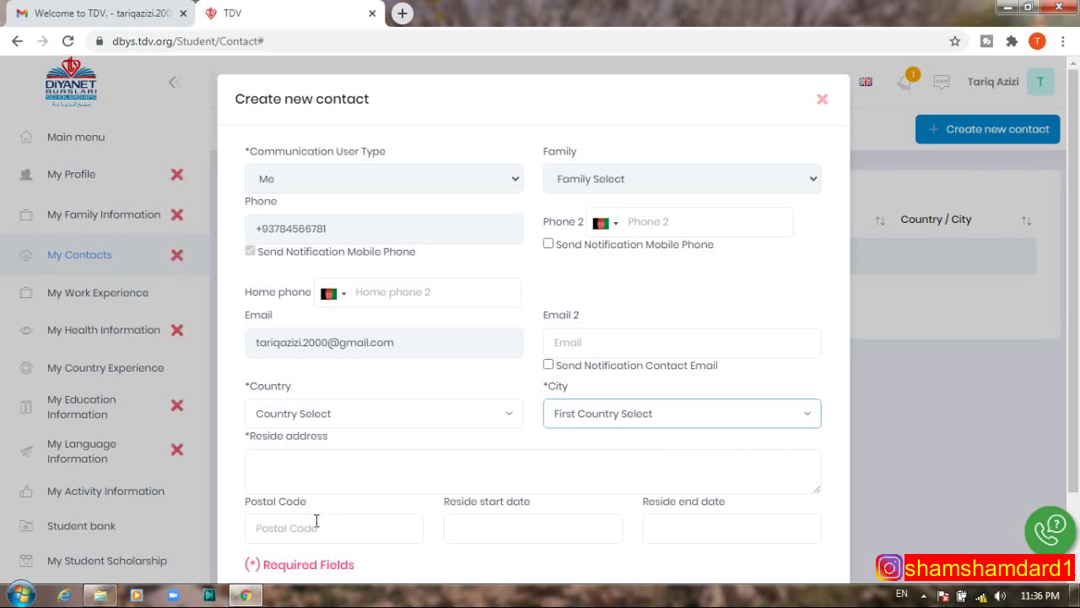
- Set the reside start date to 02/23/2021, then cancel the contact without saving
{"action": "left_click", "coordinate": [487, 529]}
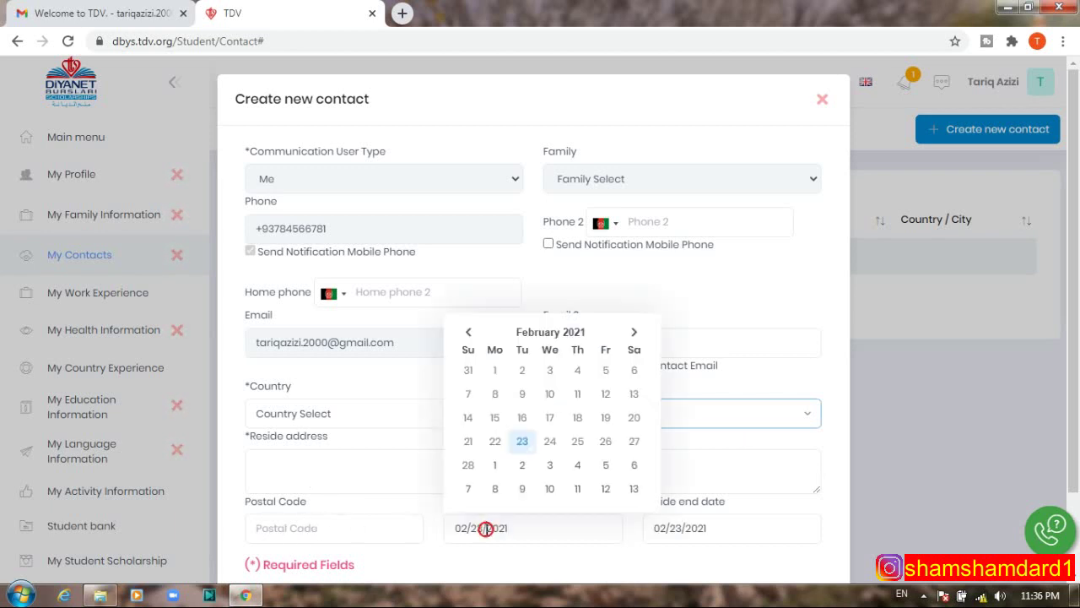
{"action": "left_click", "coordinate": [560, 559]}
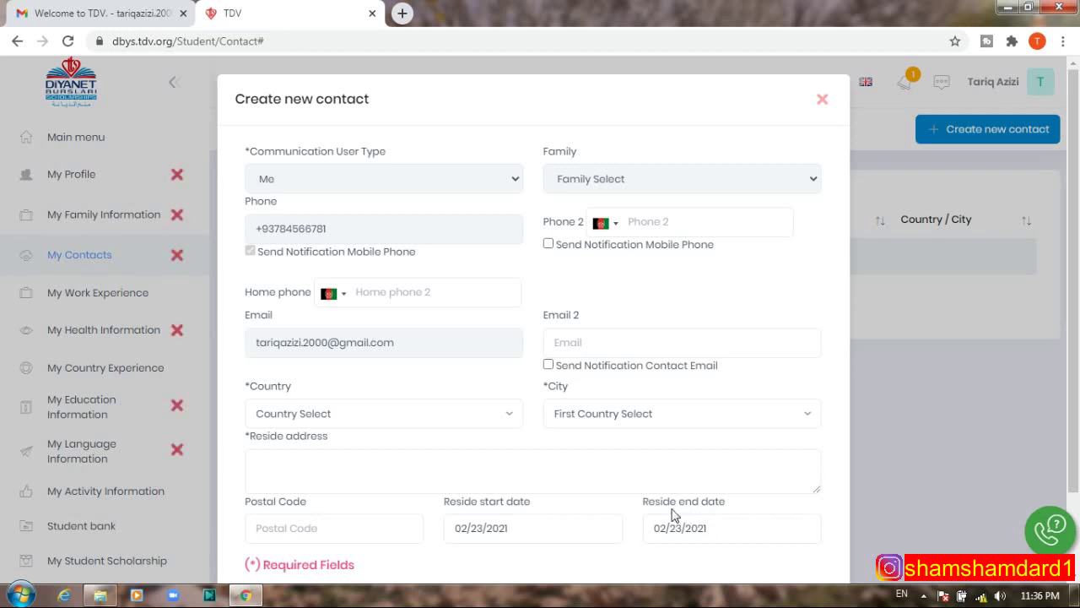
{"action": "scroll", "coordinate": [673, 517], "scroll_direction": "down", "scroll_amount": 2}
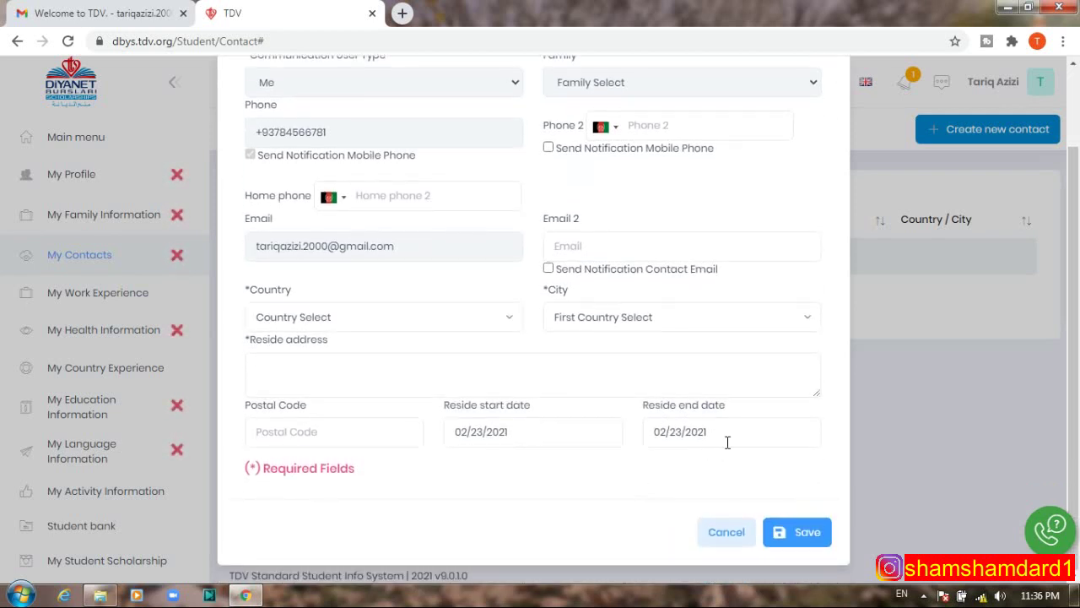
{"action": "left_click", "coordinate": [544, 514]}
{"action": "left_click", "coordinate": [795, 543]}
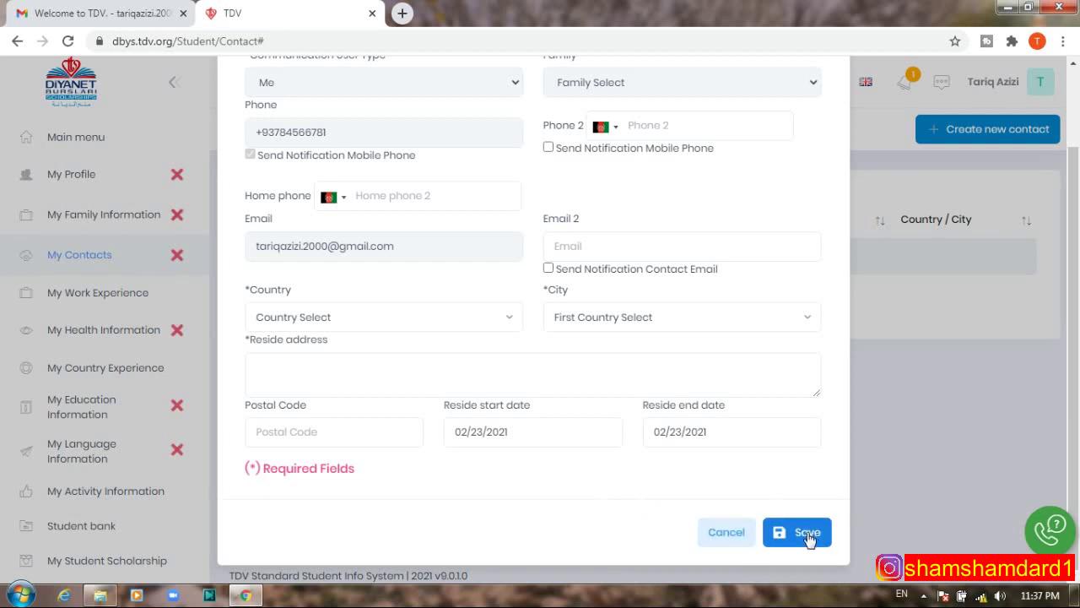
{"action": "left_click", "coordinate": [726, 531]}
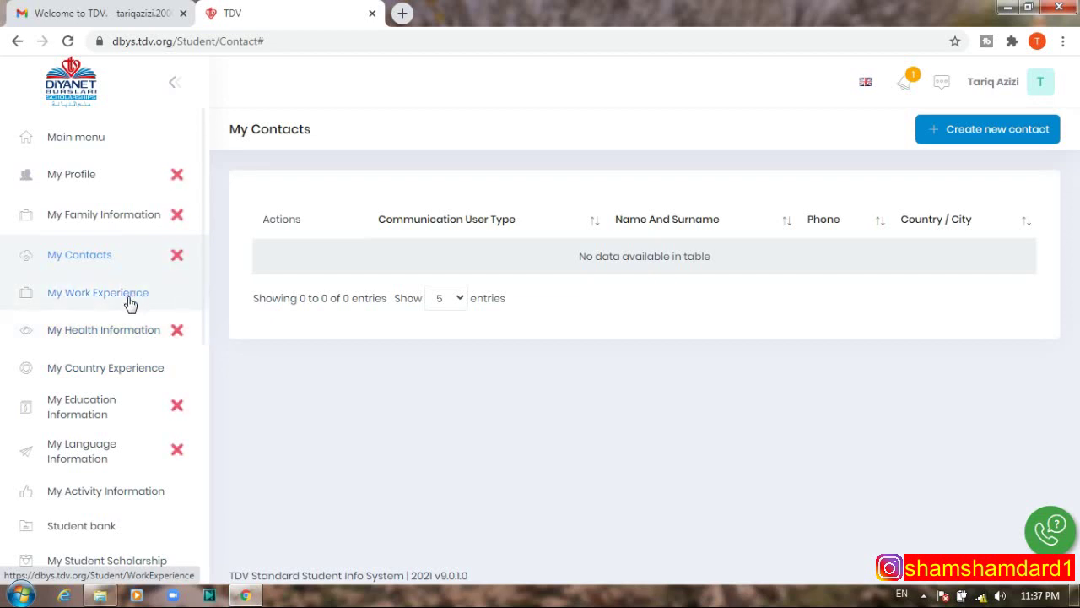
- Go to My Work Experience and open a blank new work experience form
{"action": "left_click", "coordinate": [128, 302]}
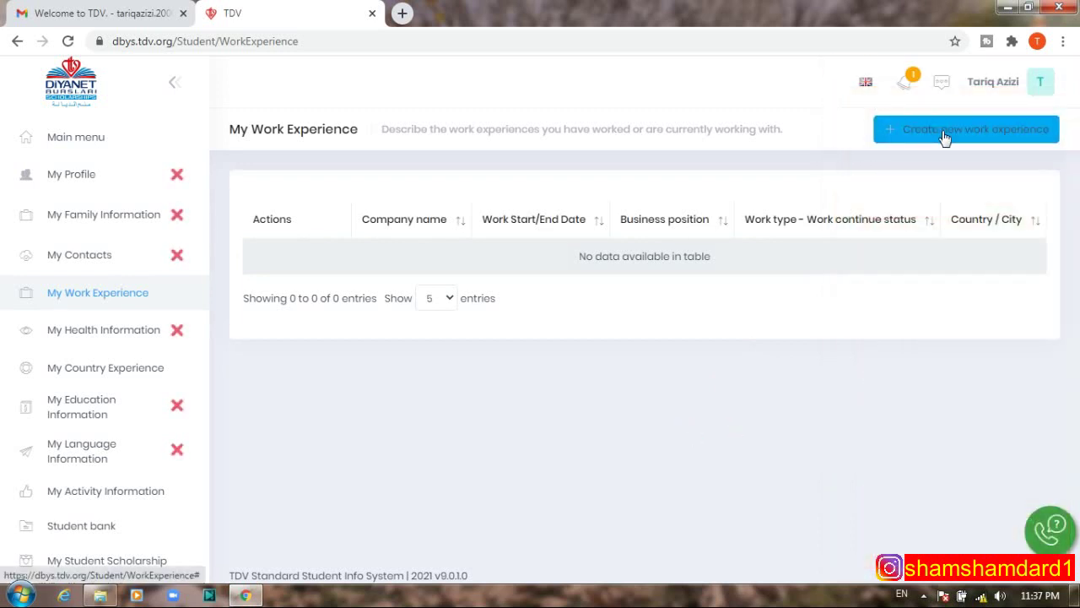
{"action": "left_click", "coordinate": [946, 135]}
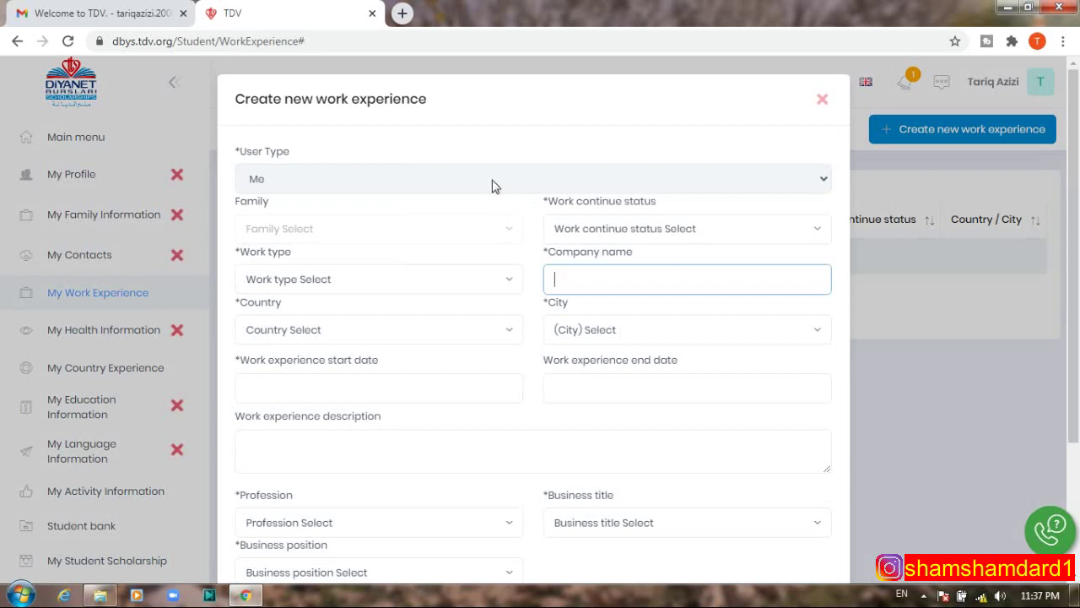
- Browse the Work type, Work continue status and City lists, leaving each unselected
{"action": "left_click", "coordinate": [398, 294]}
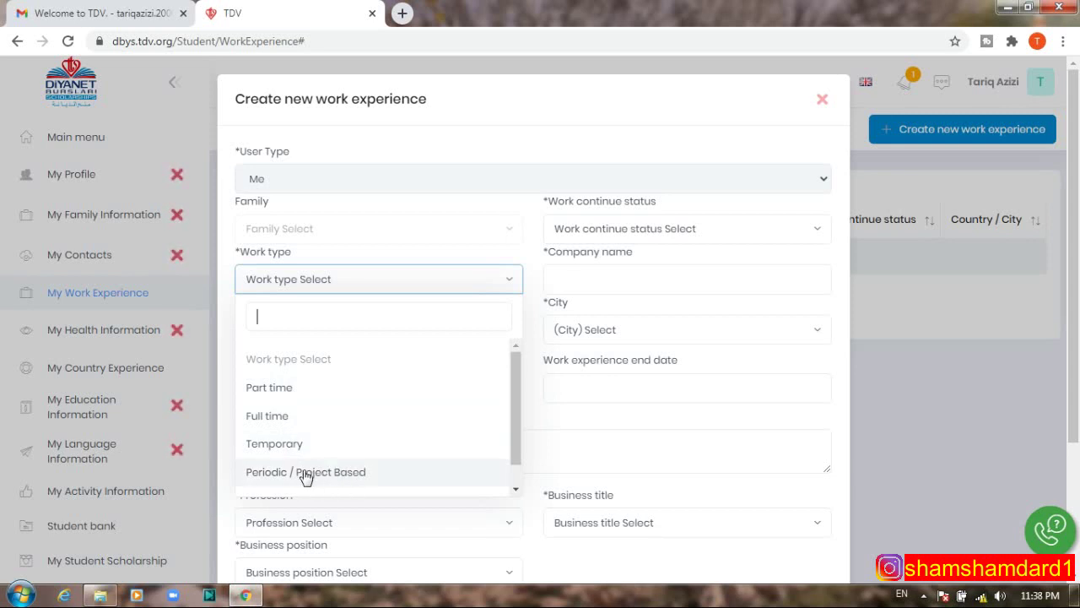
{"action": "scroll", "coordinate": [376, 467], "scroll_direction": "down", "scroll_amount": 1}
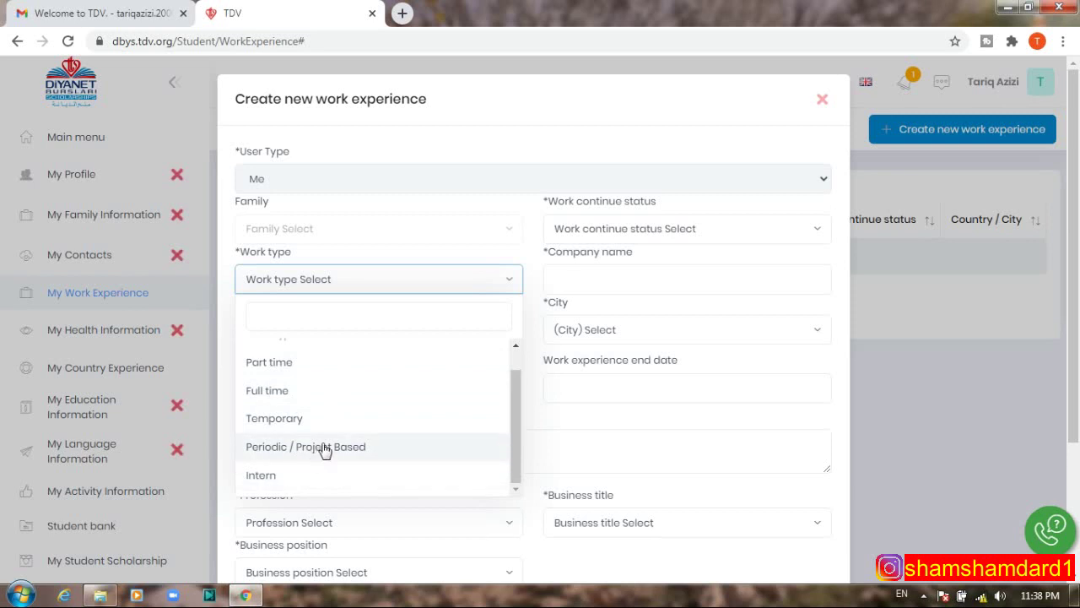
{"action": "scroll", "coordinate": [312, 405], "scroll_direction": "up", "scroll_amount": 1}
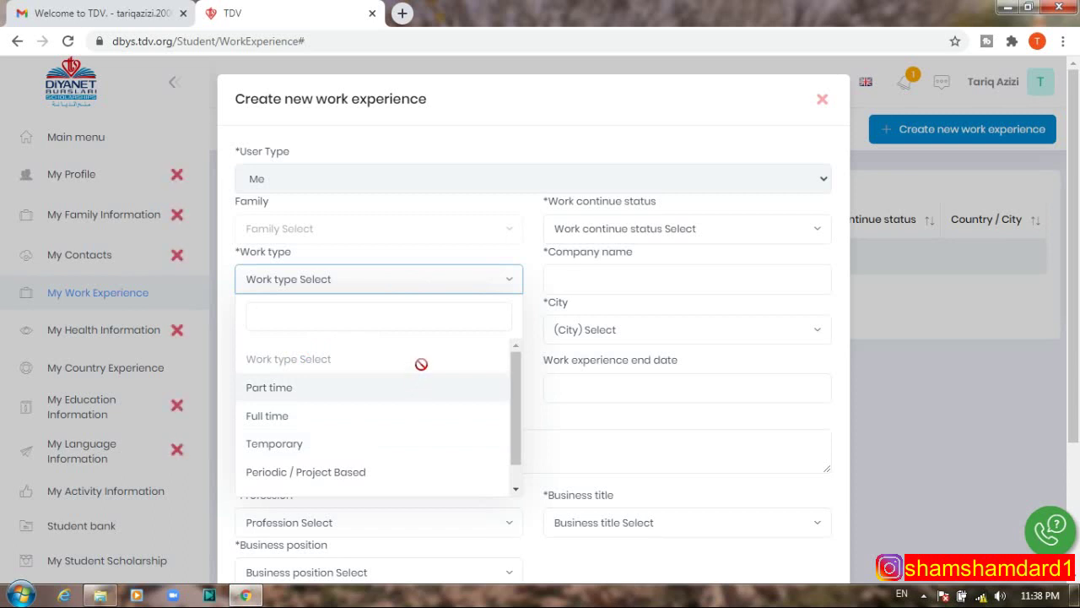
{"action": "left_click", "coordinate": [432, 280]}
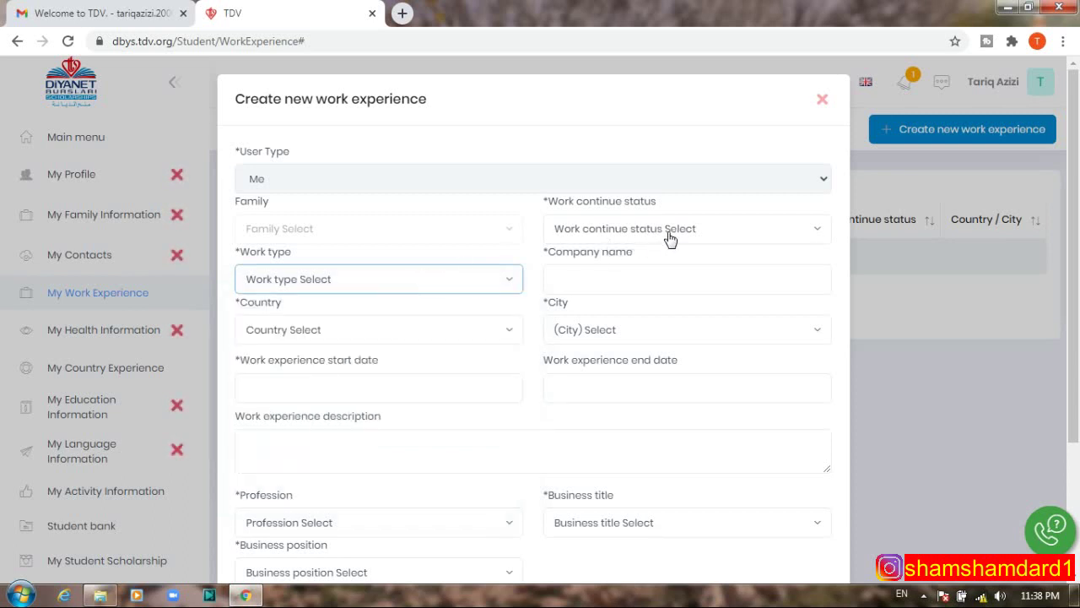
{"action": "left_click", "coordinate": [697, 231]}
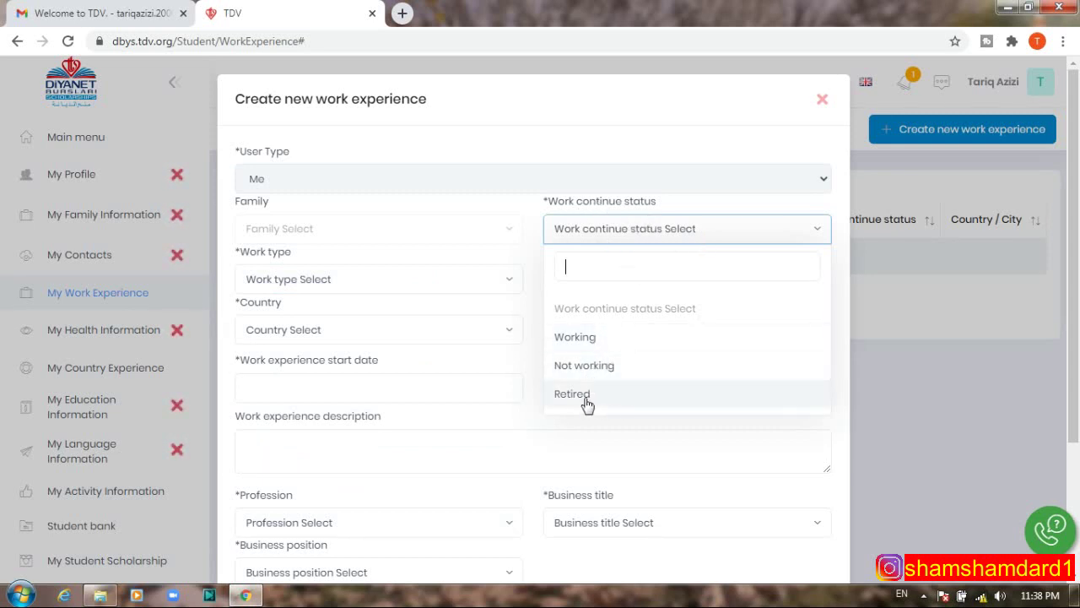
{"action": "left_click", "coordinate": [667, 235]}
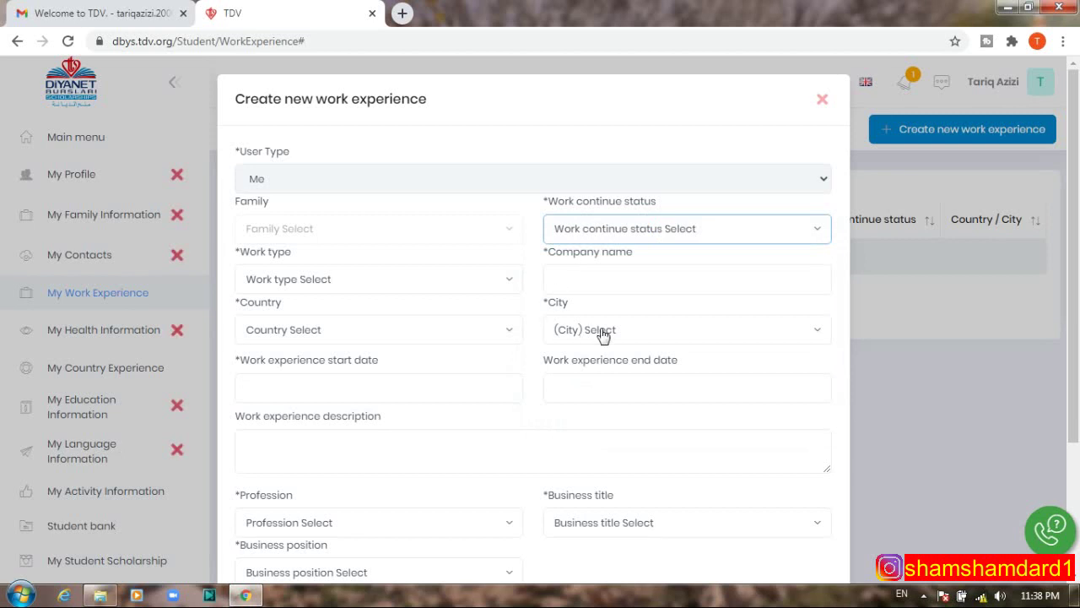
{"action": "left_click", "coordinate": [641, 333]}
{"action": "left_click", "coordinate": [640, 331]}
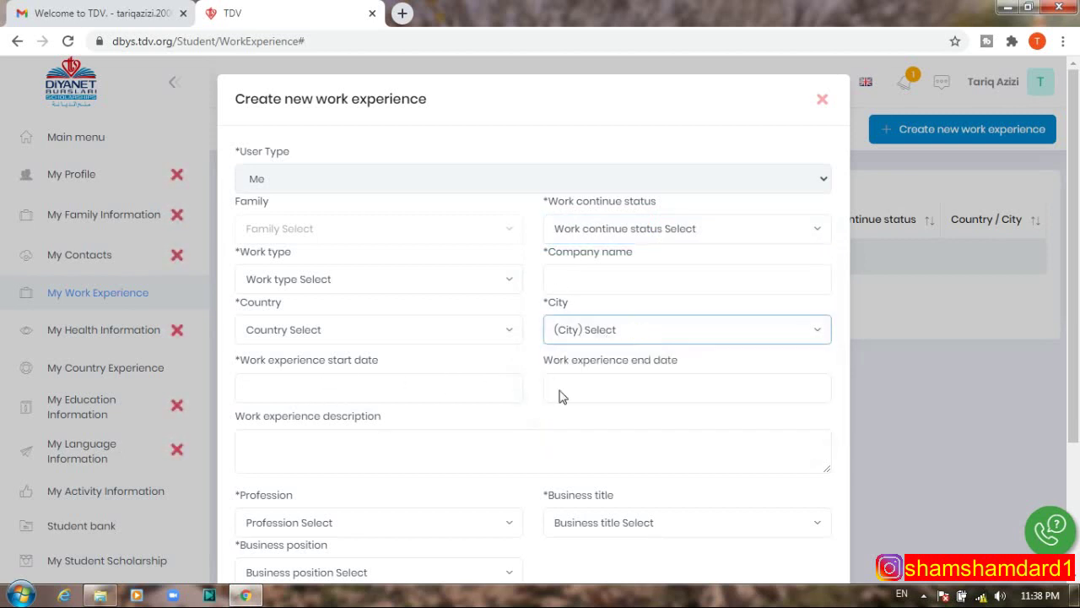
- Fill both the start and end dates with 02/23/2021
{"action": "left_click", "coordinate": [636, 392]}
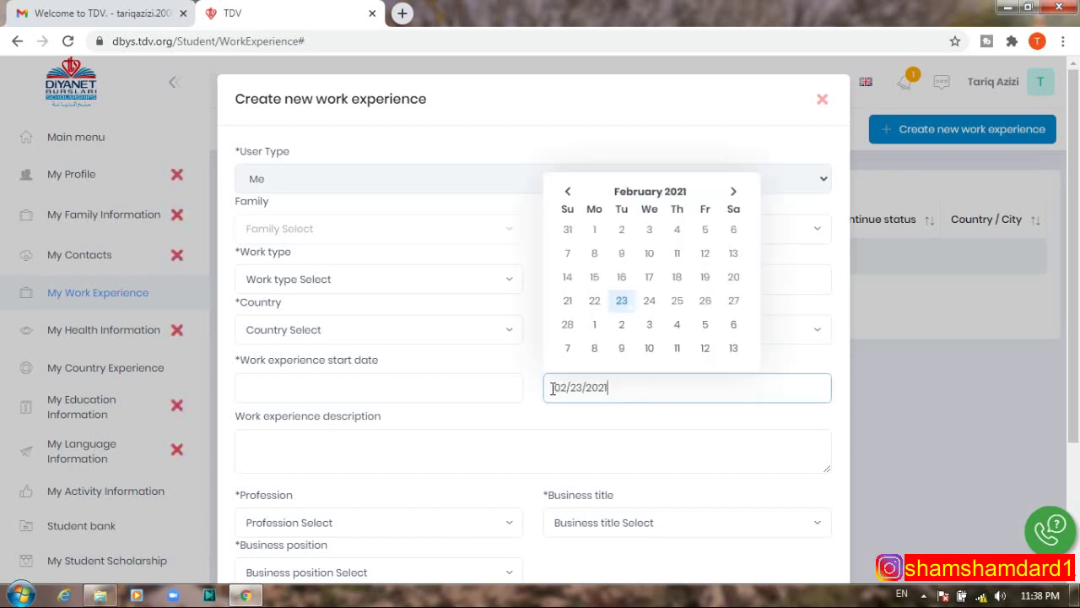
{"action": "left_click", "coordinate": [485, 393]}
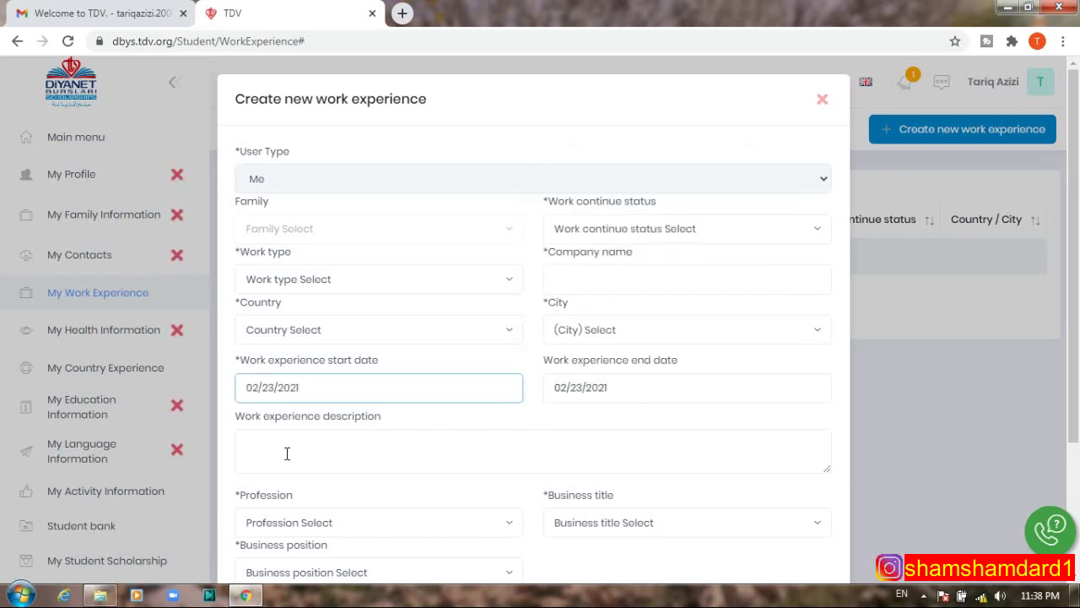
{"action": "scroll", "coordinate": [312, 426], "scroll_direction": "down", "scroll_amount": 2}
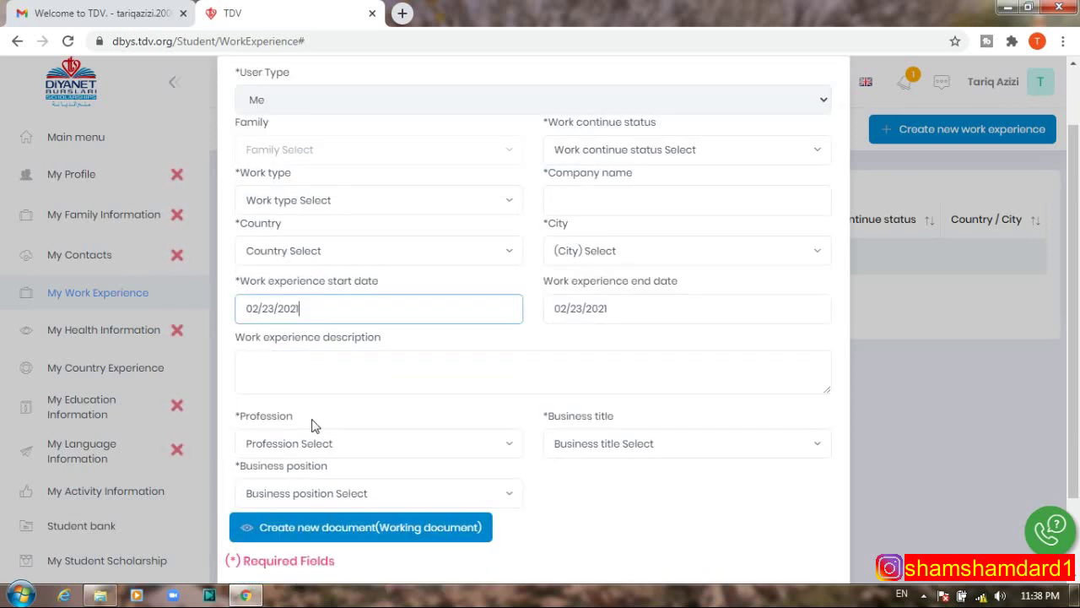
- Scroll through the Profession list without choosing a profession
{"action": "left_click", "coordinate": [294, 363]}
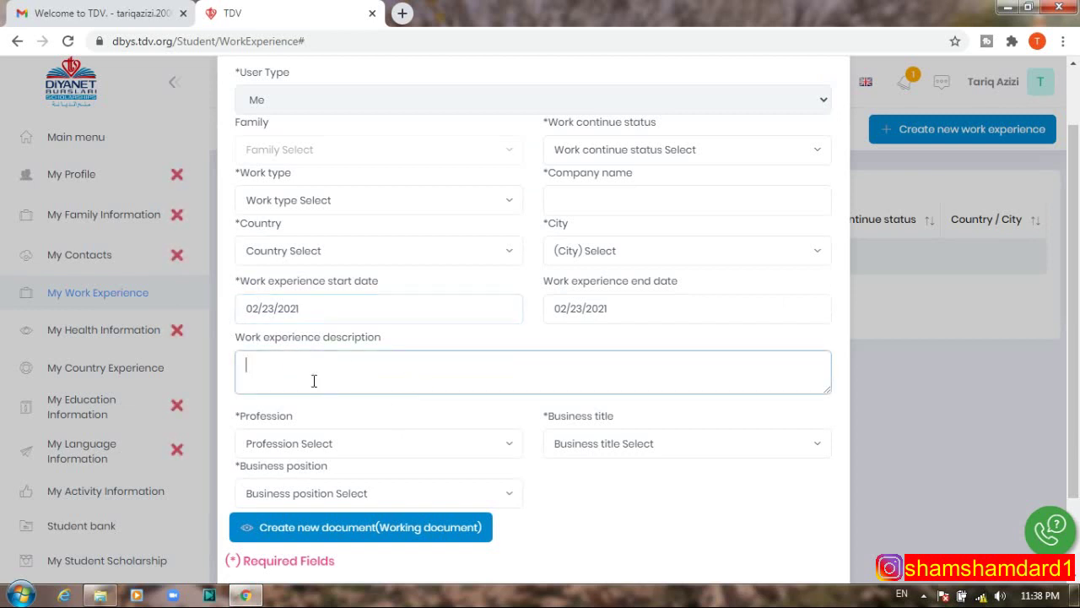
{"action": "left_click", "coordinate": [395, 456]}
{"action": "scroll", "coordinate": [303, 363], "scroll_direction": "down", "scroll_amount": 4}
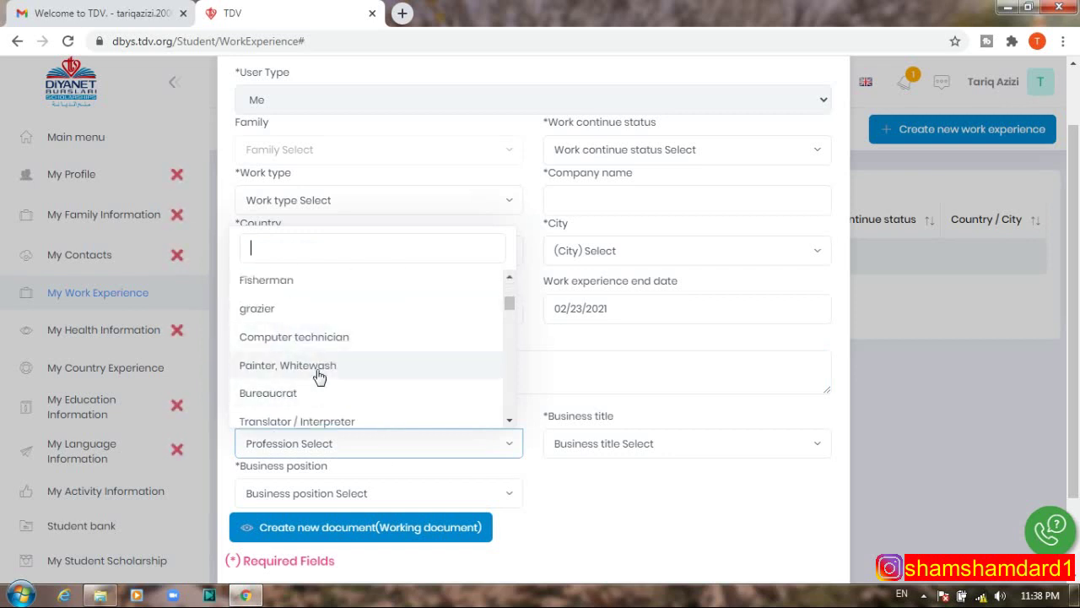
{"action": "scroll", "coordinate": [302, 379], "scroll_direction": "down", "scroll_amount": 3}
{"action": "scroll", "coordinate": [282, 371], "scroll_direction": "down", "scroll_amount": 5}
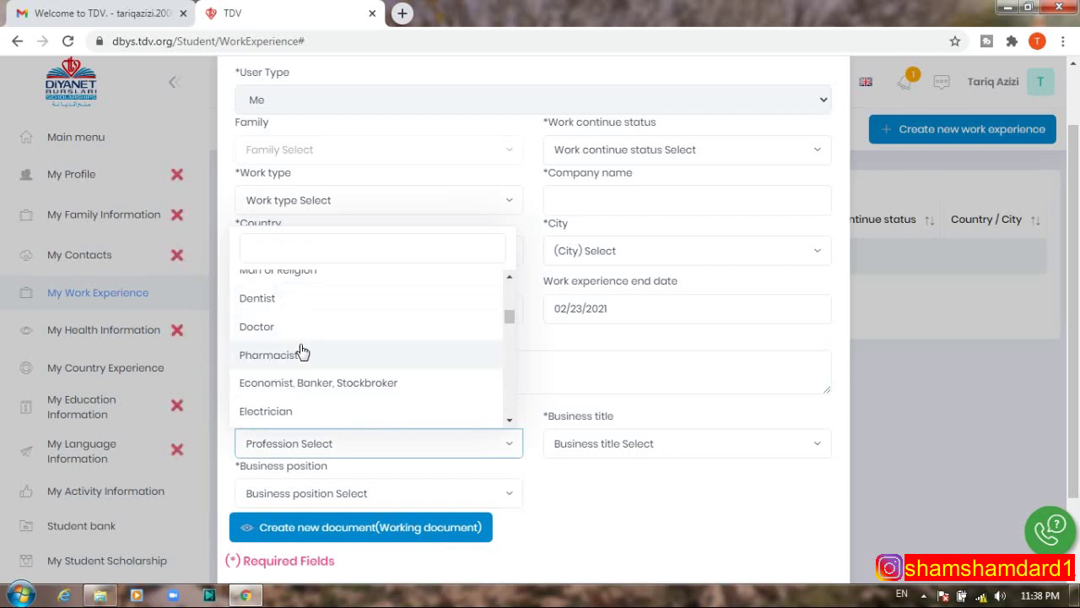
{"action": "scroll", "coordinate": [299, 372], "scroll_direction": "down", "scroll_amount": 3}
{"action": "scroll", "coordinate": [273, 361], "scroll_direction": "up", "scroll_amount": 1}
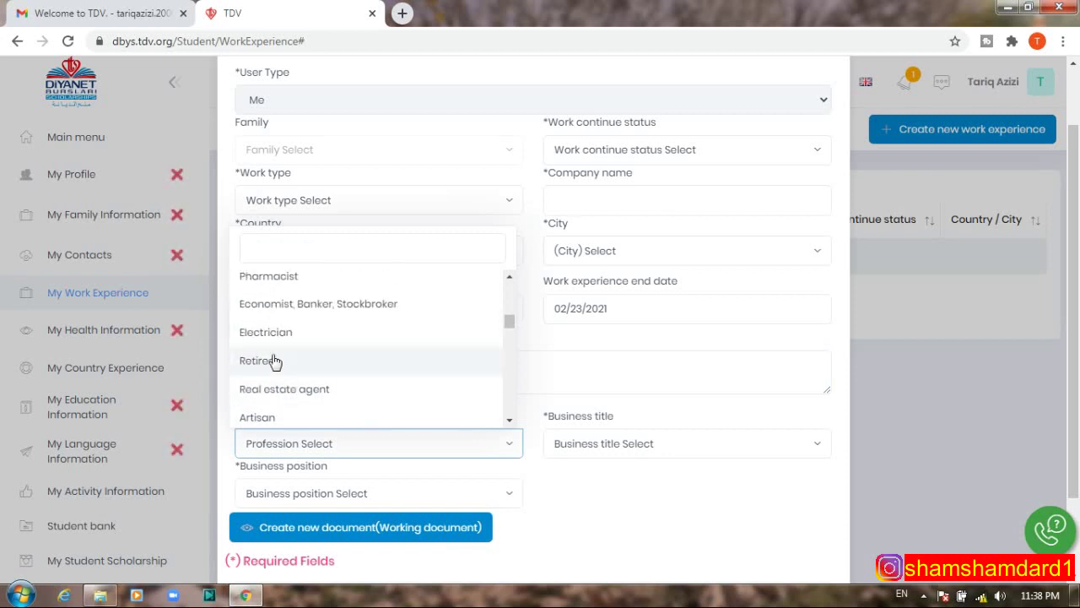
{"action": "scroll", "coordinate": [317, 358], "scroll_direction": "down", "scroll_amount": 5}
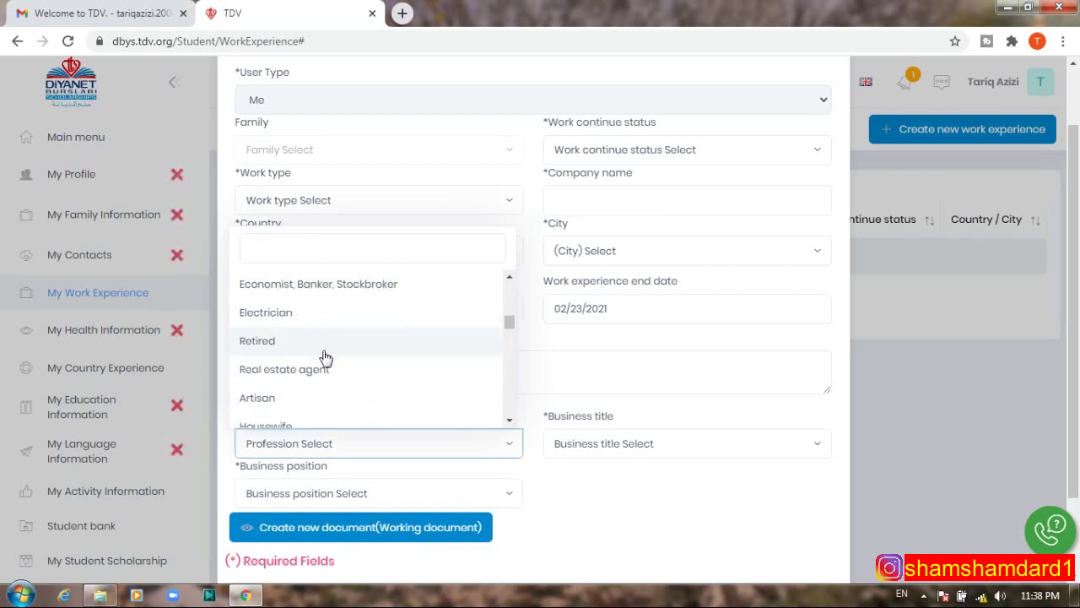
{"action": "scroll", "coordinate": [330, 396], "scroll_direction": "down", "scroll_amount": 5}
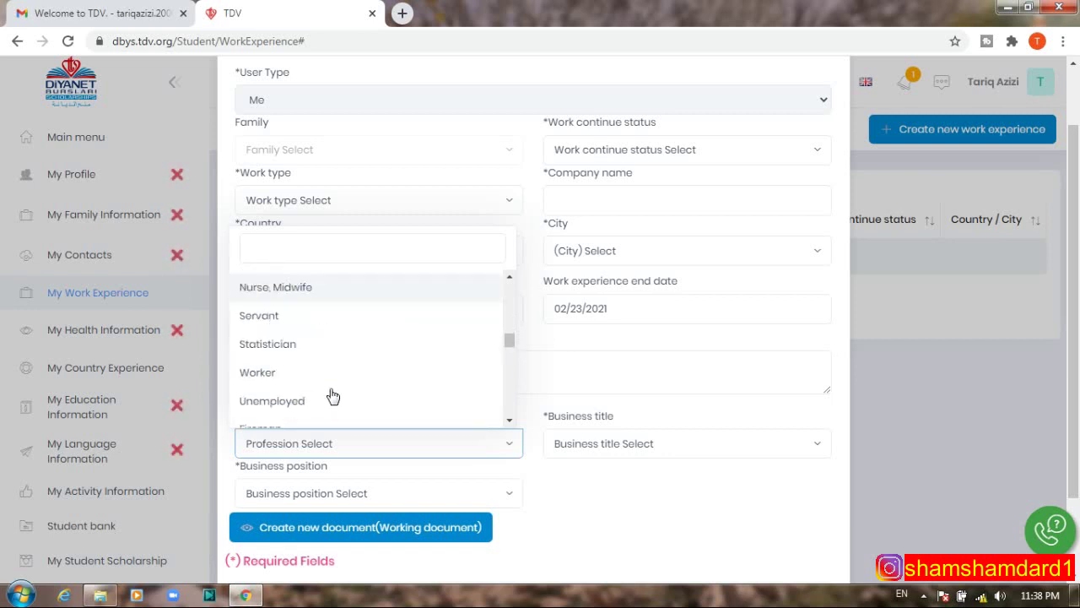
{"action": "scroll", "coordinate": [367, 375], "scroll_direction": "down", "scroll_amount": 3}
{"action": "scroll", "coordinate": [366, 374], "scroll_direction": "up", "scroll_amount": 15}
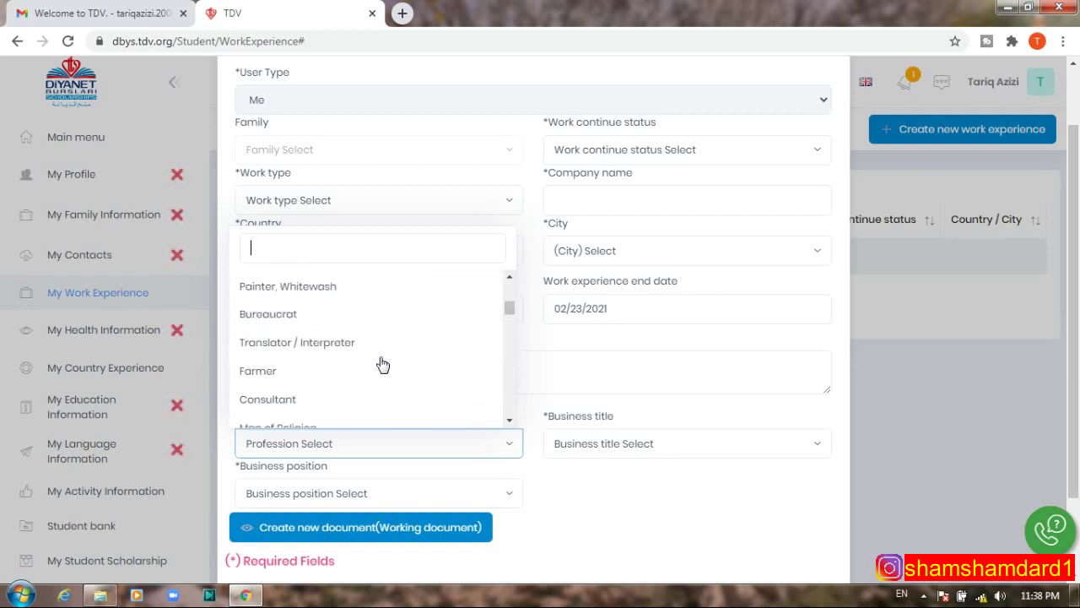
{"action": "left_click", "coordinate": [544, 346]}
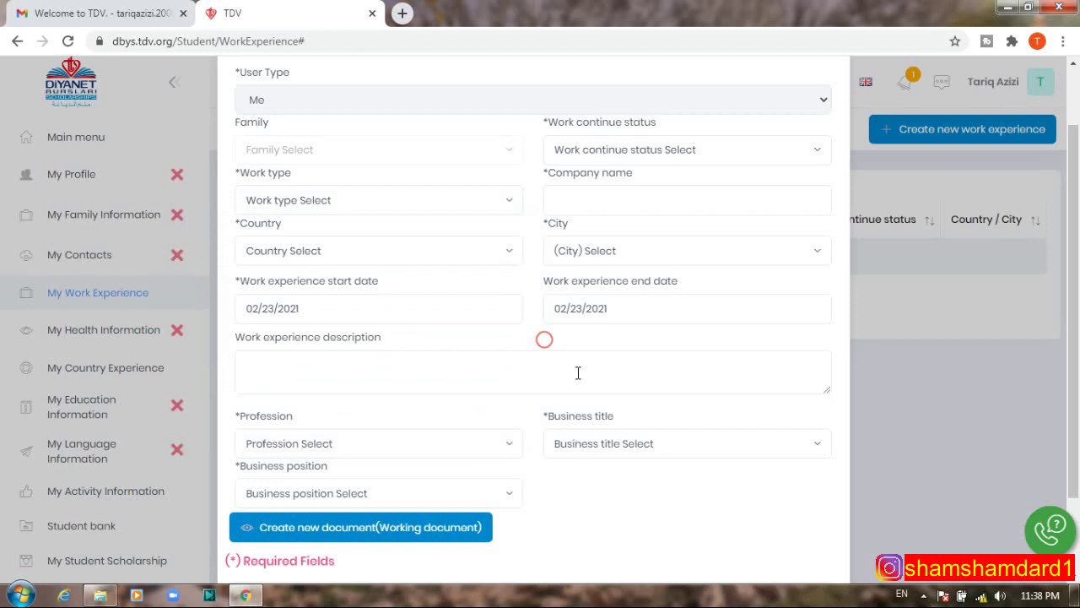
- Check the Business title options, then cancel the work experience form unsaved
{"action": "left_click", "coordinate": [655, 451]}
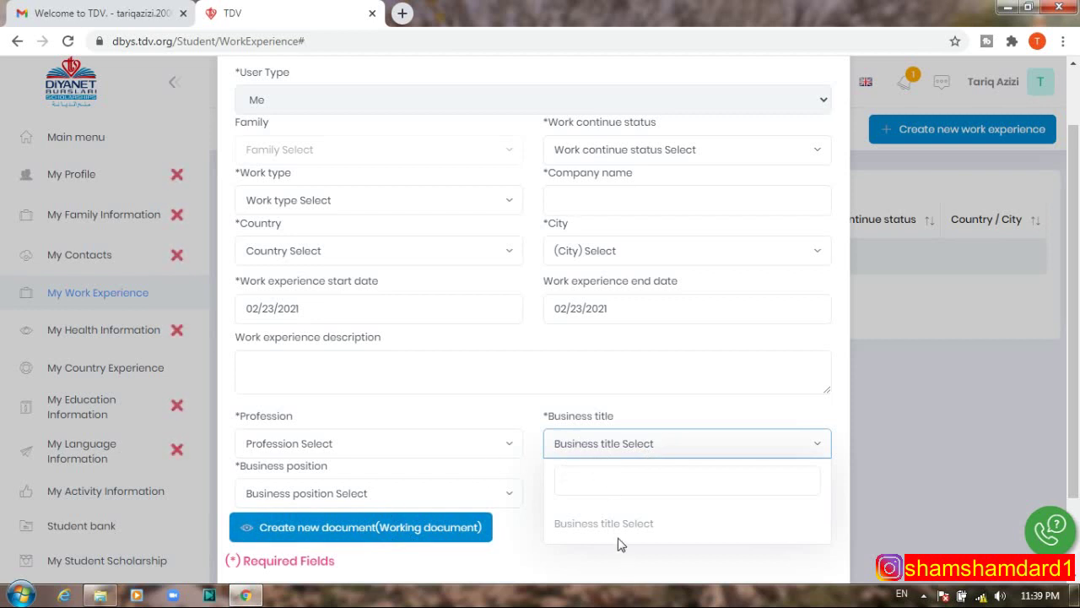
{"action": "left_click", "coordinate": [592, 557]}
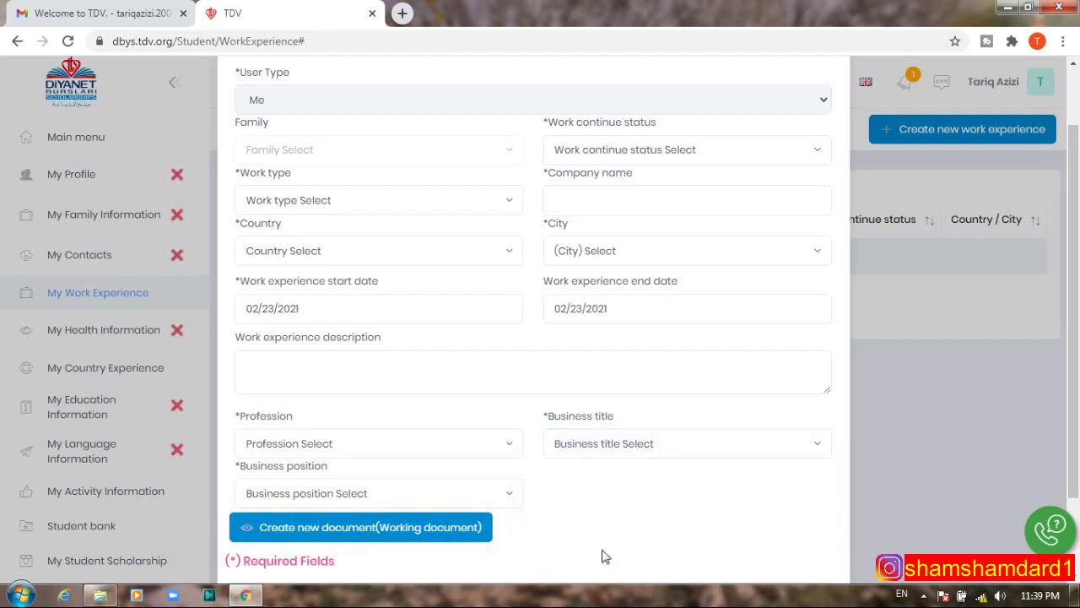
{"action": "scroll", "coordinate": [602, 557], "scroll_direction": "down", "scroll_amount": 2}
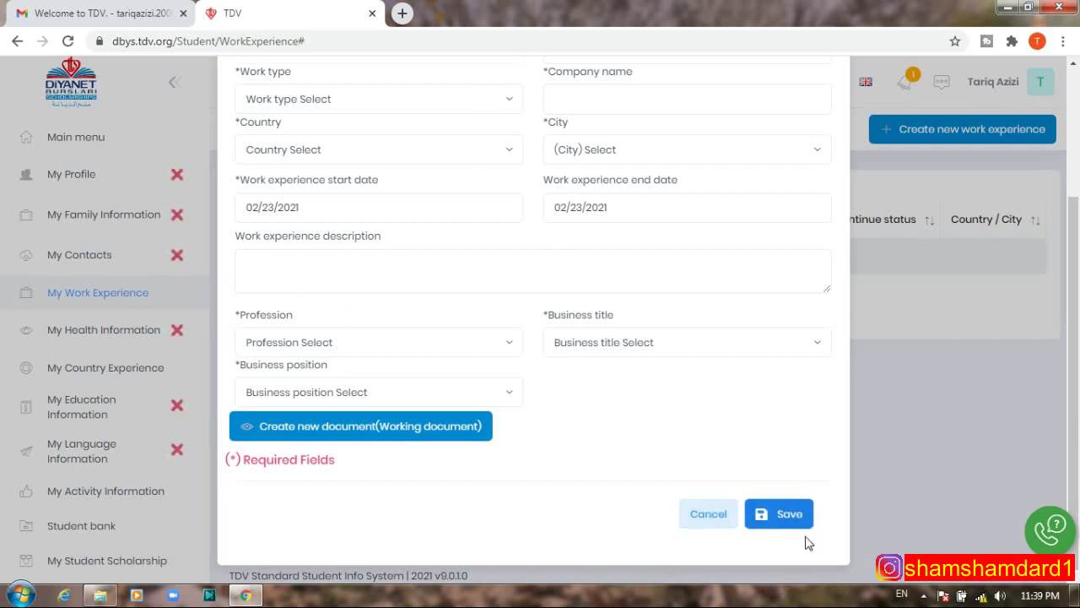
{"action": "left_click", "coordinate": [729, 521]}
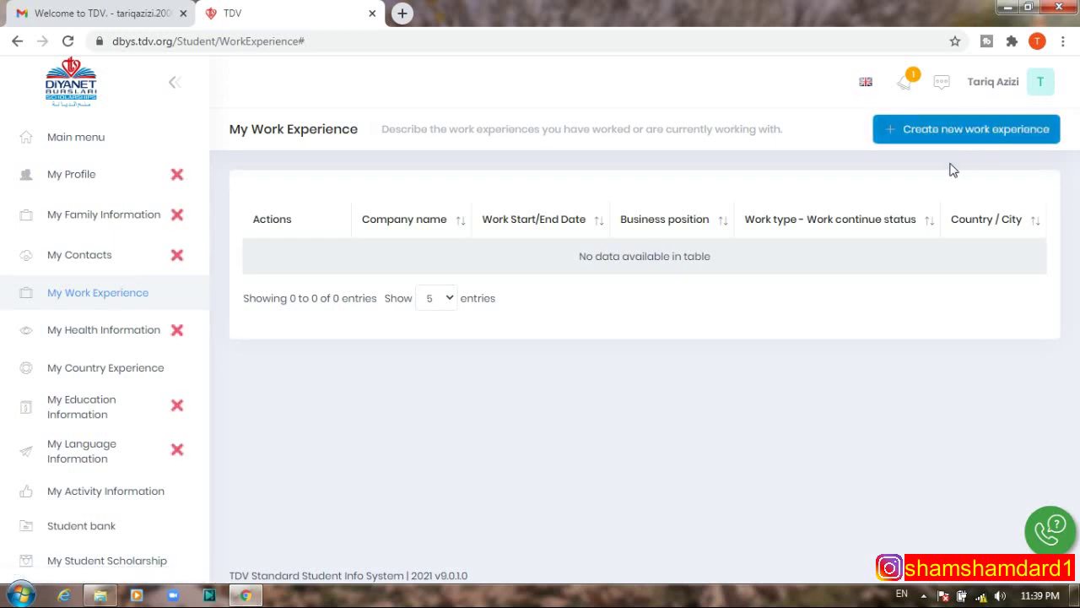
- Keep the table at 5 entries per page and open My Health Information
{"action": "left_click", "coordinate": [436, 300]}
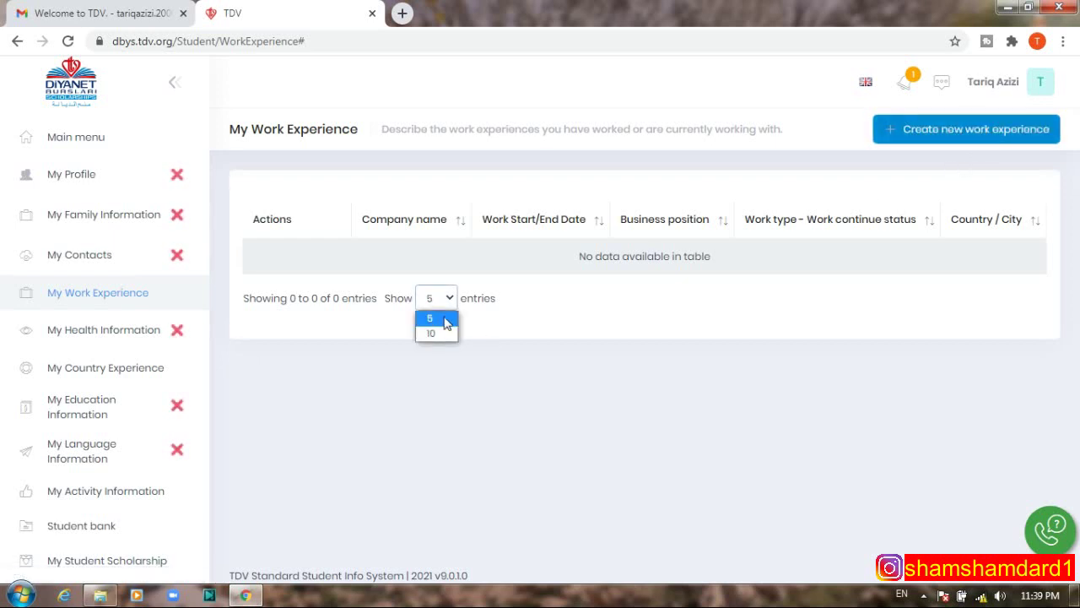
{"action": "left_click", "coordinate": [435, 319]}
{"action": "left_click", "coordinate": [444, 297]}
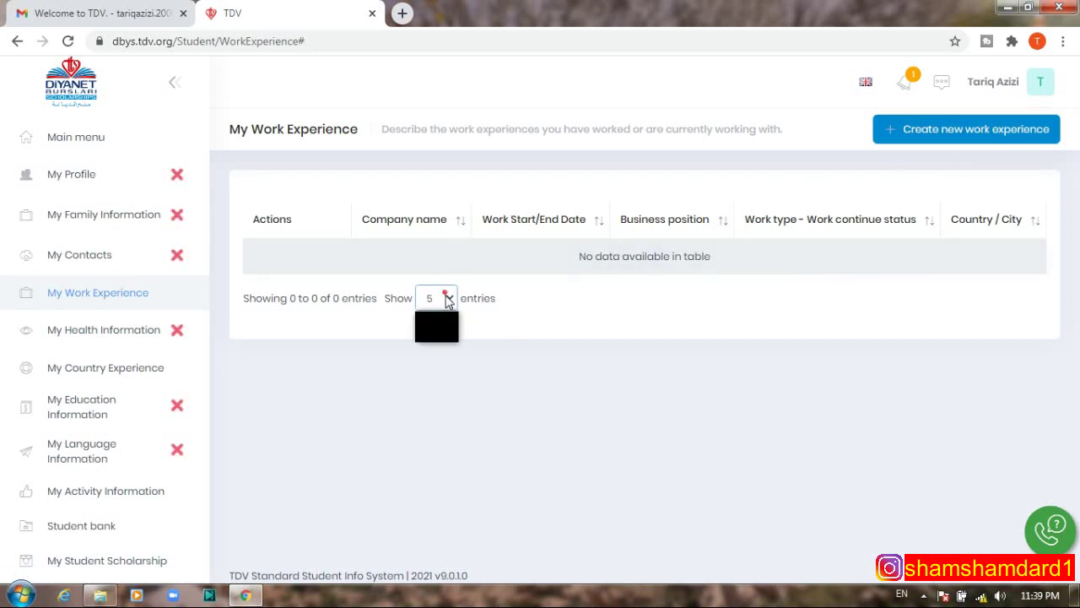
{"action": "left_click", "coordinate": [489, 376]}
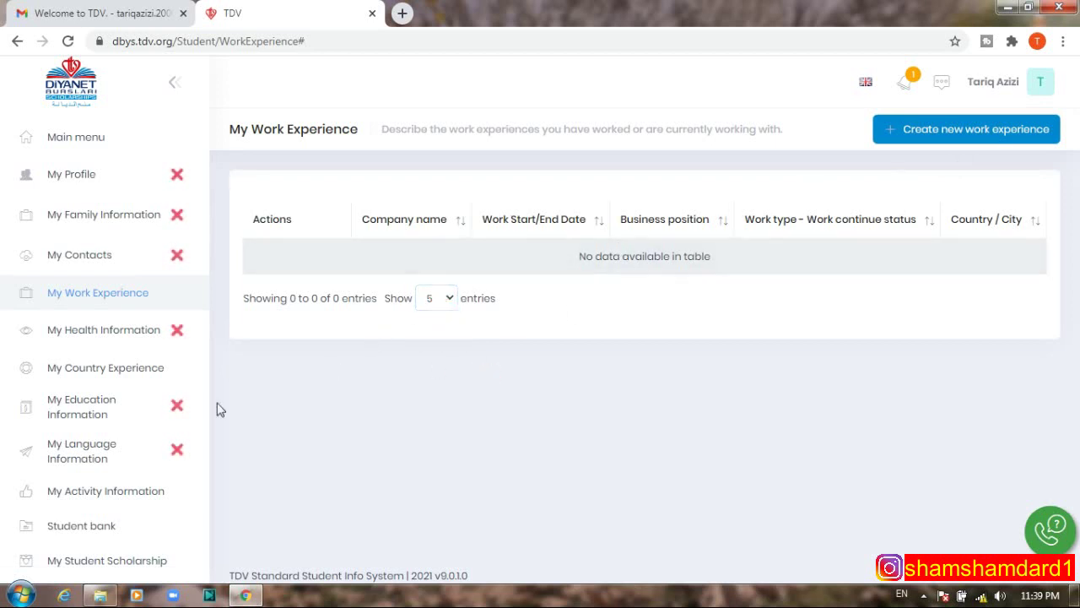
{"action": "left_click", "coordinate": [112, 335]}
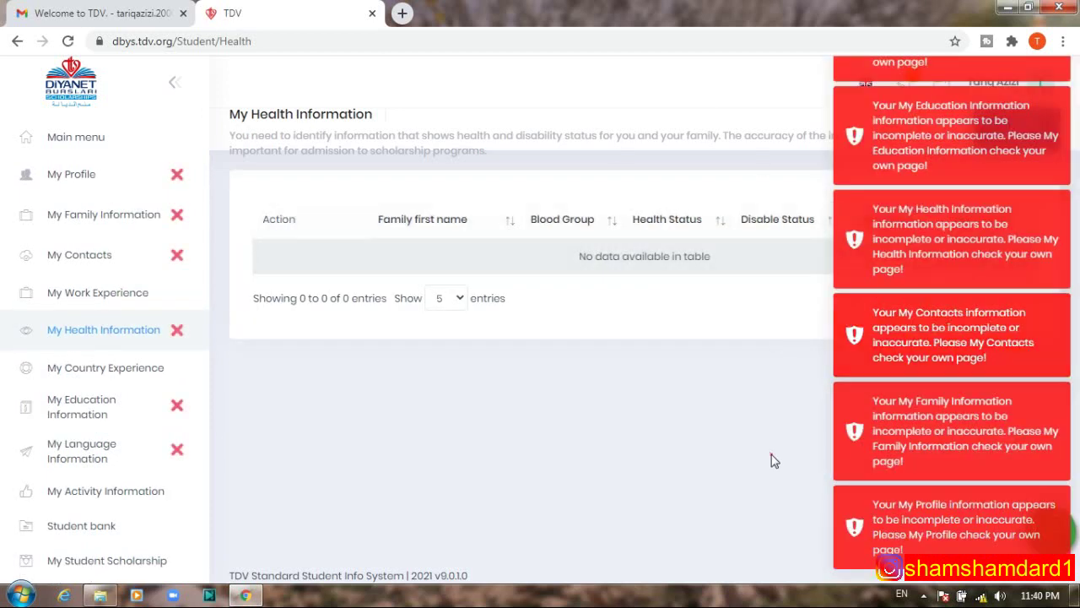
- Create a new health record with Health Status 'In life' and show the Disabled Status options
{"action": "left_click", "coordinate": [1020, 136]}
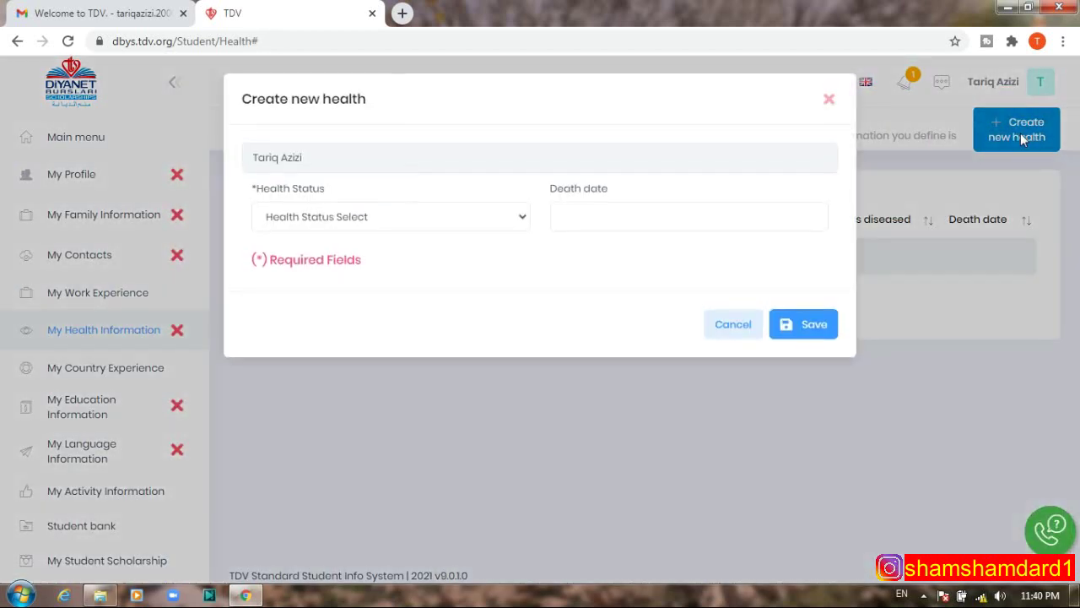
{"action": "left_click", "coordinate": [415, 224]}
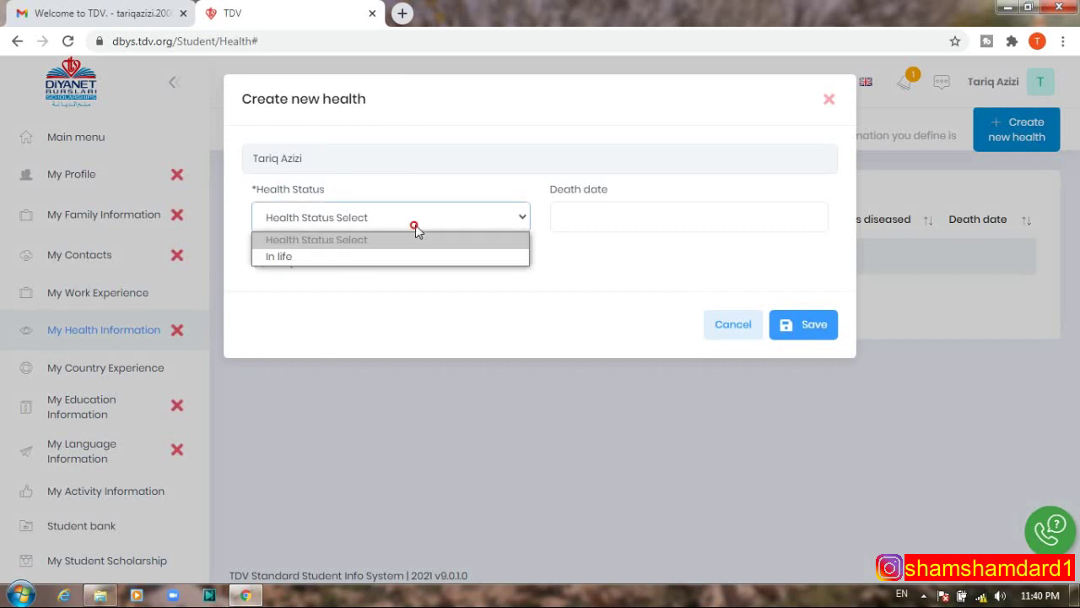
{"action": "left_click", "coordinate": [297, 258]}
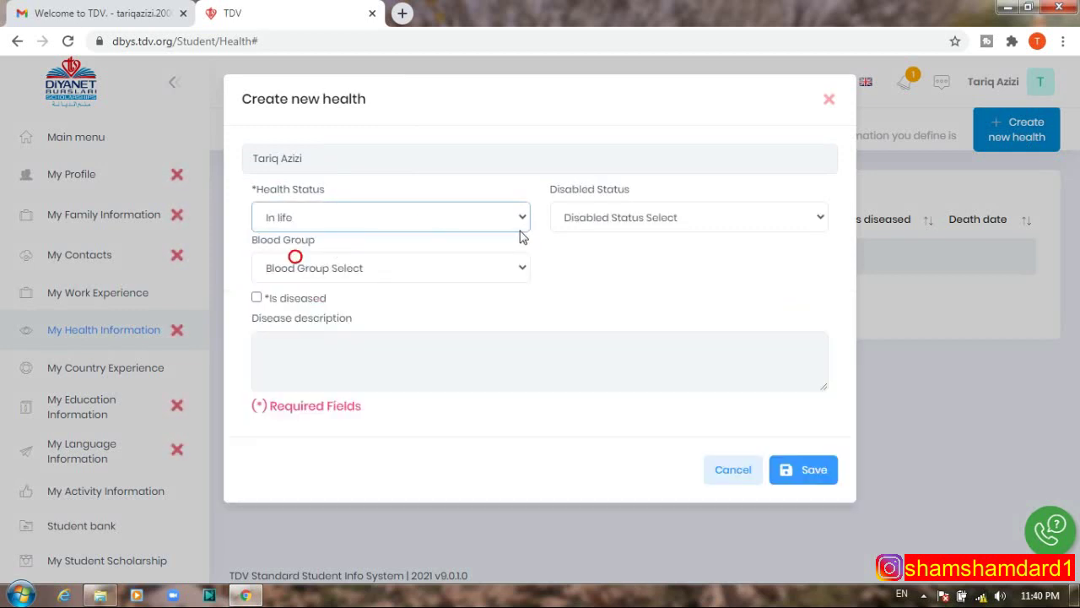
{"action": "left_click", "coordinate": [671, 221]}
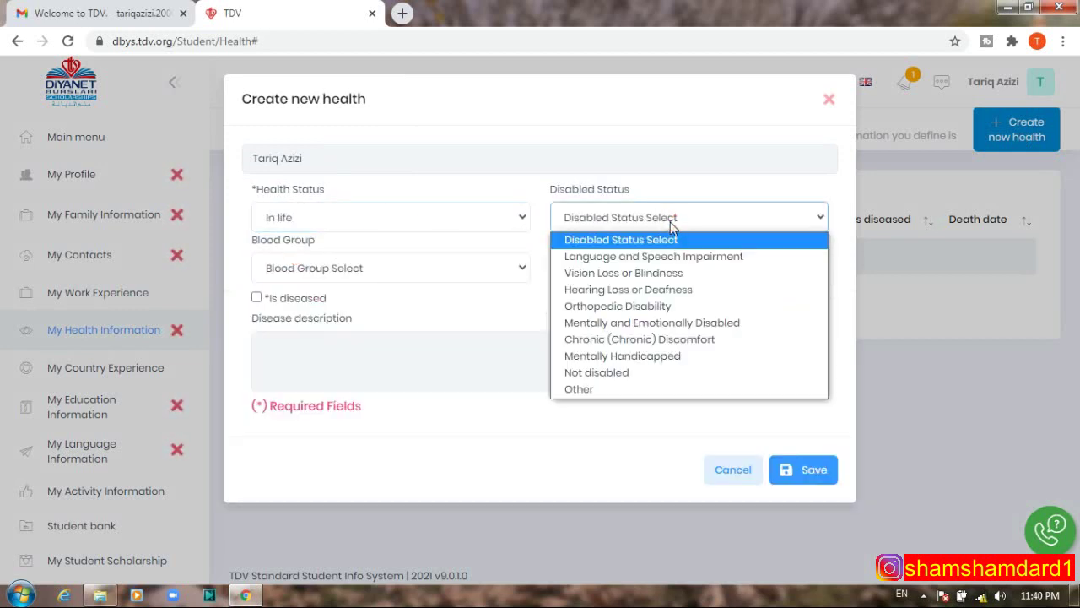
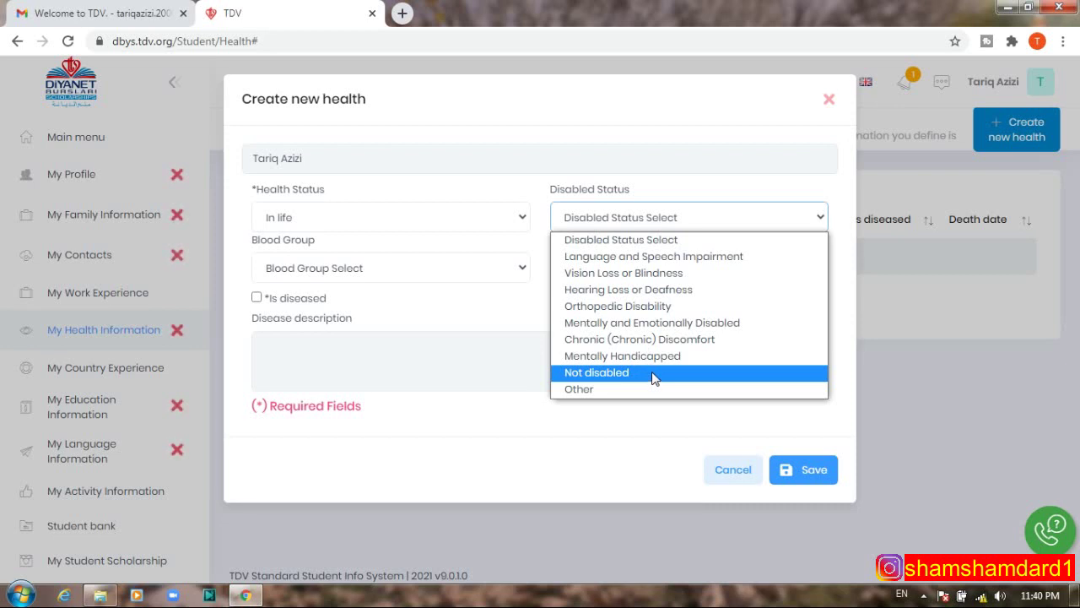
- Set Disabled Status to 'Not disabled' in the new health entry
{"action": "left_click", "coordinate": [652, 374]}
{"action": "left_click", "coordinate": [634, 216]}
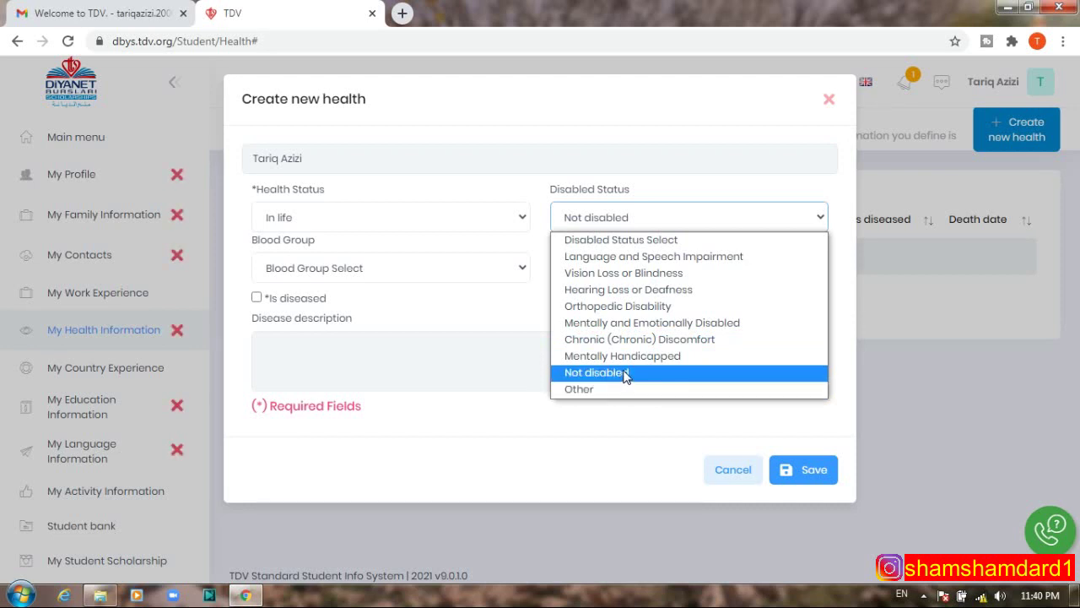
{"action": "left_click", "coordinate": [624, 372]}
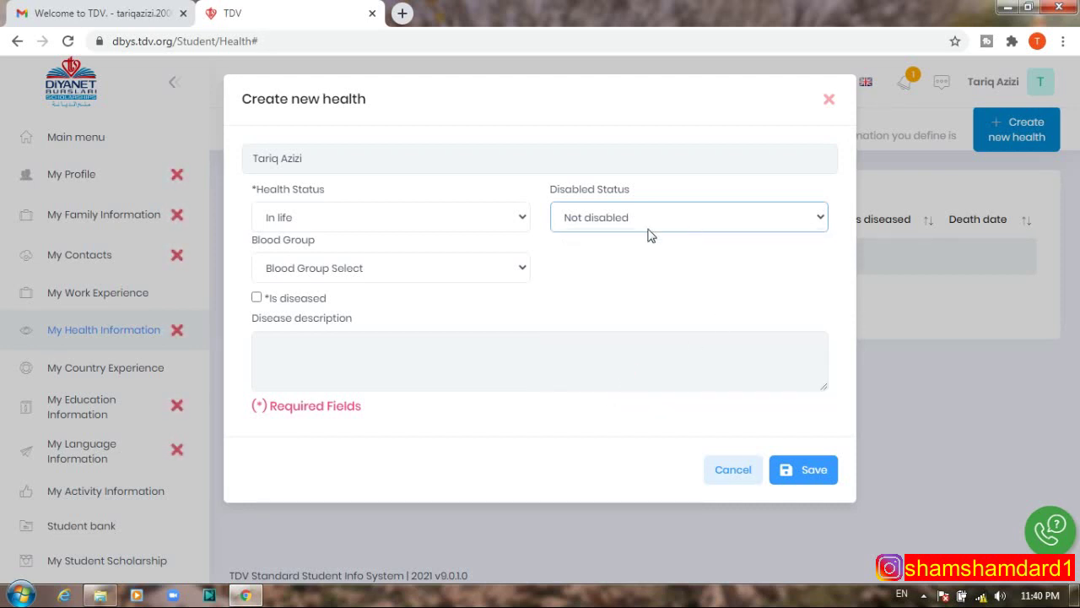
- Browse the blood groups without choosing one, and leave 'Is diseased' unticked
{"action": "left_click", "coordinate": [390, 277]}
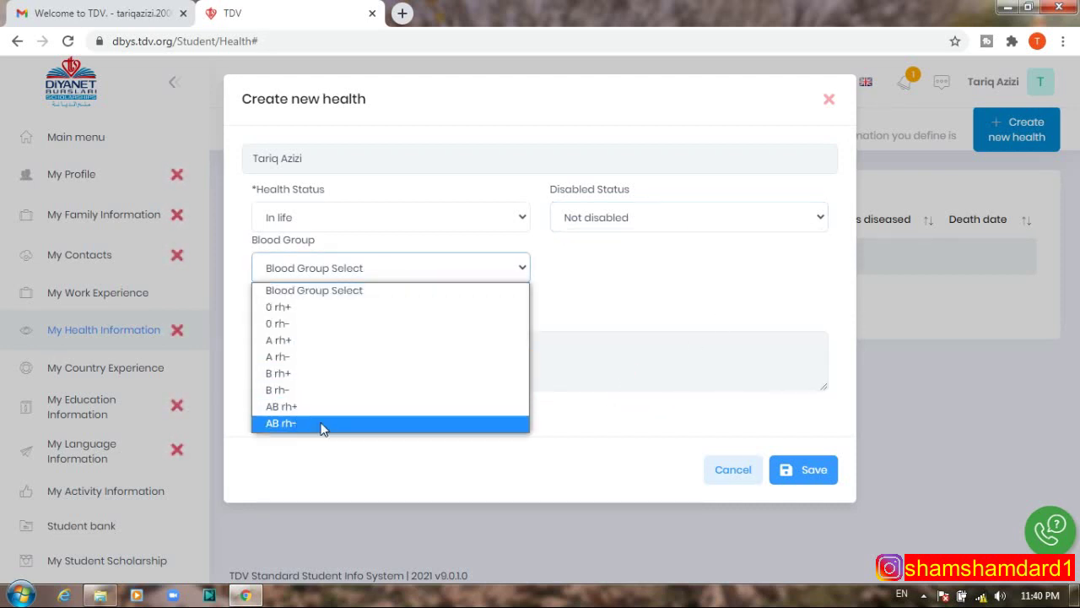
{"action": "left_click", "coordinate": [736, 282]}
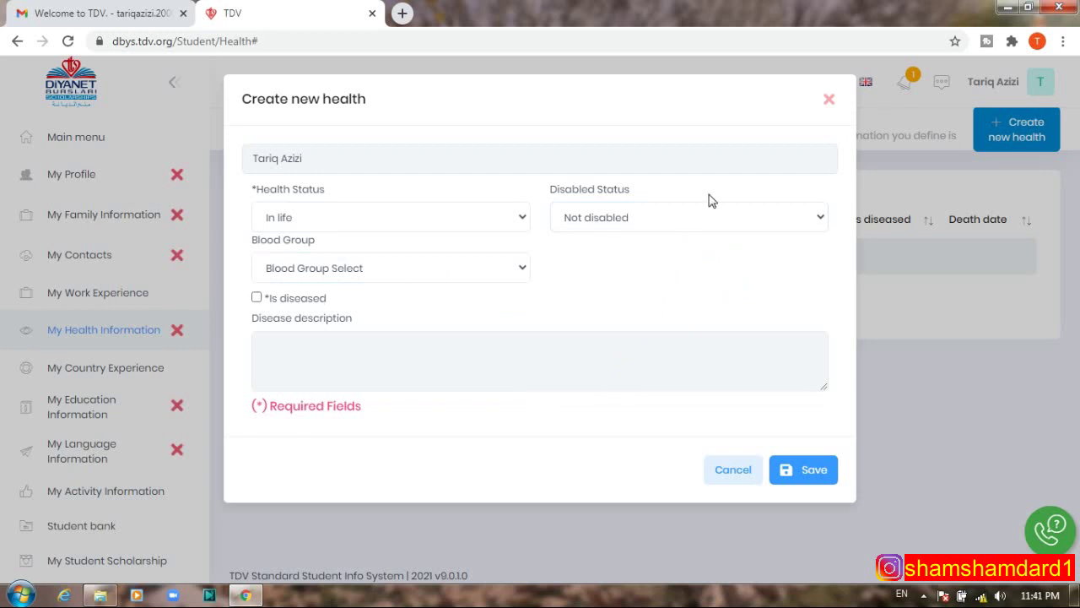
{"action": "left_click", "coordinate": [256, 299]}
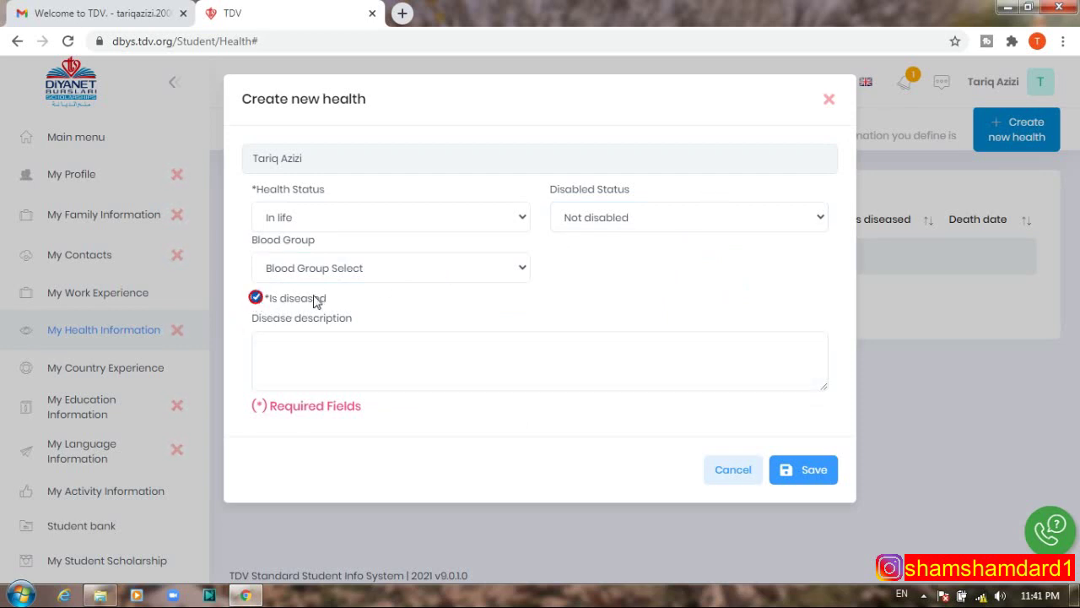
{"action": "left_click", "coordinate": [256, 297]}
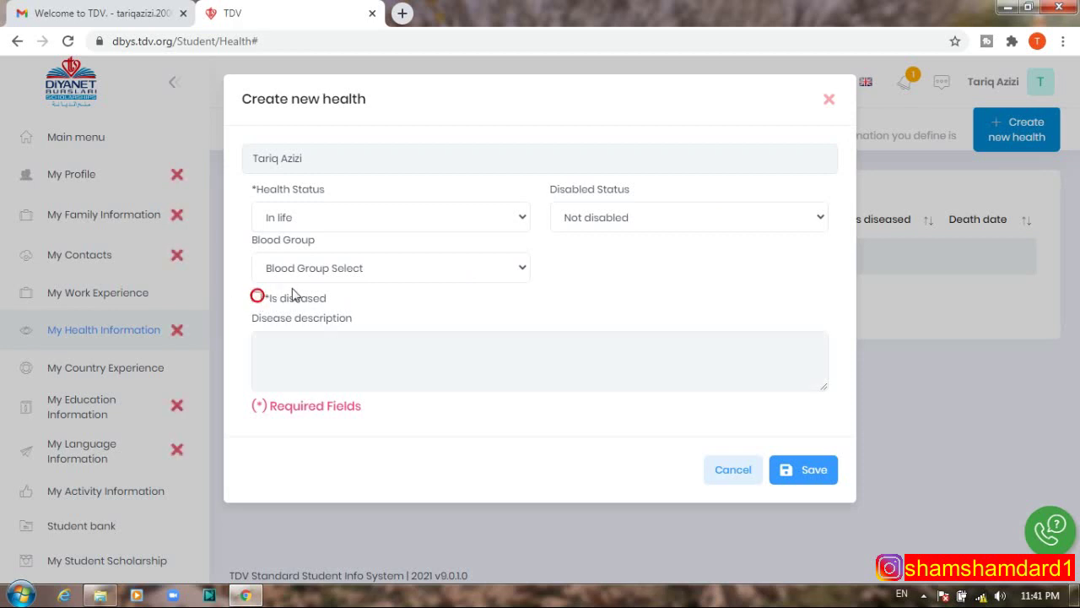
{"action": "left_click", "coordinate": [297, 349]}
- Cancel the health entry, keep 5 rows per page, and go to My Country Experience
{"action": "left_click", "coordinate": [750, 480]}
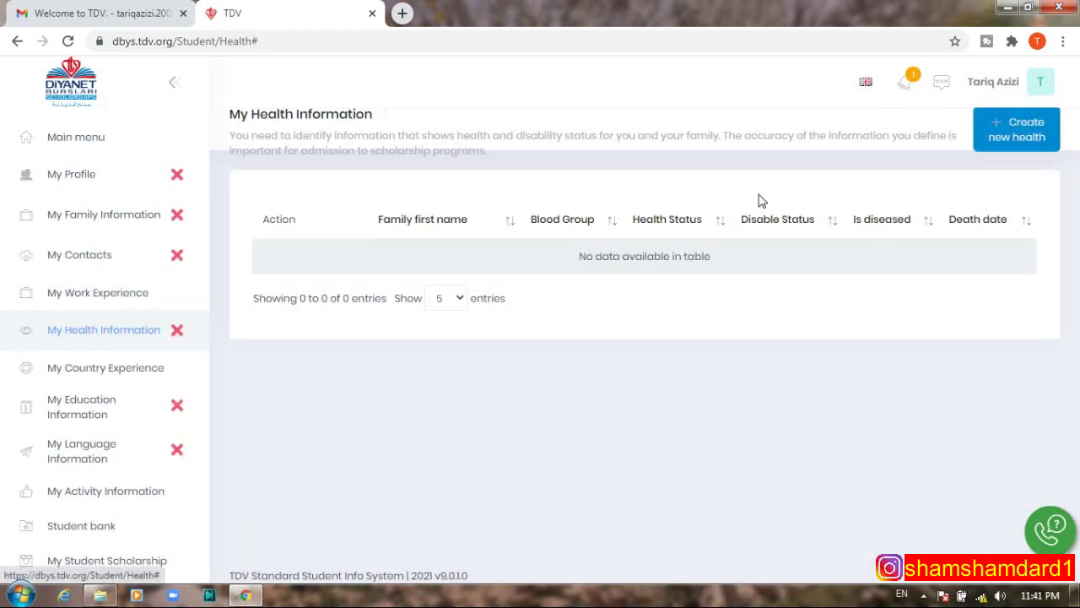
{"action": "left_click", "coordinate": [456, 301]}
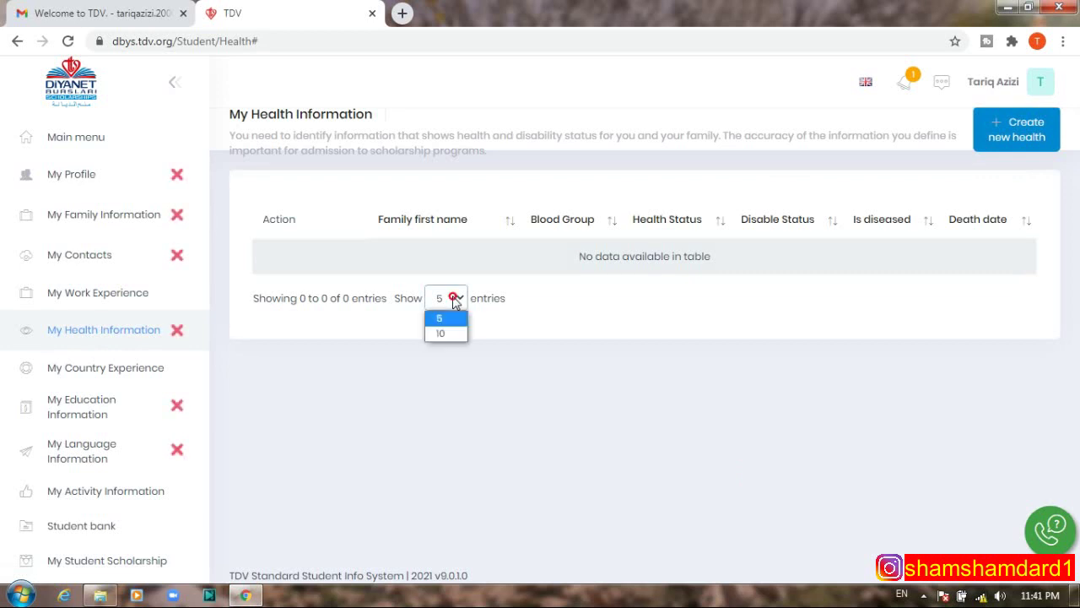
{"action": "left_click", "coordinate": [628, 393]}
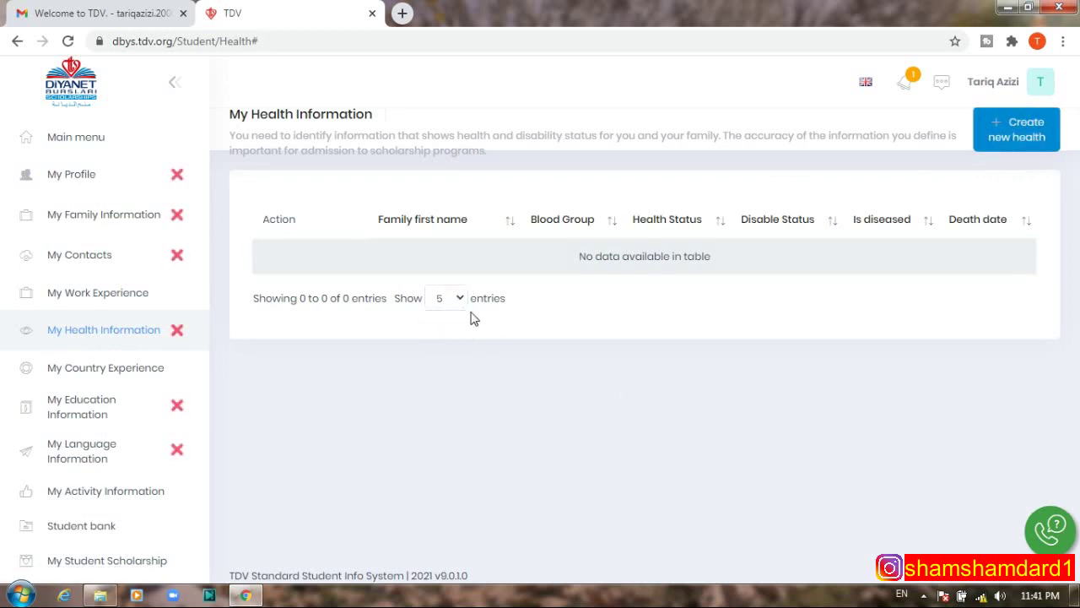
{"action": "left_click", "coordinate": [133, 371]}
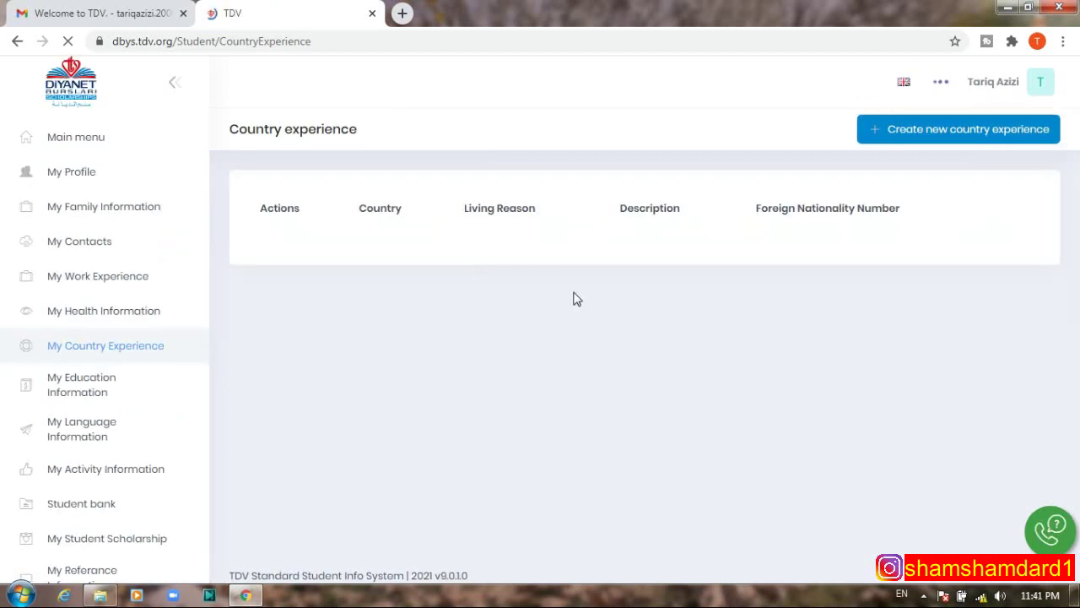
- Open the 'Create new country experience' form
{"action": "left_click", "coordinate": [616, 409]}
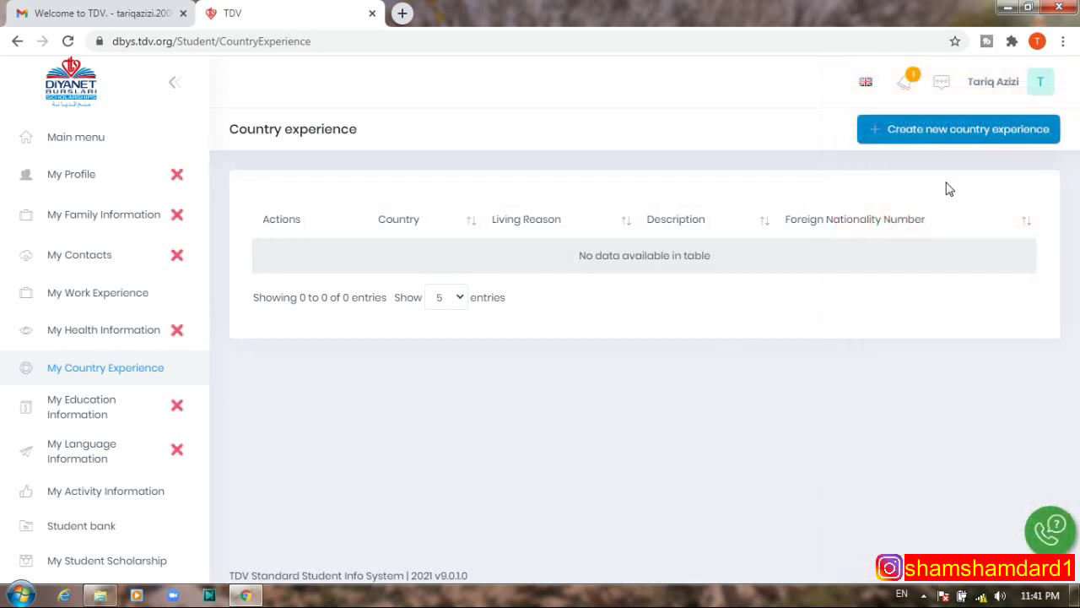
{"action": "left_click", "coordinate": [958, 133]}
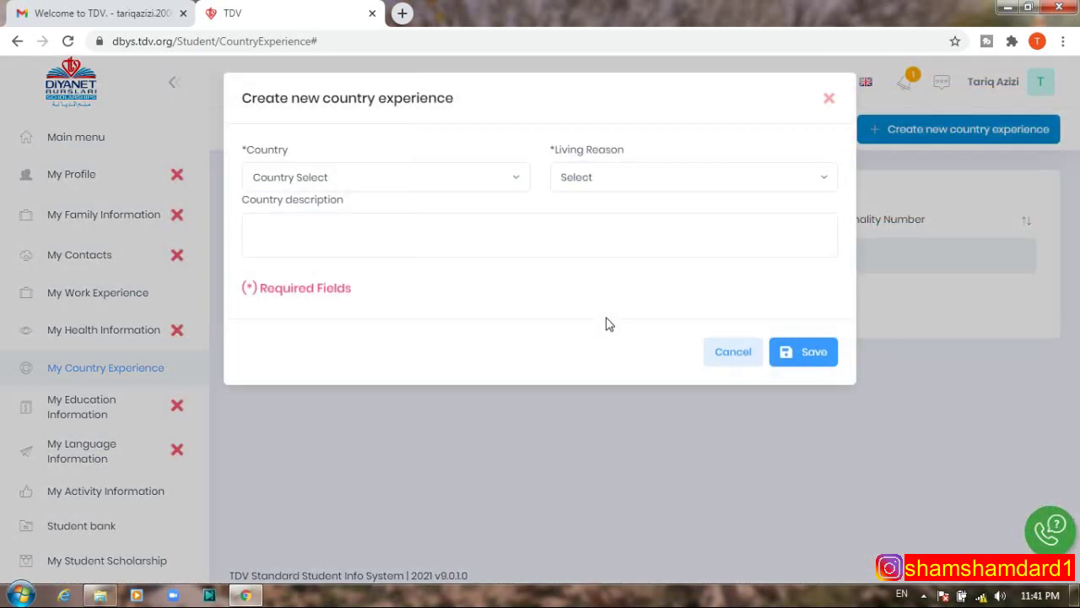
- Choose Germany as the country in the Country dropdown
{"action": "left_click", "coordinate": [459, 187]}
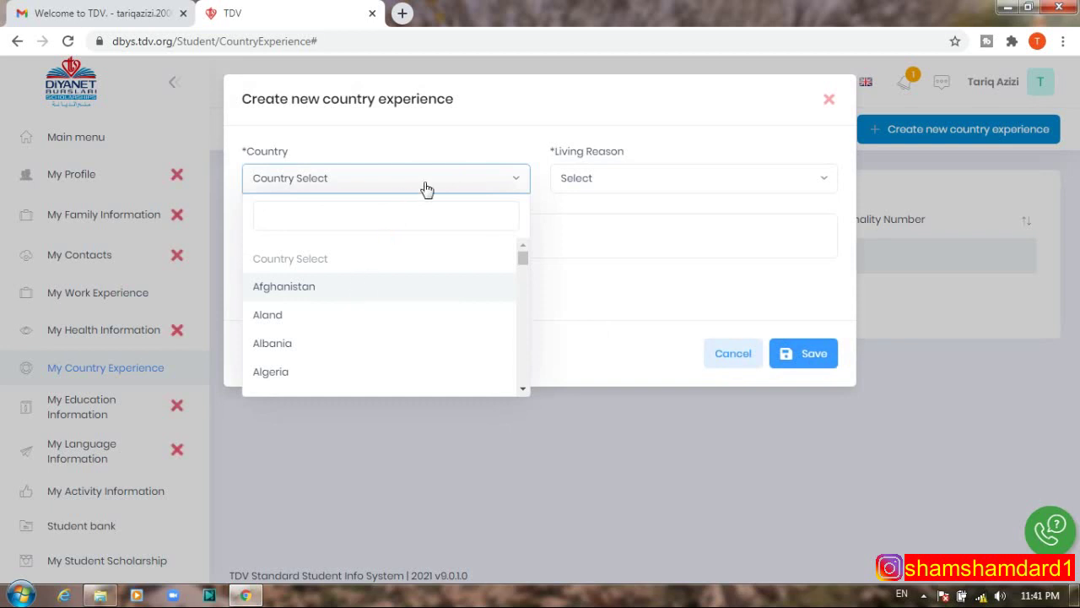
{"action": "left_click", "coordinate": [429, 187]}
{"action": "left_click", "coordinate": [616, 182]}
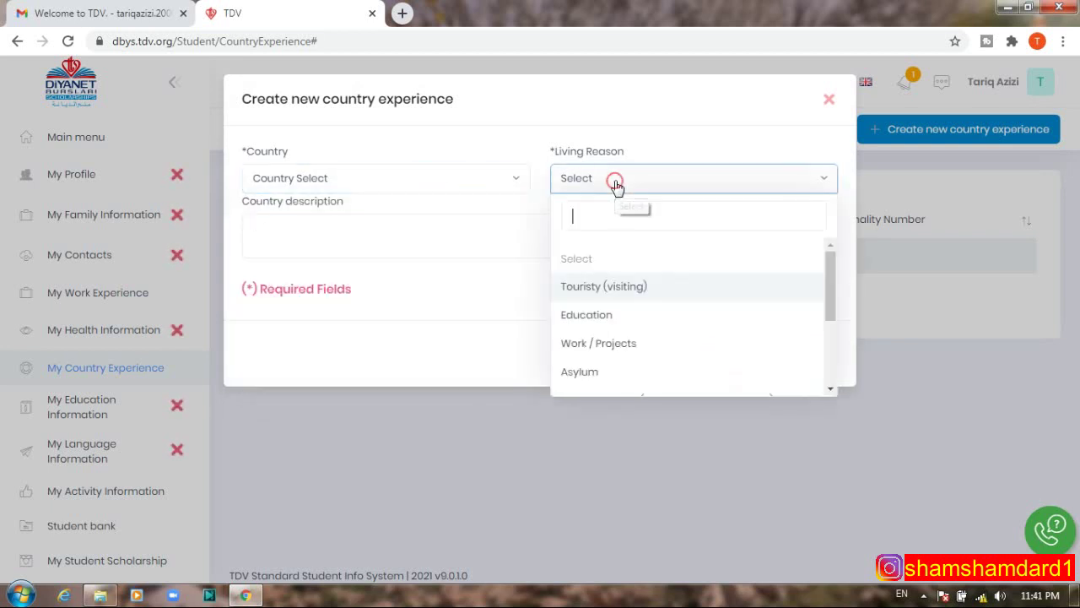
{"action": "left_click", "coordinate": [441, 183]}
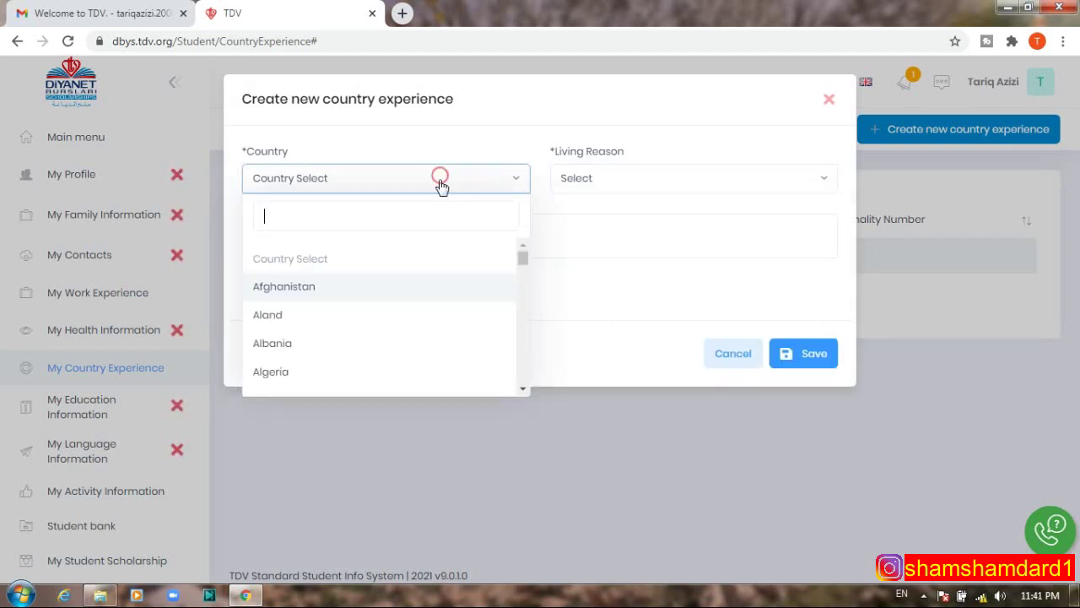
{"action": "scroll", "coordinate": [406, 302], "scroll_direction": "down", "scroll_amount": 3}
{"action": "scroll", "coordinate": [406, 301], "scroll_direction": "down", "scroll_amount": 10}
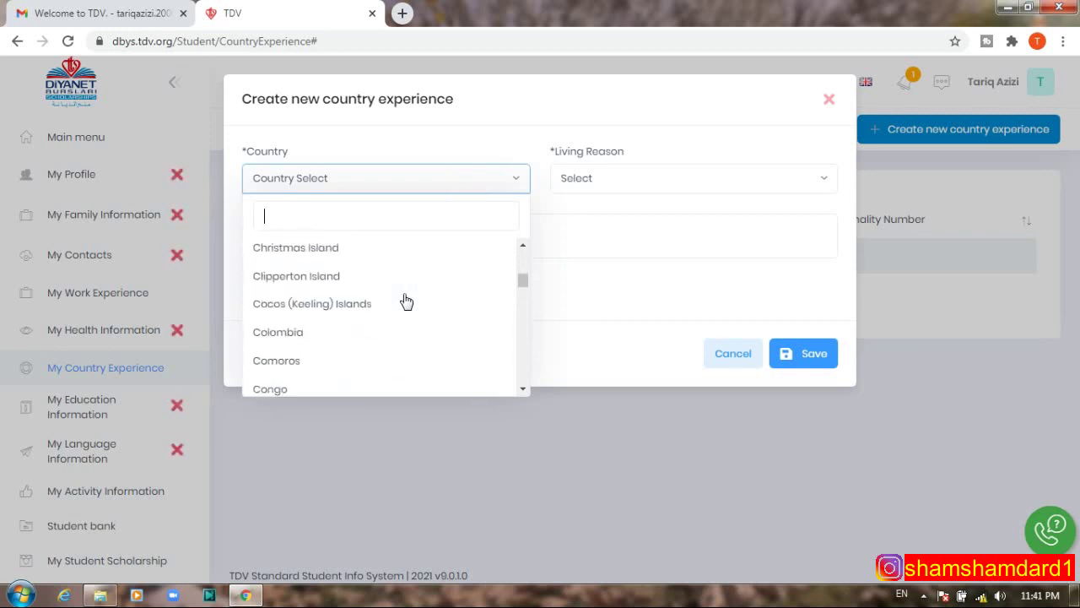
{"action": "scroll", "coordinate": [313, 343], "scroll_direction": "down", "scroll_amount": 3}
{"action": "scroll", "coordinate": [312, 342], "scroll_direction": "down", "scroll_amount": 5}
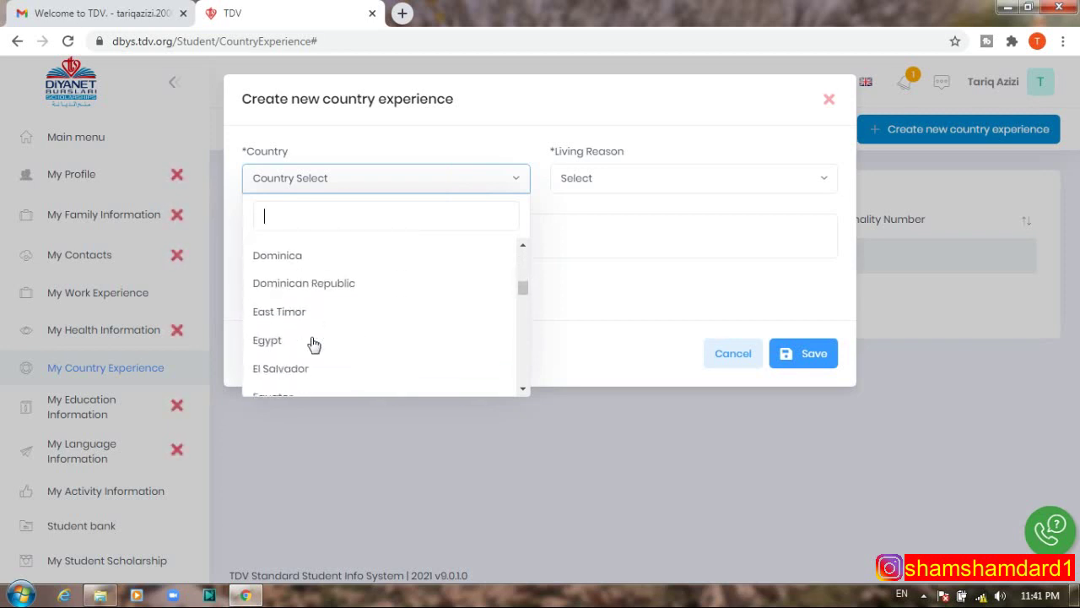
{"action": "scroll", "coordinate": [317, 341], "scroll_direction": "down", "scroll_amount": 4}
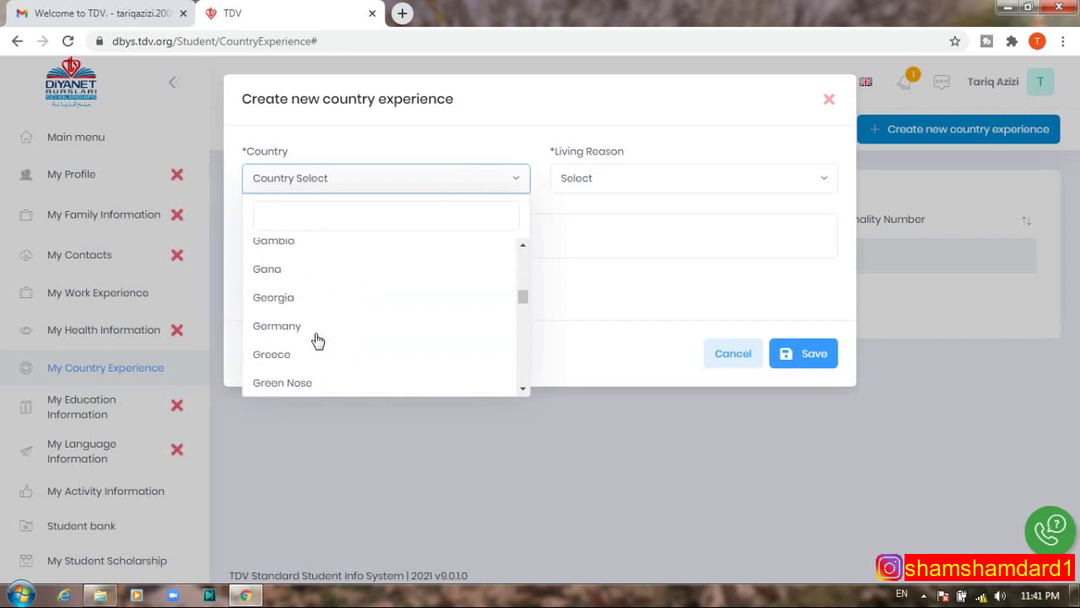
{"action": "left_click", "coordinate": [317, 336]}
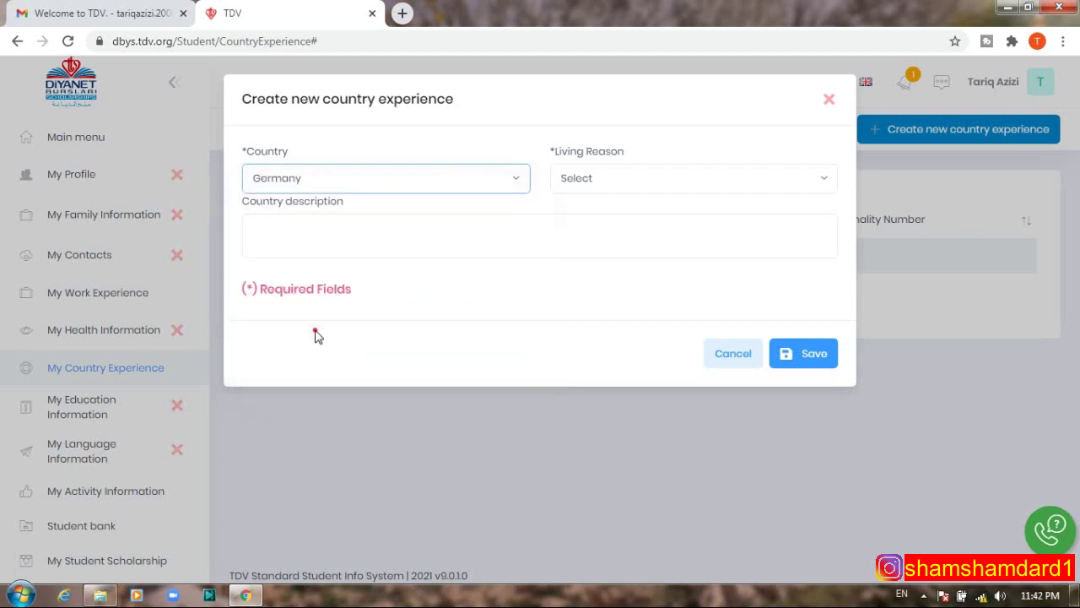
- Browse Living Reason options without choosing, leave the description empty, and cancel the form
{"action": "left_click", "coordinate": [660, 181]}
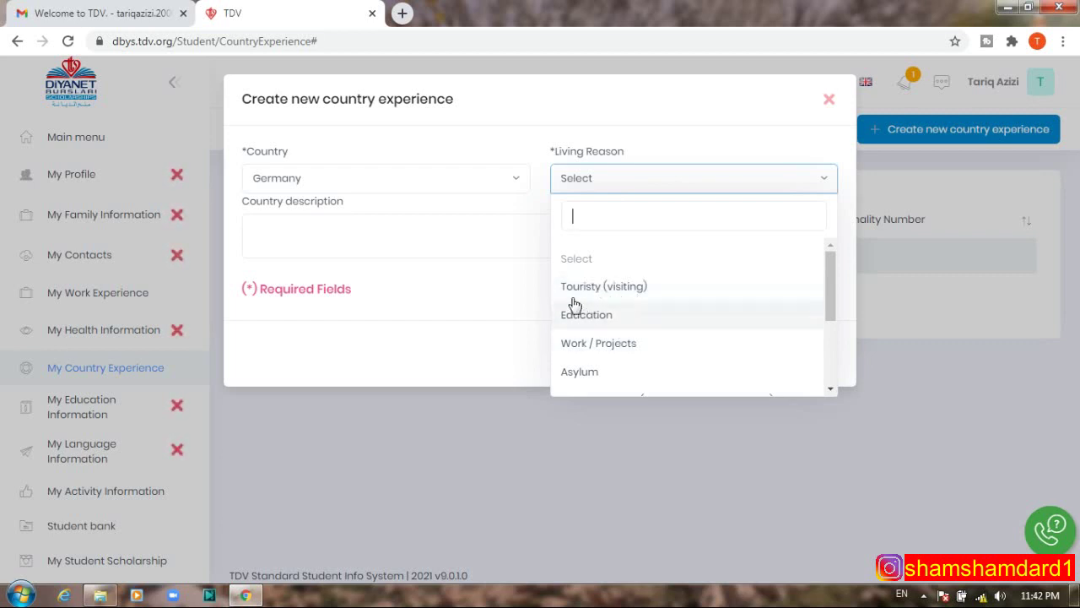
{"action": "scroll", "coordinate": [623, 330], "scroll_direction": "down", "scroll_amount": 1}
{"action": "scroll", "coordinate": [621, 321], "scroll_direction": "down", "scroll_amount": 1}
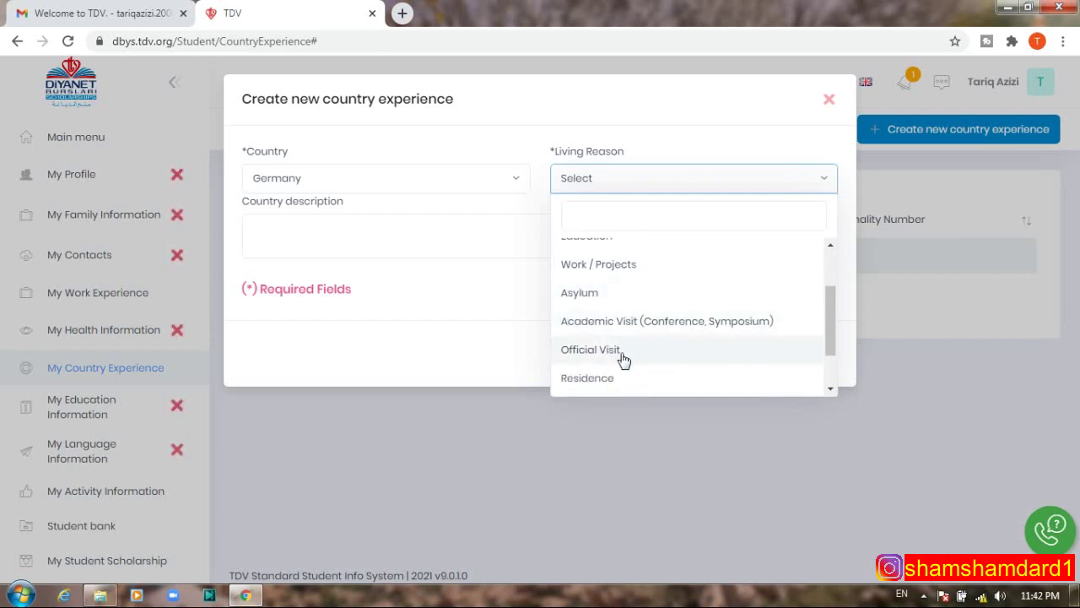
{"action": "scroll", "coordinate": [622, 361], "scroll_direction": "down", "scroll_amount": 2}
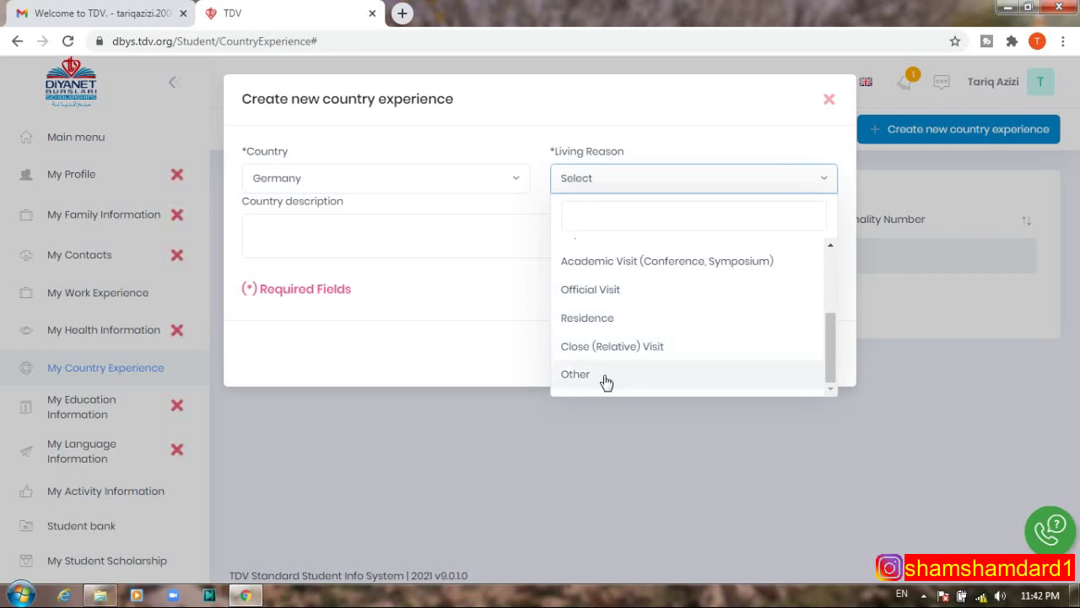
{"action": "scroll", "coordinate": [659, 348], "scroll_direction": "up", "scroll_amount": 4}
{"action": "left_click", "coordinate": [618, 470]}
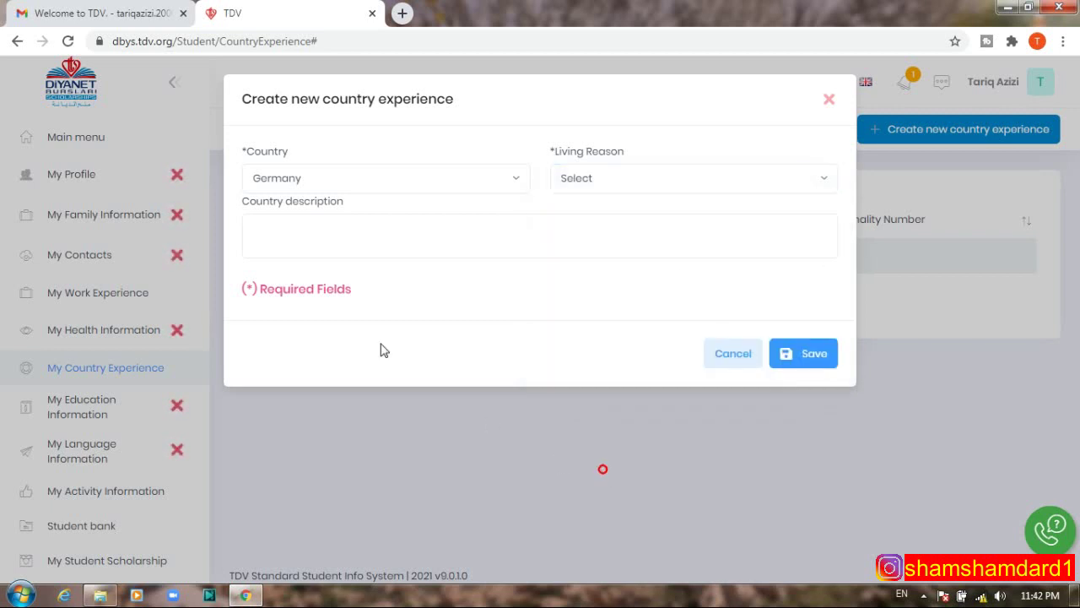
{"action": "left_click", "coordinate": [324, 228]}
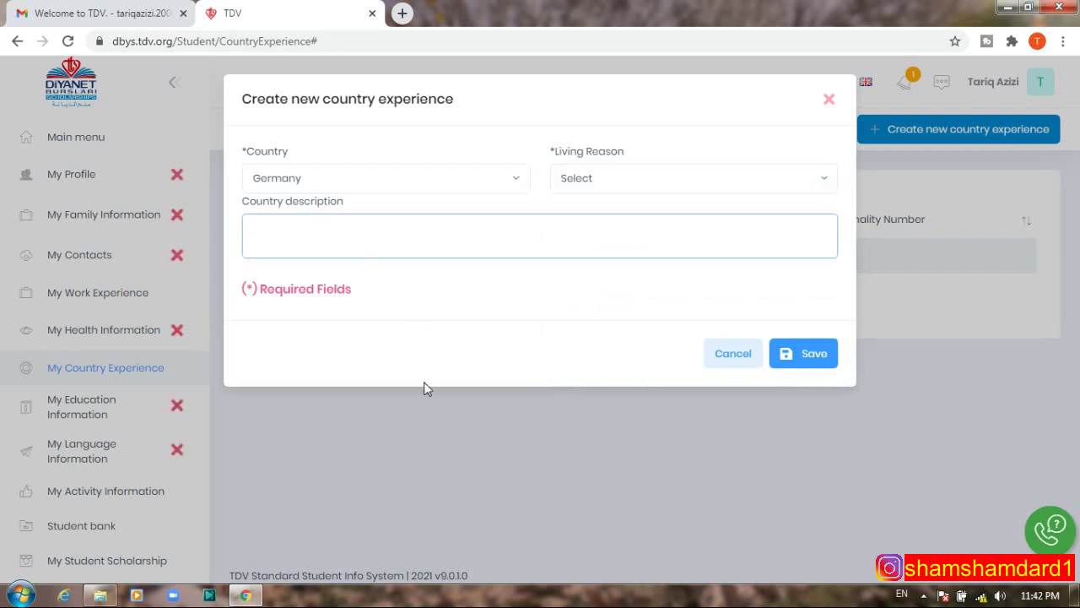
{"action": "left_click", "coordinate": [468, 364]}
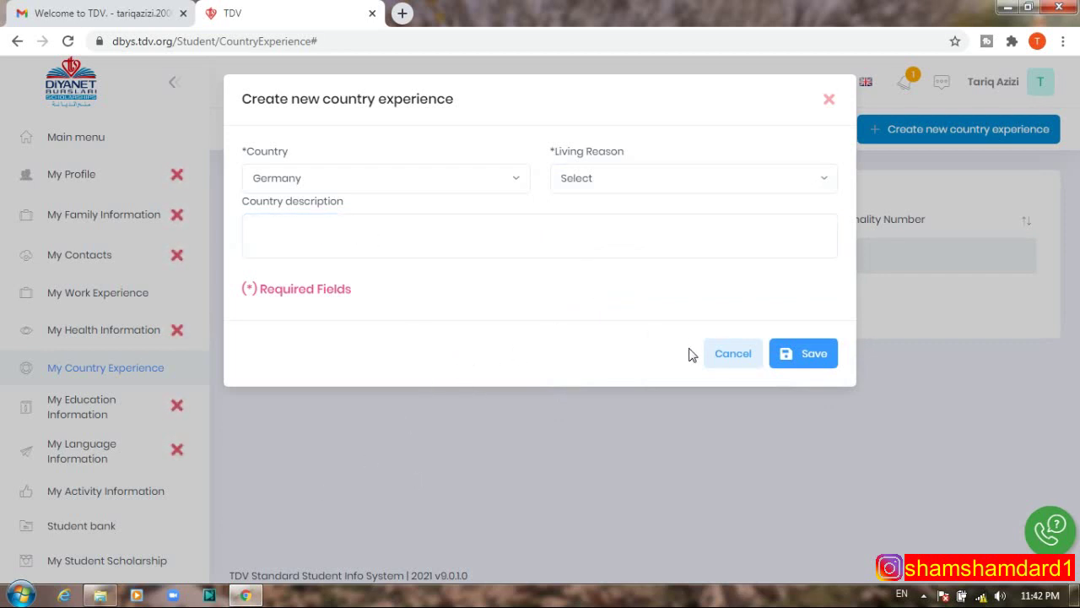
{"action": "left_click", "coordinate": [730, 361]}
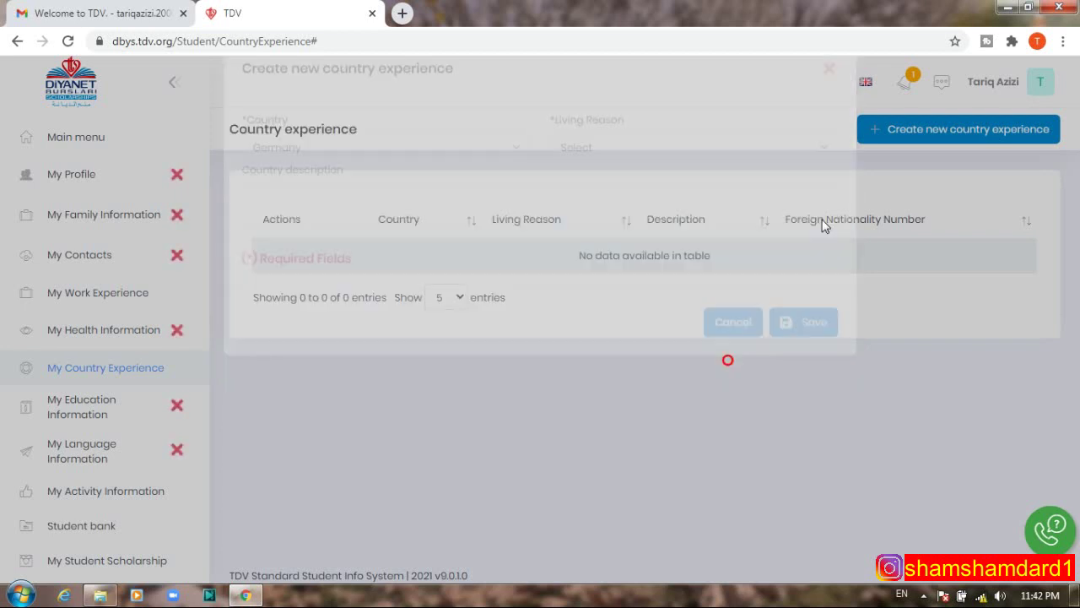
- Keep 5 entries per page on Country experience, then go to My Education Information
{"action": "left_click", "coordinate": [943, 140]}
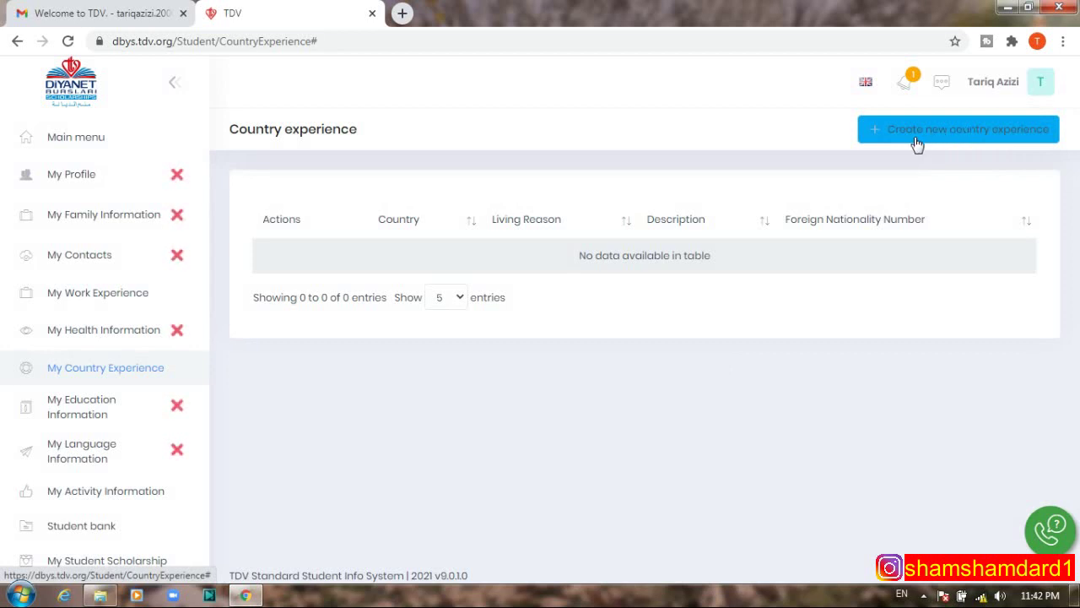
{"action": "left_click", "coordinate": [455, 298]}
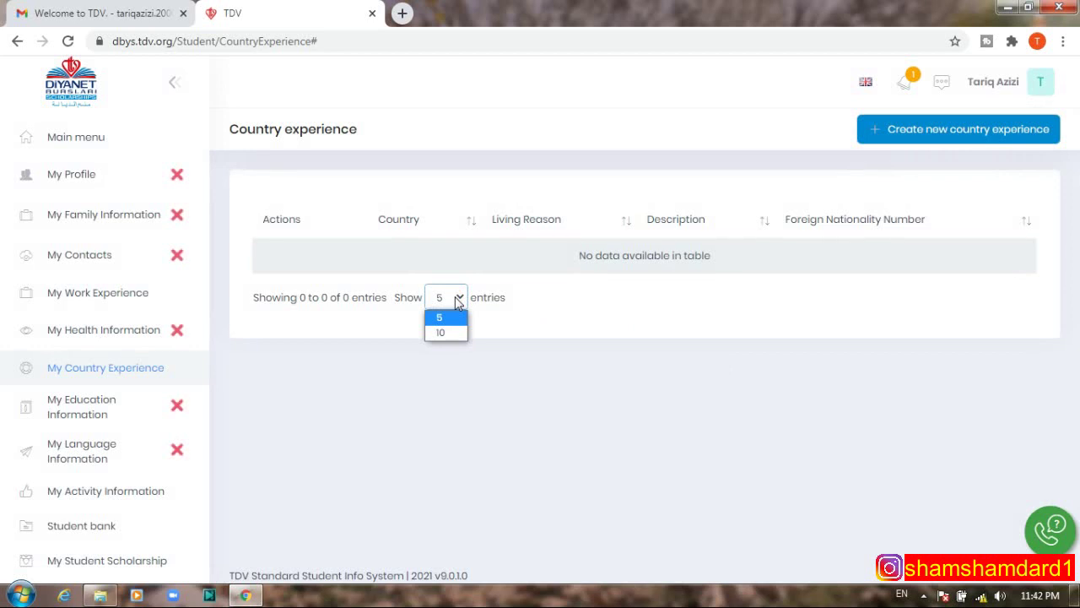
{"action": "left_click", "coordinate": [456, 300]}
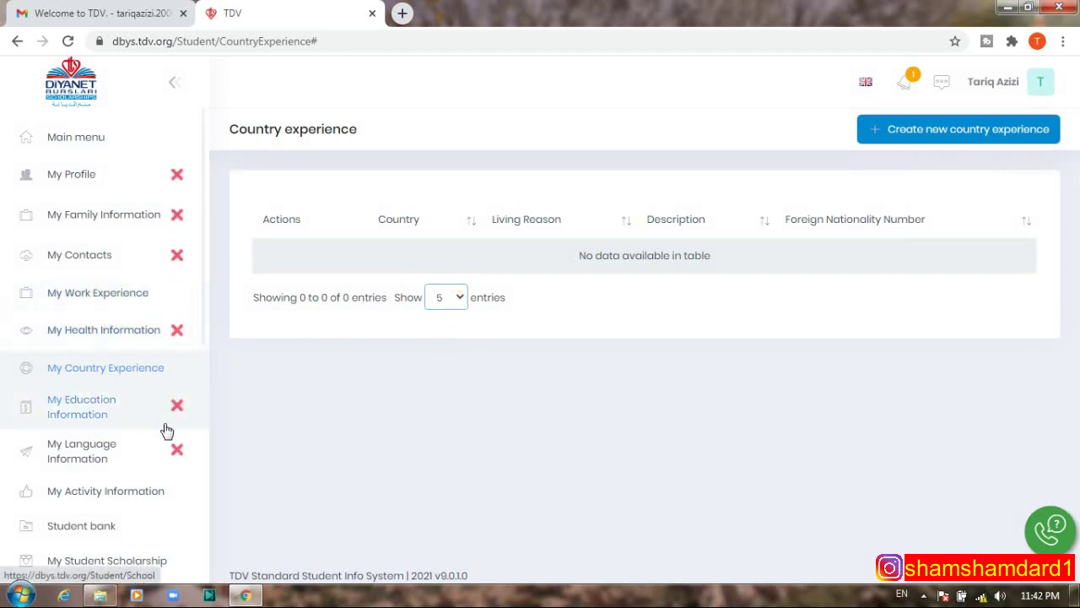
{"action": "left_click", "coordinate": [119, 413]}
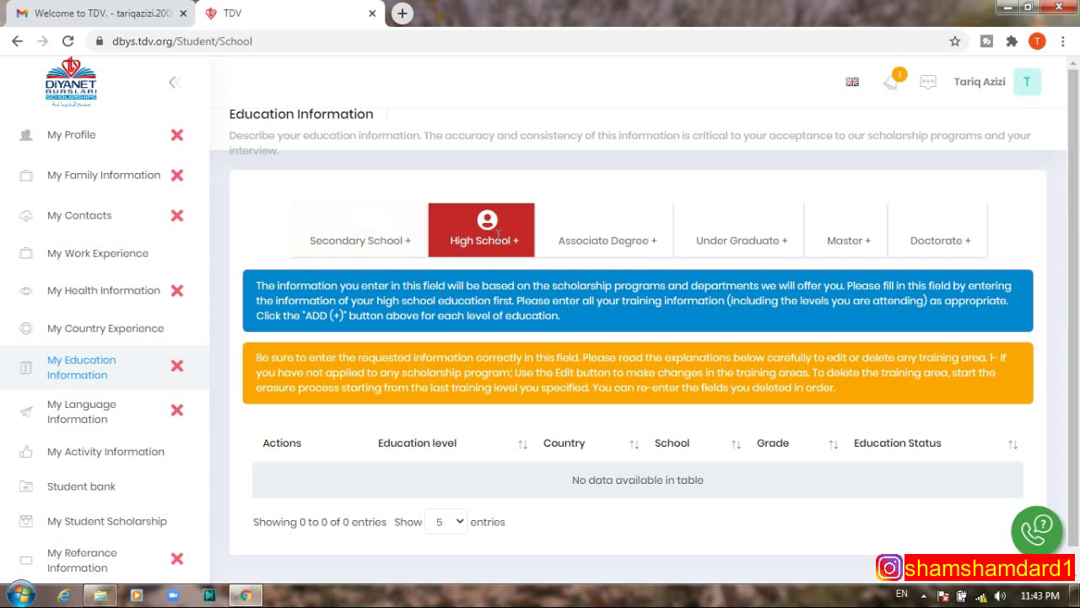
- Add a High School record and confirm the 'Are you sure?' prompt with Yes
{"action": "left_click", "coordinate": [494, 240]}
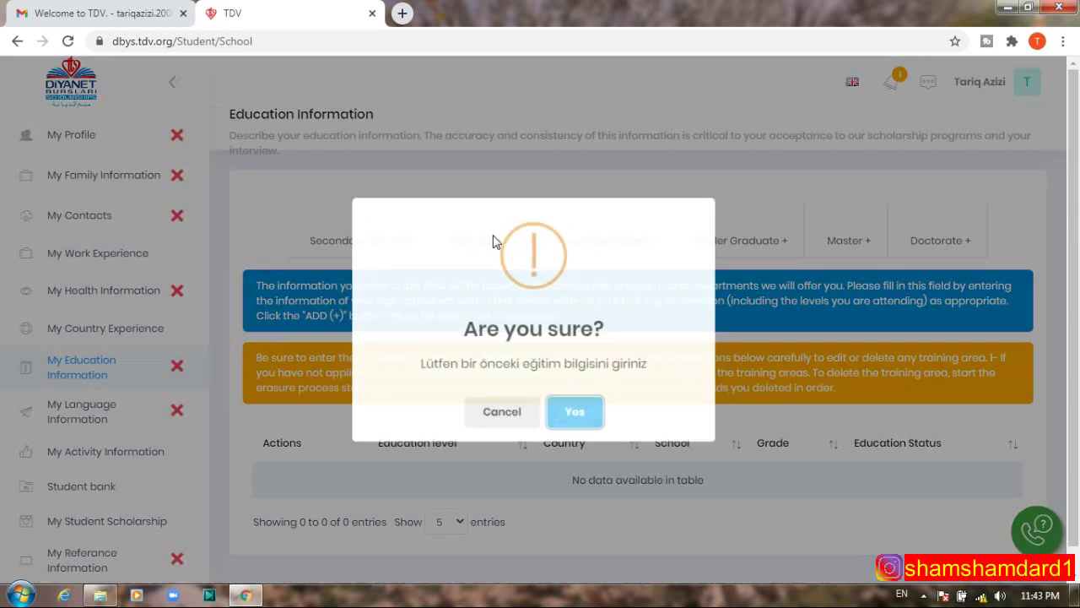
{"action": "left_click", "coordinate": [577, 421]}
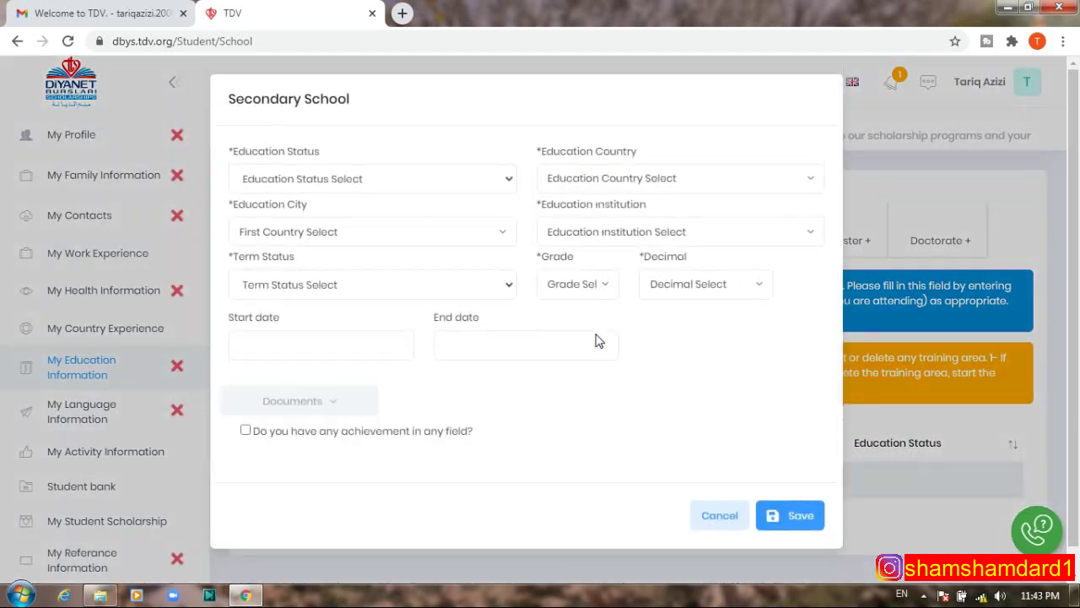
- Set Education Status to Graduated, leaving country, city and institution unselected
{"action": "left_click", "coordinate": [406, 182]}
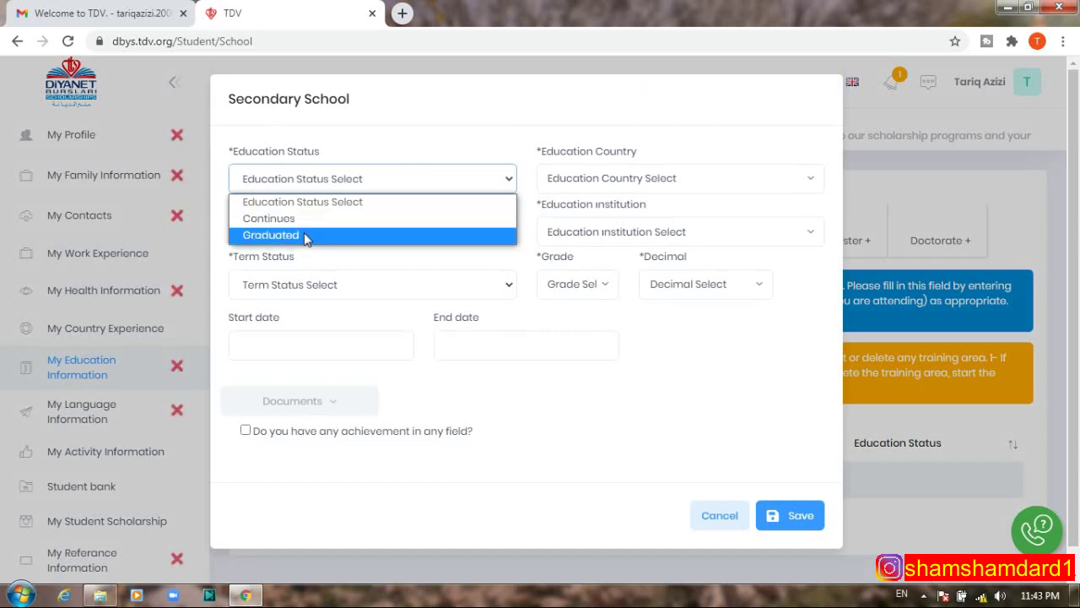
{"action": "left_click", "coordinate": [304, 235]}
{"action": "left_click", "coordinate": [368, 176]}
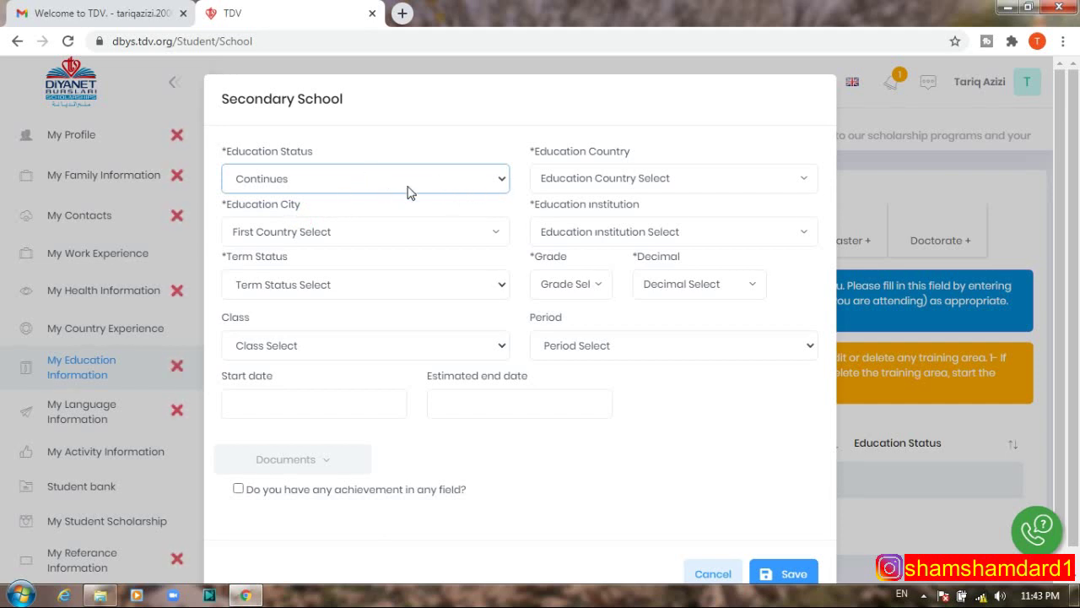
{"action": "left_click", "coordinate": [409, 183]}
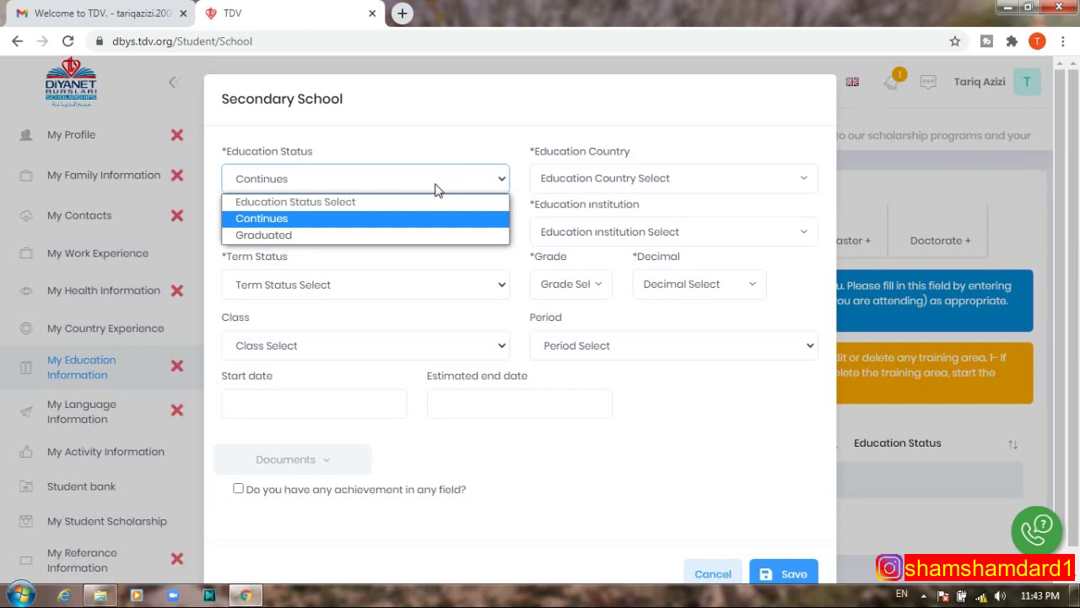
{"action": "left_click", "coordinate": [297, 236]}
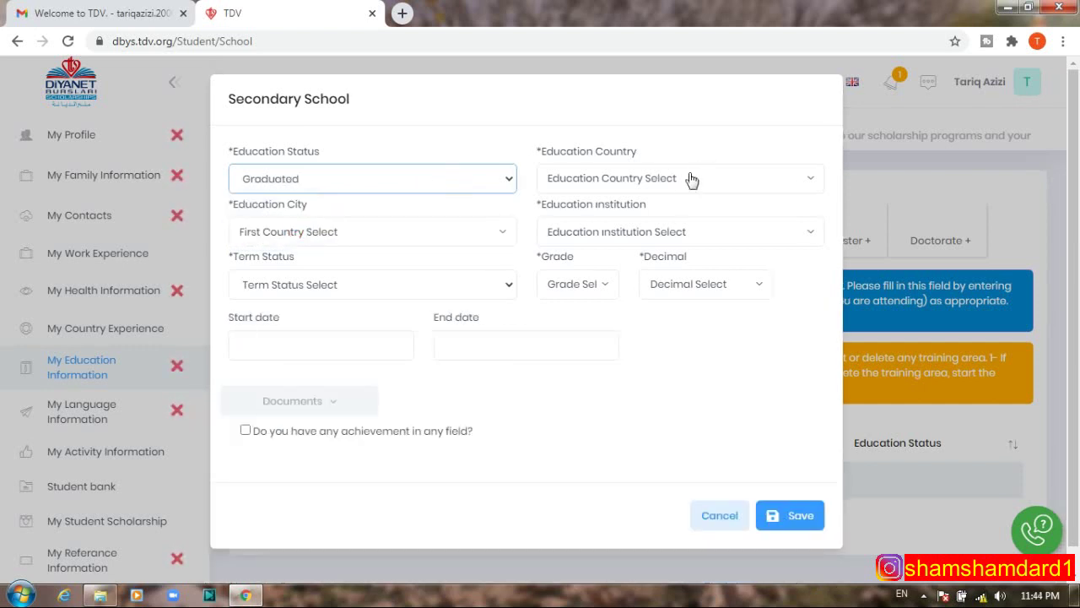
{"action": "left_click", "coordinate": [669, 187]}
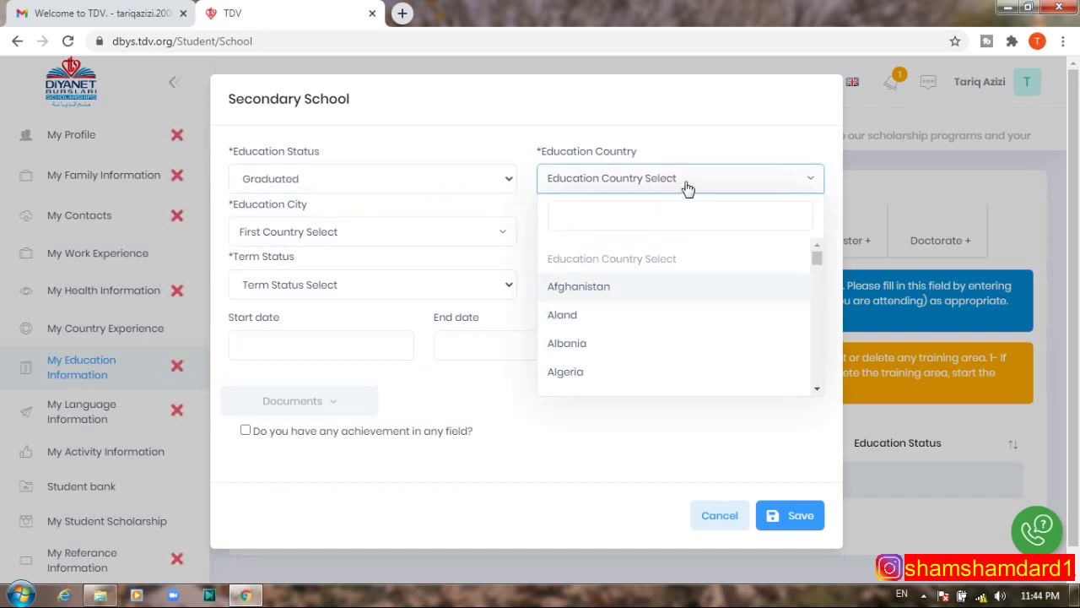
{"action": "left_click", "coordinate": [684, 183]}
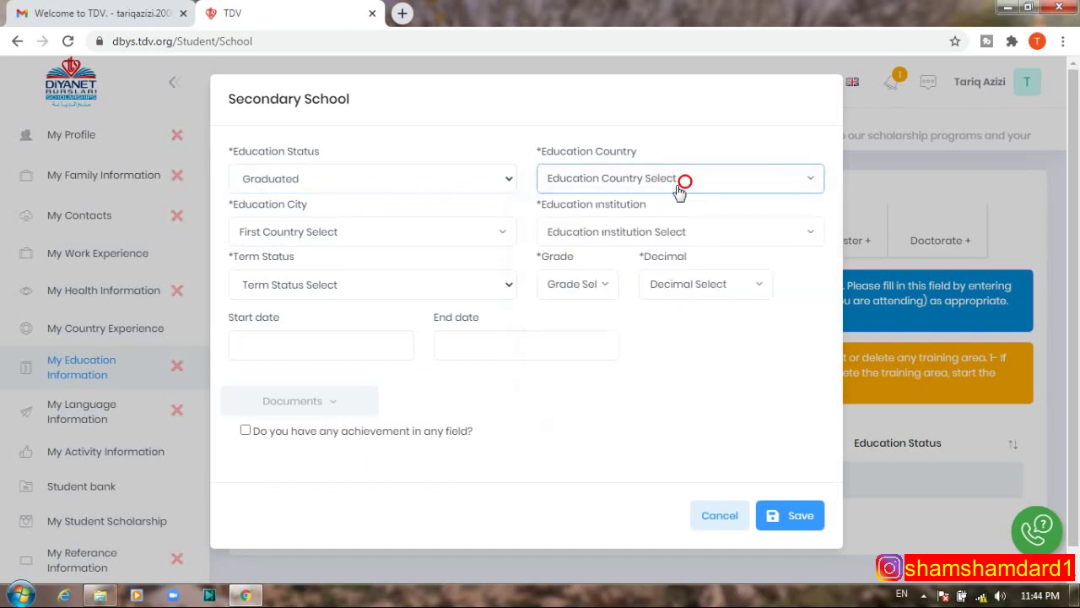
{"action": "left_click", "coordinate": [409, 234]}
{"action": "left_click", "coordinate": [409, 234]}
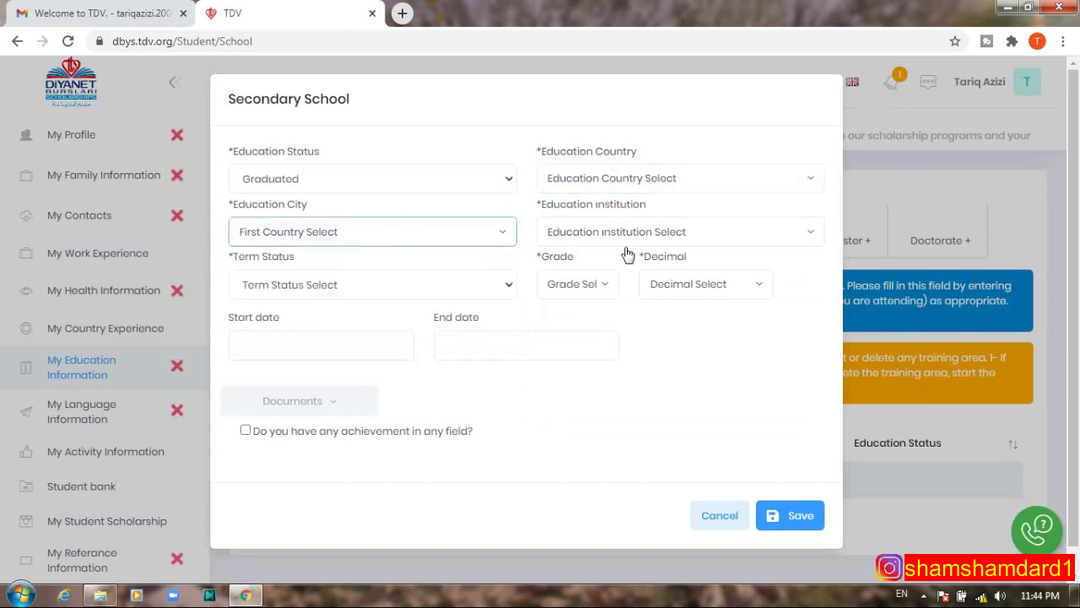
{"action": "left_click", "coordinate": [687, 235]}
{"action": "left_click", "coordinate": [706, 229]}
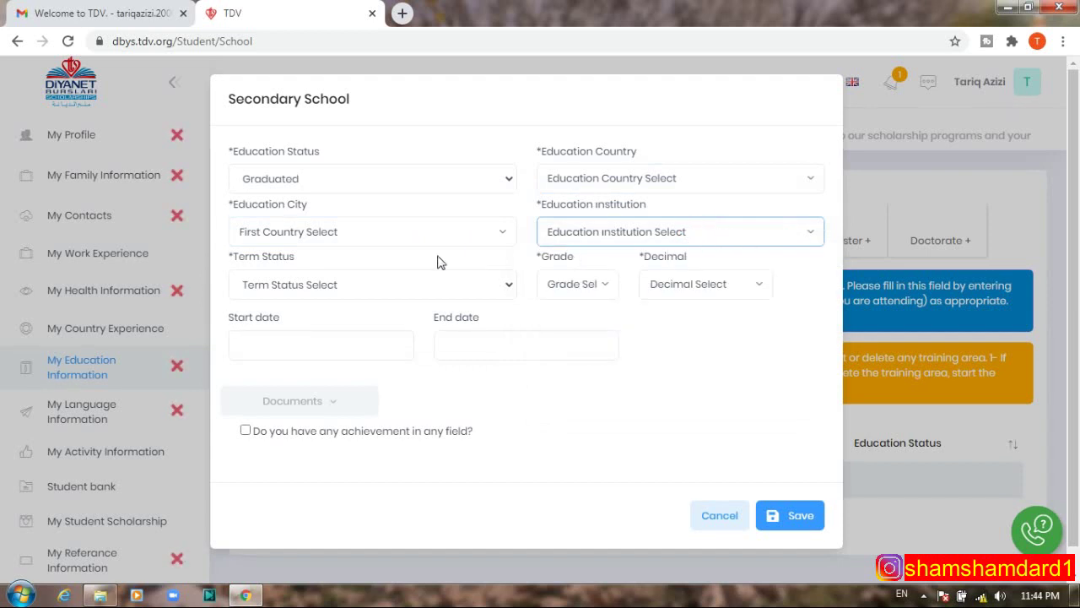
- Set Term Status to System of 100
{"action": "left_click", "coordinate": [359, 287]}
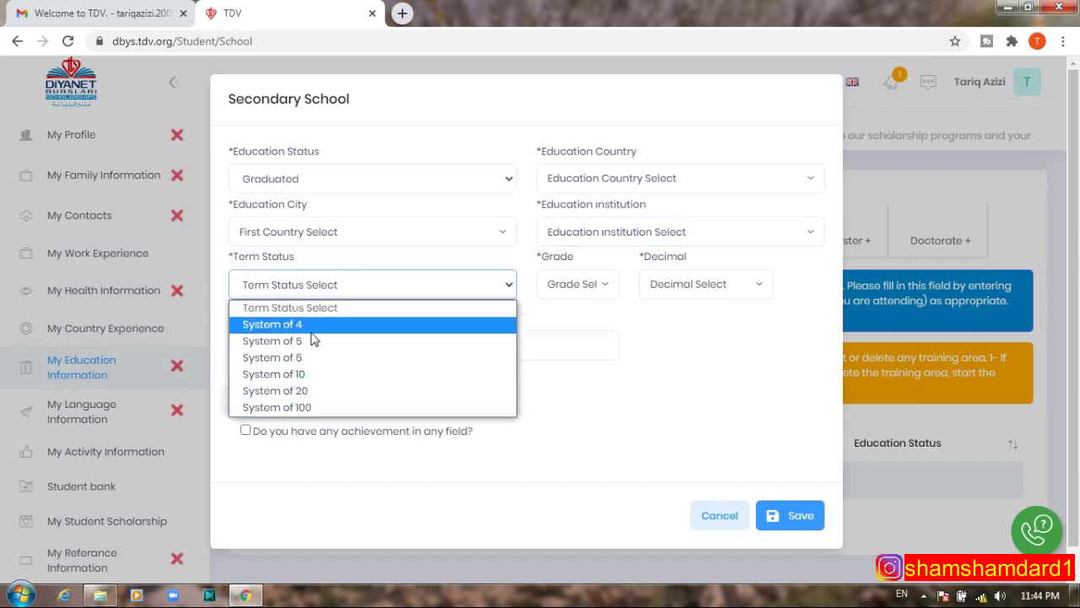
{"action": "key", "text": "Up"}
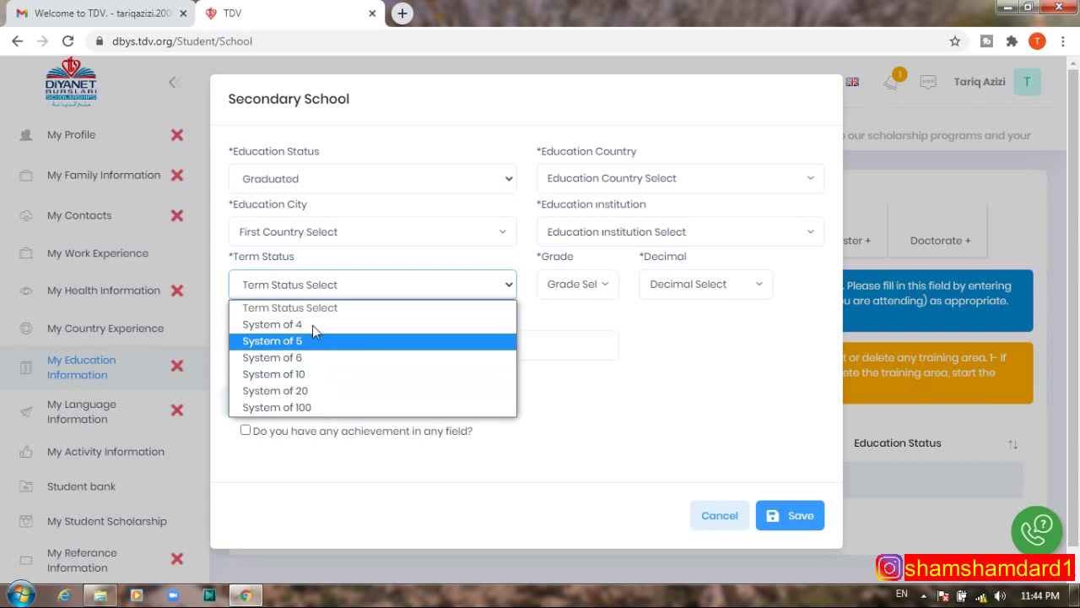
{"action": "left_click", "coordinate": [341, 391]}
{"action": "left_click", "coordinate": [352, 286]}
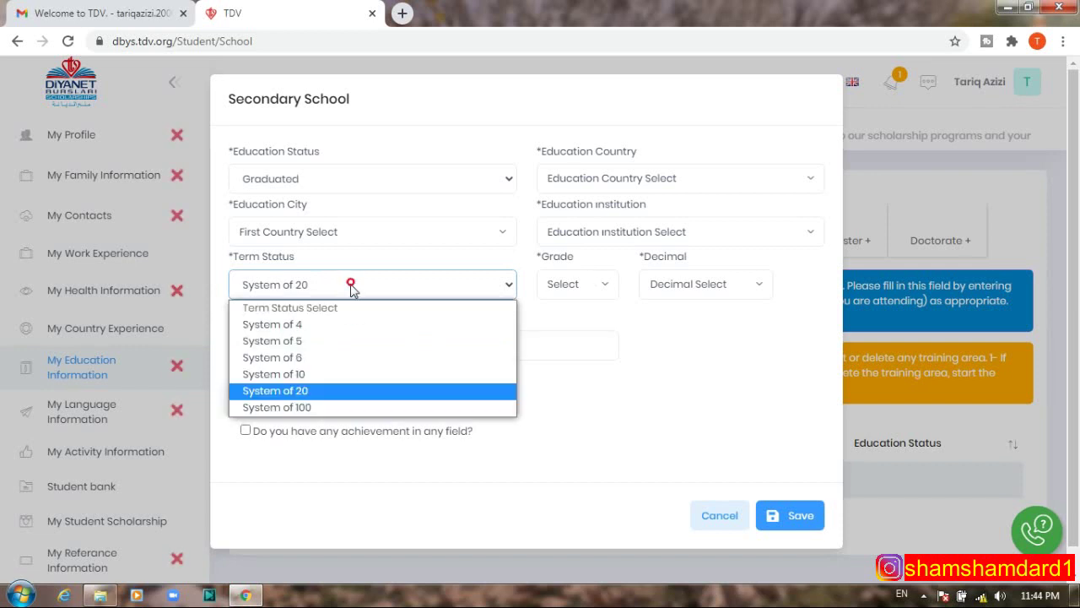
{"action": "left_click", "coordinate": [337, 407]}
- Set the grade to 85 with decimal part 28
{"action": "left_click", "coordinate": [606, 288]}
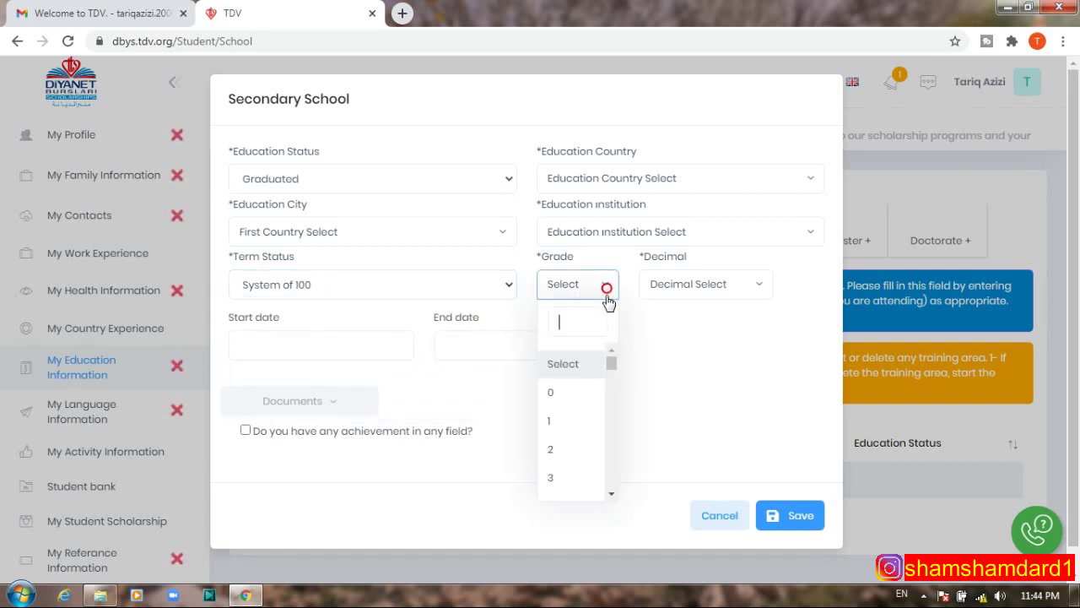
{"action": "scroll", "coordinate": [569, 460], "scroll_direction": "down", "scroll_amount": 15}
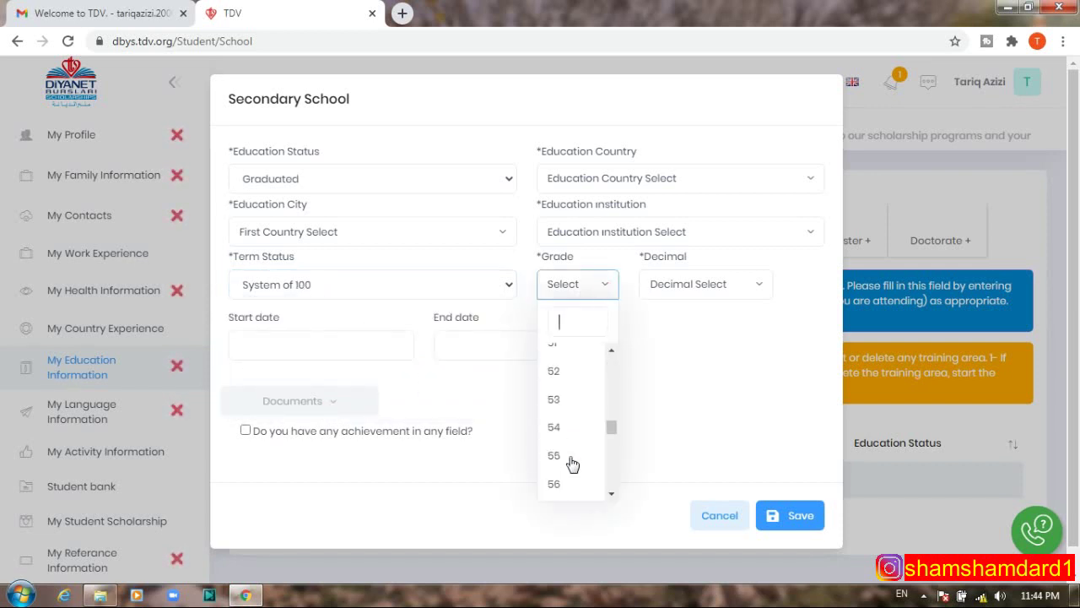
{"action": "scroll", "coordinate": [571, 463], "scroll_direction": "down", "scroll_amount": 13}
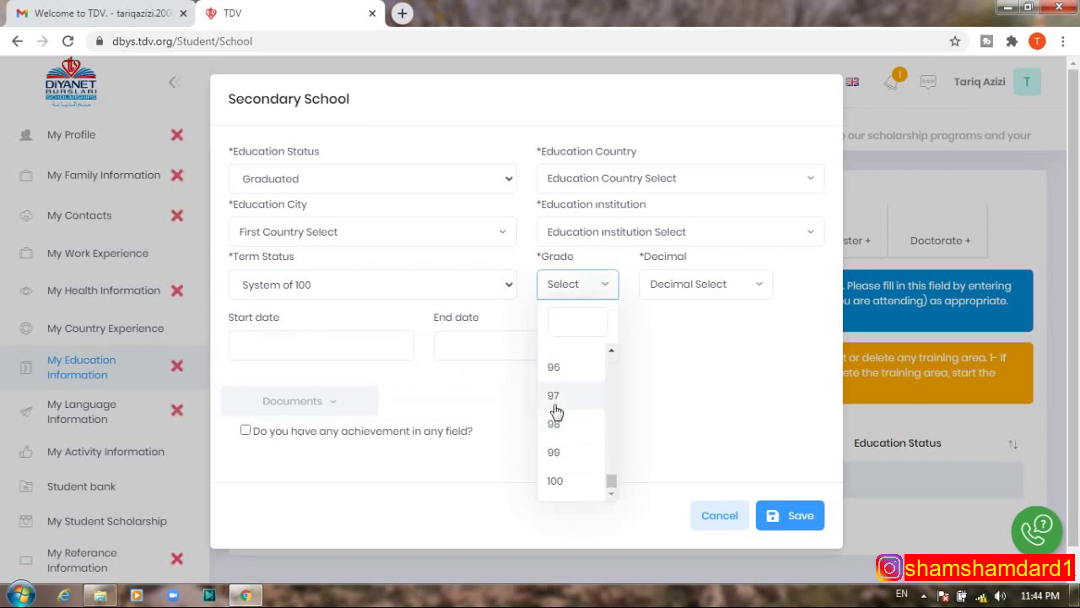
{"action": "scroll", "coordinate": [557, 418], "scroll_direction": "up", "scroll_amount": 4}
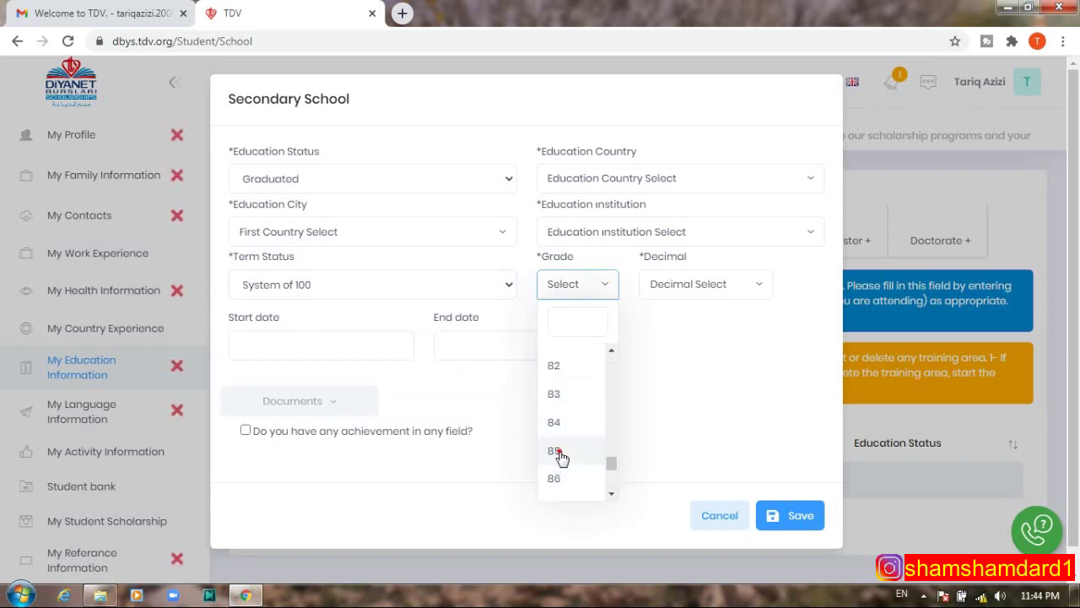
{"action": "left_click", "coordinate": [557, 452]}
{"action": "left_click", "coordinate": [715, 286]}
{"action": "scroll", "coordinate": [695, 470], "scroll_direction": "down", "scroll_amount": 7}
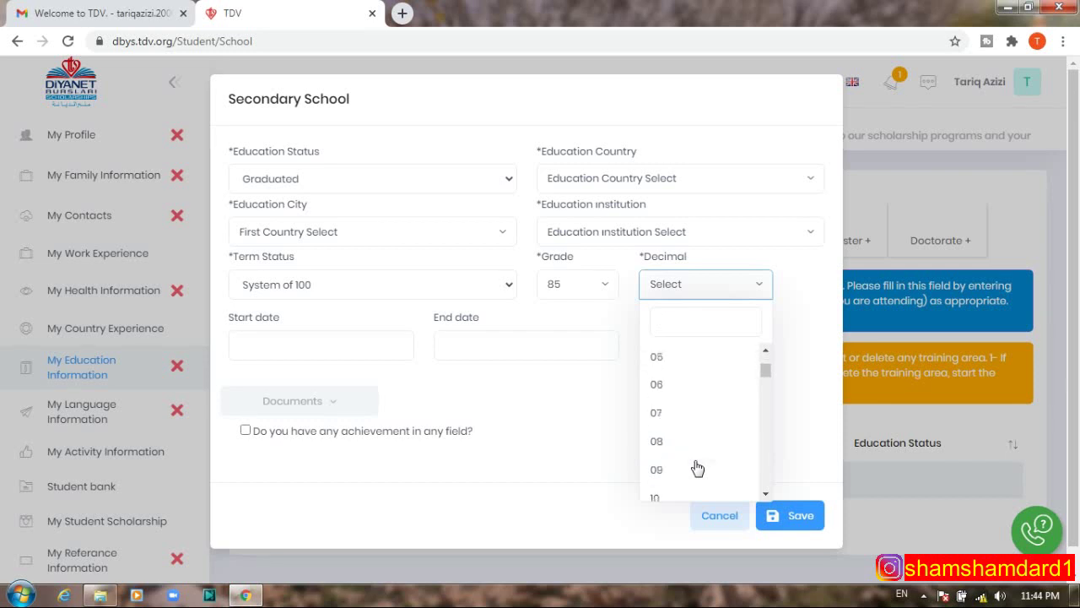
{"action": "left_click", "coordinate": [660, 476]}
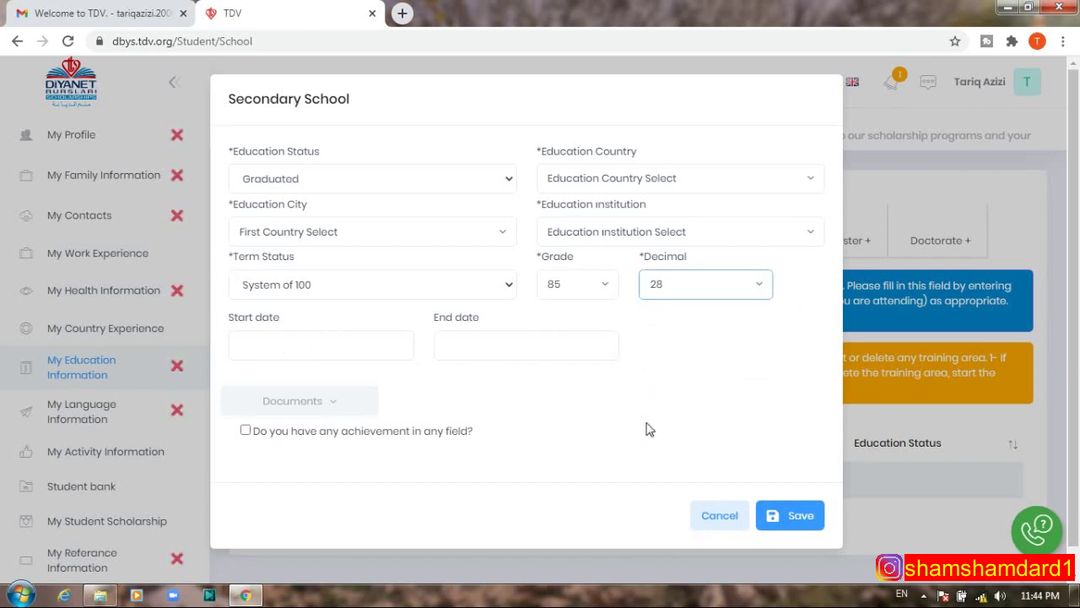
{"action": "left_click", "coordinate": [317, 404]}
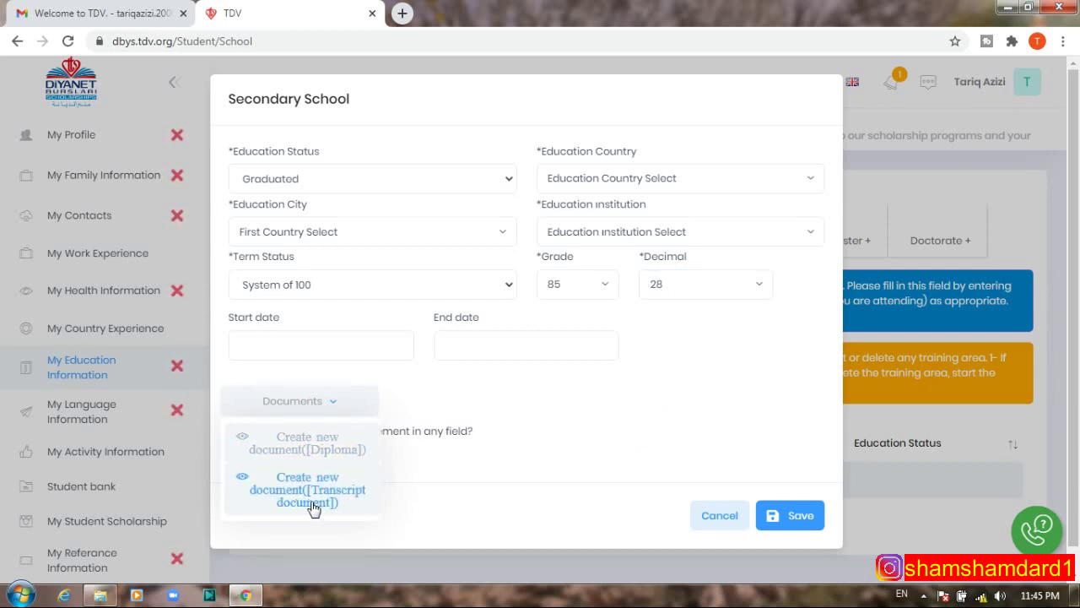
{"action": "left_click", "coordinate": [377, 182]}
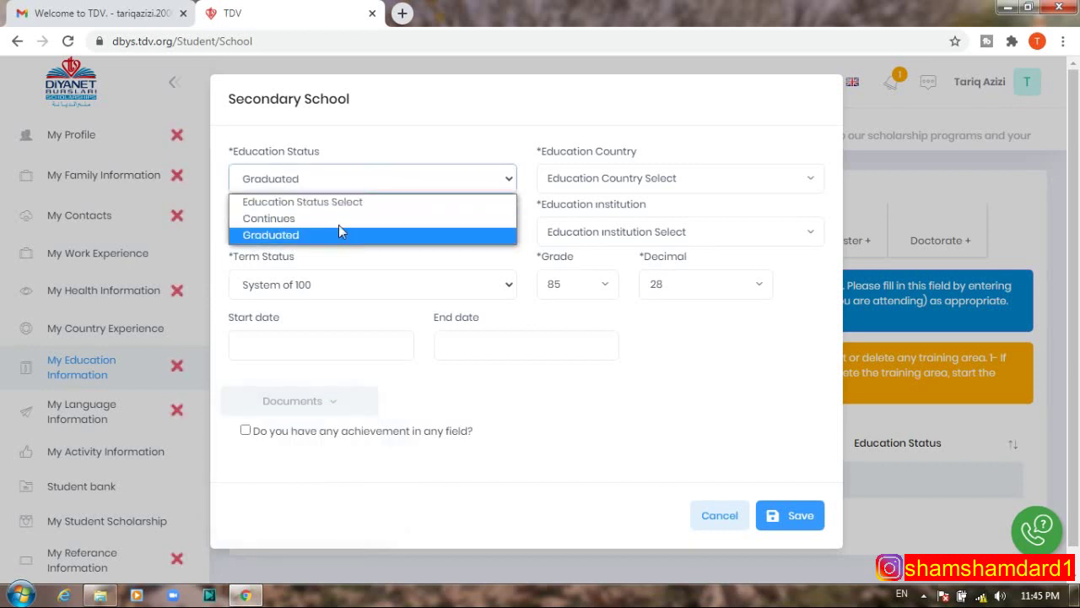
{"action": "left_click", "coordinate": [337, 219]}
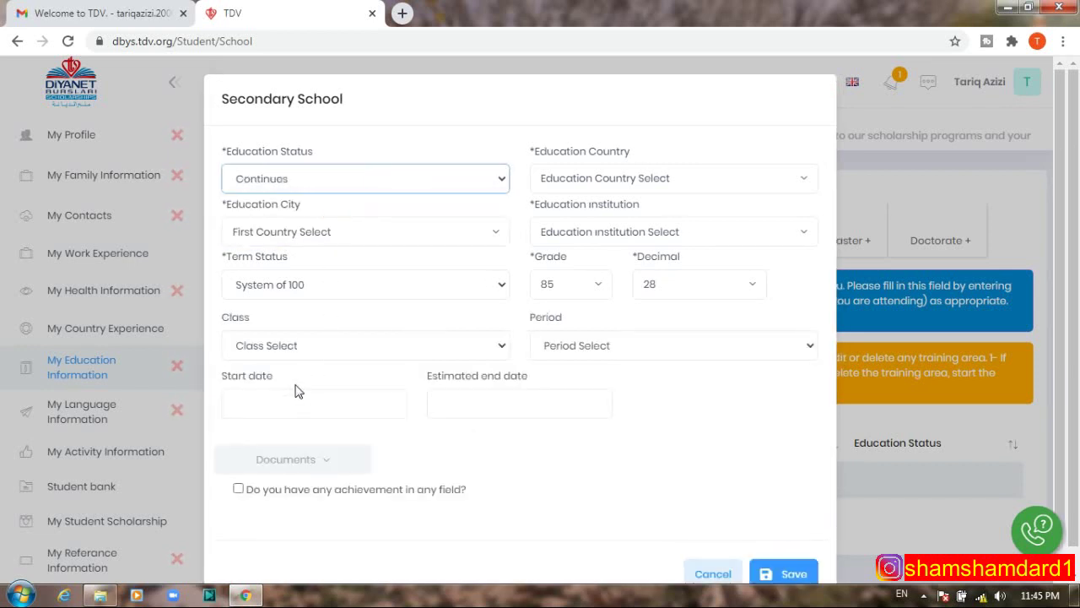
{"action": "left_click", "coordinate": [306, 461]}
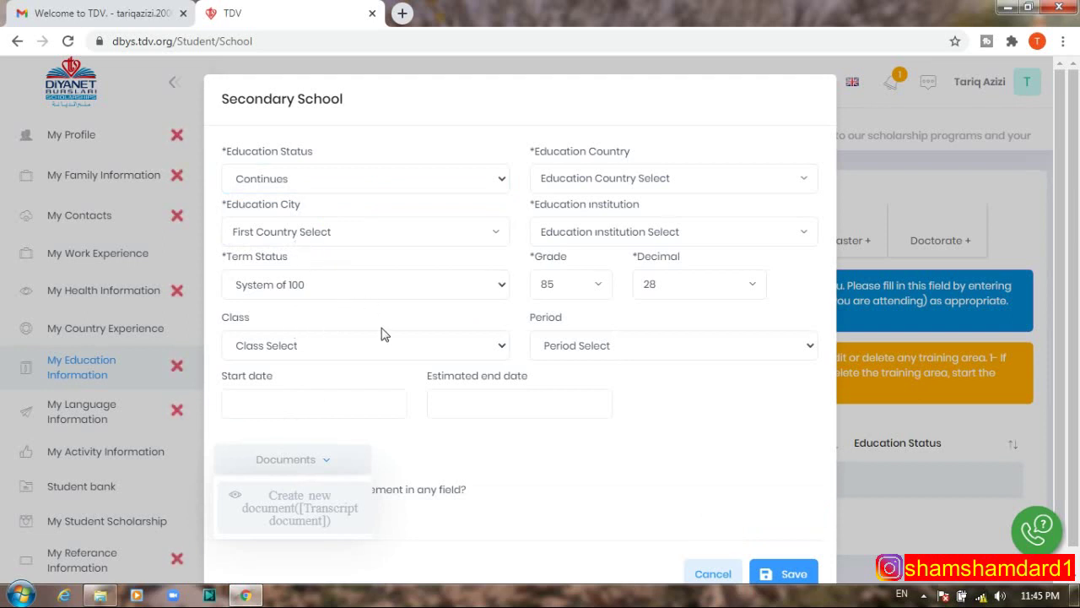
{"action": "left_click", "coordinate": [338, 458]}
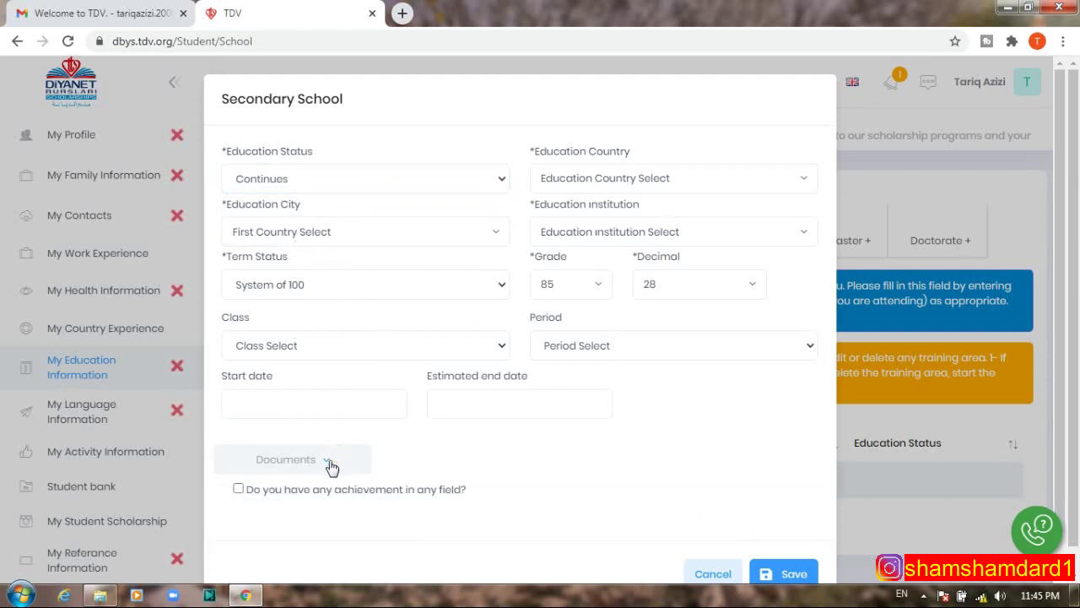
{"action": "left_click", "coordinate": [330, 459]}
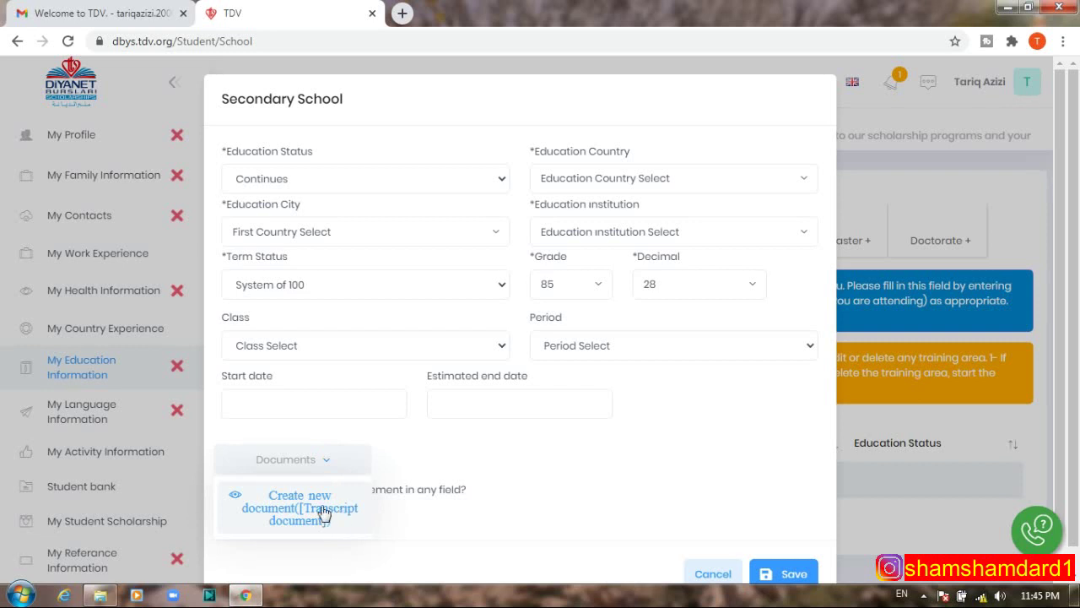
{"action": "left_click", "coordinate": [330, 174]}
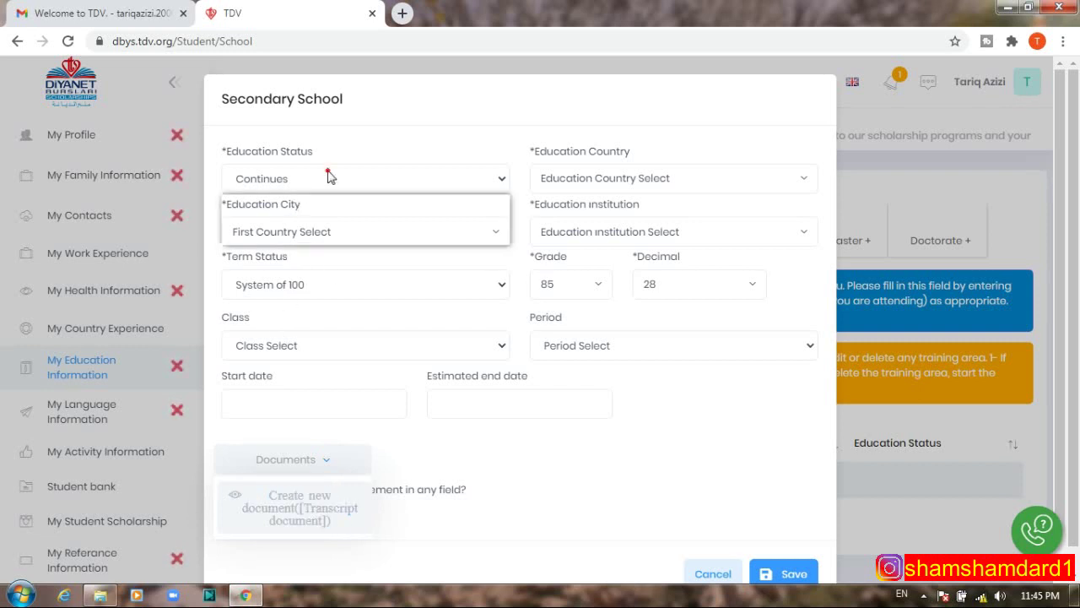
{"action": "left_click", "coordinate": [295, 233]}
{"action": "left_click", "coordinate": [319, 406]}
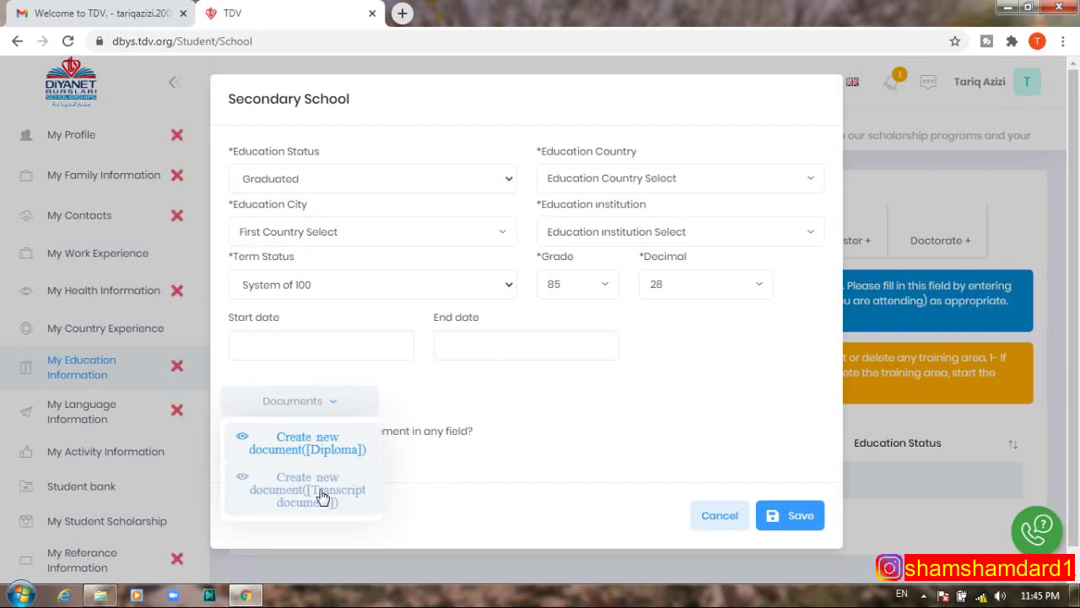
{"action": "left_click", "coordinate": [625, 459]}
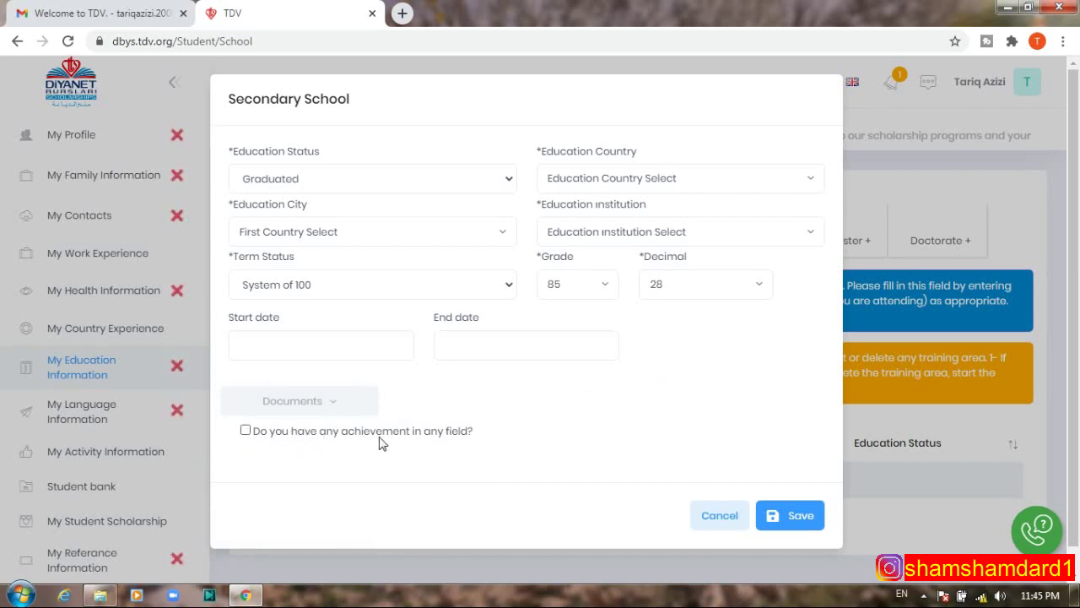
- Add an achievement with area School and sequence number 3
{"action": "left_click", "coordinate": [285, 437]}
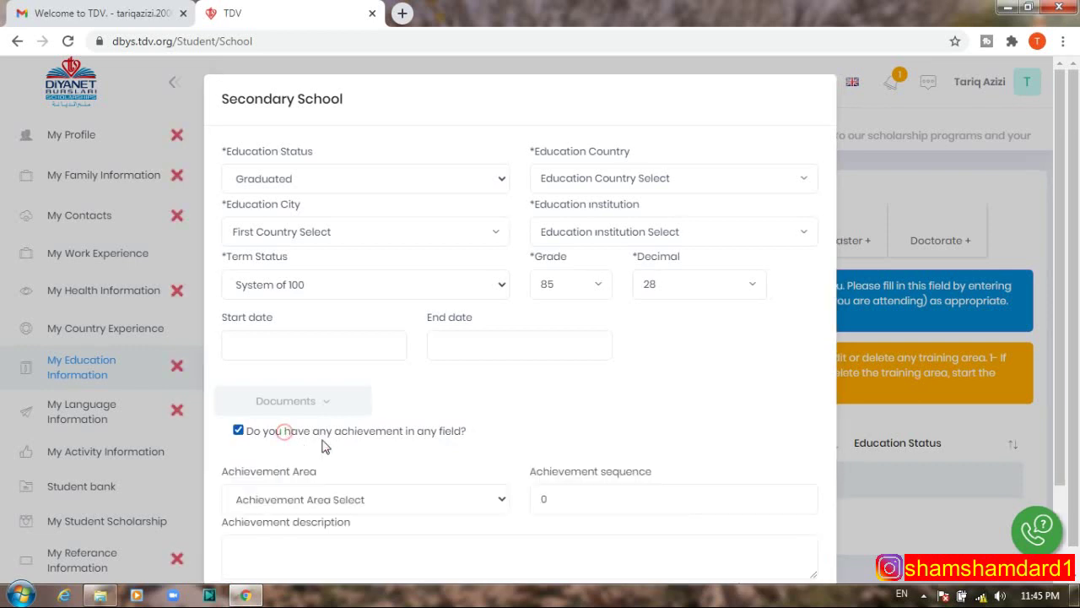
{"action": "left_click", "coordinate": [400, 507]}
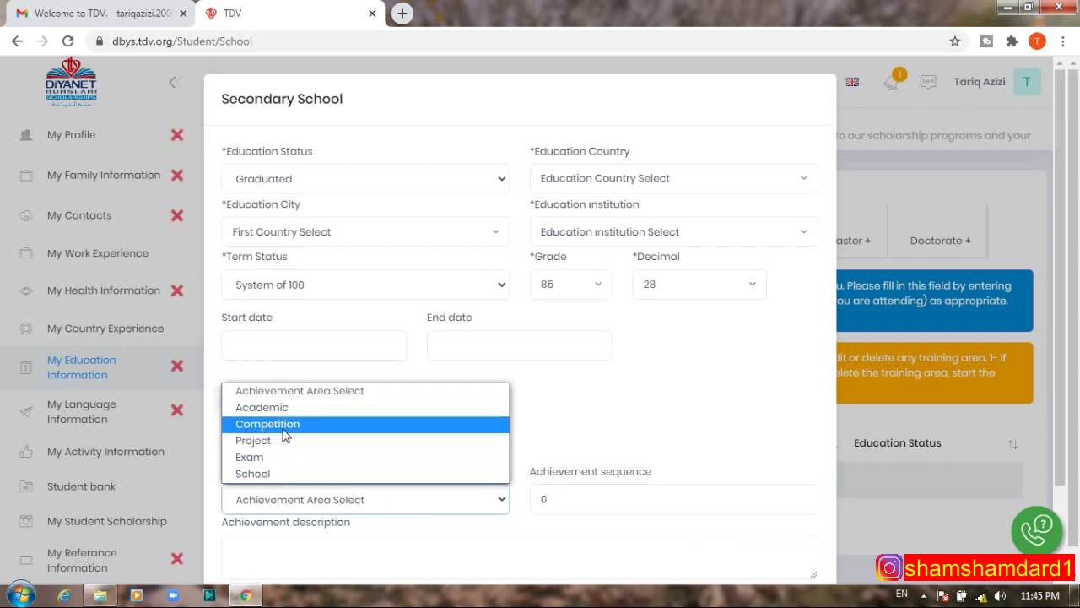
{"action": "left_click", "coordinate": [275, 473]}
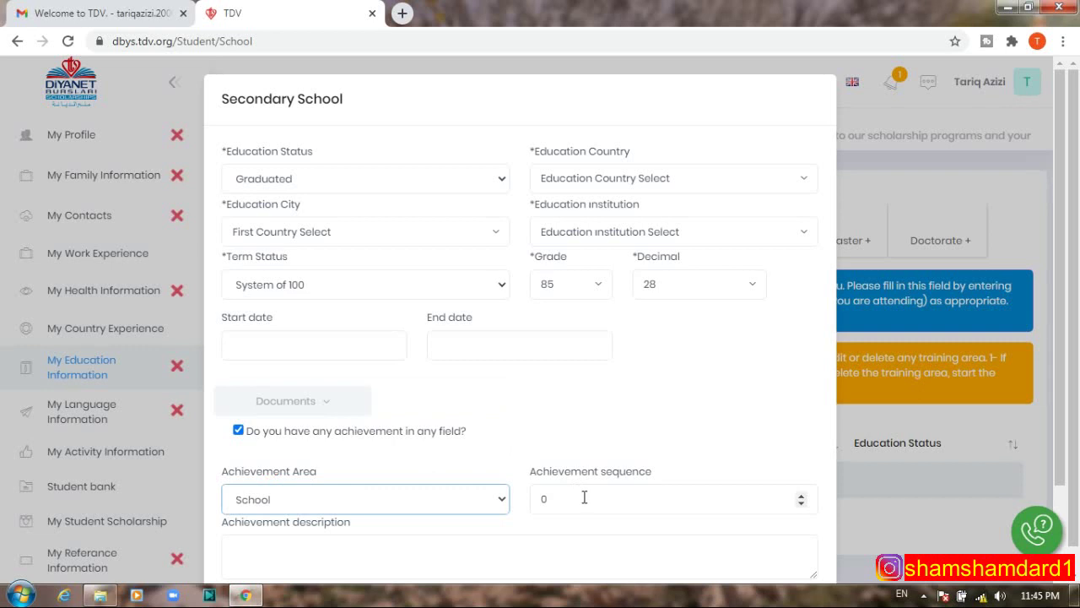
{"action": "left_click", "coordinate": [802, 498]}
{"action": "left_click", "coordinate": [801, 496]}
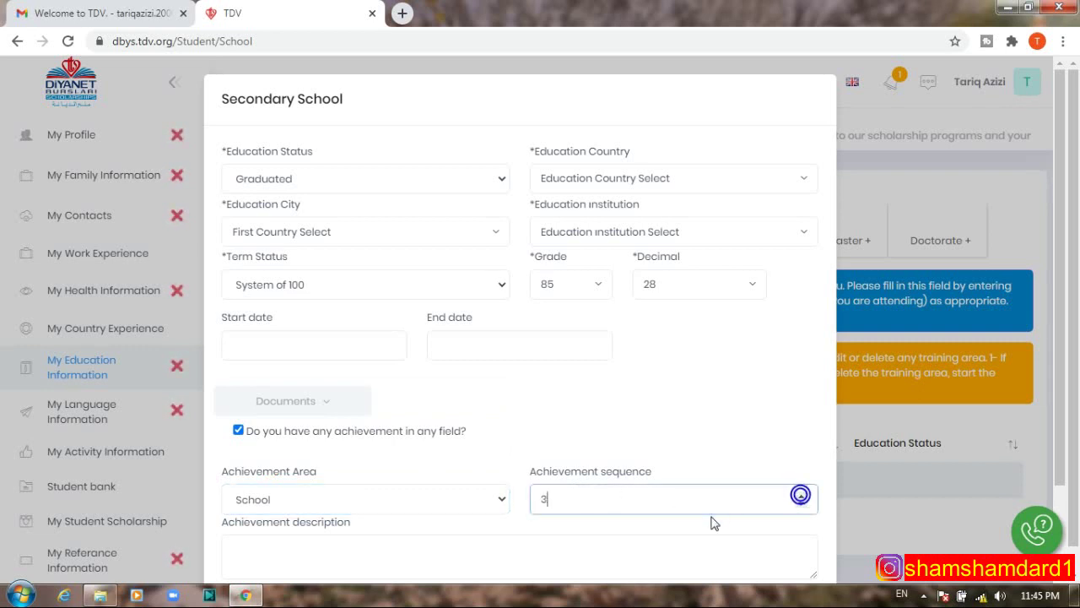
{"action": "scroll", "coordinate": [405, 540], "scroll_direction": "down", "scroll_amount": 2}
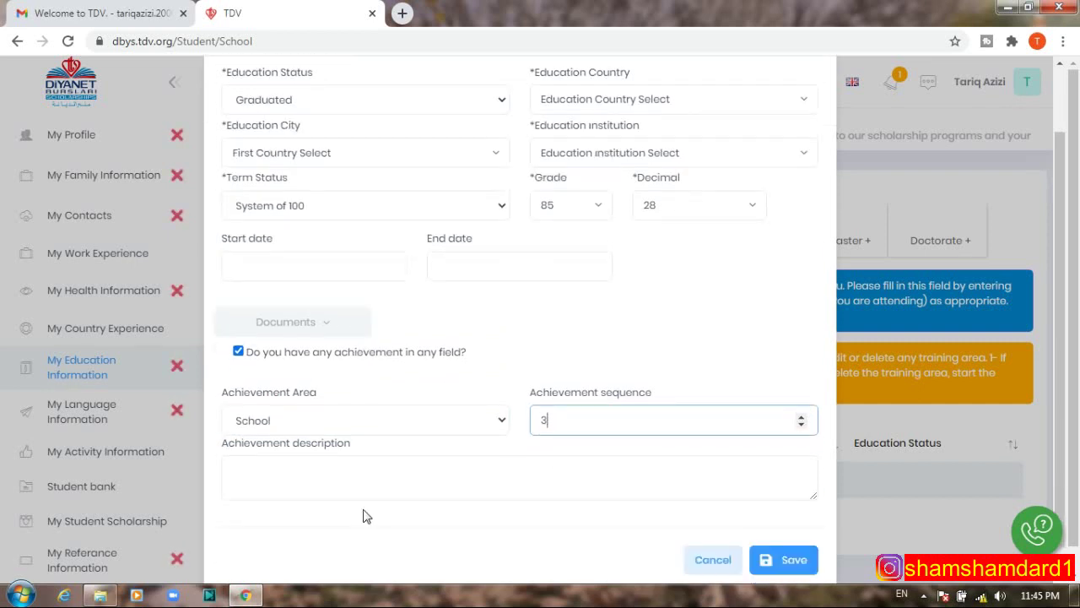
- Remove the achievement section and discard the Secondary School entry unsaved
{"action": "left_click", "coordinate": [308, 450]}
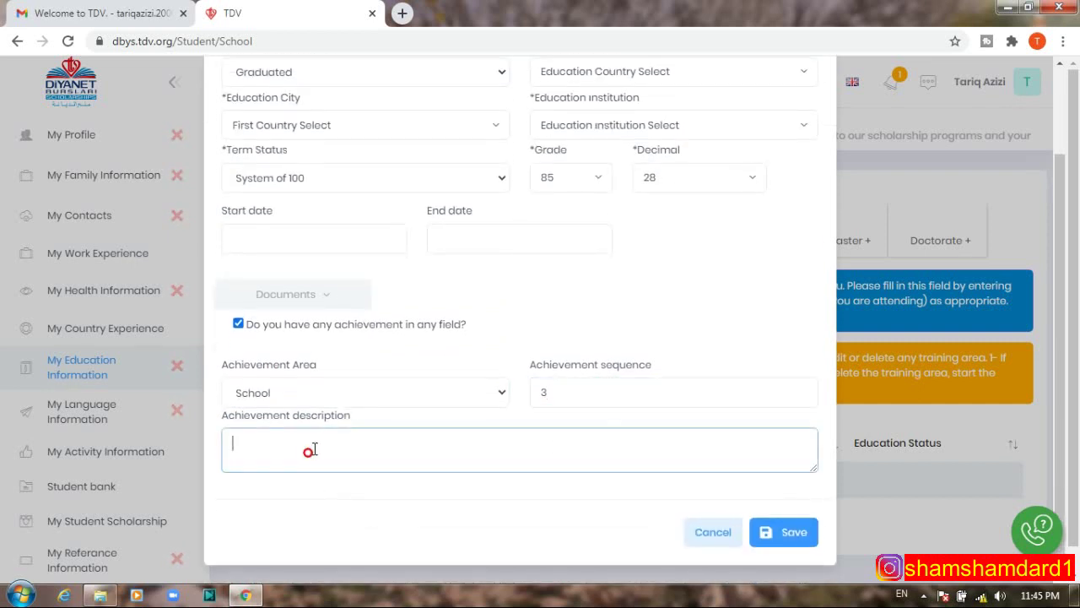
{"action": "left_click", "coordinate": [355, 508]}
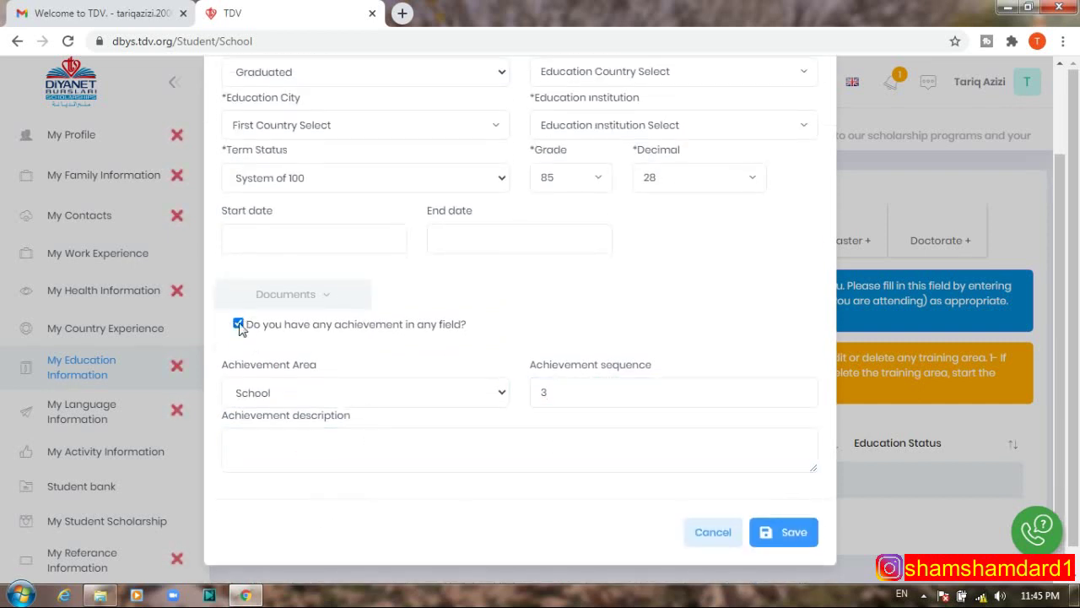
{"action": "left_click", "coordinate": [239, 323]}
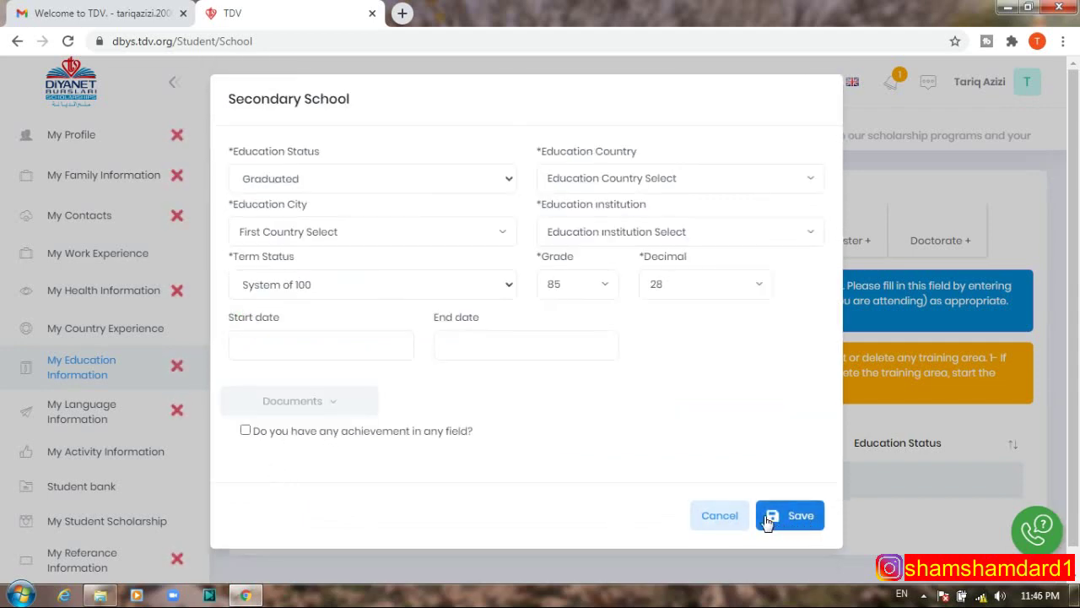
{"action": "left_click", "coordinate": [729, 520]}
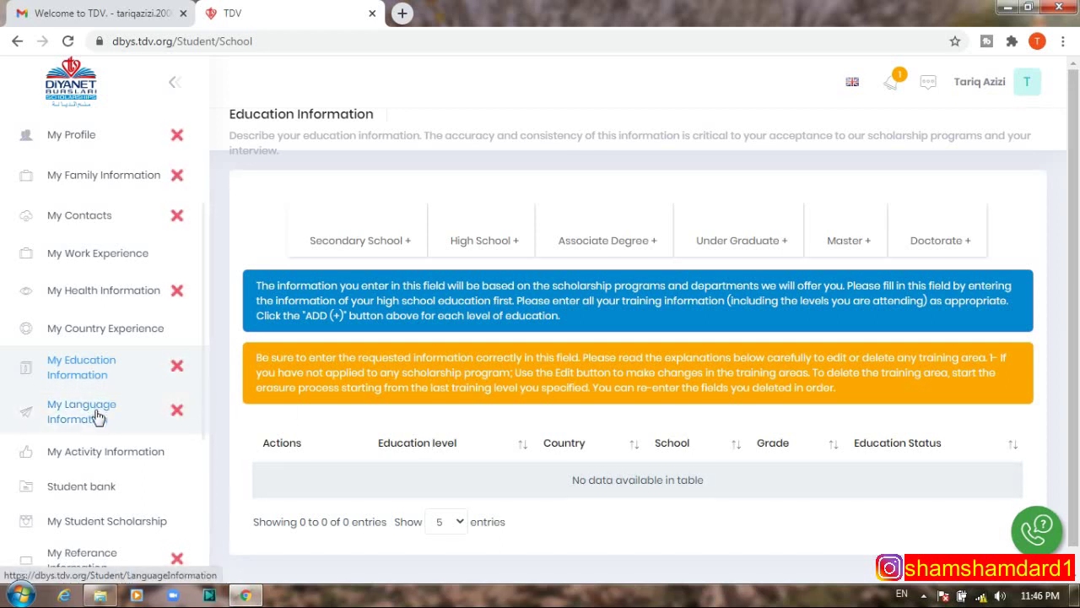
- Go to My Language Information and open the 'Create new language information' form
{"action": "left_click", "coordinate": [97, 416]}
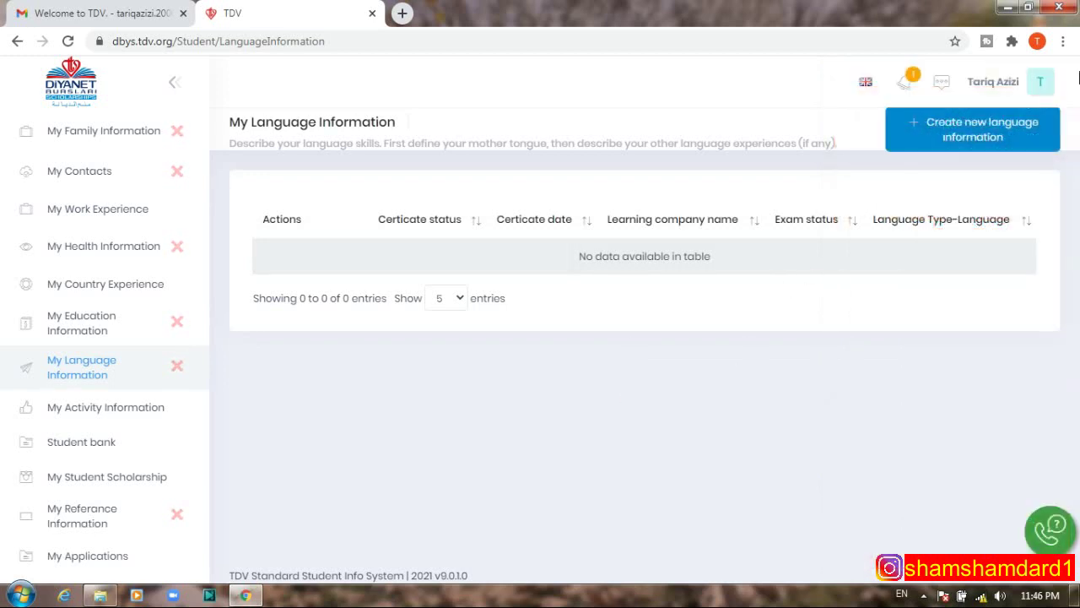
{"action": "left_click", "coordinate": [975, 138]}
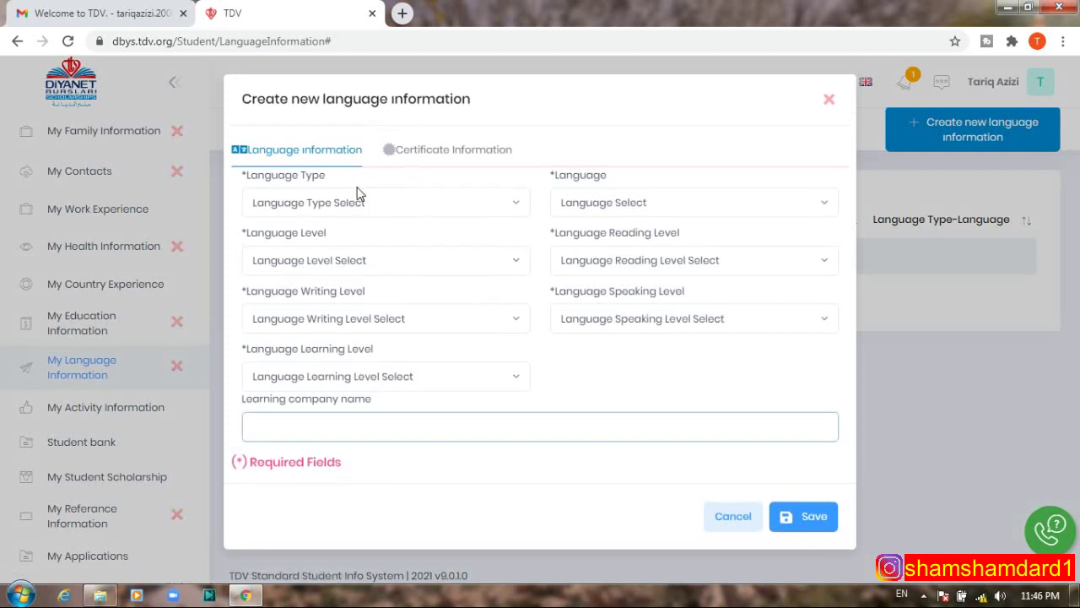
- Set Language Type to Mother tongue and browse the Language list without choosing
{"action": "left_click", "coordinate": [405, 203]}
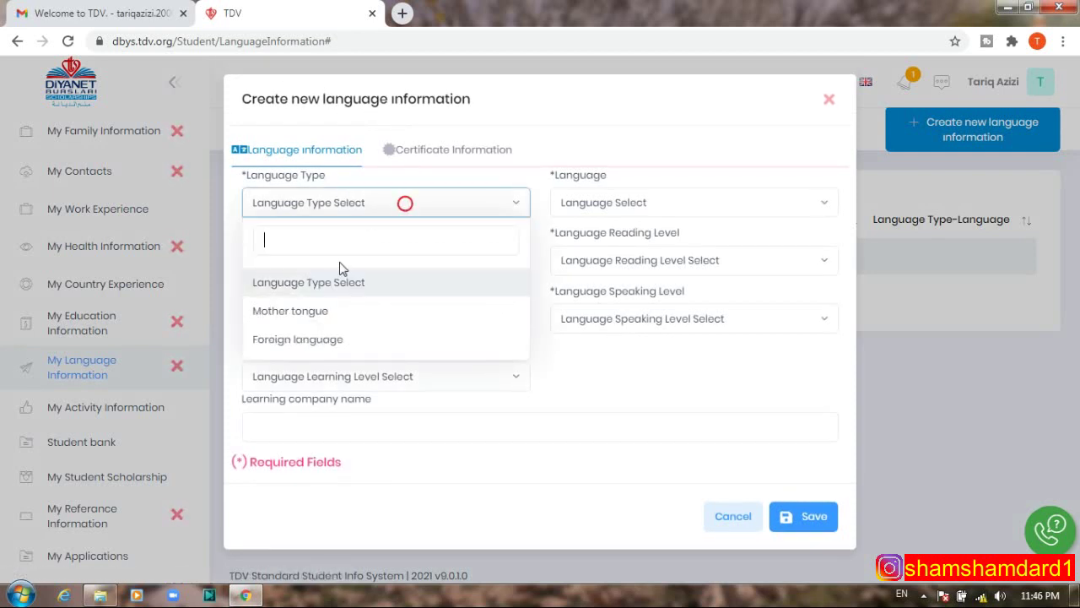
{"action": "left_click", "coordinate": [317, 312]}
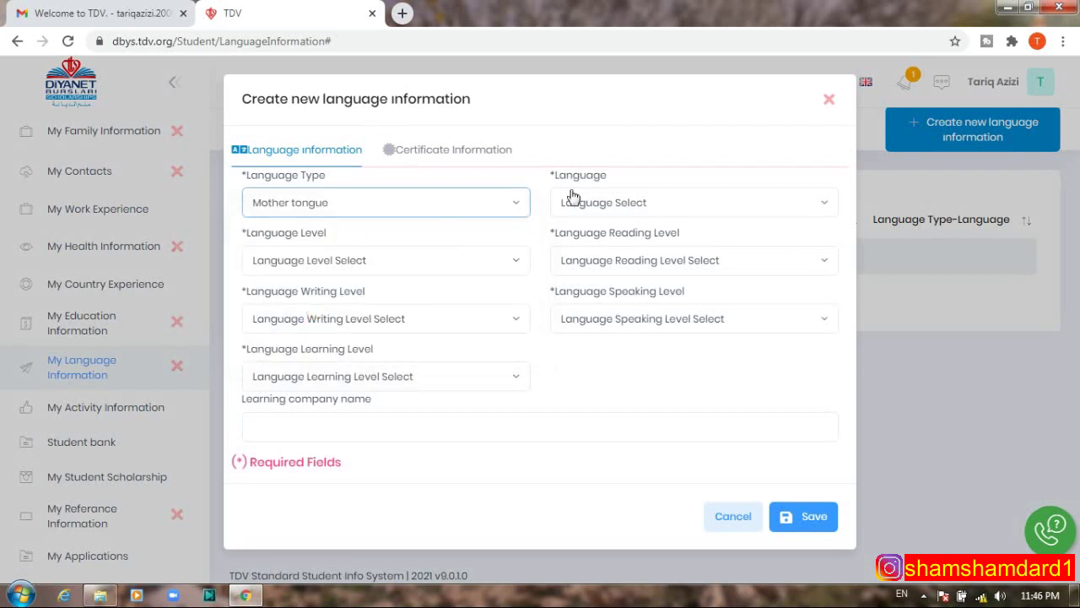
{"action": "left_click", "coordinate": [683, 205]}
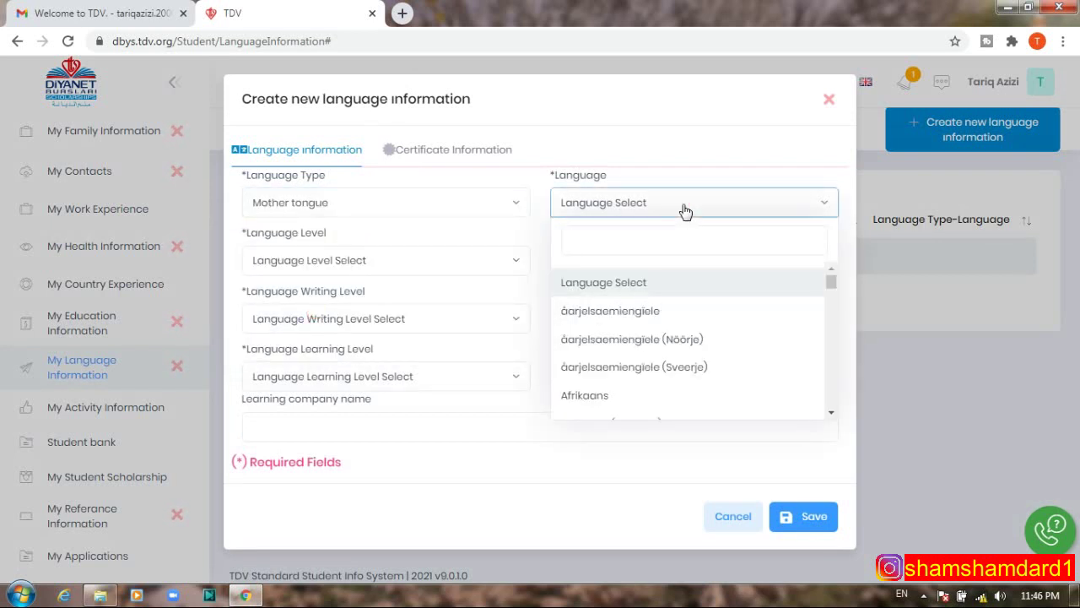
{"action": "left_click", "coordinate": [686, 211]}
{"action": "left_click", "coordinate": [684, 209]}
{"action": "scroll", "coordinate": [646, 331], "scroll_direction": "down", "scroll_amount": 8}
{"action": "scroll", "coordinate": [646, 339], "scroll_direction": "down", "scroll_amount": 15}
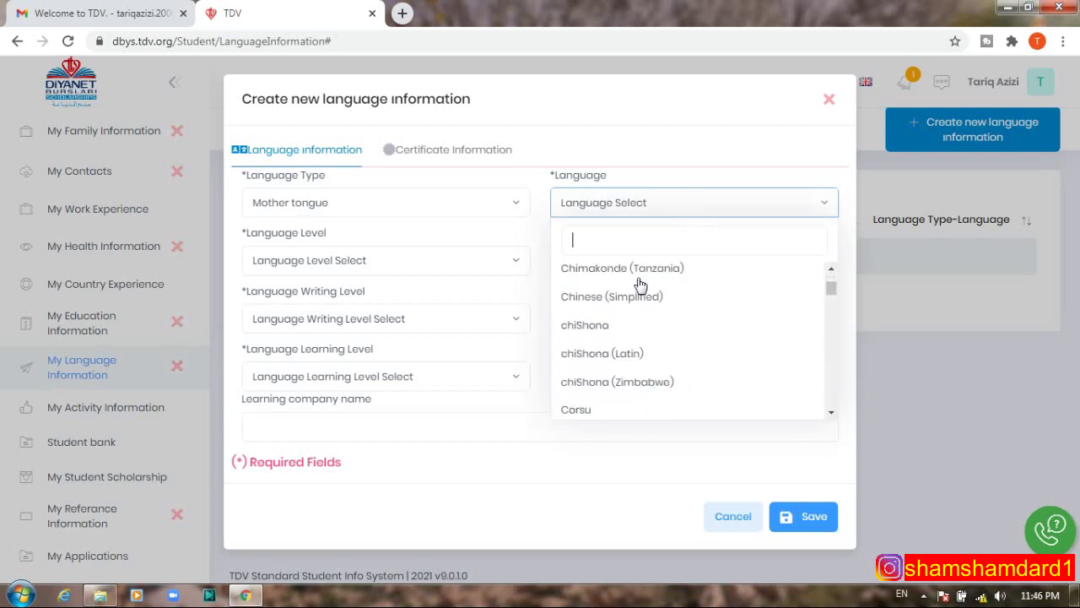
{"action": "scroll", "coordinate": [640, 290], "scroll_direction": "down", "scroll_amount": 5}
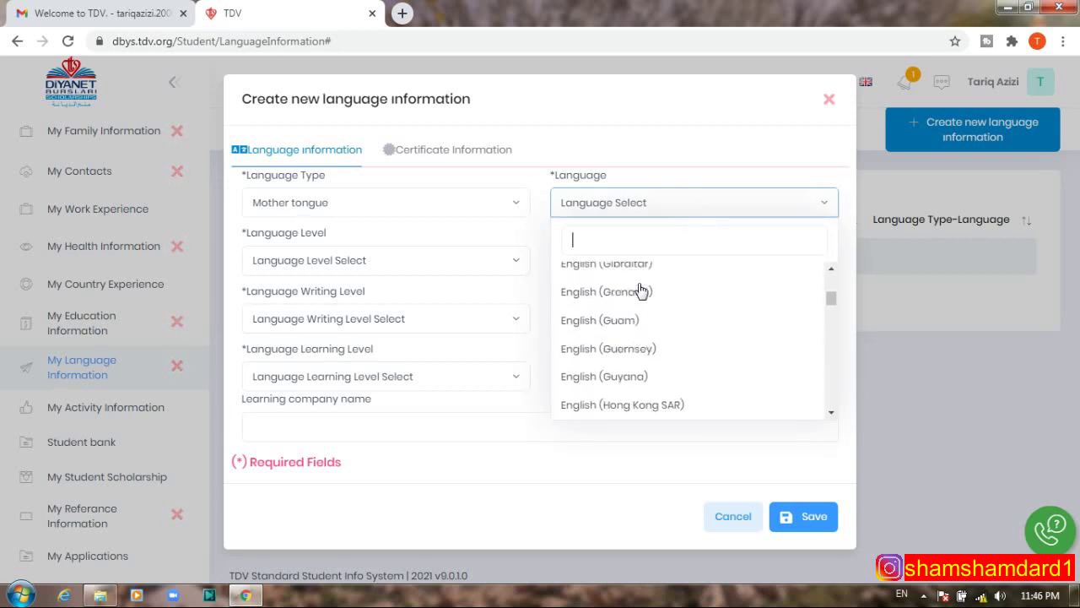
{"action": "scroll", "coordinate": [640, 289], "scroll_direction": "up", "scroll_amount": 8}
{"action": "scroll", "coordinate": [640, 289], "scroll_direction": "down", "scroll_amount": 8}
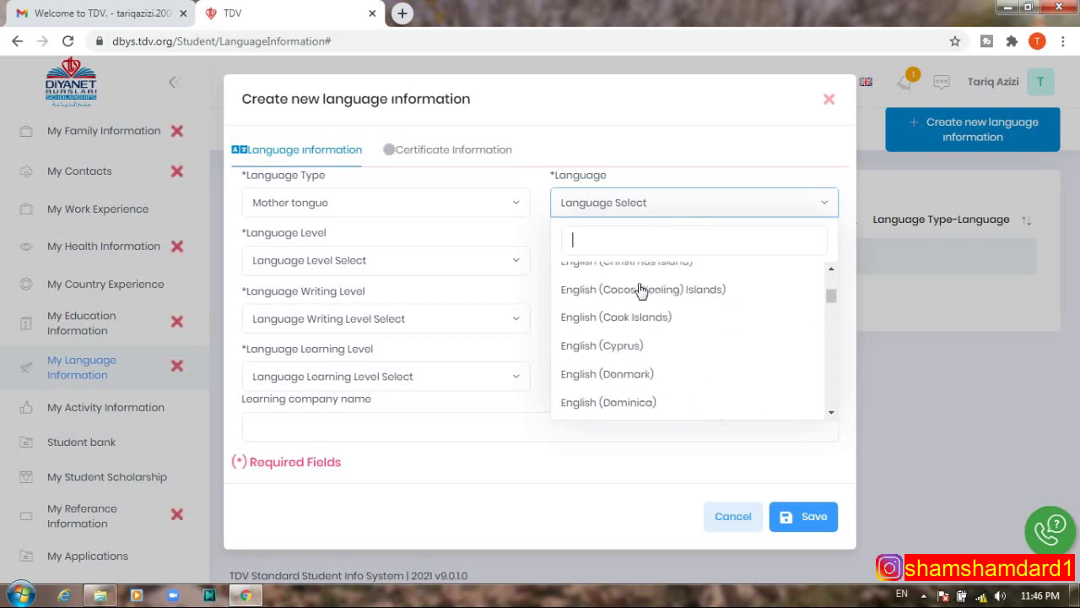
{"action": "left_click", "coordinate": [684, 202]}
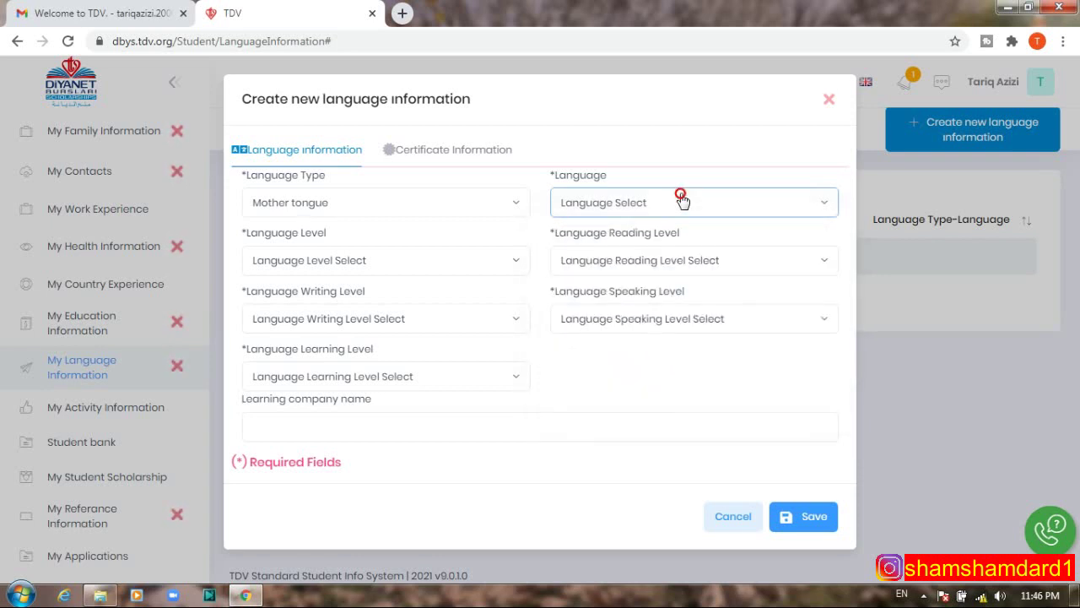
- Browse the Language Level and Learning Level lists without choosing any
{"action": "left_click", "coordinate": [368, 262]}
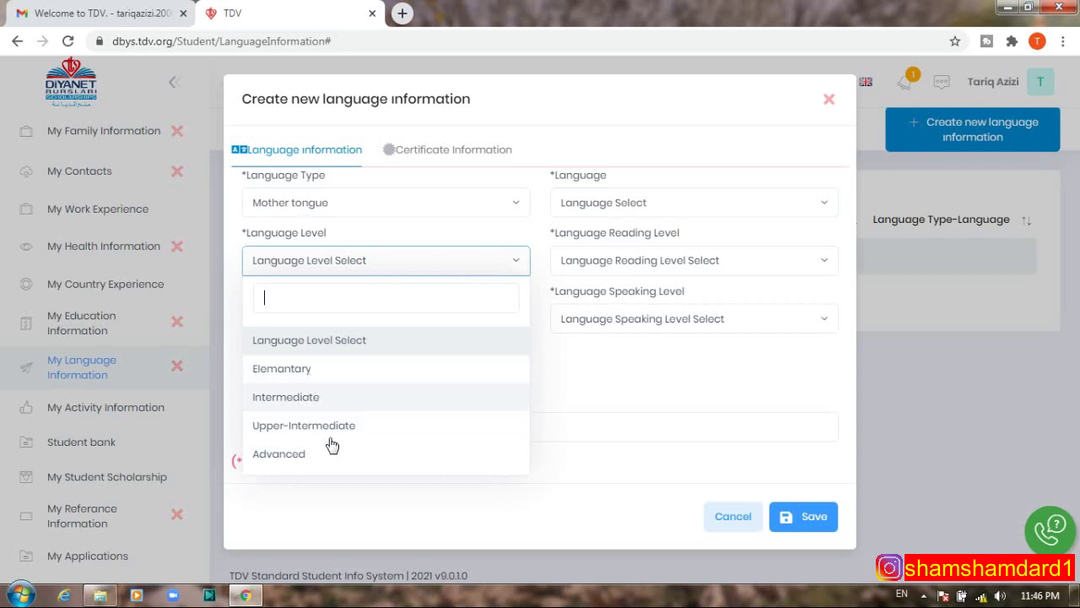
{"action": "left_click", "coordinate": [602, 460]}
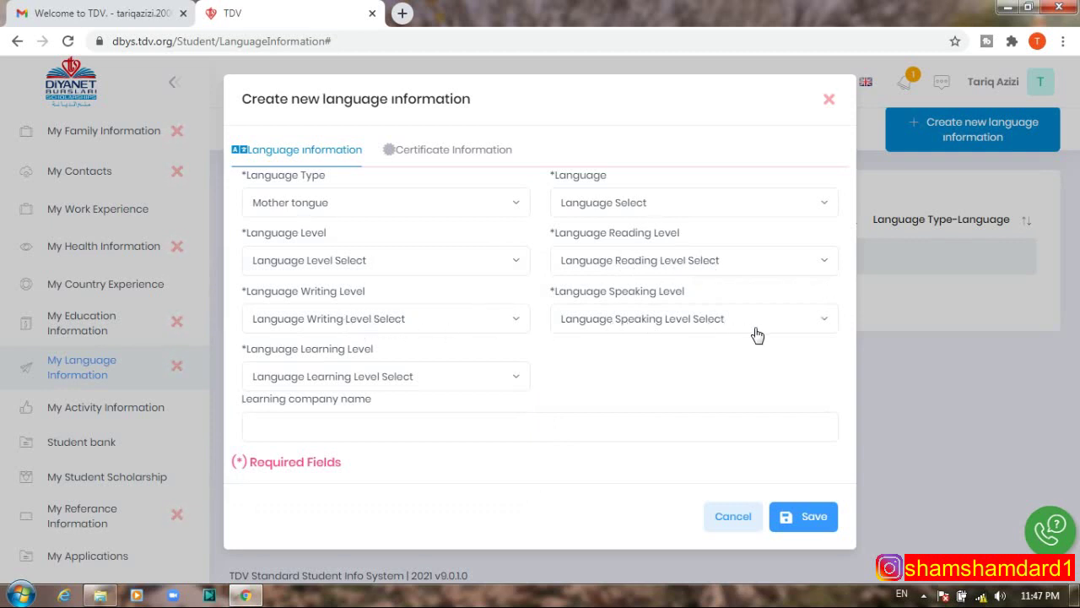
{"action": "left_click", "coordinate": [425, 374]}
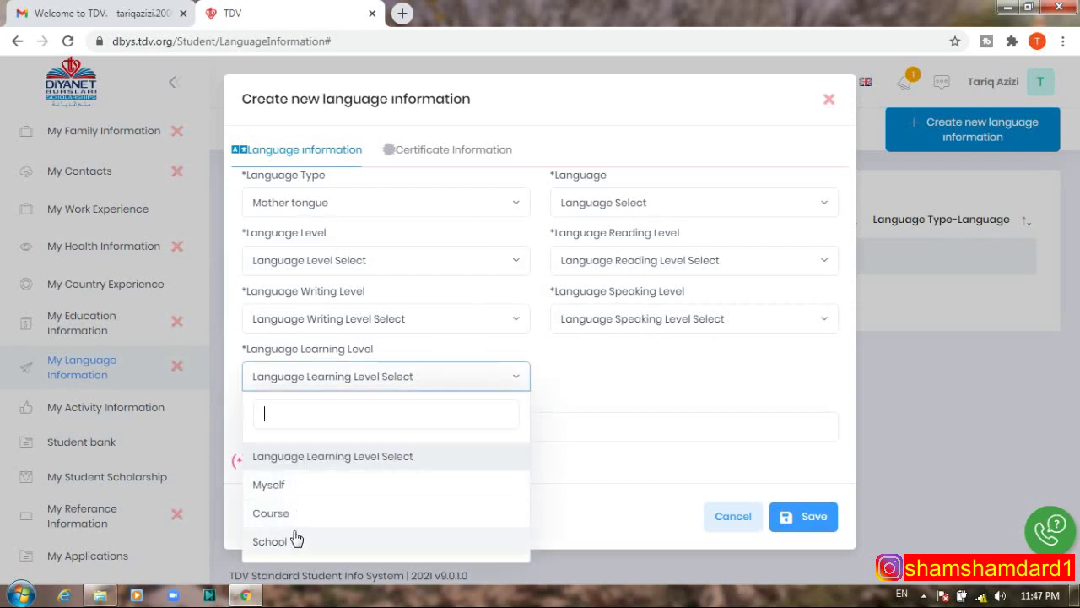
{"action": "left_click", "coordinate": [686, 470]}
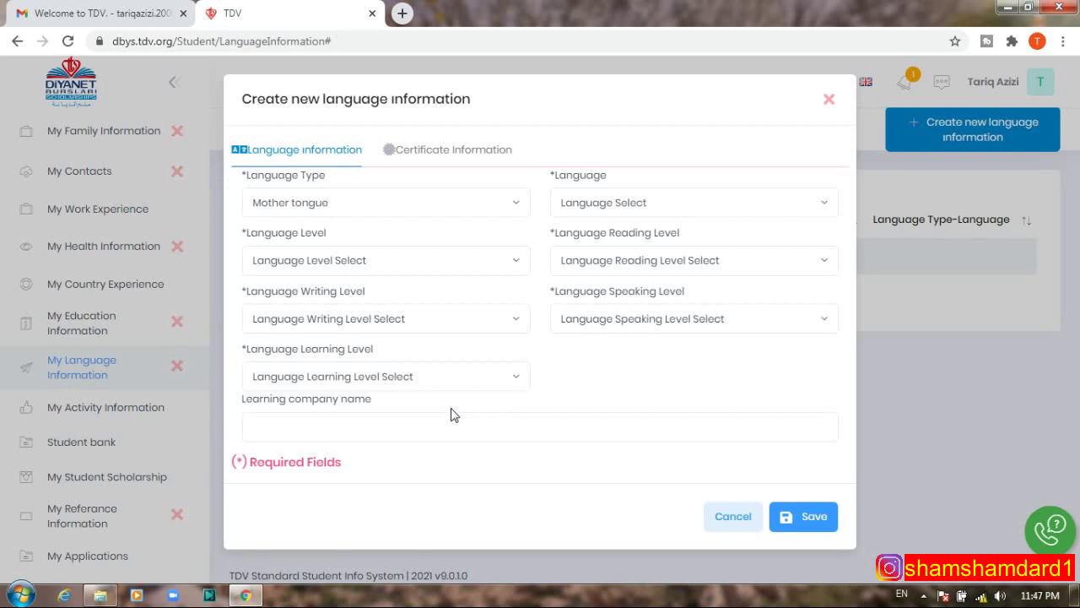
{"action": "left_click", "coordinate": [459, 379]}
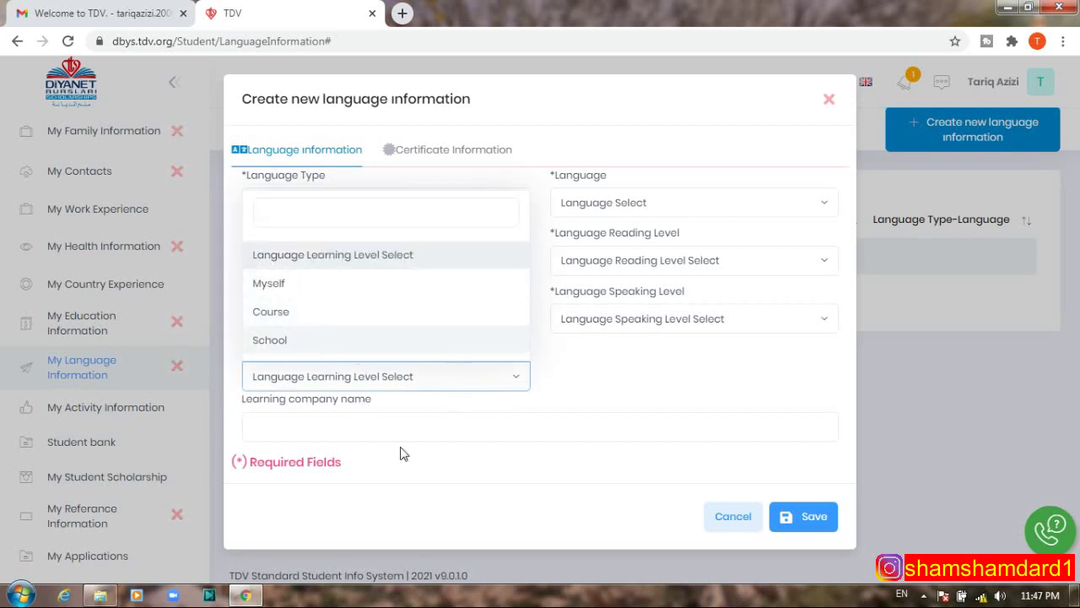
{"action": "left_click", "coordinate": [577, 515]}
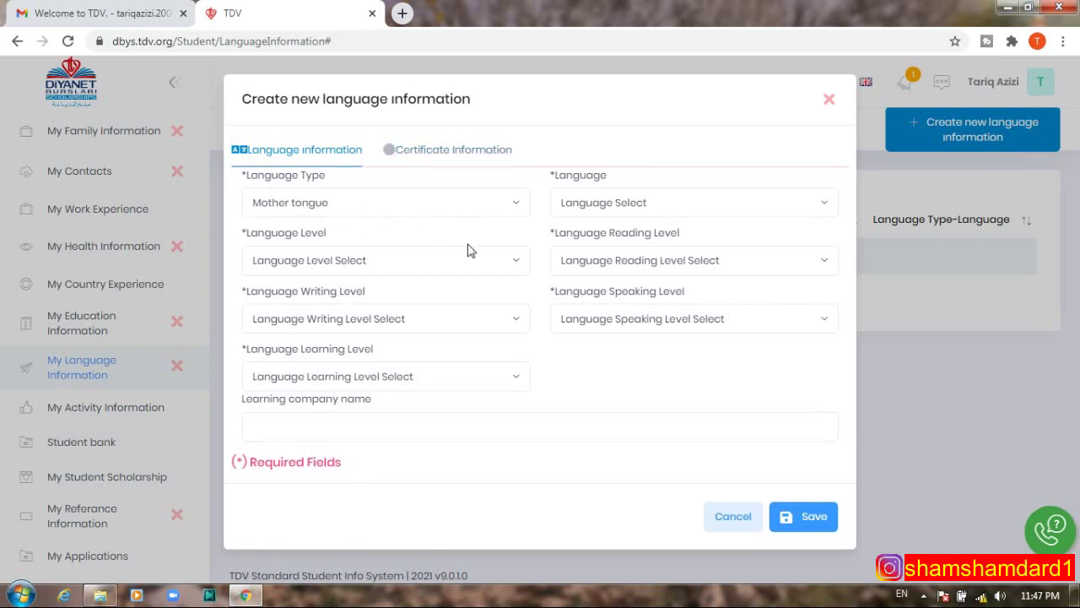
{"action": "left_click", "coordinate": [466, 210]}
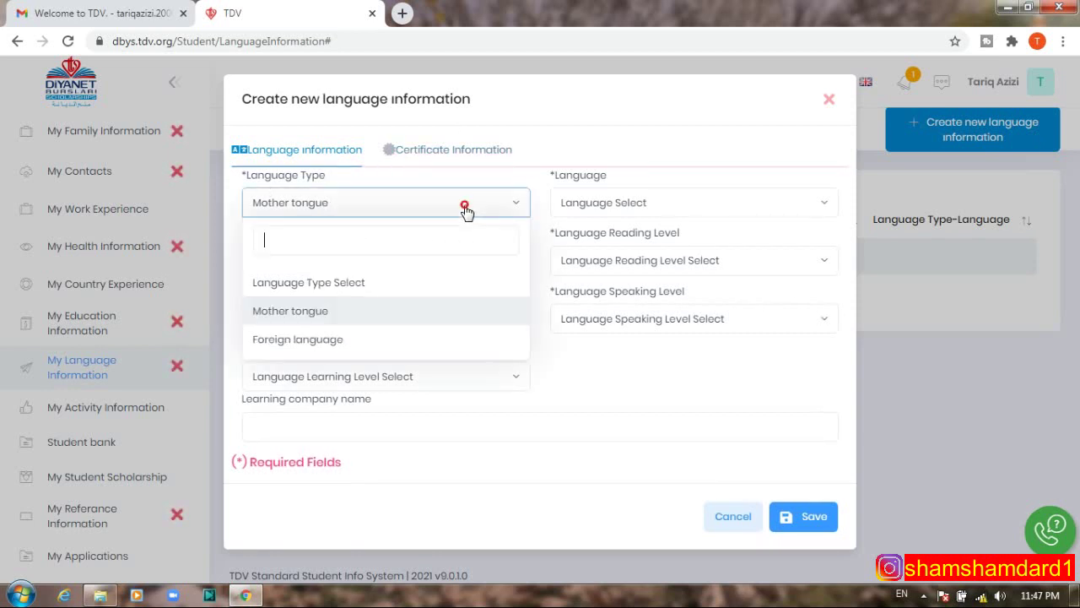
- Set the language type to Foreign language and choose English as the language
{"action": "left_click", "coordinate": [321, 347]}
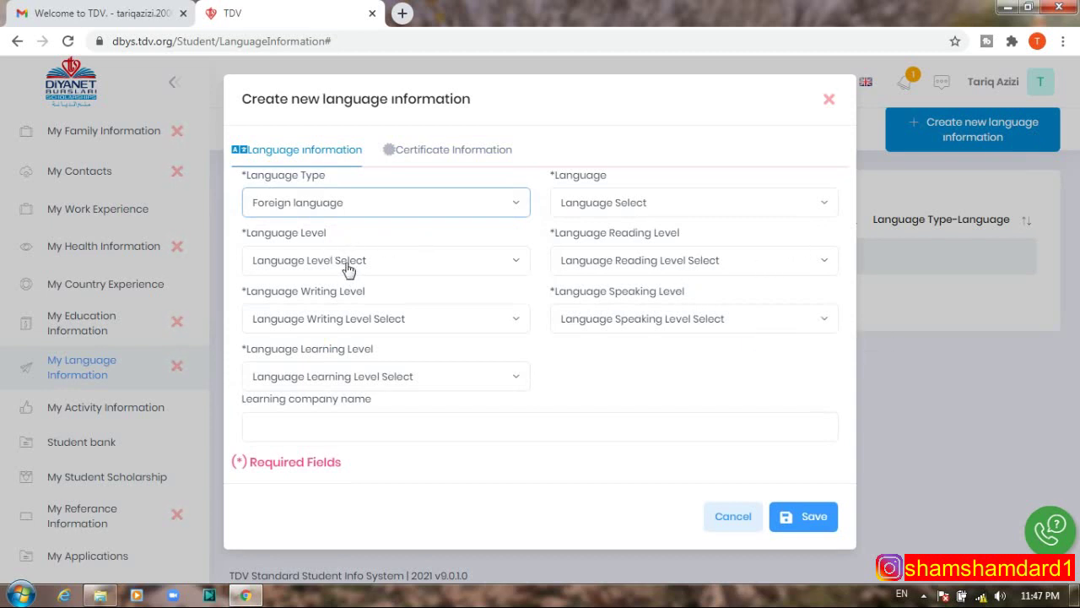
{"action": "left_click", "coordinate": [684, 209]}
{"action": "scroll", "coordinate": [651, 307], "scroll_direction": "down", "scroll_amount": 5}
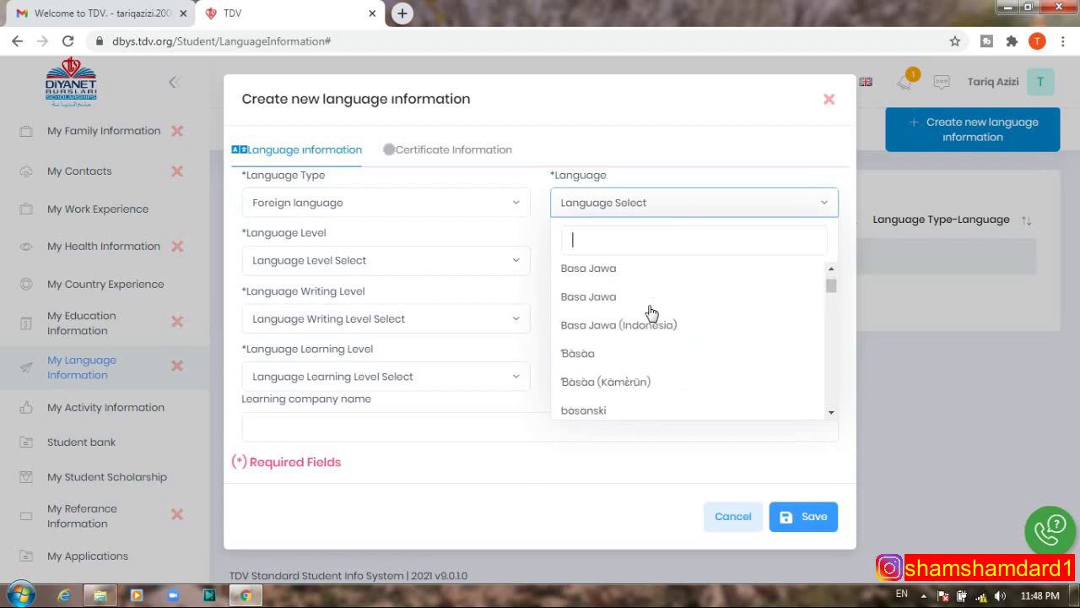
{"action": "scroll", "coordinate": [651, 312], "scroll_direction": "down", "scroll_amount": 10}
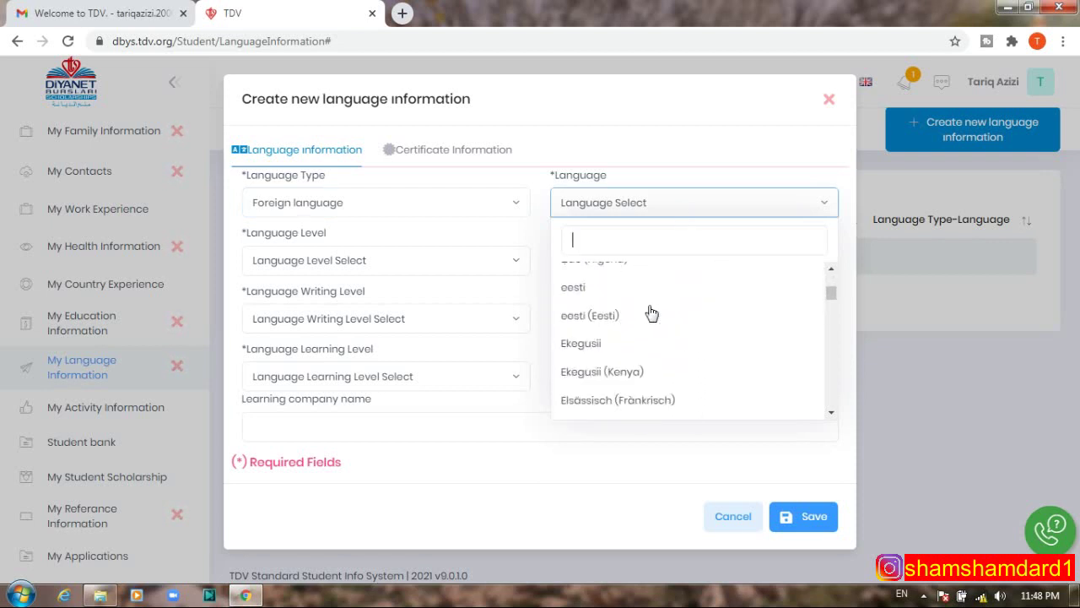
{"action": "scroll", "coordinate": [642, 314], "scroll_direction": "down", "scroll_amount": 6}
{"action": "scroll", "coordinate": [619, 320], "scroll_direction": "up", "scroll_amount": 3}
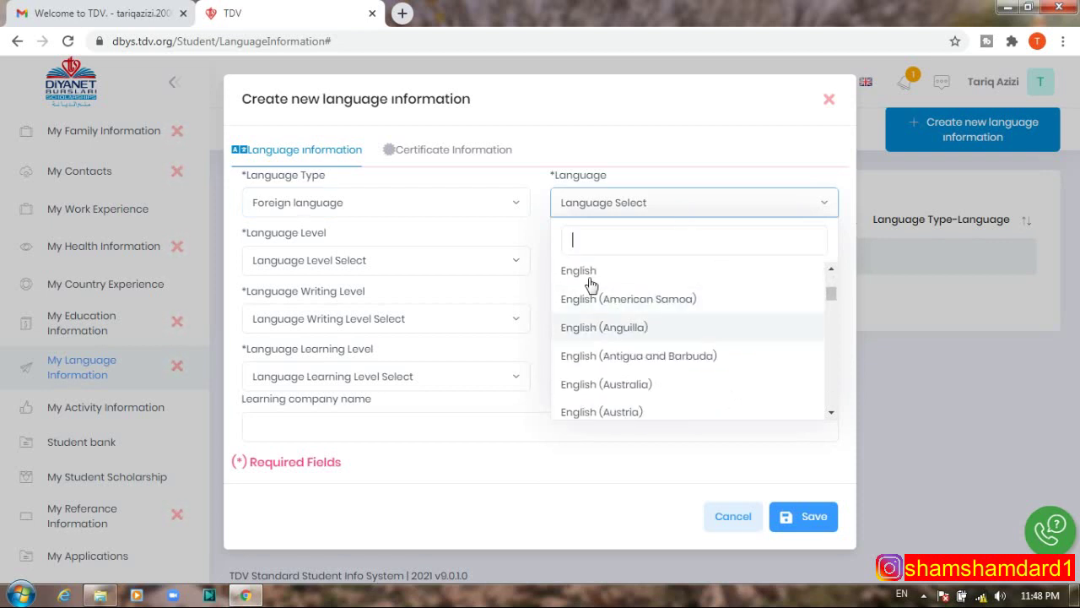
{"action": "left_click", "coordinate": [590, 275]}
- Set the language level to Advanced
{"action": "left_click", "coordinate": [395, 271]}
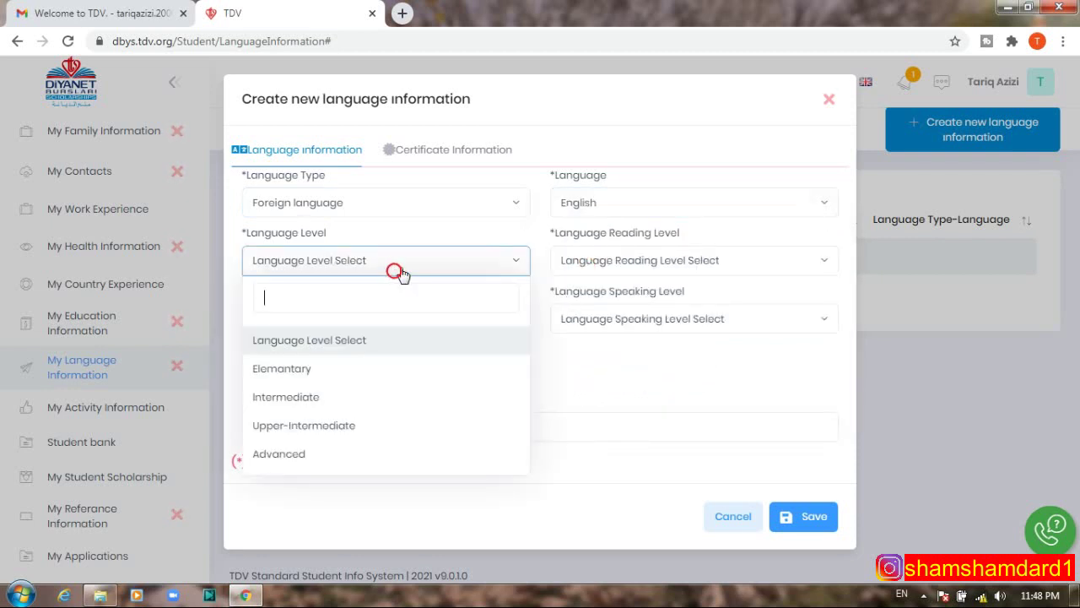
{"action": "left_click", "coordinate": [301, 457]}
{"action": "left_click", "coordinate": [646, 263]}
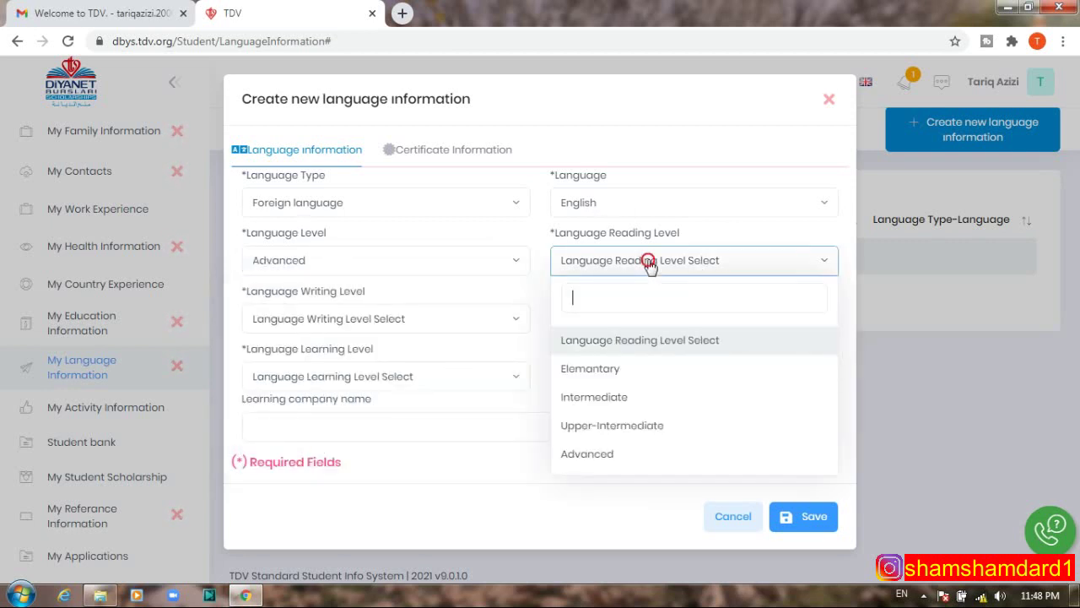
{"action": "left_click", "coordinate": [649, 264]}
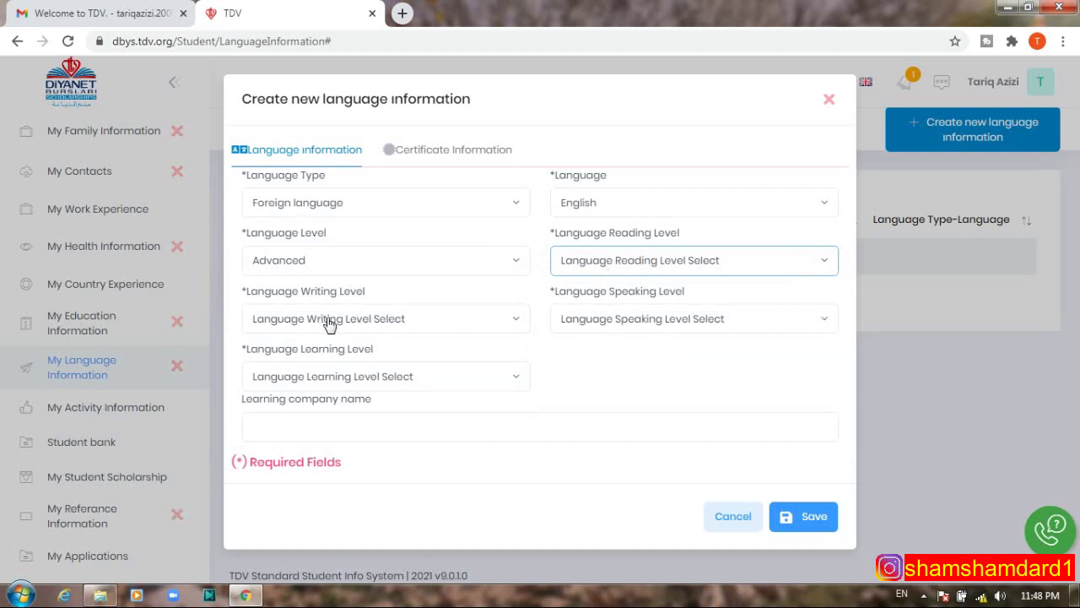
{"action": "left_click", "coordinate": [411, 345]}
- Set the language learning level to Course, leaving the company name empty
{"action": "left_click", "coordinate": [398, 380]}
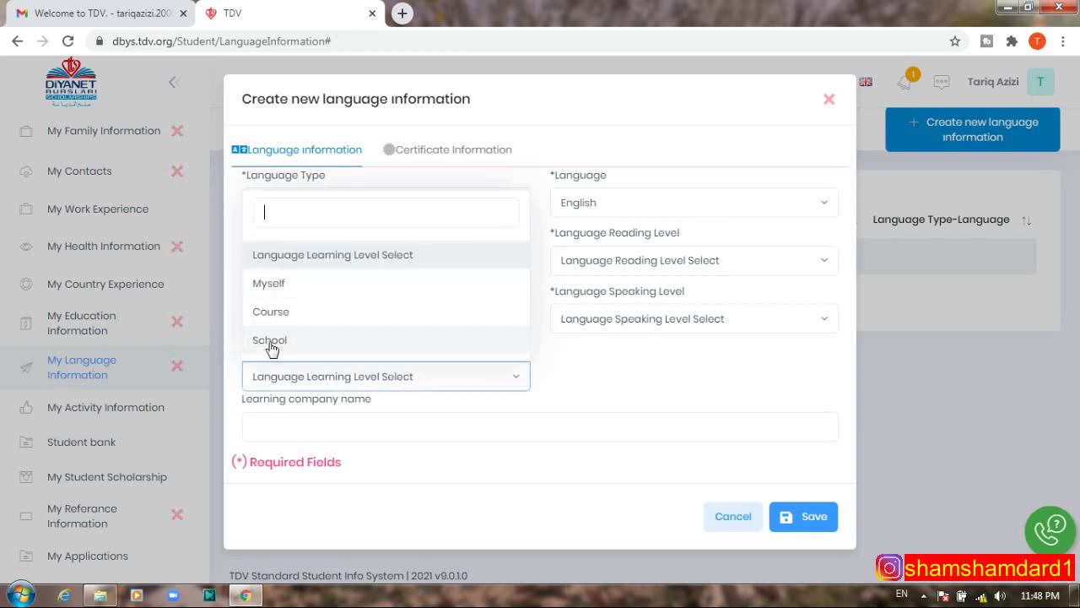
{"action": "left_click", "coordinate": [303, 312]}
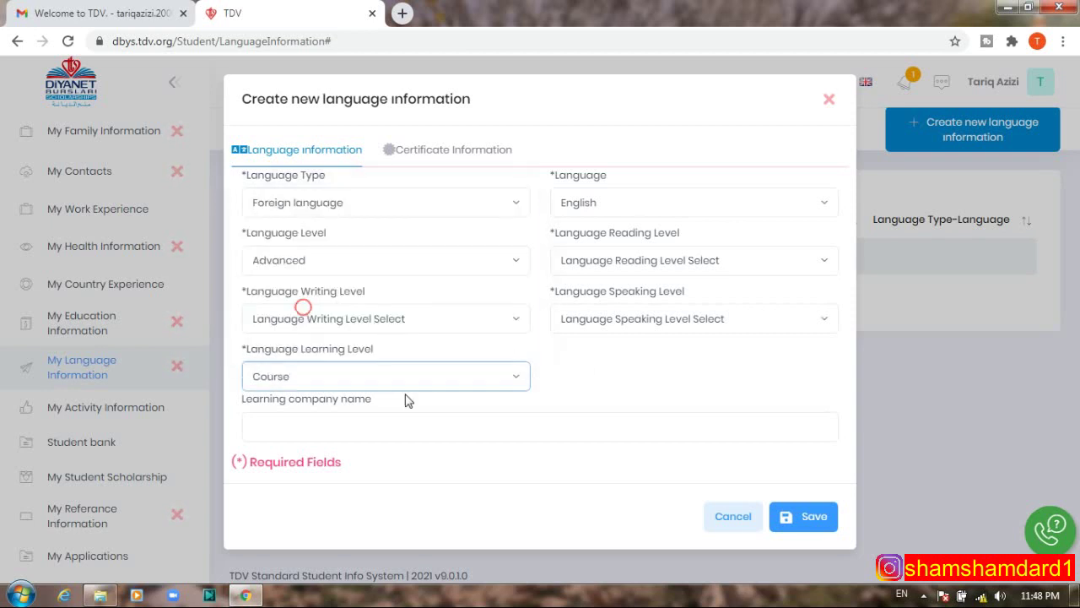
{"action": "left_click", "coordinate": [310, 413]}
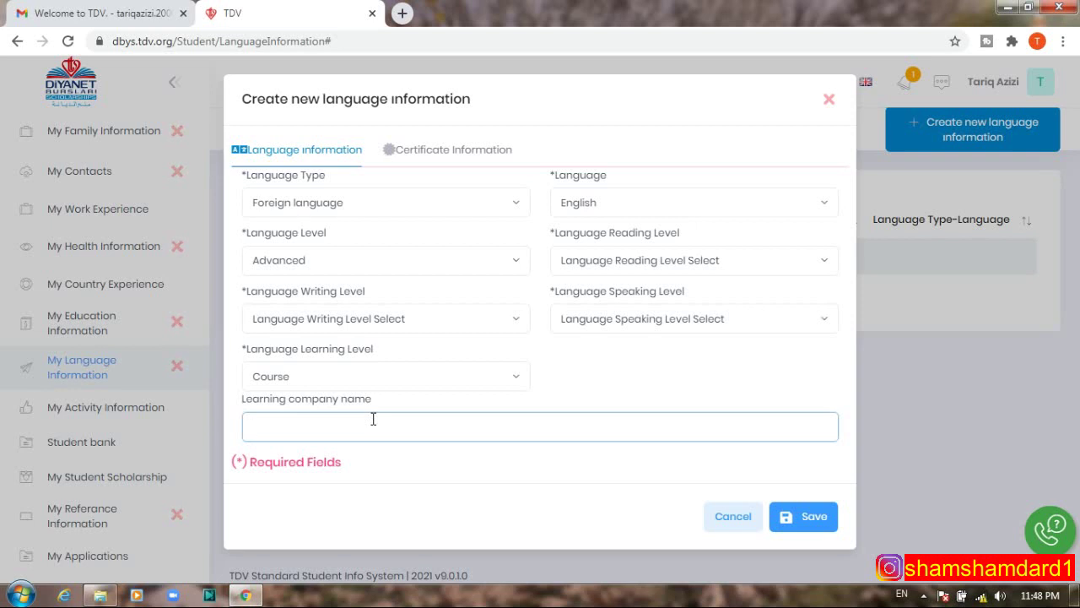
{"action": "left_click", "coordinate": [357, 376]}
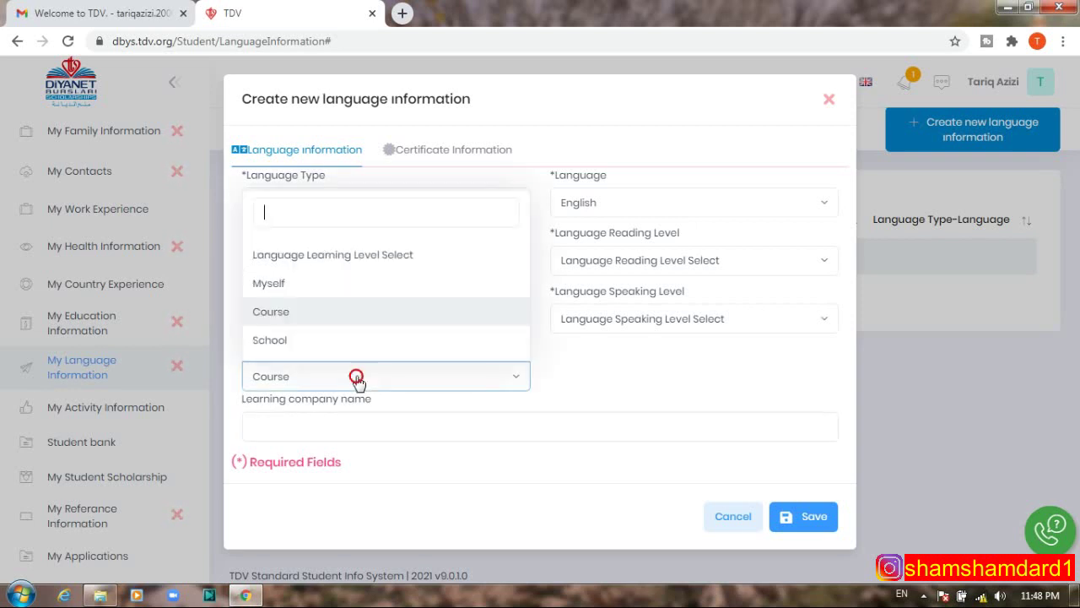
{"action": "left_click", "coordinate": [357, 376]}
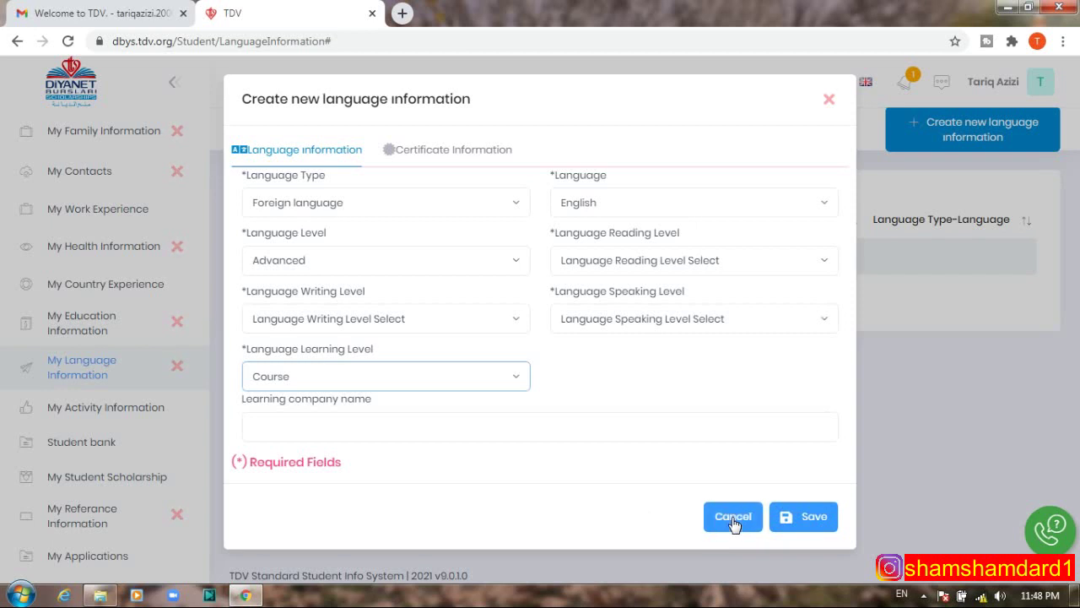
{"action": "left_click", "coordinate": [439, 151]}
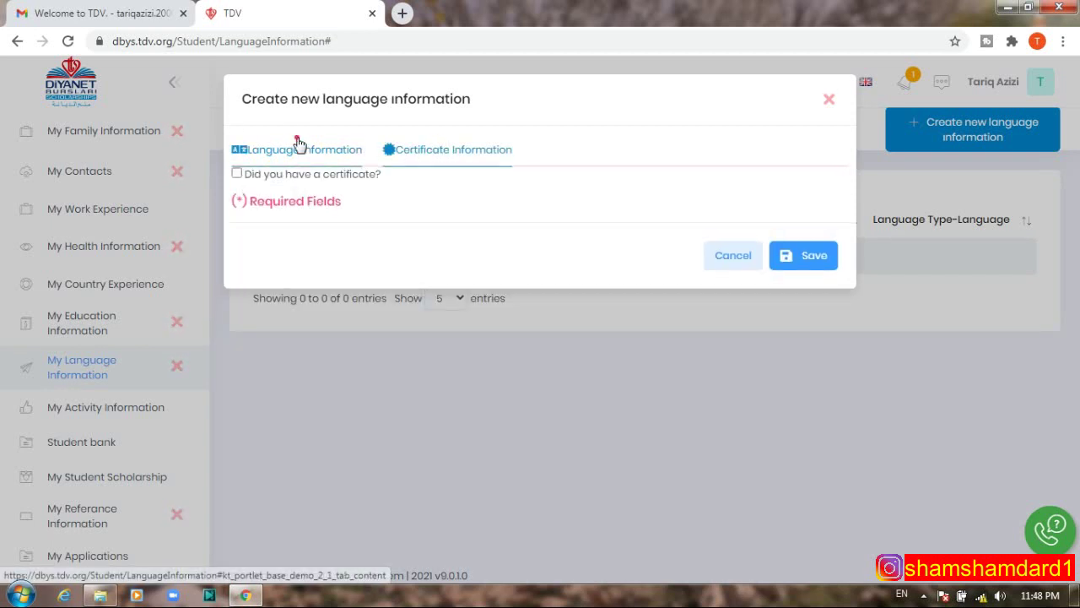
- Tick 'Did you have a certificate?' under Certificate Information, leaving the certificate date empty
{"action": "left_click", "coordinate": [297, 148]}
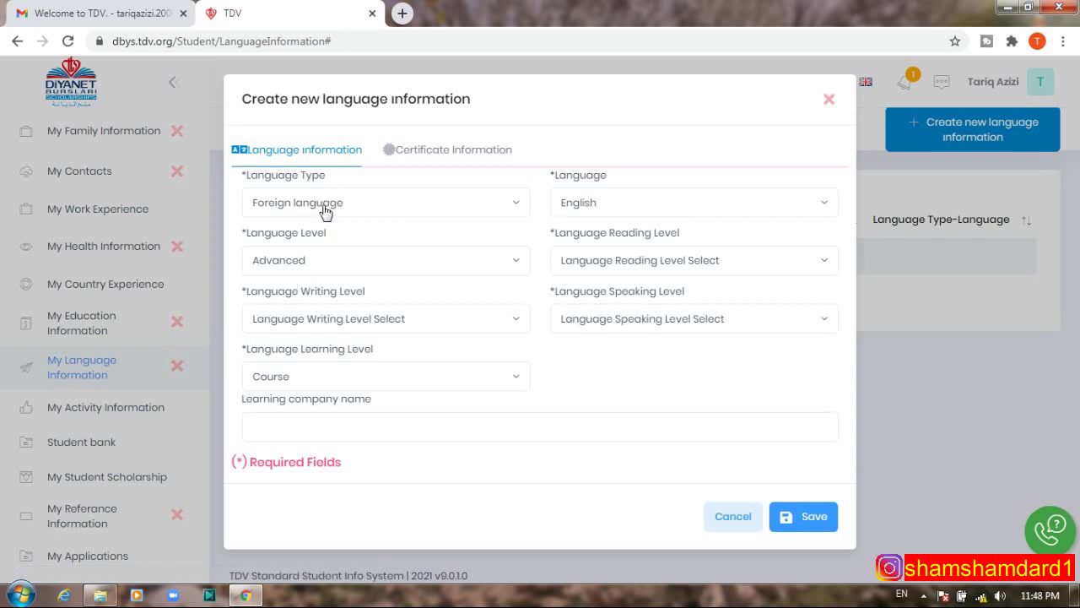
{"action": "left_click", "coordinate": [434, 149]}
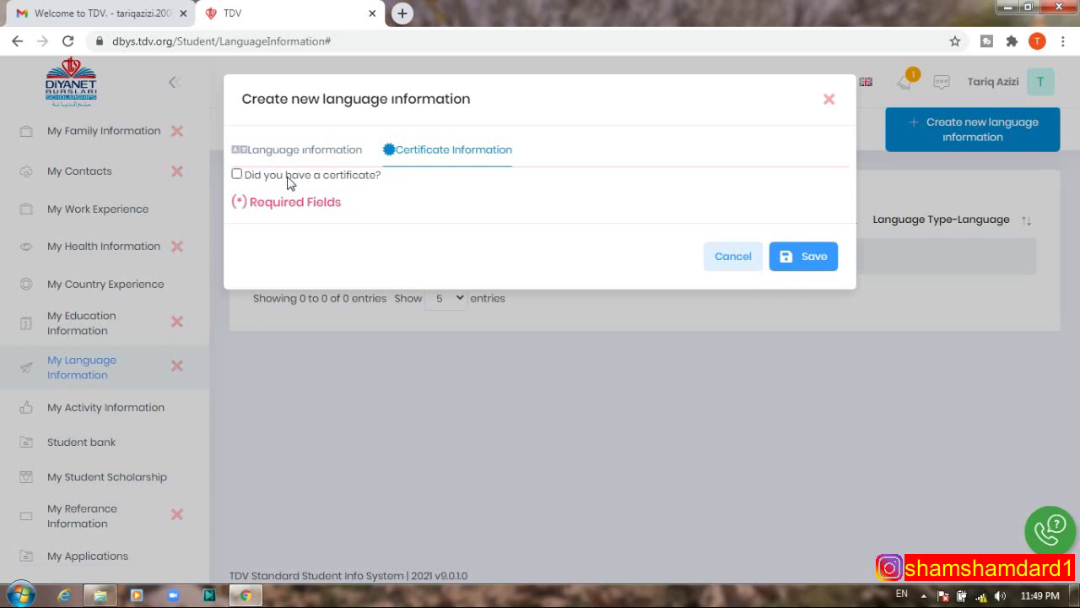
{"action": "left_click", "coordinate": [287, 177]}
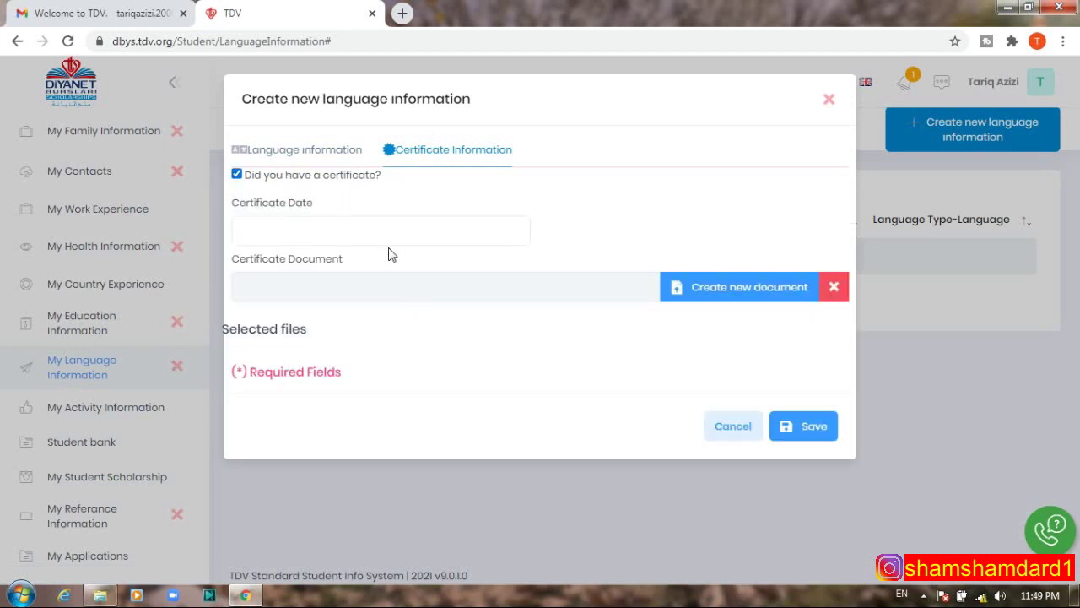
{"action": "left_click", "coordinate": [284, 174]}
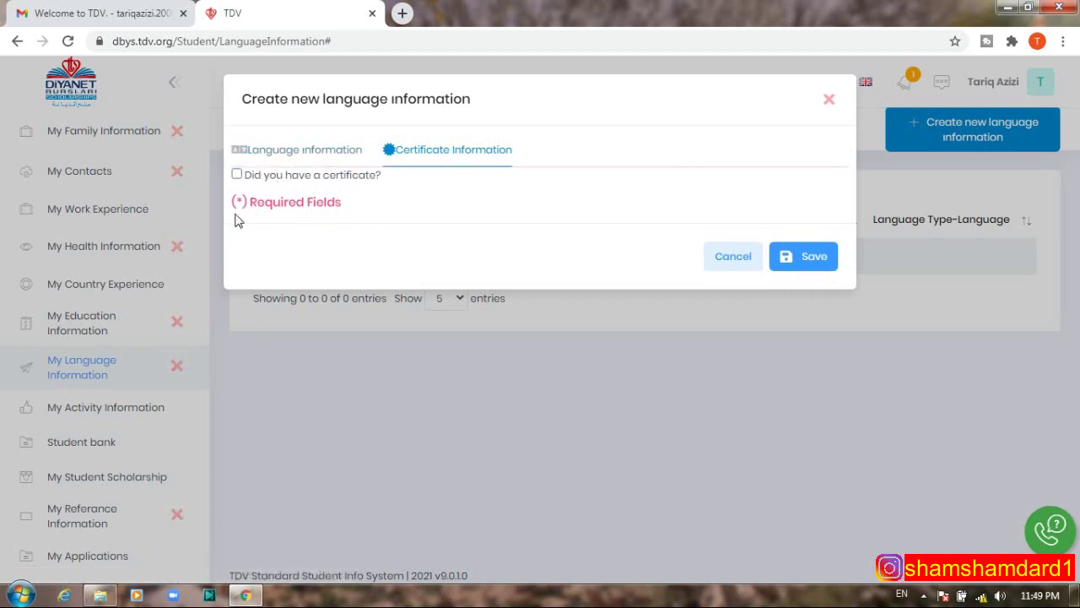
{"action": "left_click", "coordinate": [303, 180]}
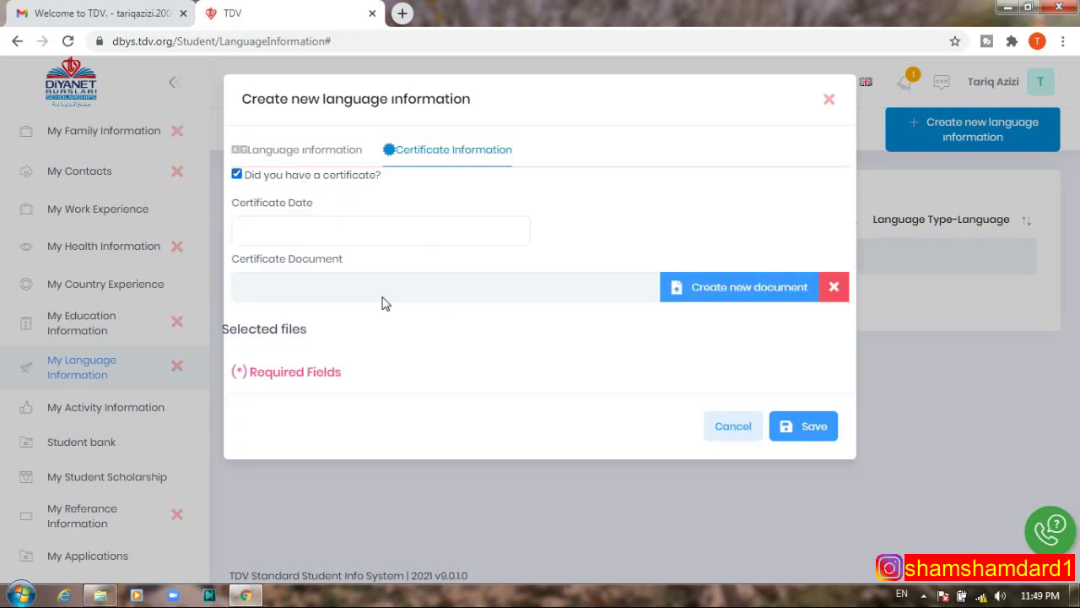
{"action": "left_click", "coordinate": [303, 228]}
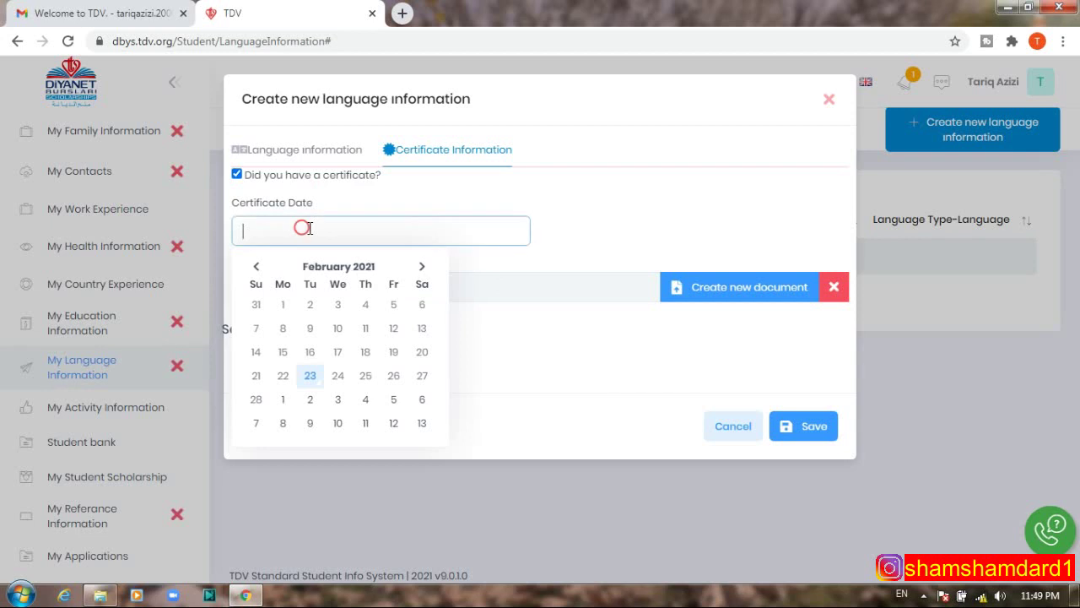
{"action": "left_click", "coordinate": [377, 195]}
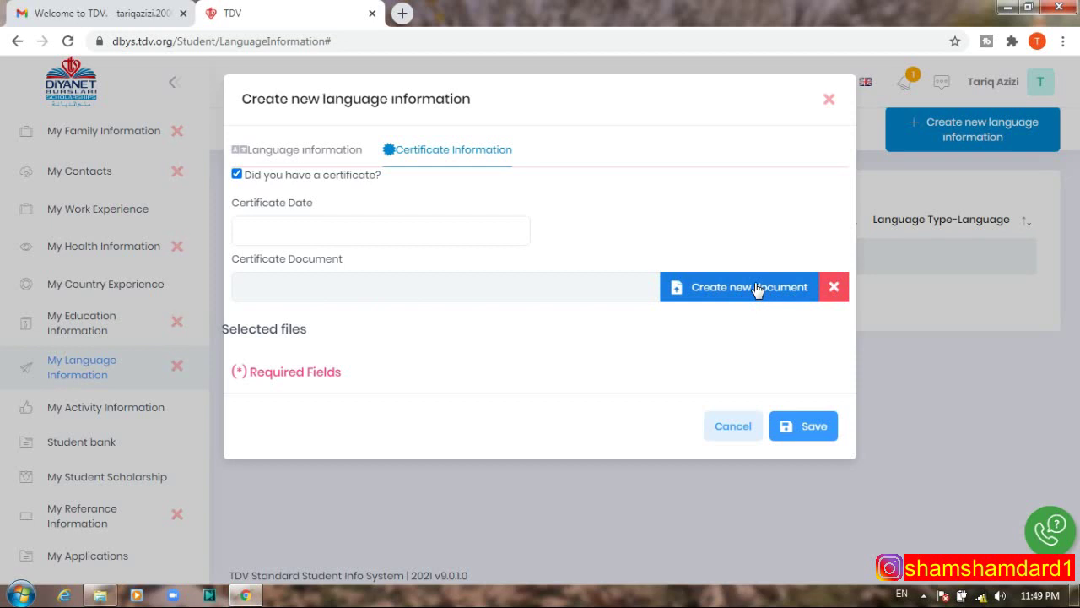
- Cancel the unsaved language entry form
{"action": "left_click", "coordinate": [732, 427]}
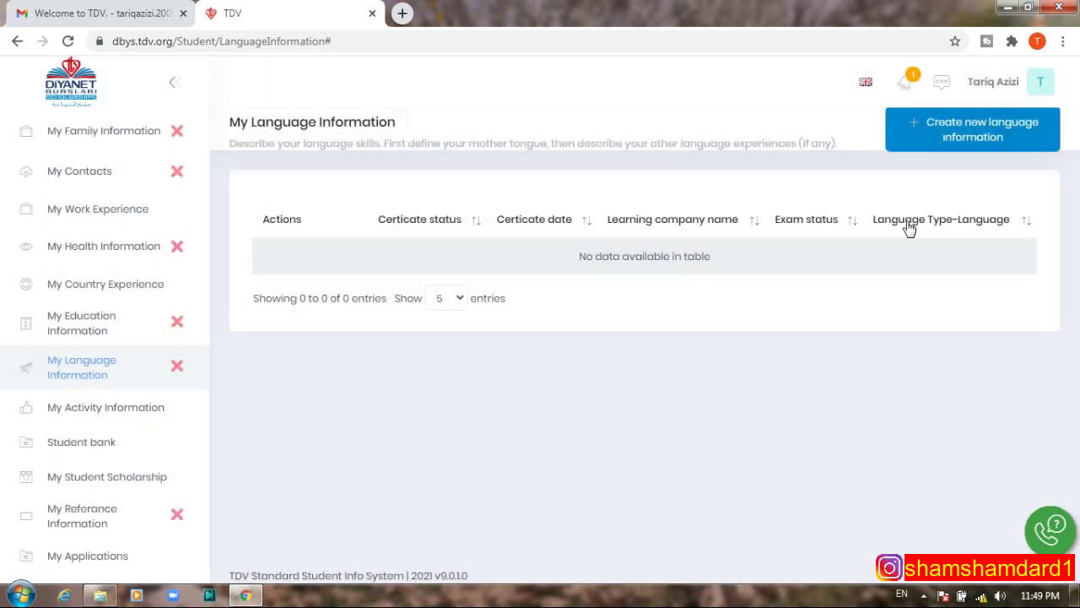
{"action": "left_click", "coordinate": [986, 145]}
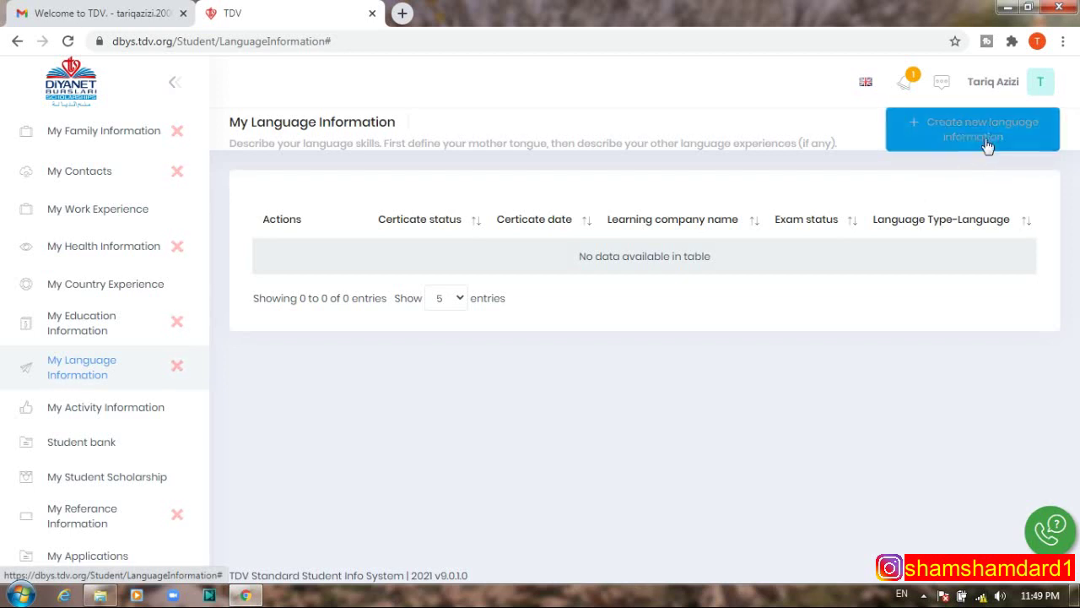
{"action": "left_click", "coordinate": [981, 126]}
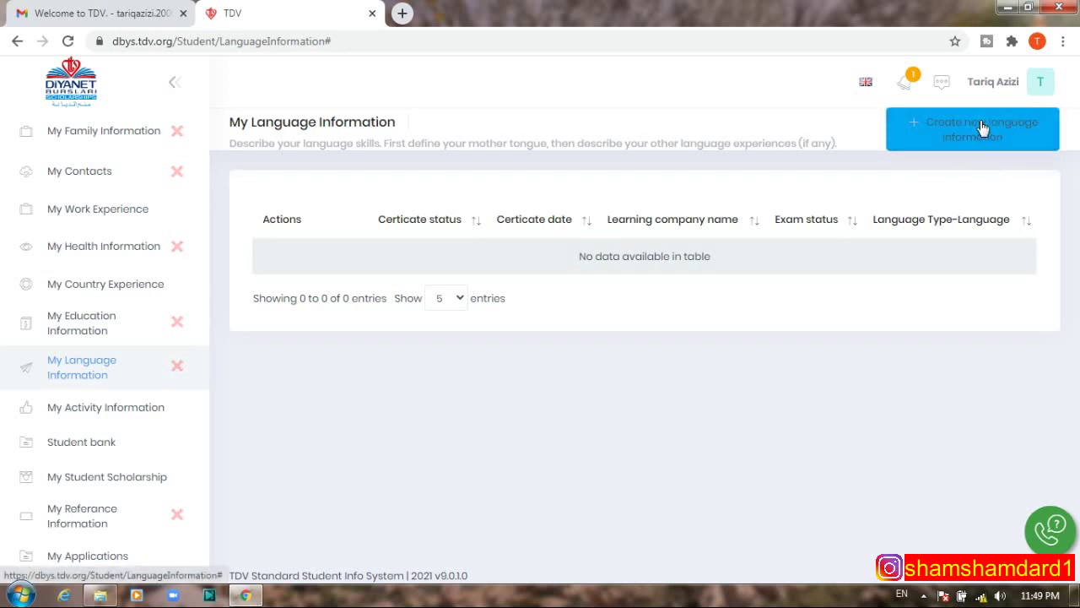
{"action": "left_click", "coordinate": [996, 136]}
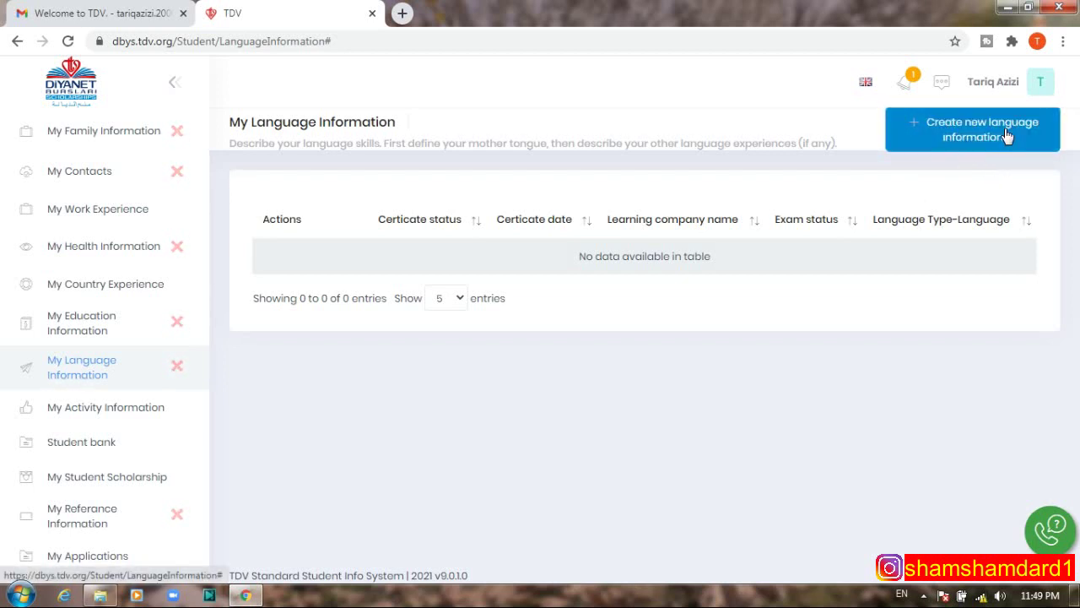
- Switch the language table's Show entries to 10, then back to 5
{"action": "left_click", "coordinate": [454, 297]}
{"action": "left_click", "coordinate": [453, 335]}
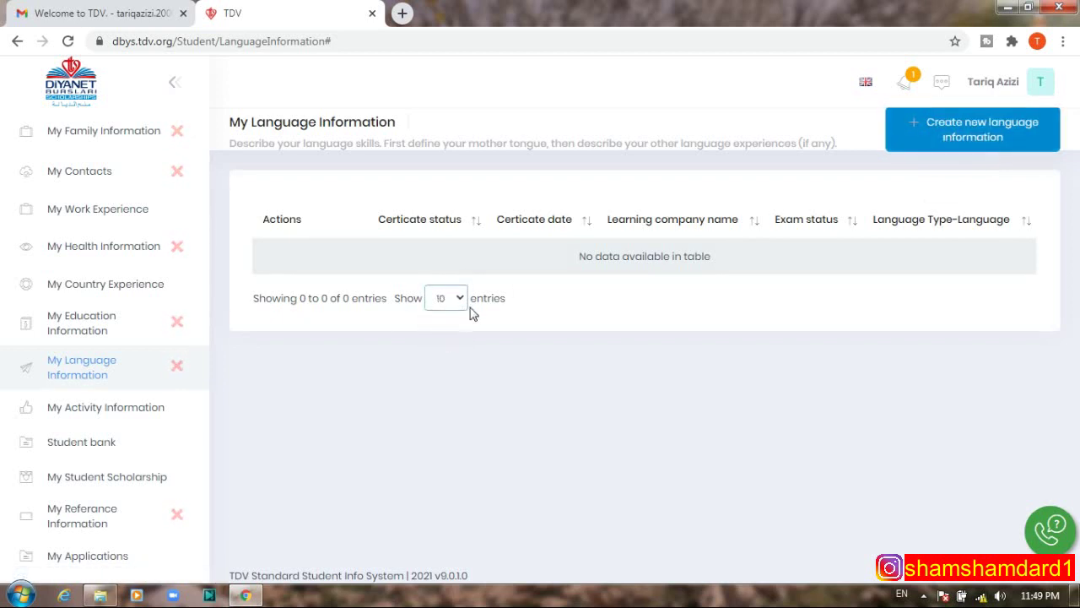
{"action": "left_click", "coordinate": [971, 145]}
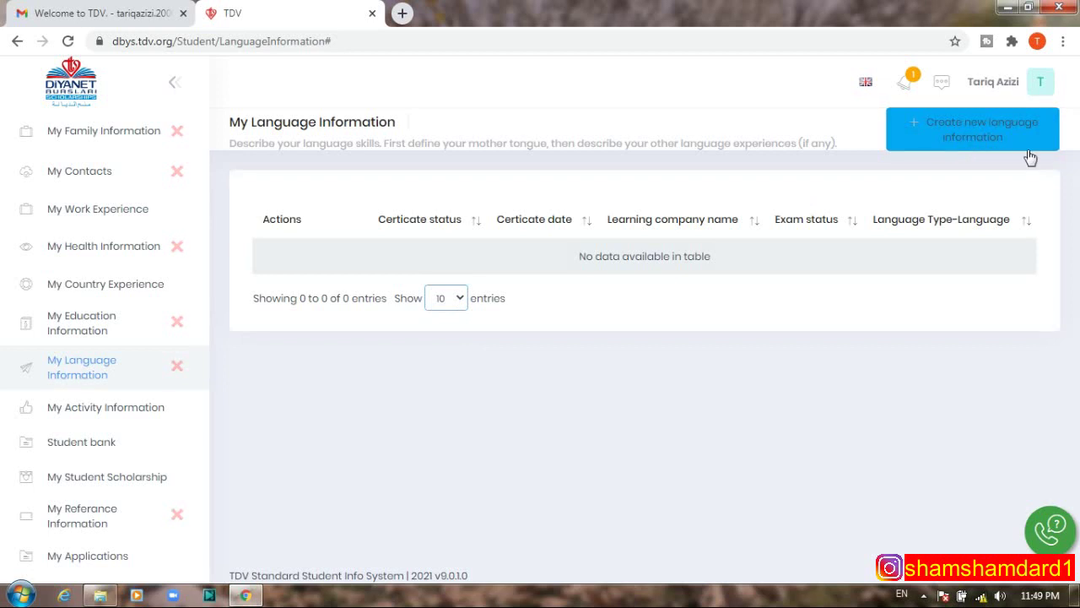
{"action": "left_click", "coordinate": [462, 303]}
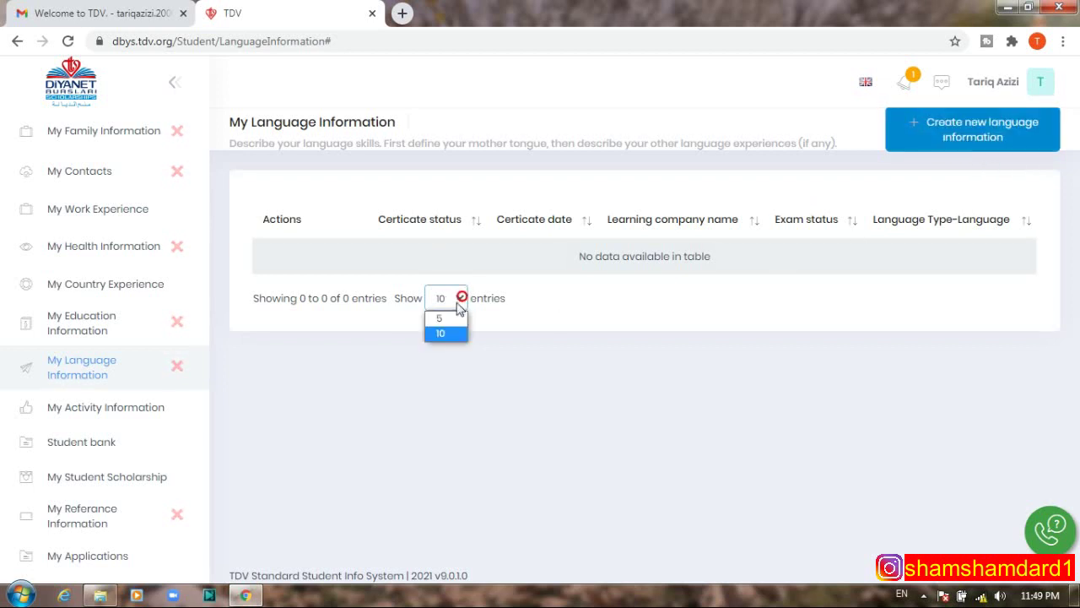
{"action": "left_click", "coordinate": [443, 315]}
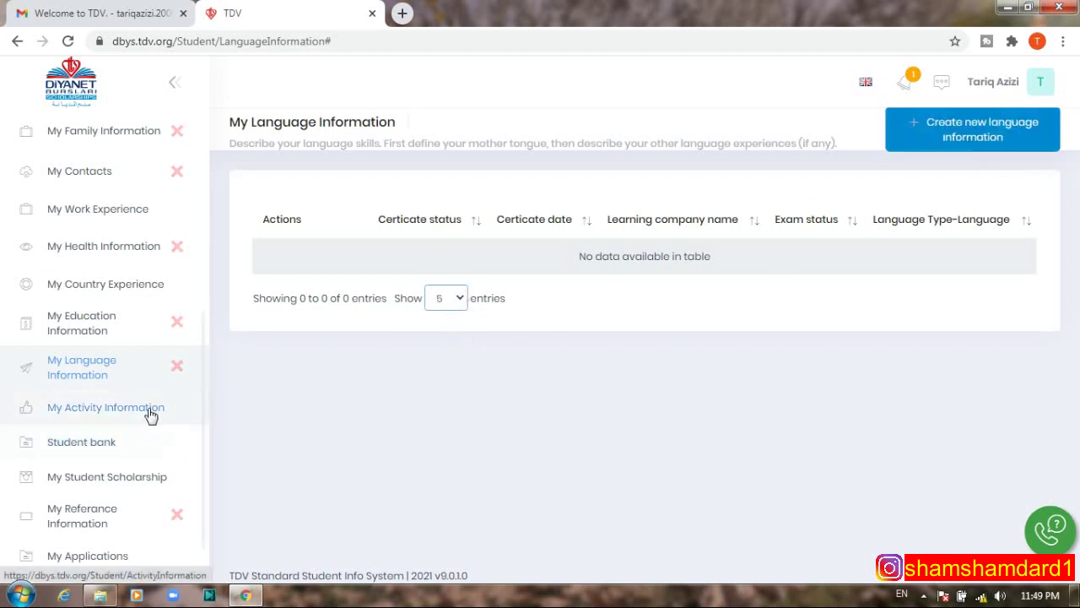
- Open My Activity Information and start a new activity information entry
{"action": "left_click", "coordinate": [103, 412]}
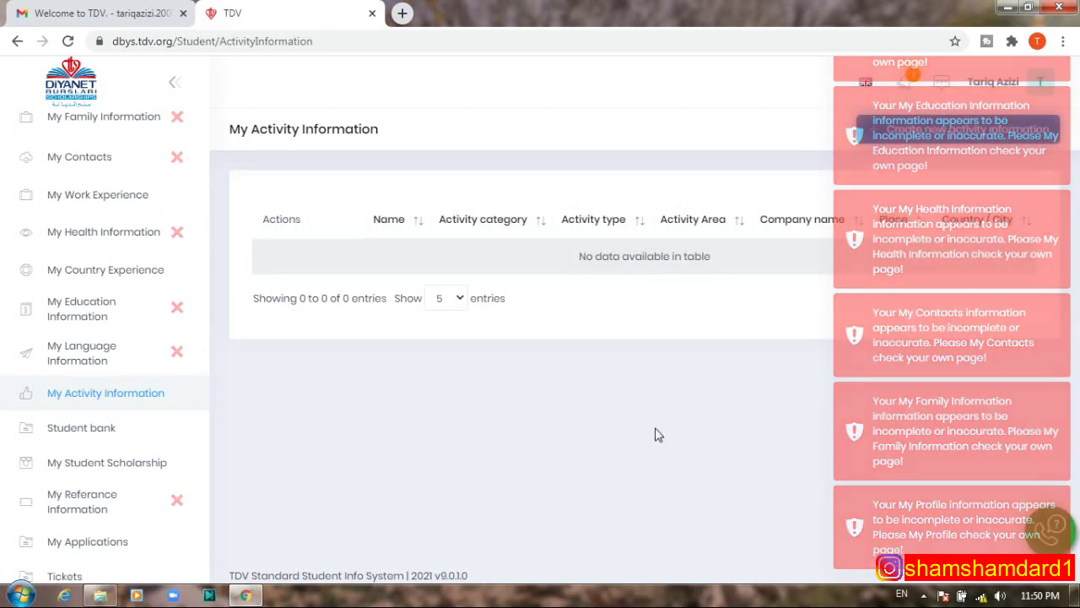
{"action": "left_click", "coordinate": [931, 132]}
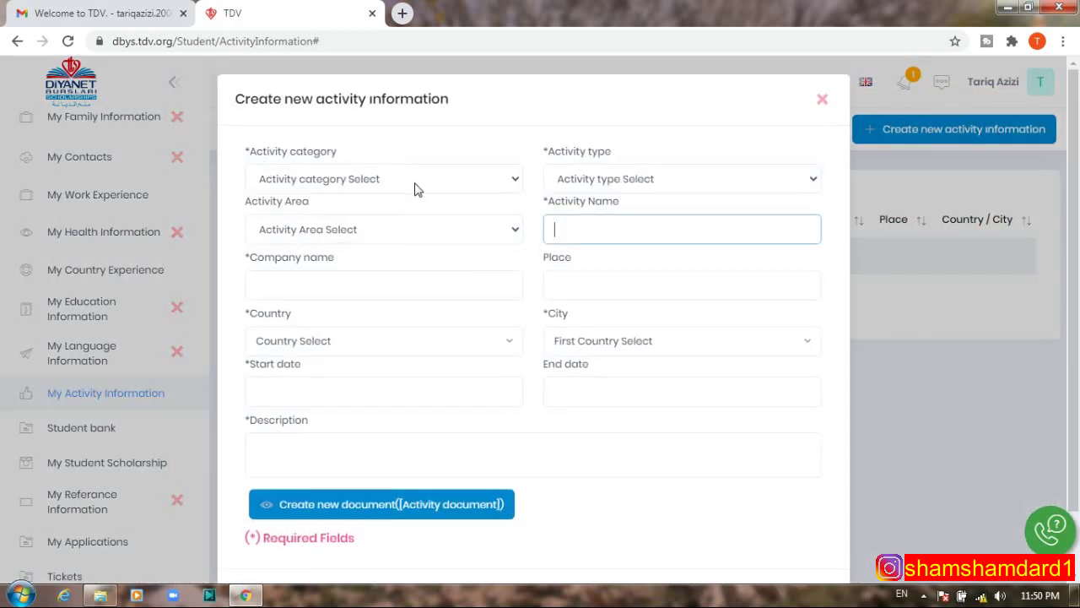
{"action": "left_click", "coordinate": [401, 182]}
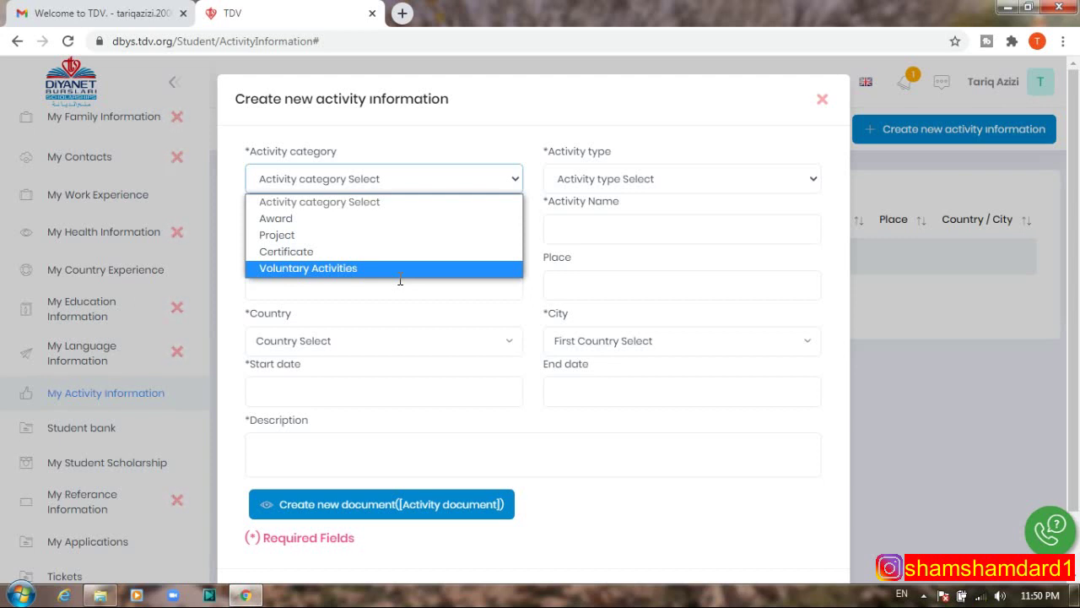
{"action": "left_click", "coordinate": [312, 257]}
{"action": "left_click", "coordinate": [733, 187]}
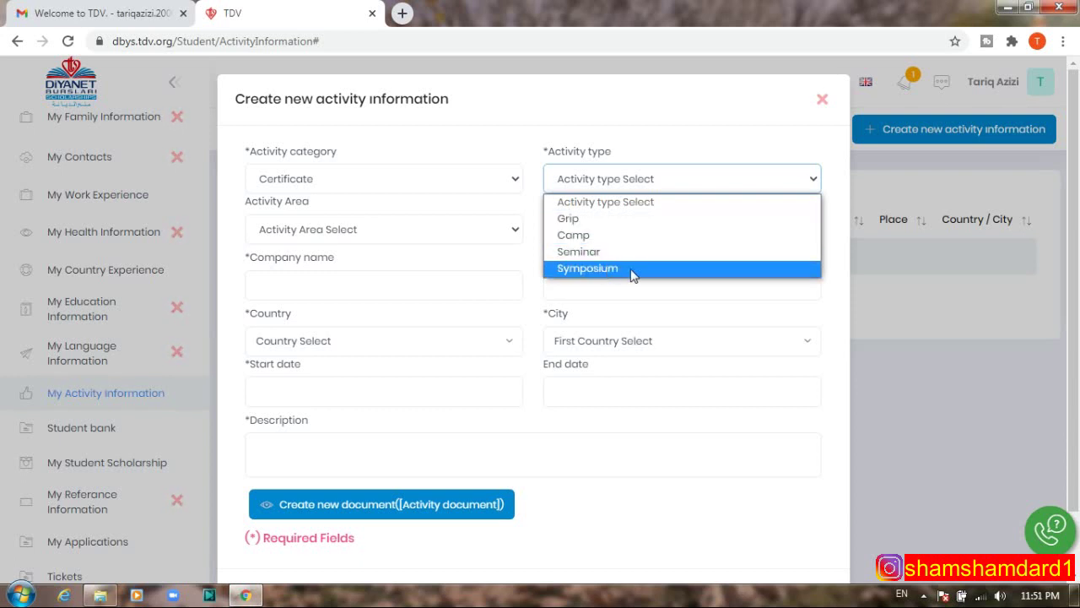
{"action": "left_click", "coordinate": [656, 419]}
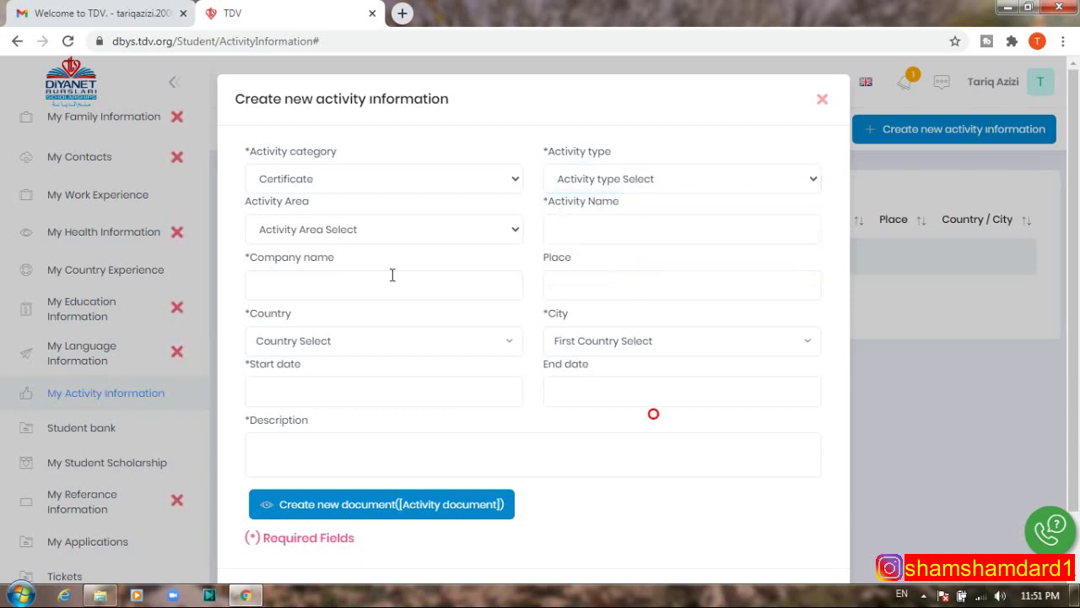
{"action": "left_click", "coordinate": [409, 232]}
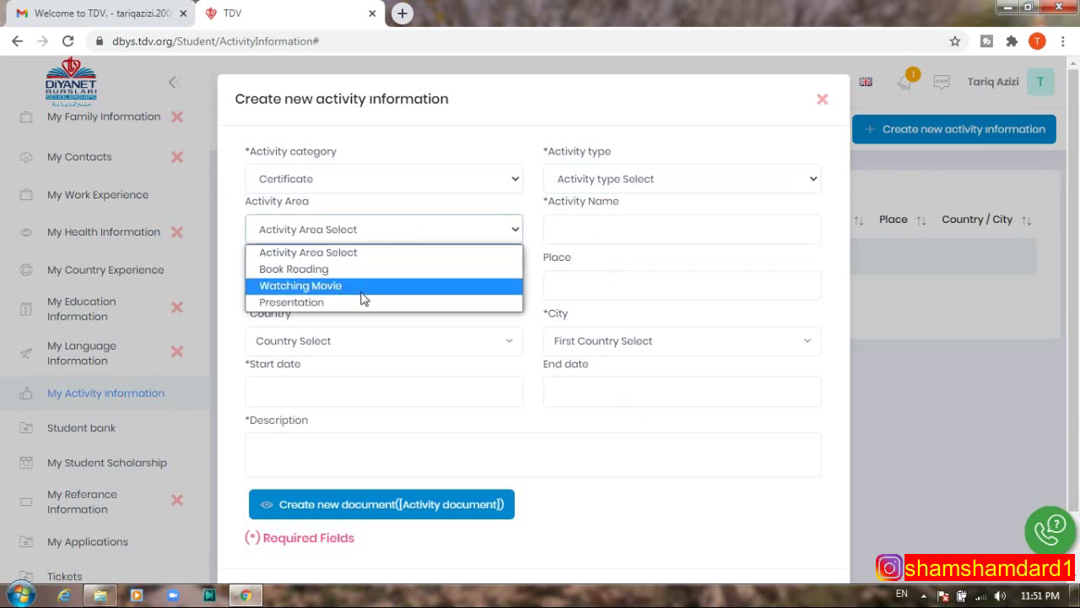
{"action": "left_click", "coordinate": [630, 453]}
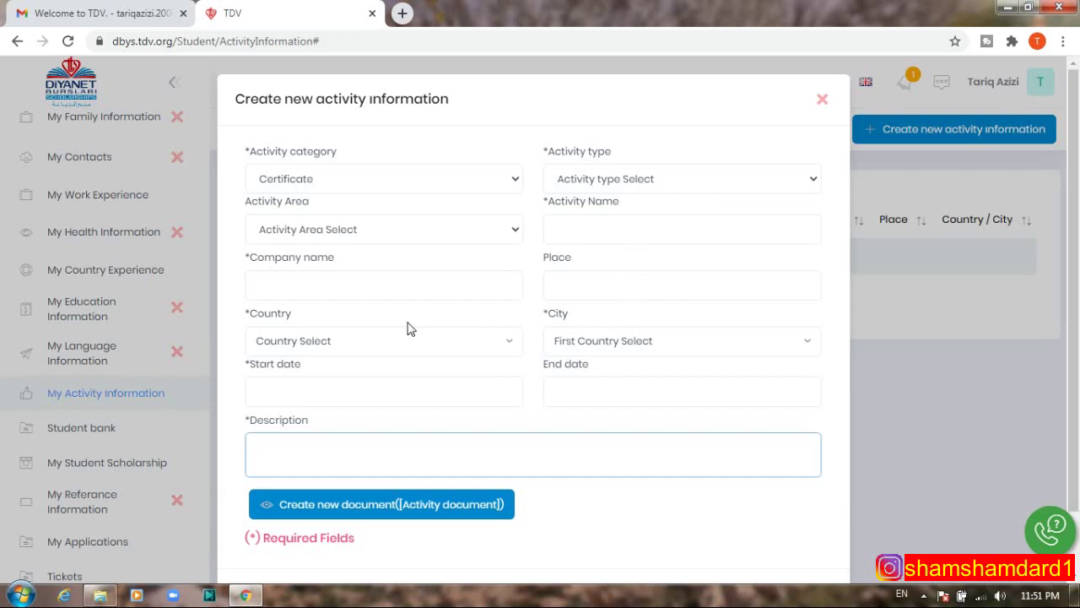
{"action": "left_click", "coordinate": [376, 342]}
{"action": "left_click", "coordinate": [376, 344]}
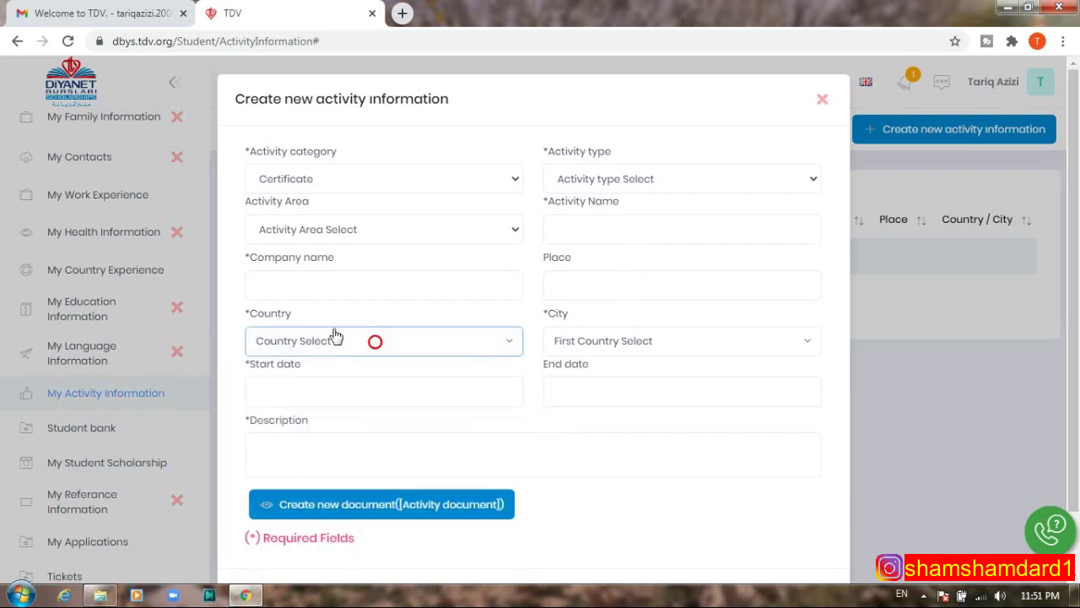
{"action": "left_click", "coordinate": [639, 346]}
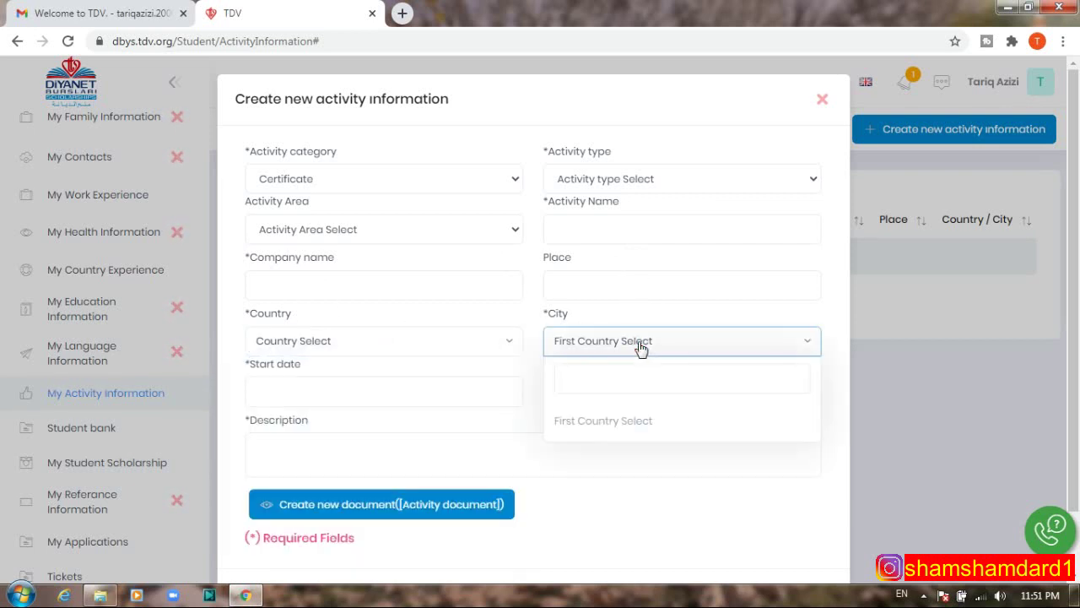
{"action": "left_click", "coordinate": [640, 346]}
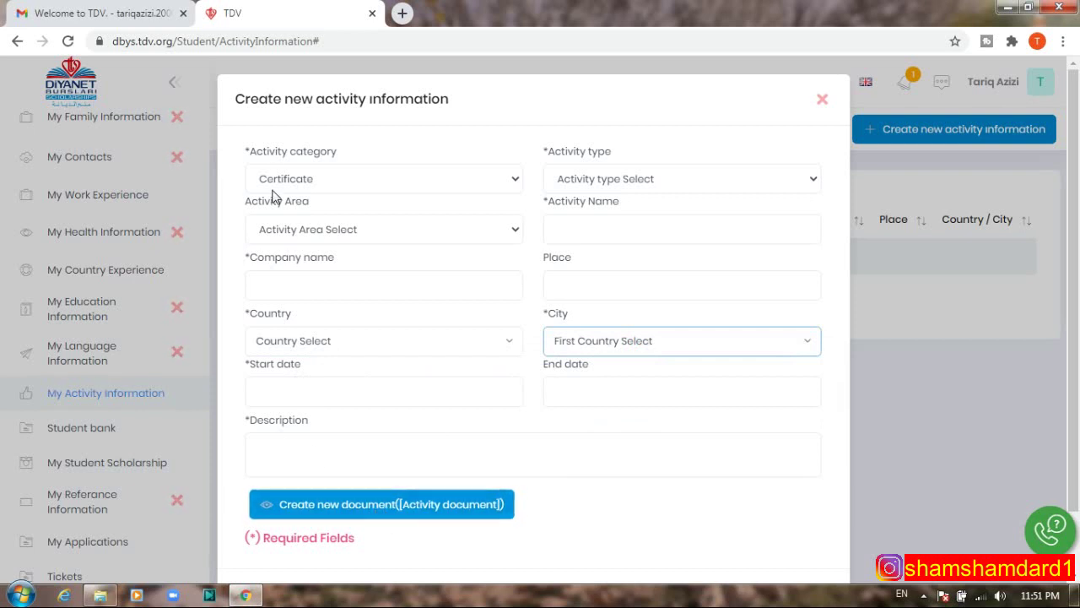
- Try Voluntary Activities, then Project, as the activity category, then cancel the form
{"action": "left_click", "coordinate": [354, 173]}
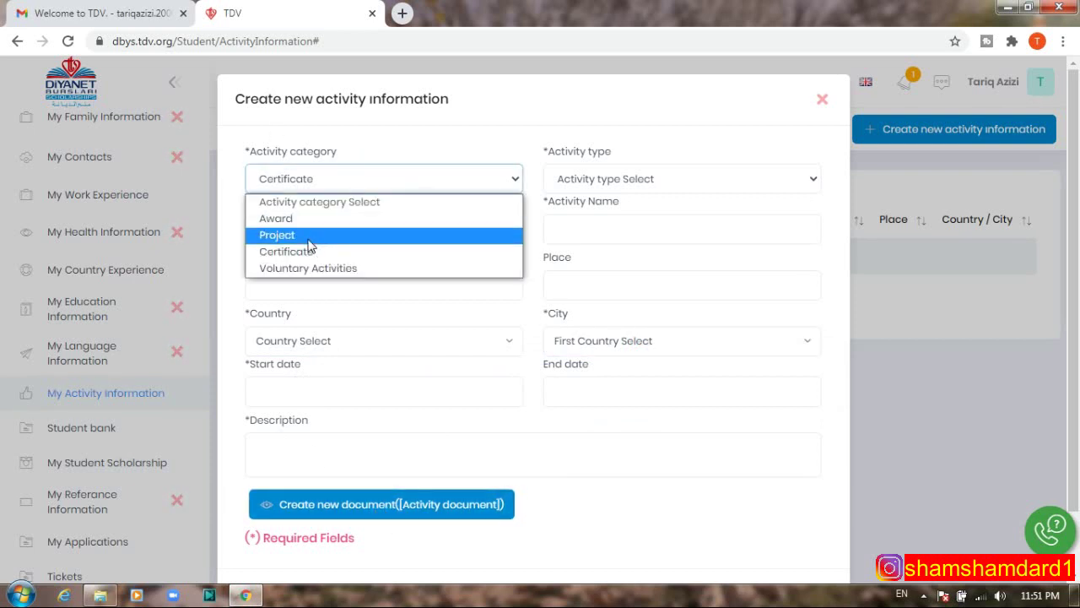
{"action": "left_click", "coordinate": [306, 267]}
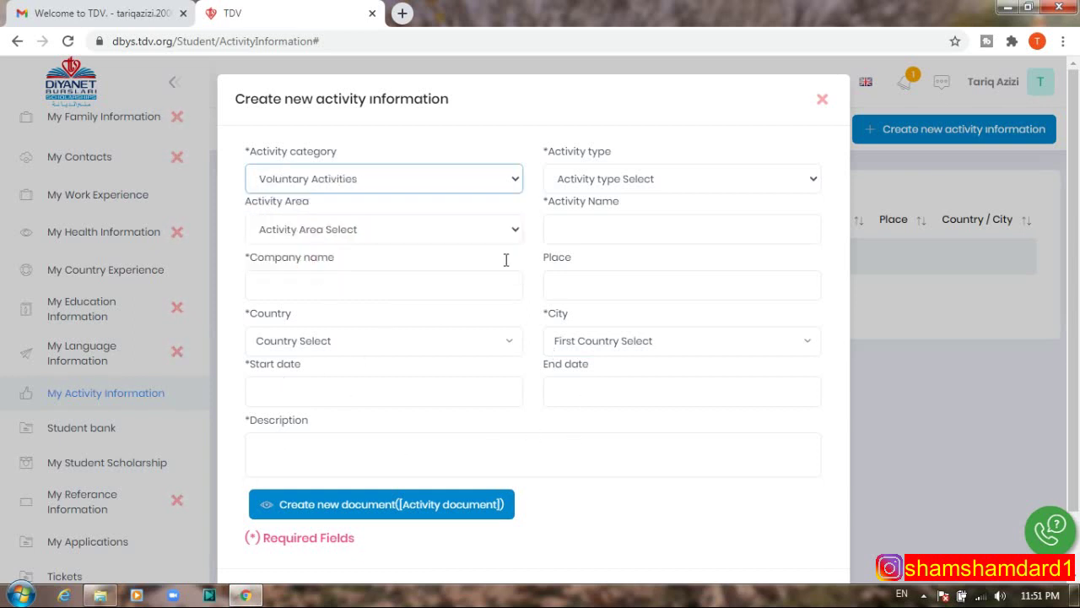
{"action": "left_click", "coordinate": [355, 179]}
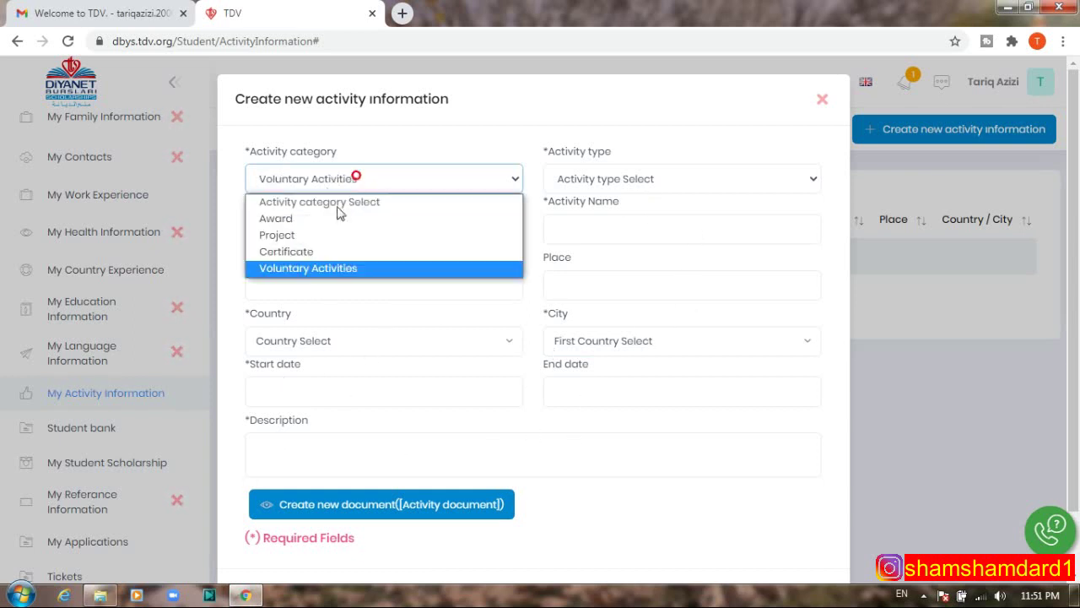
{"action": "left_click", "coordinate": [306, 234]}
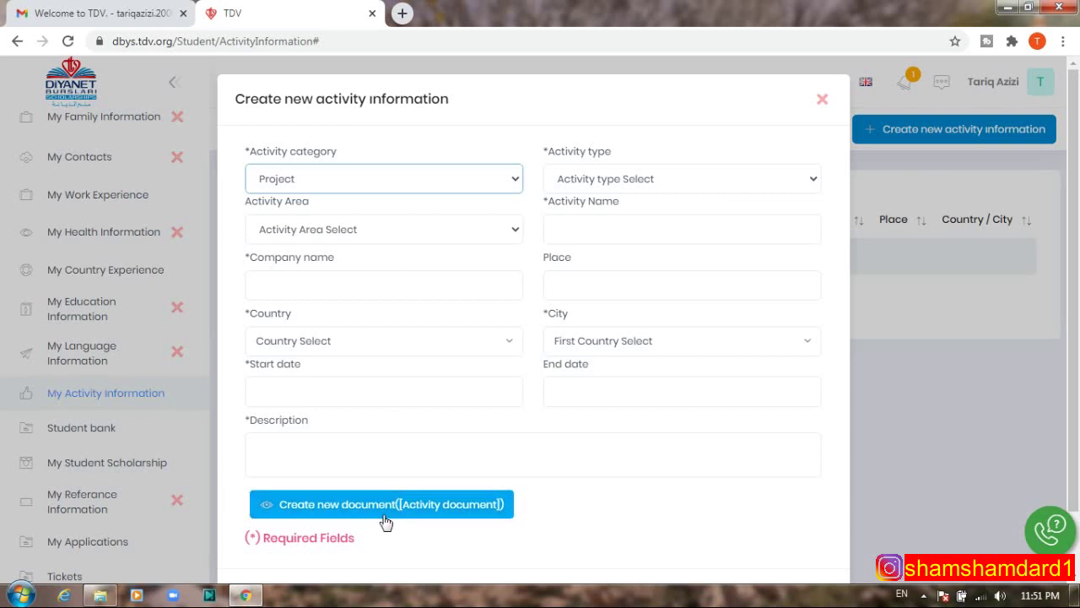
{"action": "scroll", "coordinate": [748, 429], "scroll_direction": "down", "scroll_amount": 2}
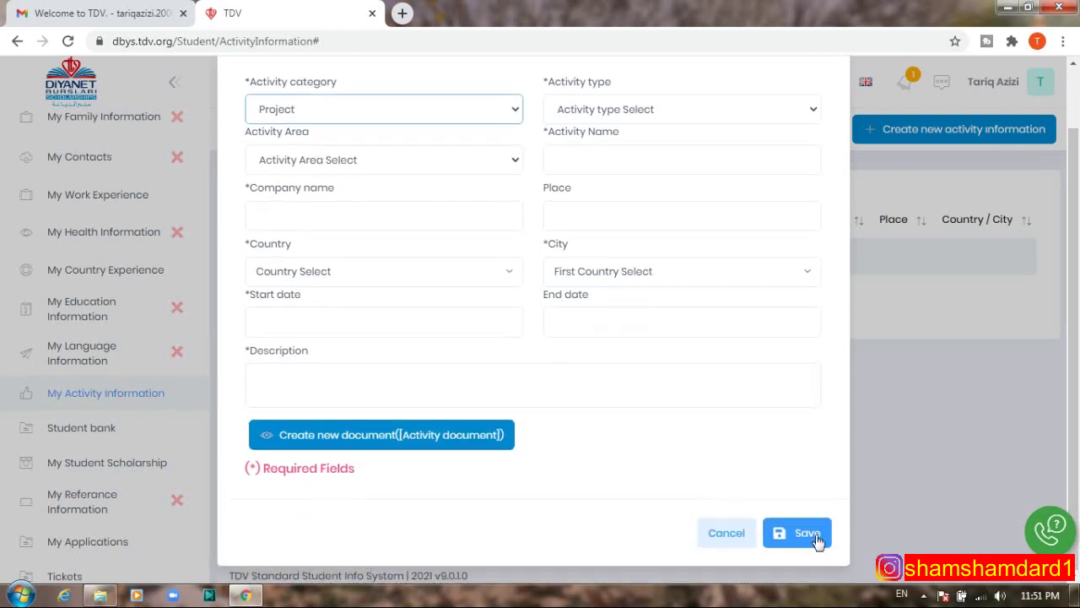
{"action": "left_click", "coordinate": [716, 538]}
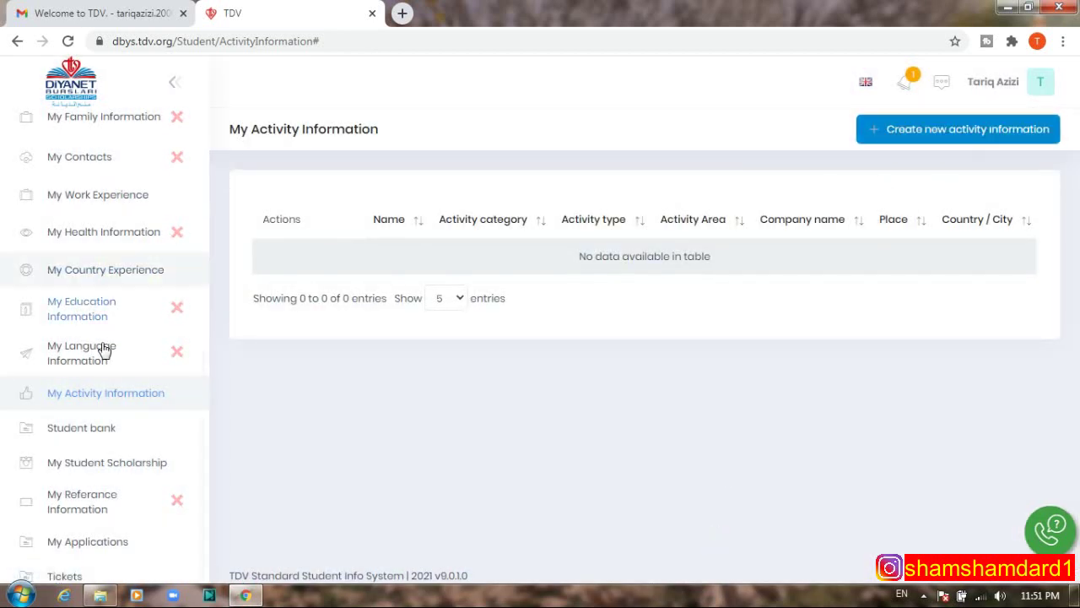
{"action": "scroll", "coordinate": [172, 390], "scroll_direction": "down", "scroll_amount": 1}
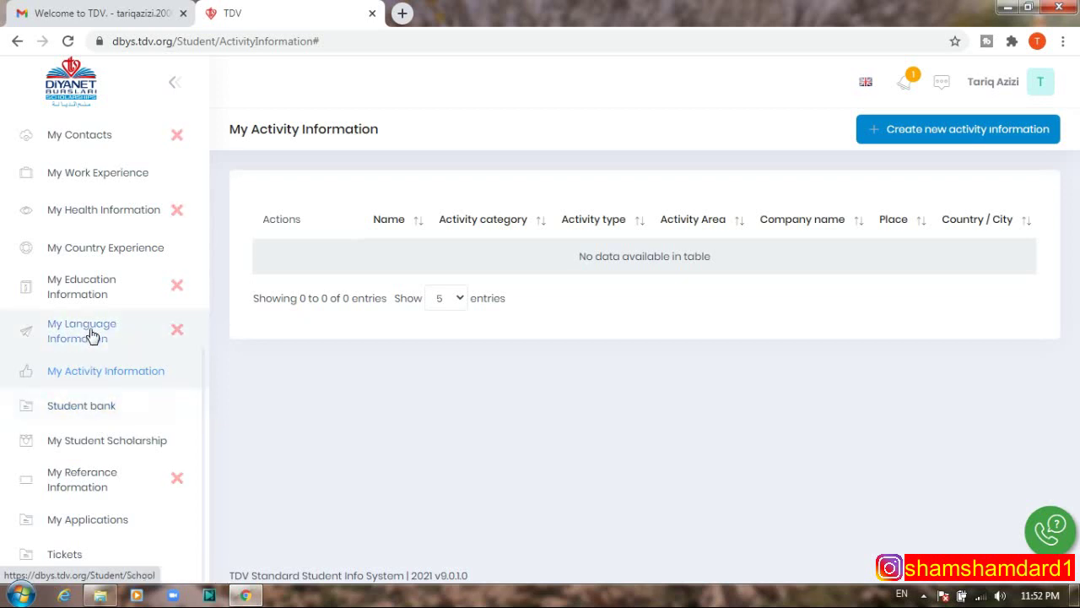
{"action": "scroll", "coordinate": [88, 329], "scroll_direction": "up", "scroll_amount": 2}
{"action": "scroll", "coordinate": [102, 344], "scroll_direction": "down", "scroll_amount": 2}
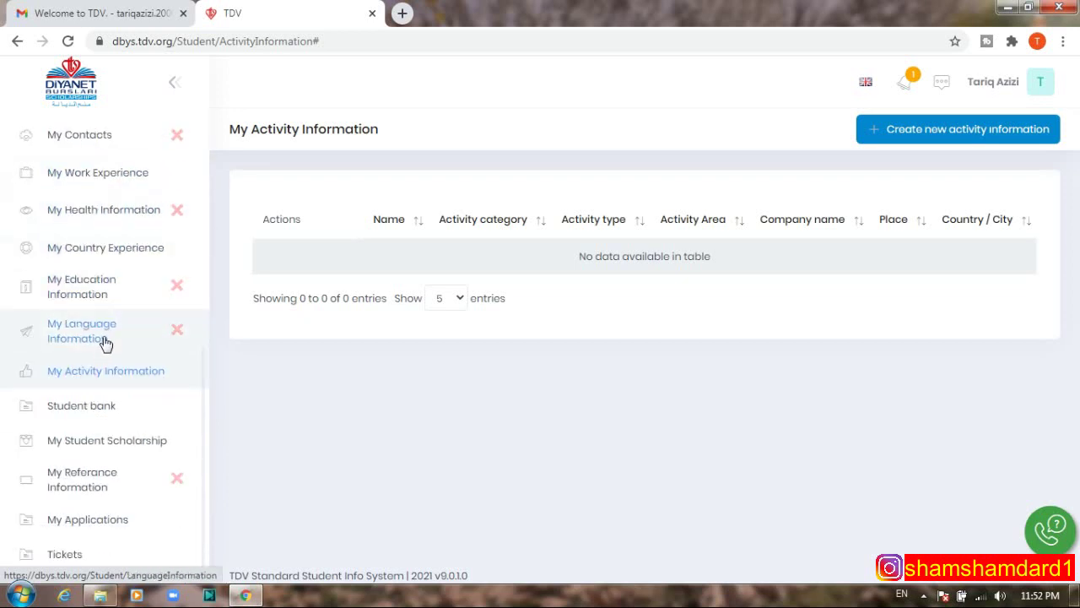
{"action": "scroll", "coordinate": [103, 346], "scroll_direction": "up", "scroll_amount": 2}
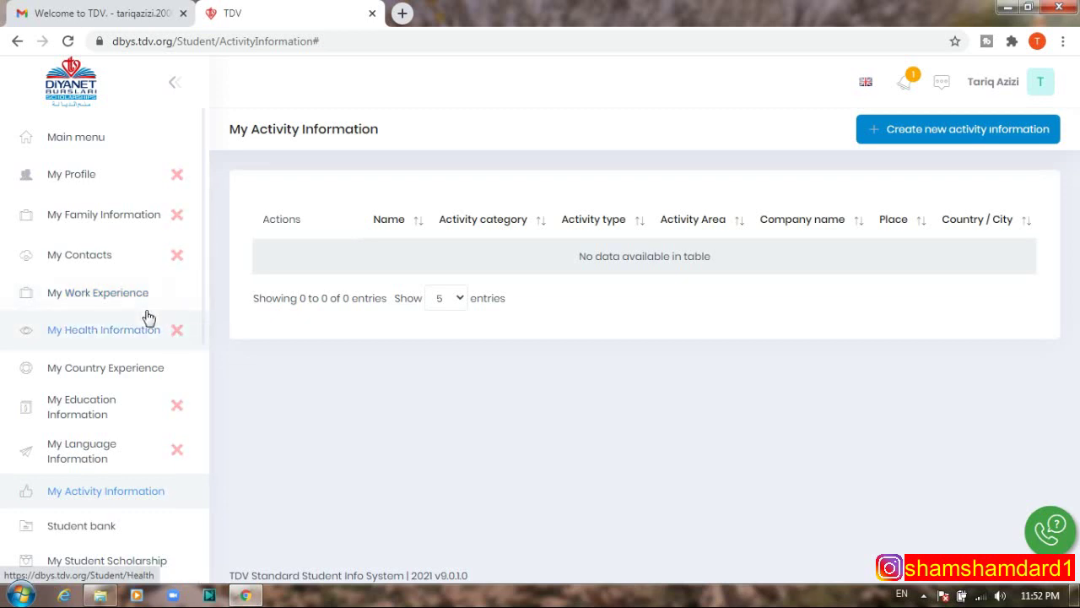
{"action": "scroll", "coordinate": [159, 309], "scroll_direction": "down", "scroll_amount": 3}
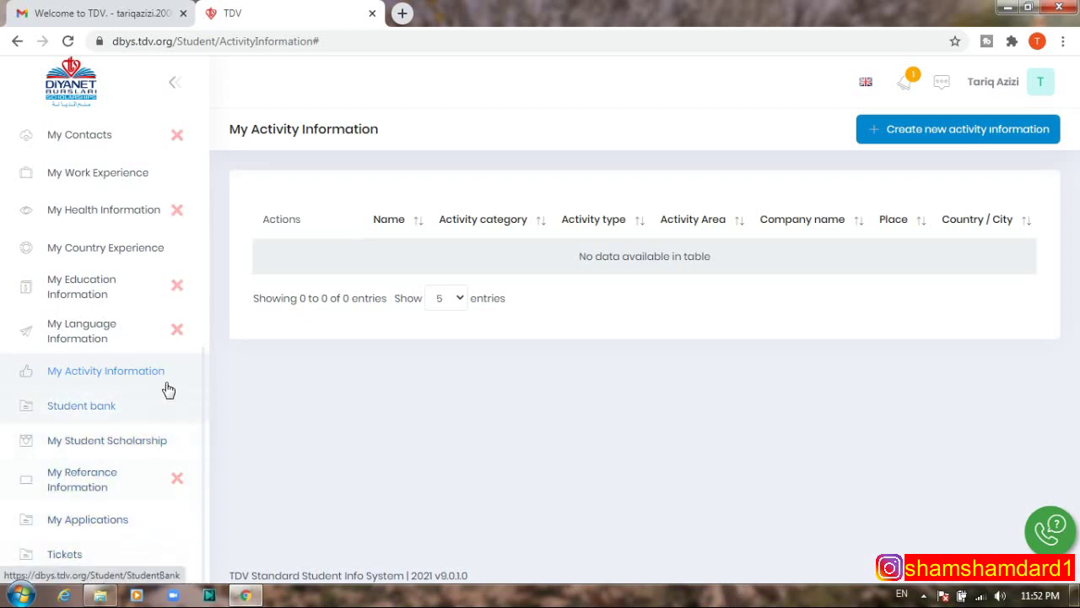
- Open Student bank, try Create new student bank, and reload the page after the internal error
{"action": "left_click", "coordinate": [100, 408]}
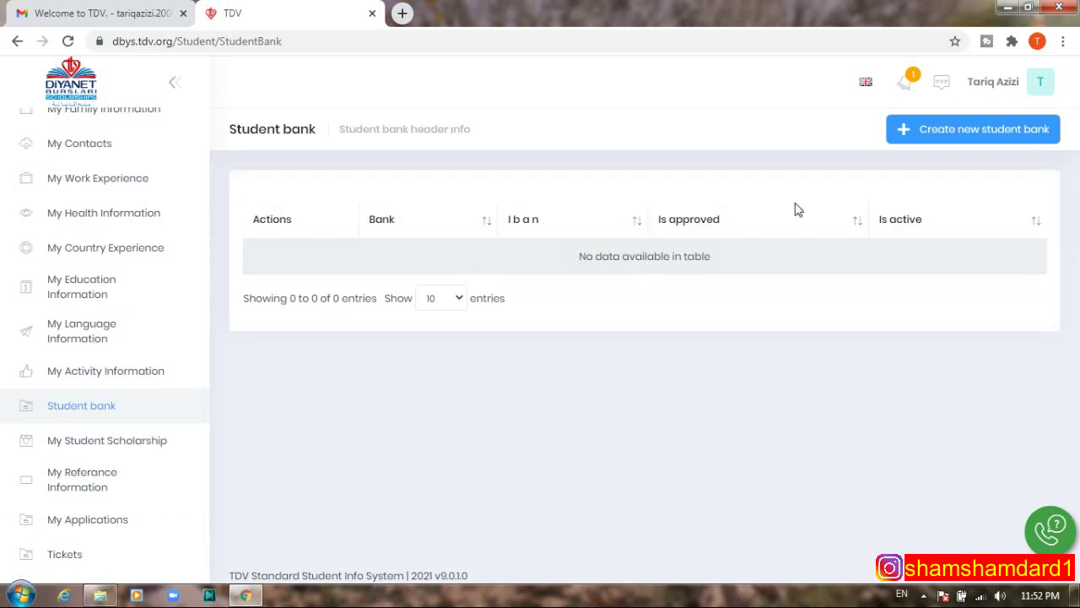
{"action": "left_click", "coordinate": [975, 133]}
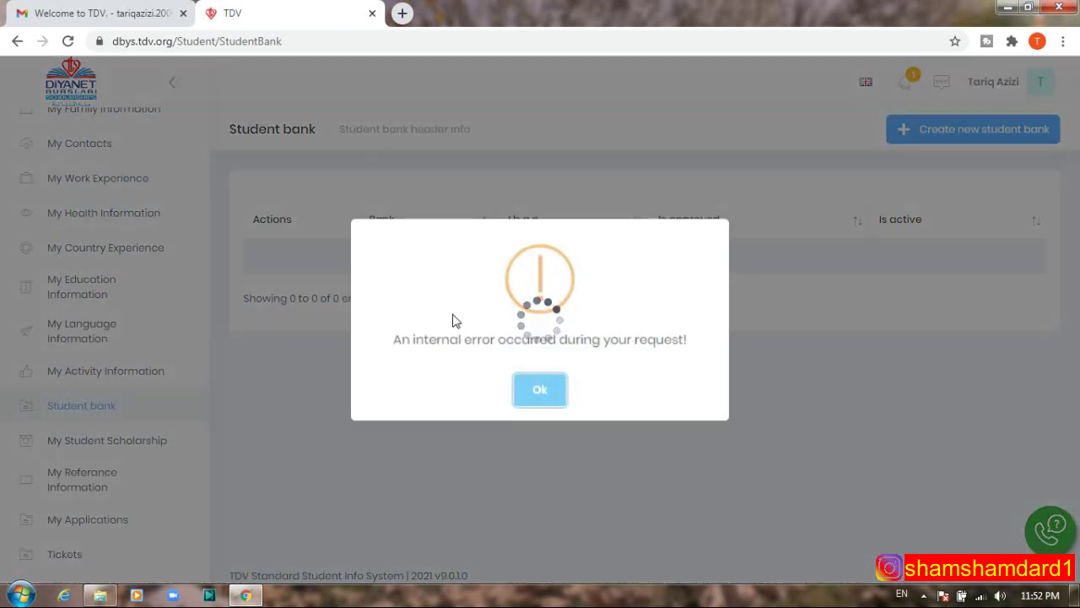
{"action": "right_click", "coordinate": [293, 17]}
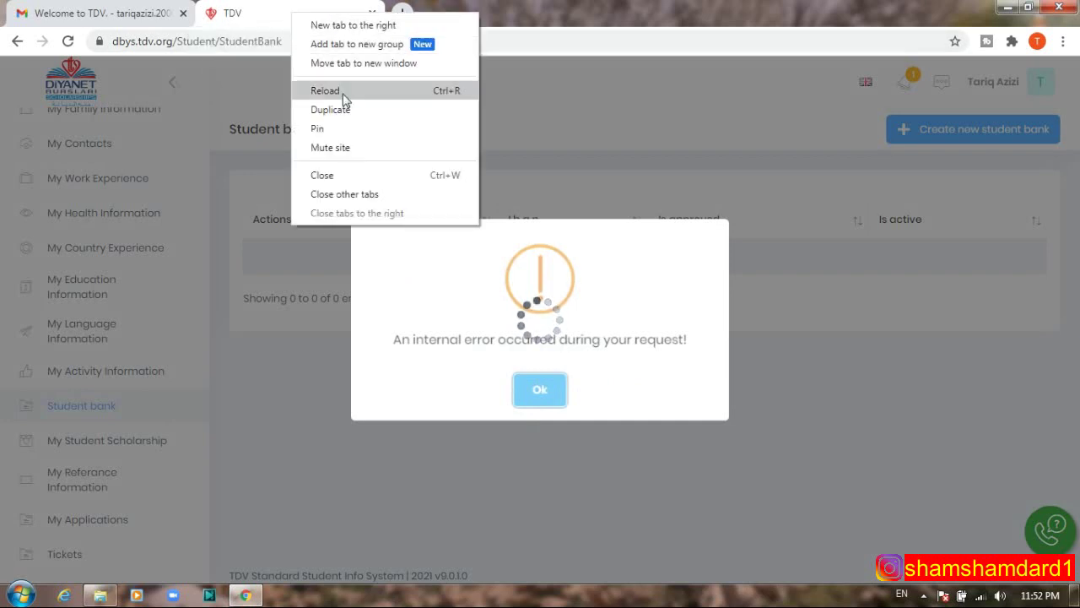
{"action": "left_click", "coordinate": [842, 365]}
{"action": "left_click", "coordinate": [842, 366]}
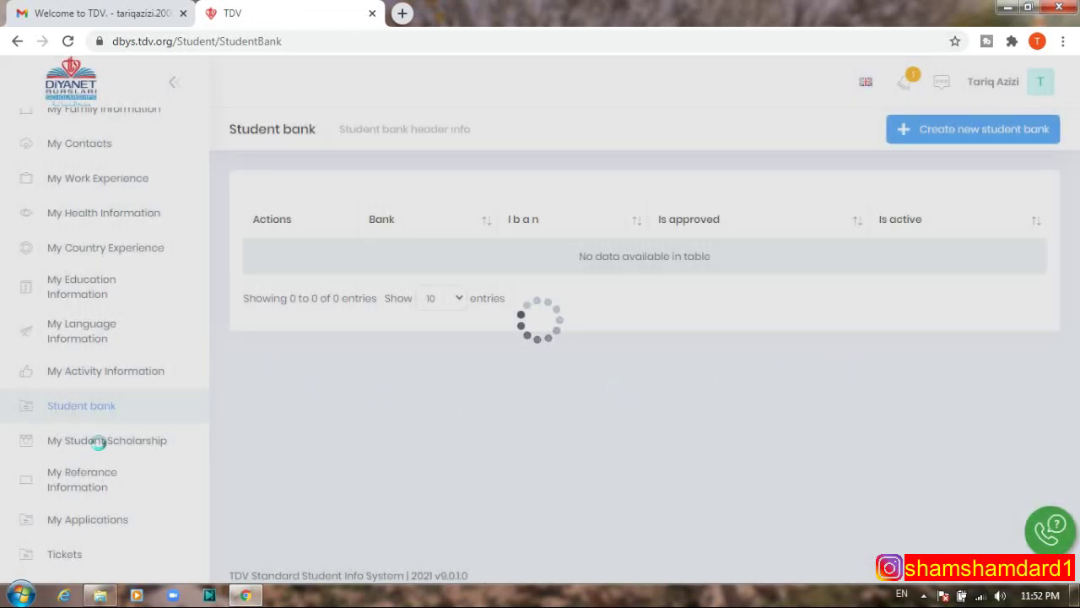
{"action": "right_click", "coordinate": [300, 16]}
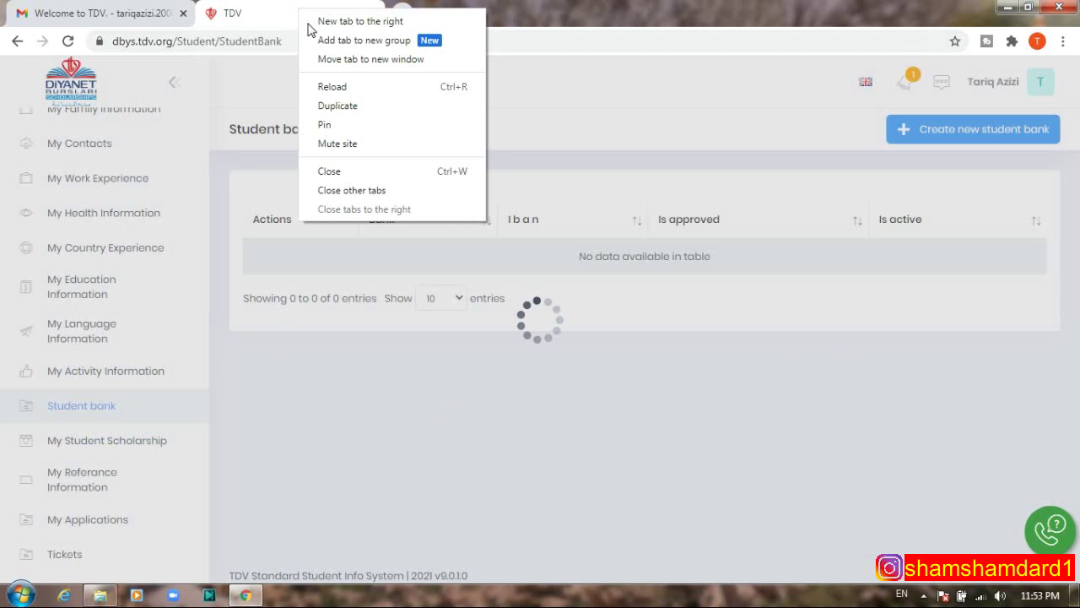
{"action": "left_click", "coordinate": [330, 87]}
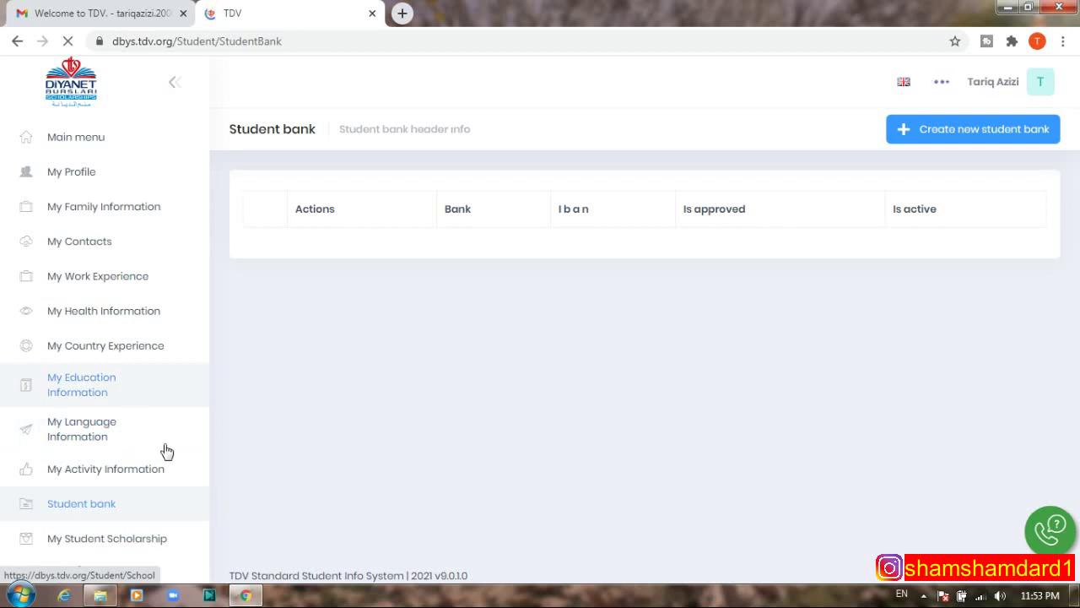
{"action": "scroll", "coordinate": [130, 482], "scroll_direction": "down", "scroll_amount": 1}
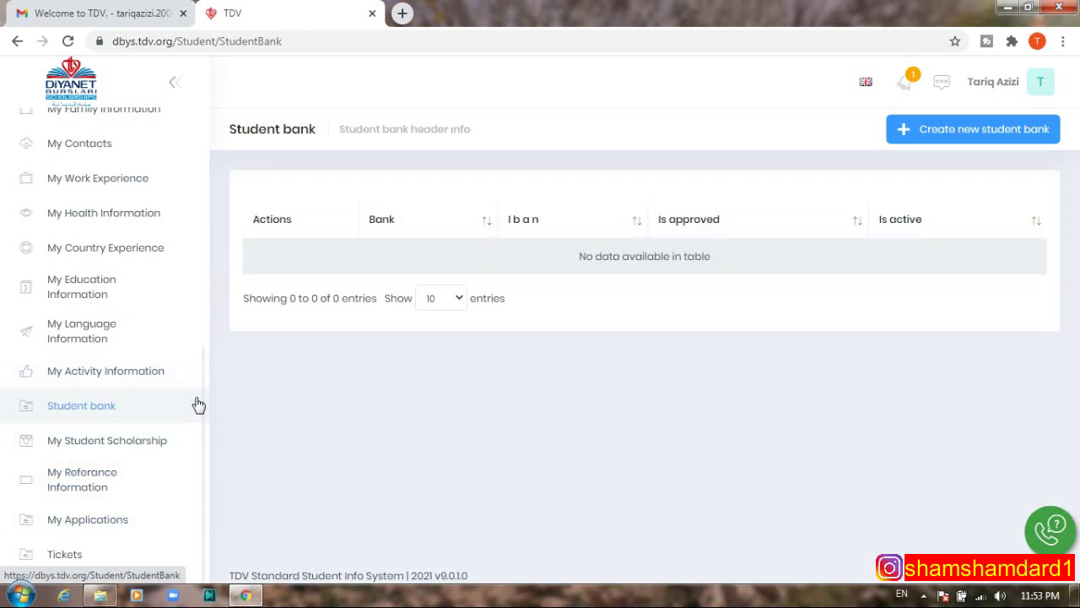
- Open a new student scholarship form, leaving scholarship type and name unset
{"action": "left_click", "coordinate": [113, 448]}
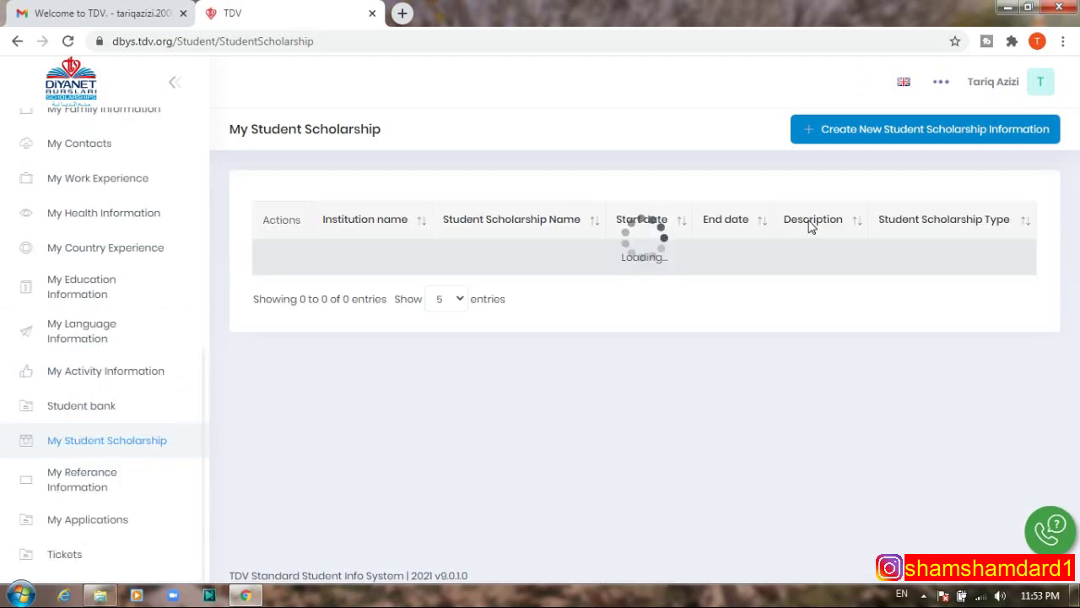
{"action": "left_click", "coordinate": [895, 132]}
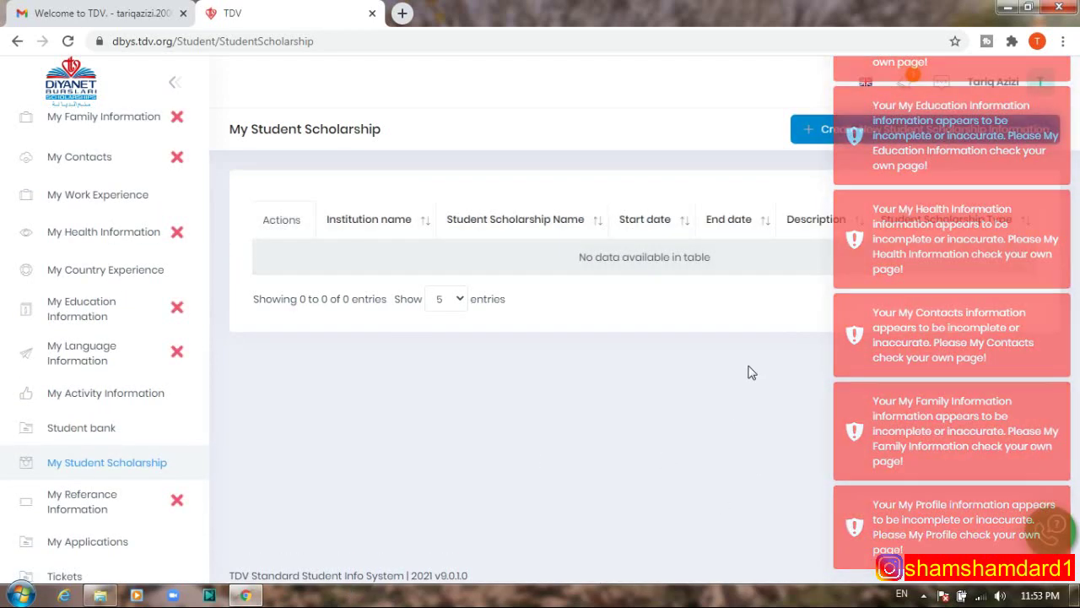
{"action": "left_click", "coordinate": [878, 137]}
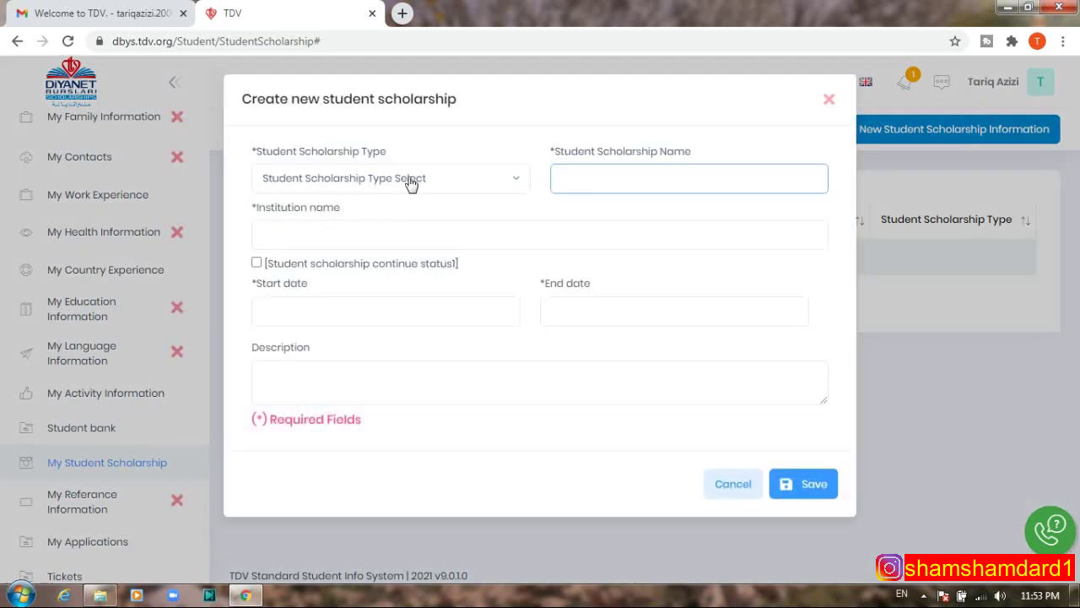
{"action": "left_click", "coordinate": [410, 181]}
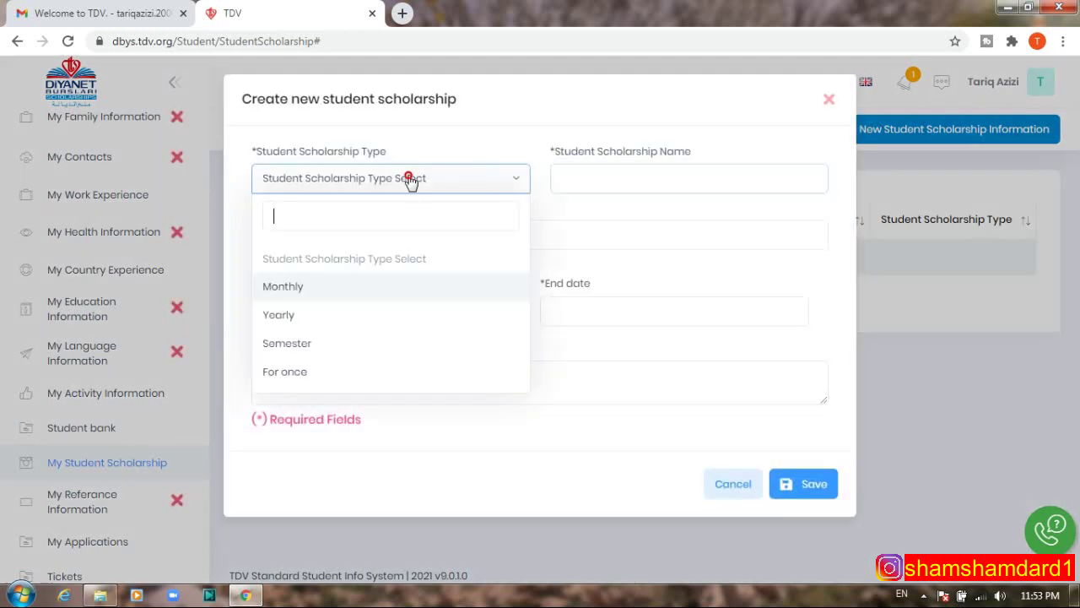
{"action": "left_click", "coordinate": [410, 181]}
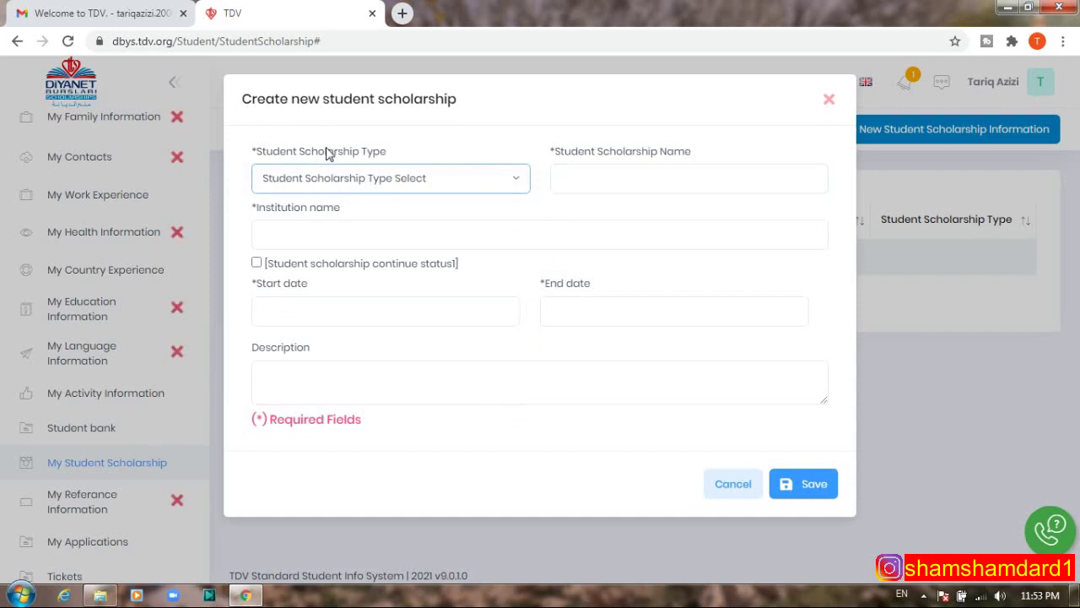
{"action": "left_click", "coordinate": [400, 178]}
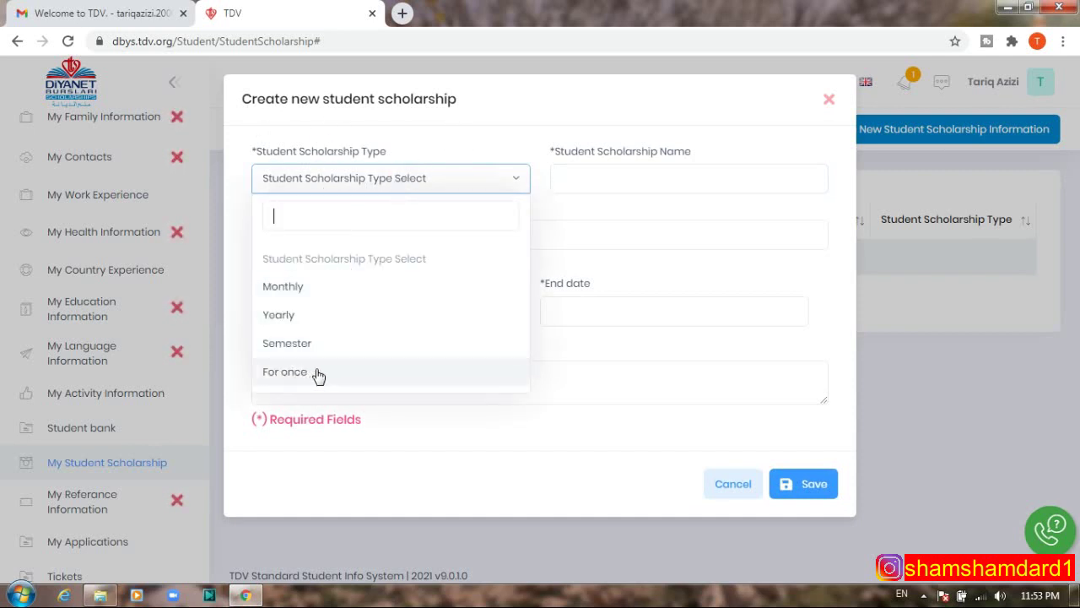
{"action": "left_click", "coordinate": [443, 188]}
{"action": "left_click", "coordinate": [625, 177]}
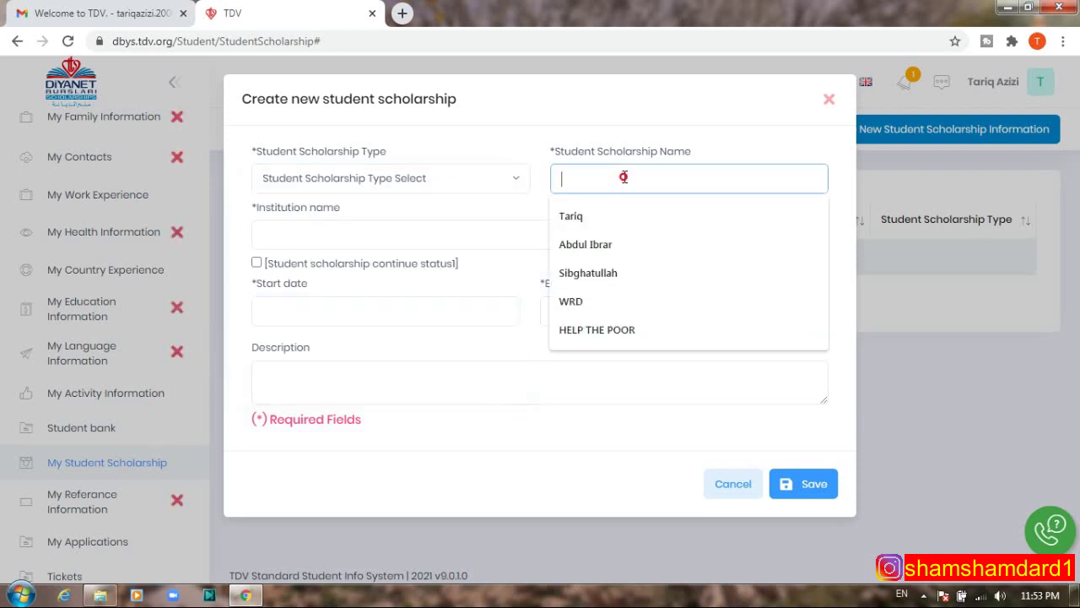
{"action": "left_click", "coordinate": [569, 119]}
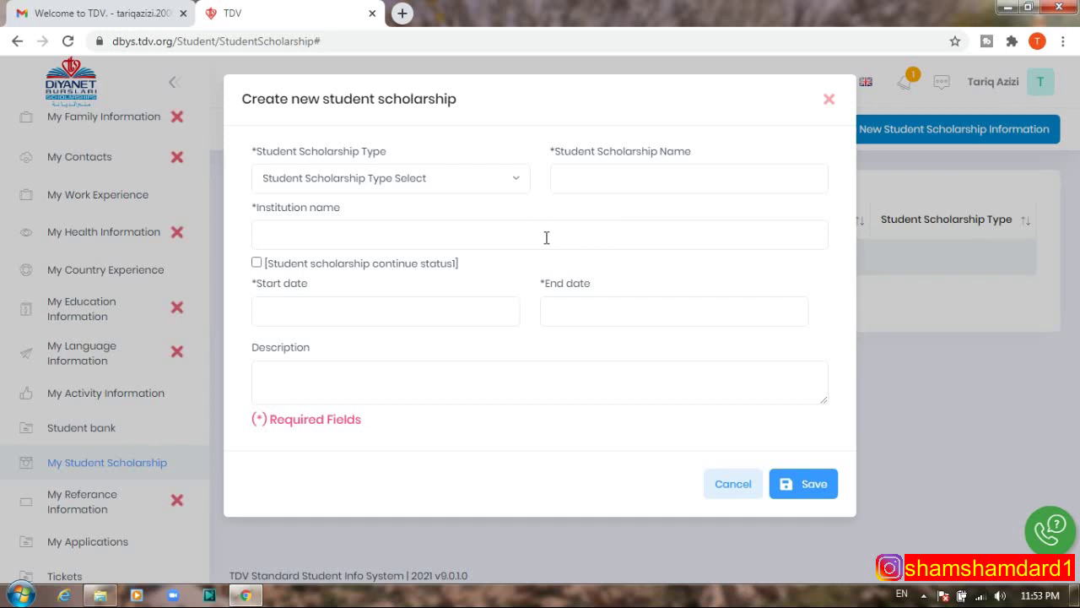
{"action": "left_click", "coordinate": [385, 181]}
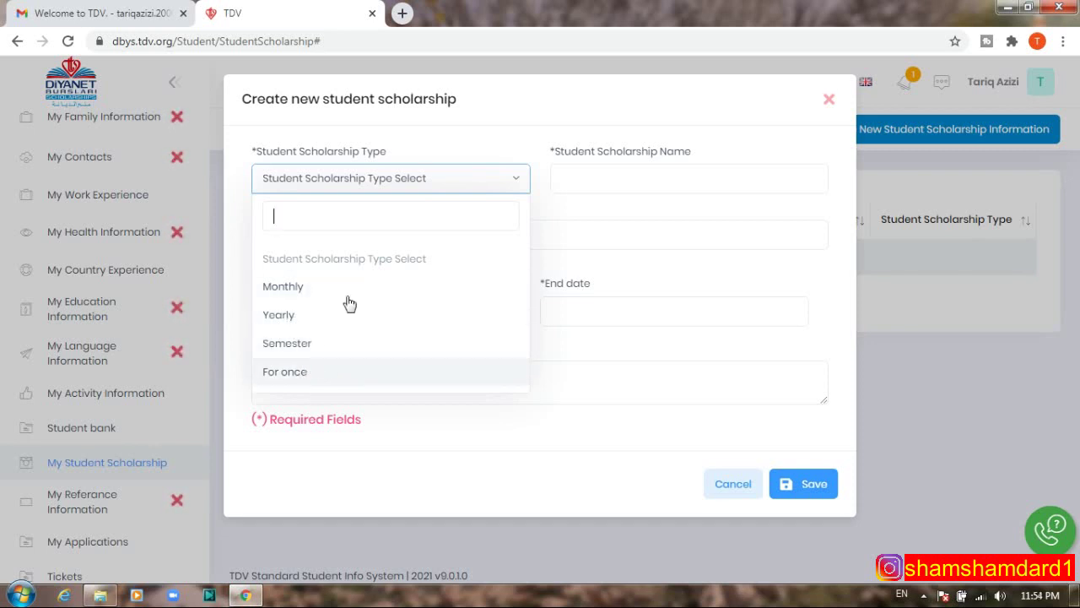
{"action": "left_click", "coordinate": [411, 182]}
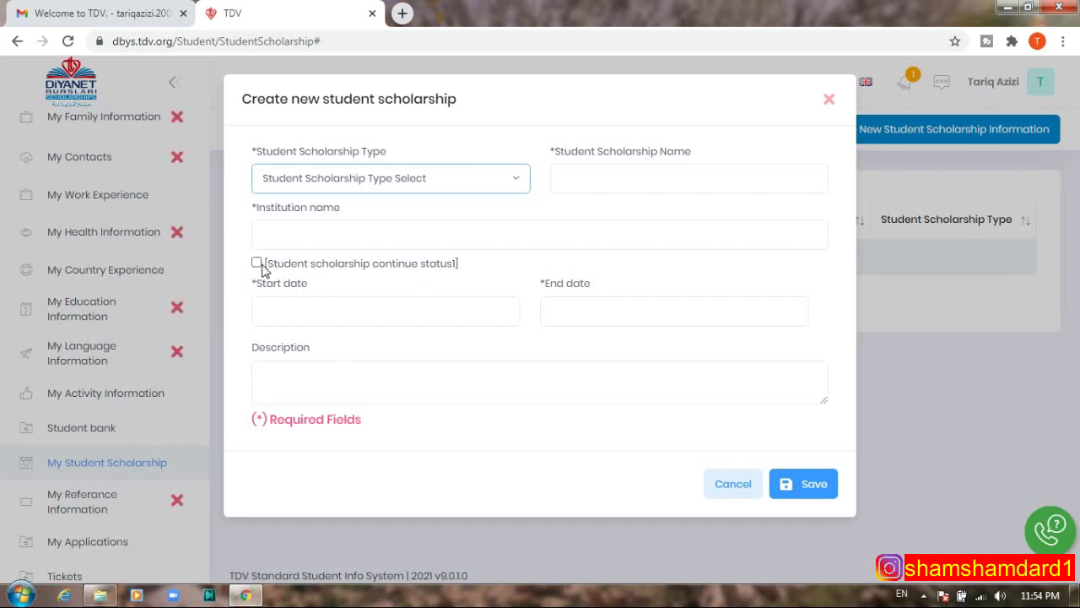
- Set the scholarship start date to 02/23/2021 and leave it marked as not continuing
{"action": "left_click", "coordinate": [257, 263]}
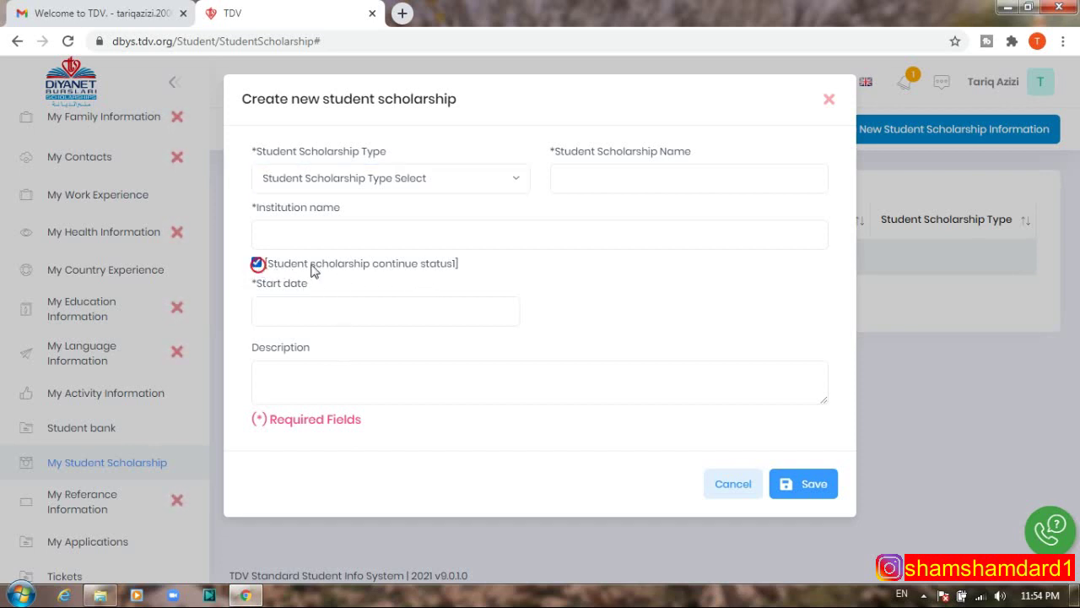
{"action": "left_click", "coordinate": [350, 317]}
{"action": "left_click", "coordinate": [595, 267]}
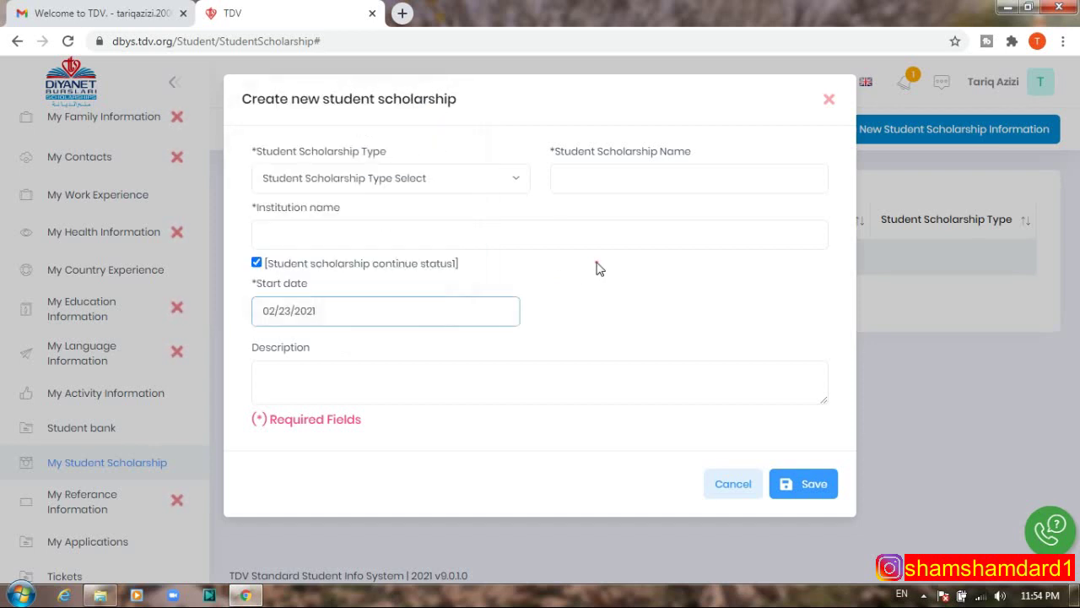
{"action": "left_click", "coordinate": [257, 263]}
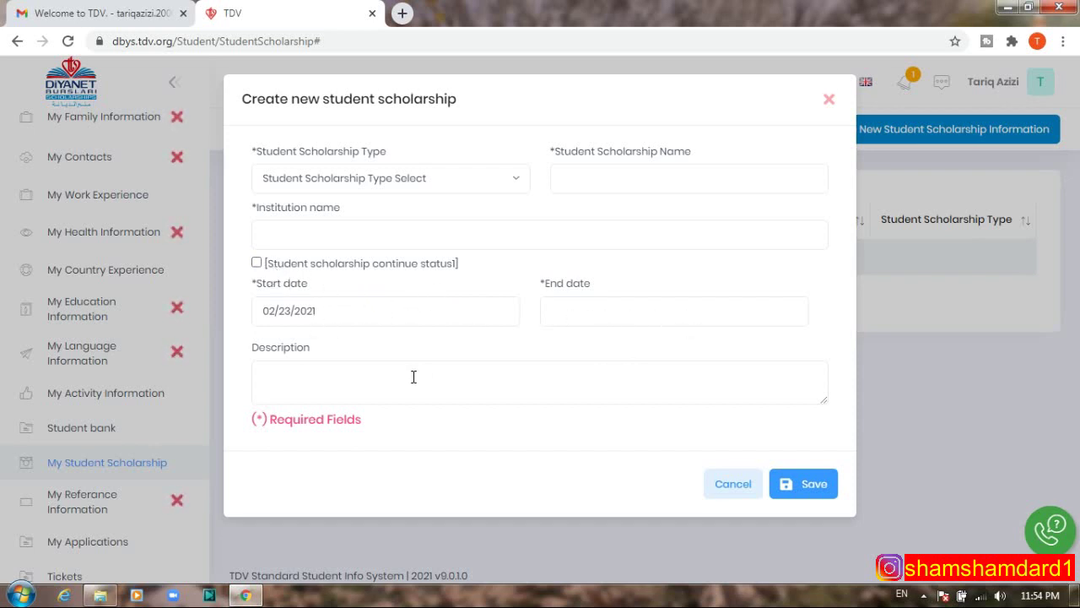
{"action": "left_click", "coordinate": [328, 365]}
- Cancel the unfinished scholarship form and go to My Referance Information
{"action": "left_click", "coordinate": [733, 484]}
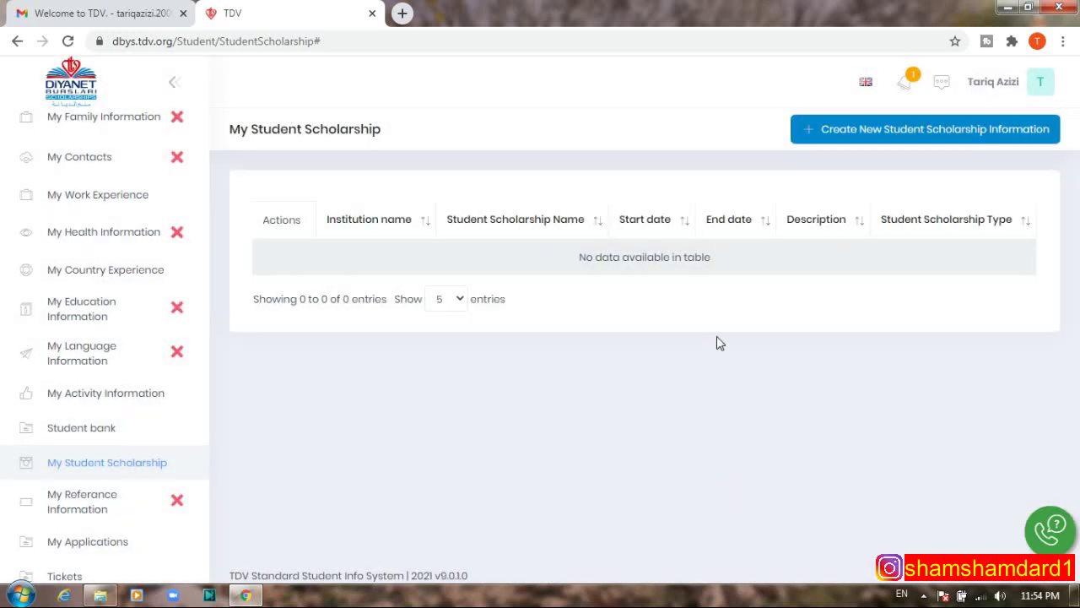
{"action": "scroll", "coordinate": [132, 440], "scroll_direction": "down", "scroll_amount": 1}
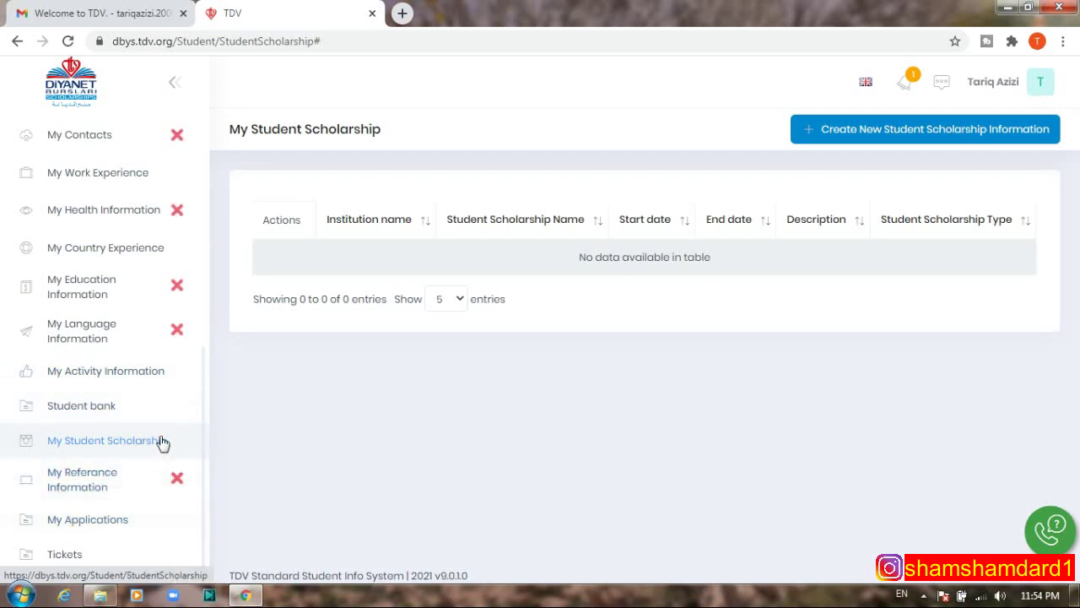
{"action": "left_click", "coordinate": [113, 485]}
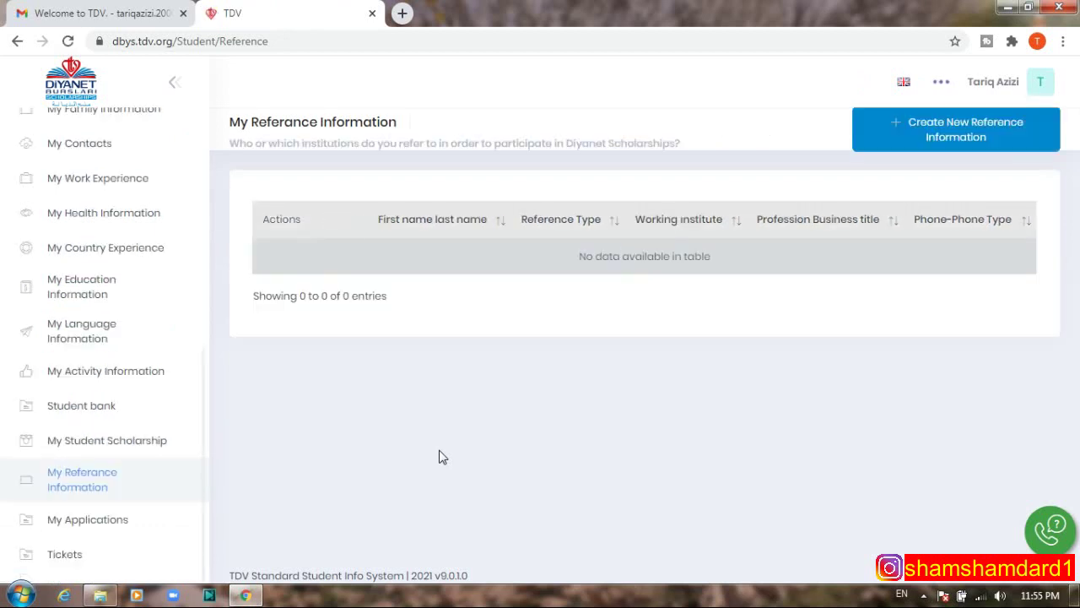
- Dismiss the profile warnings and open Create New Reference Information, leaving every field empty
{"action": "left_click", "coordinate": [561, 442]}
{"action": "left_click", "coordinate": [938, 139]}
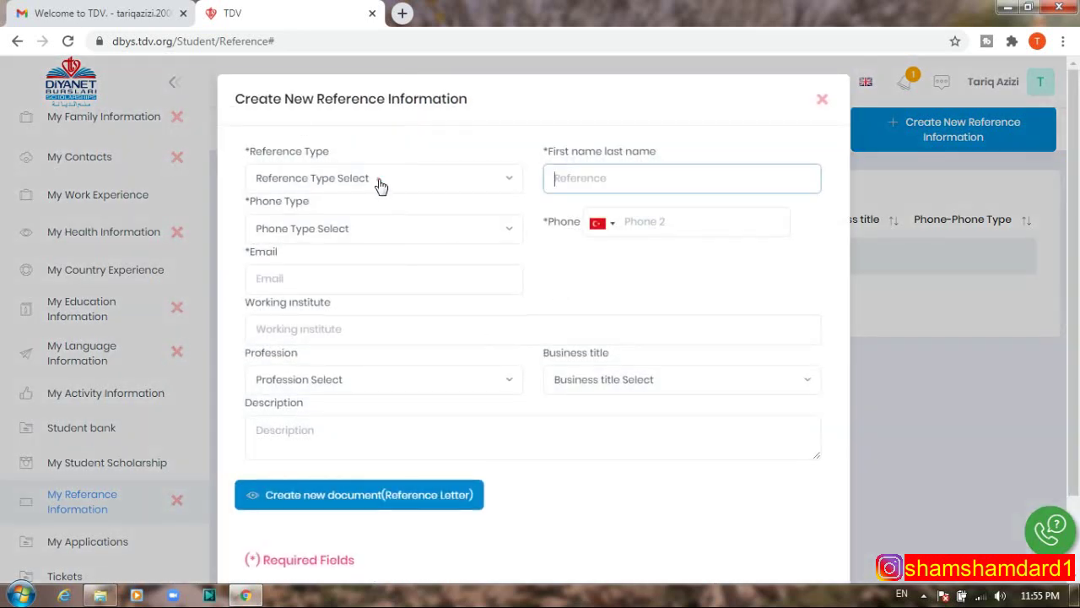
{"action": "left_click", "coordinate": [378, 181]}
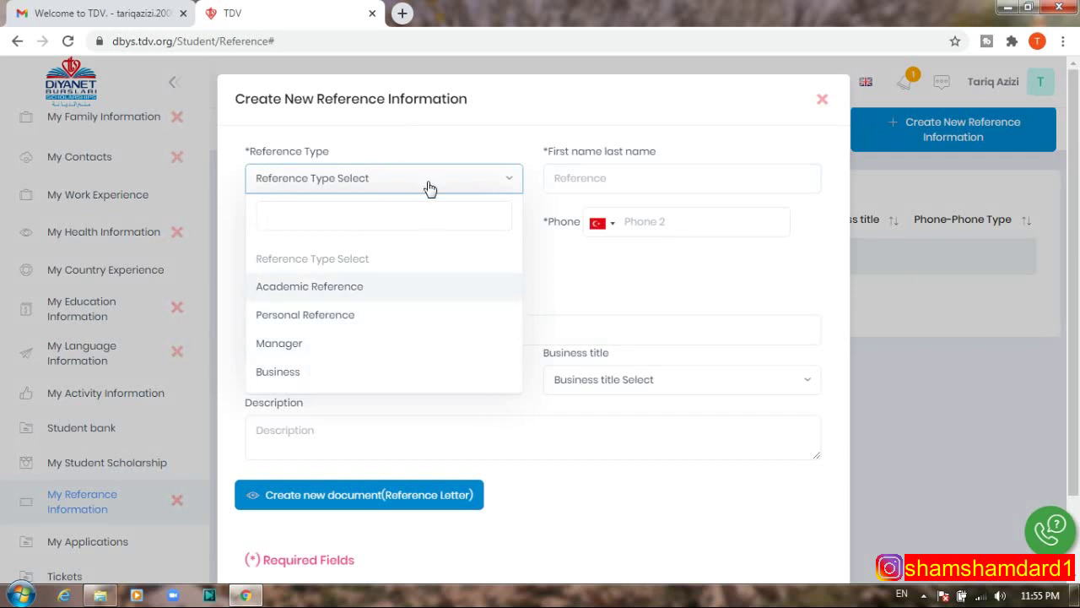
{"action": "left_click", "coordinate": [616, 179]}
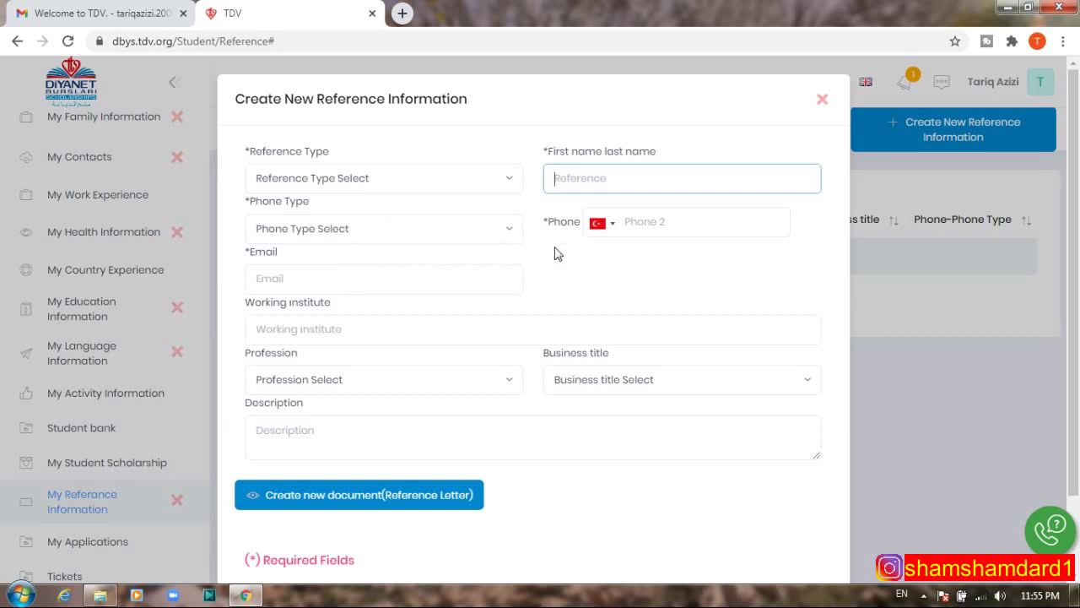
{"action": "left_click", "coordinate": [605, 225]}
{"action": "left_click", "coordinate": [606, 225]}
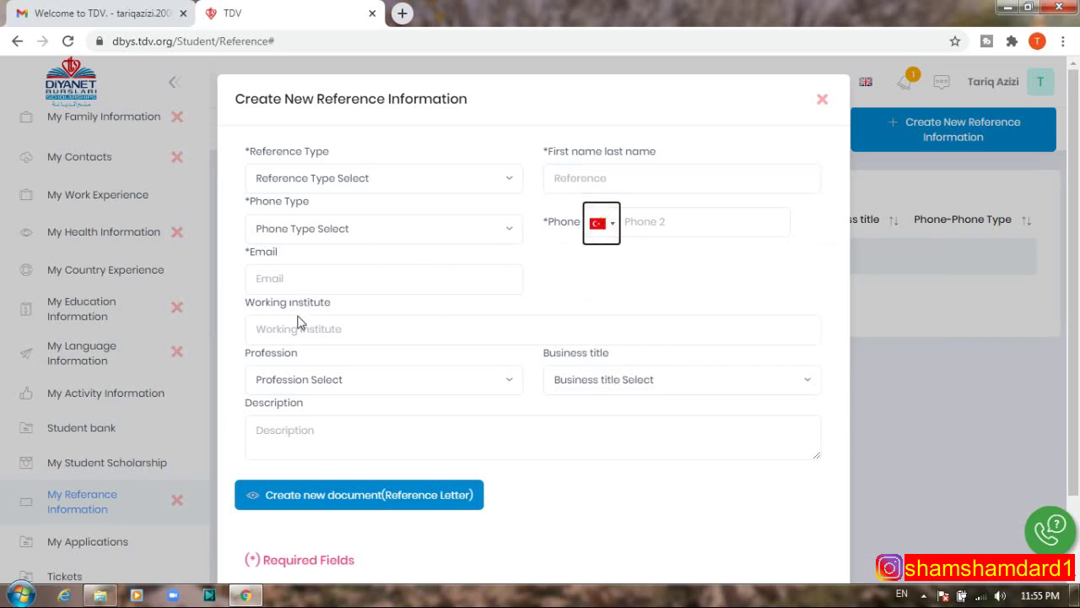
{"action": "left_click", "coordinate": [326, 329]}
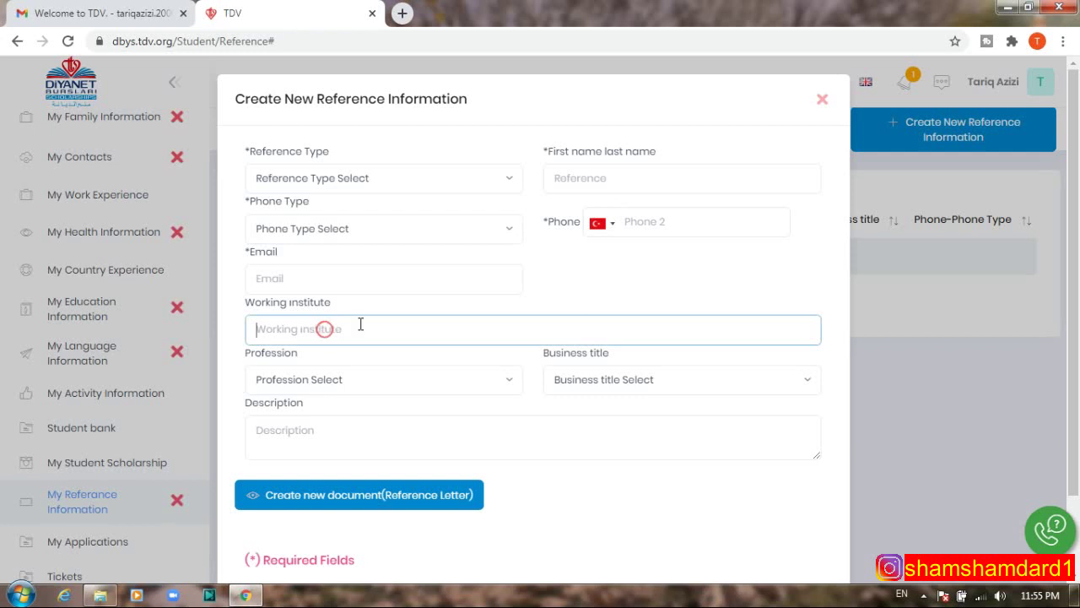
{"action": "left_click", "coordinate": [521, 307]}
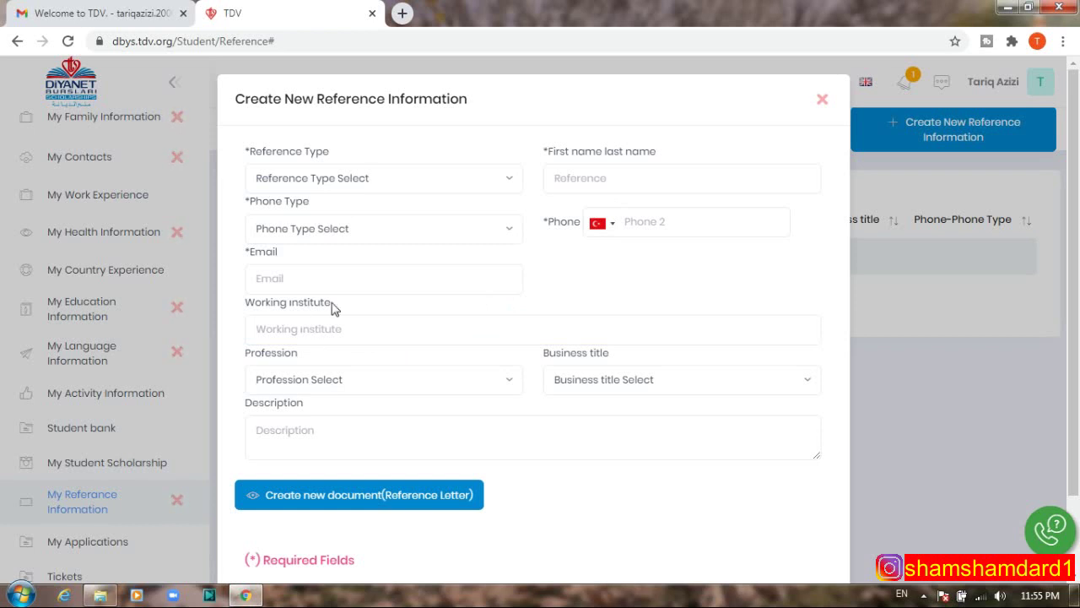
{"action": "left_click", "coordinate": [374, 386]}
{"action": "scroll", "coordinate": [344, 314], "scroll_direction": "down", "scroll_amount": 10}
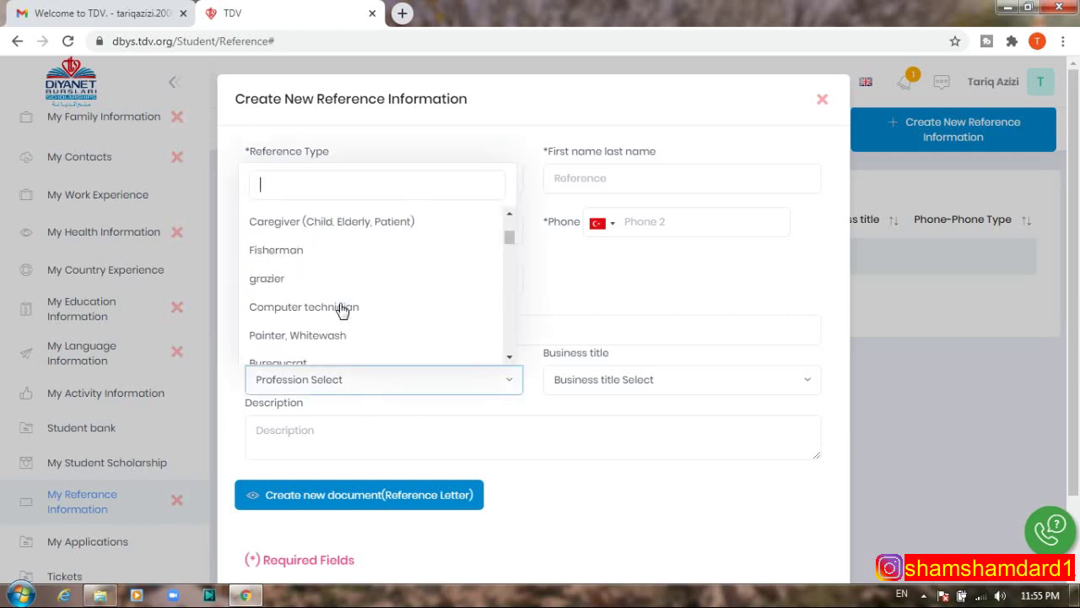
{"action": "scroll", "coordinate": [341, 313], "scroll_direction": "down", "scroll_amount": 10}
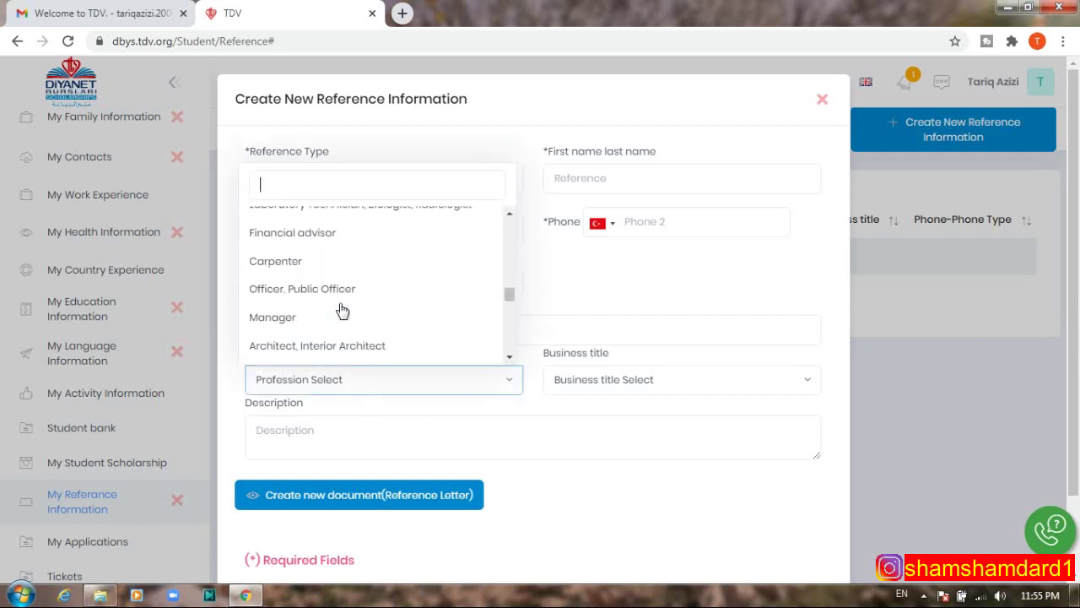
{"action": "scroll", "coordinate": [341, 310], "scroll_direction": "down", "scroll_amount": 5}
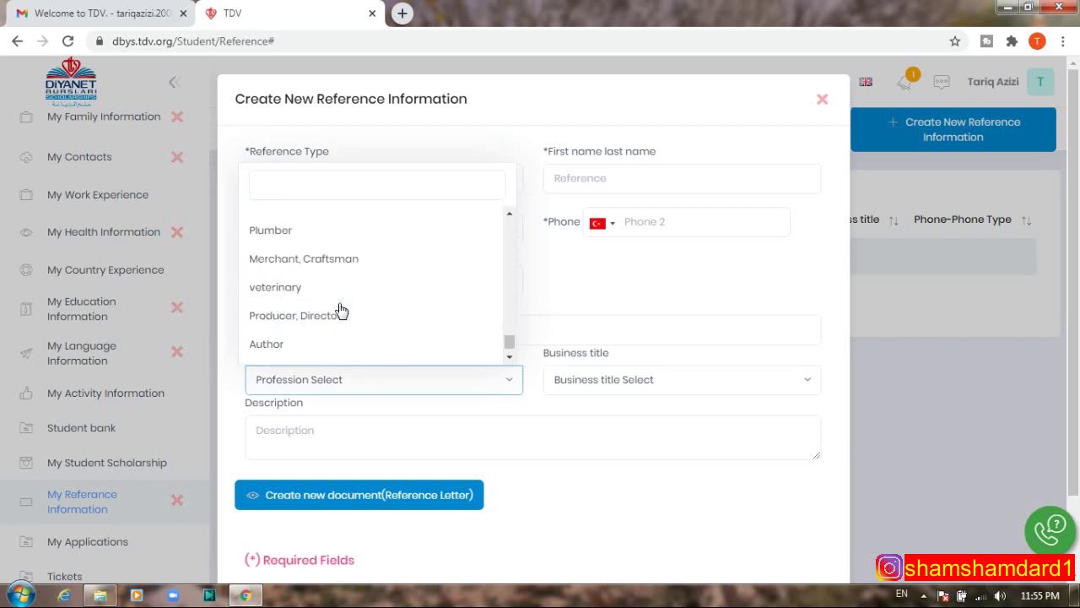
{"action": "scroll", "coordinate": [346, 312], "scroll_direction": "up", "scroll_amount": 15}
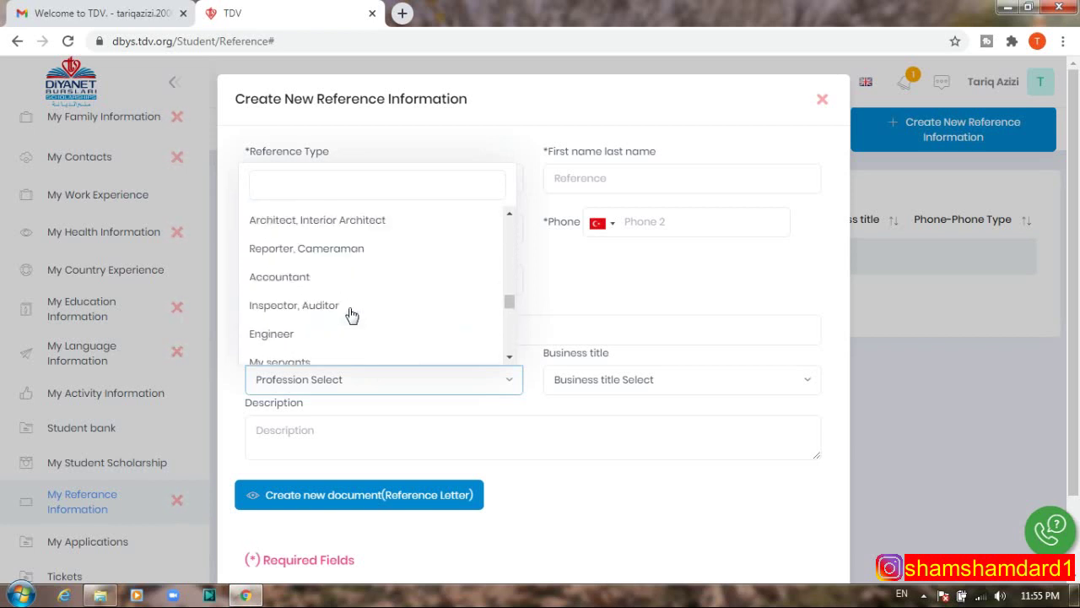
{"action": "scroll", "coordinate": [361, 315], "scroll_direction": "up", "scroll_amount": 10}
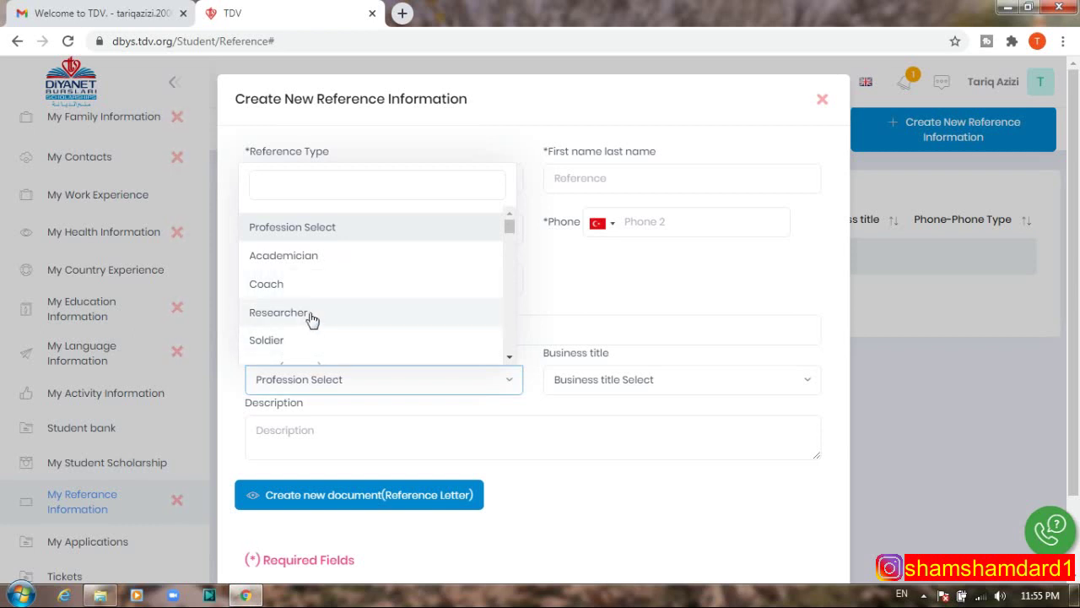
{"action": "left_click", "coordinate": [604, 303]}
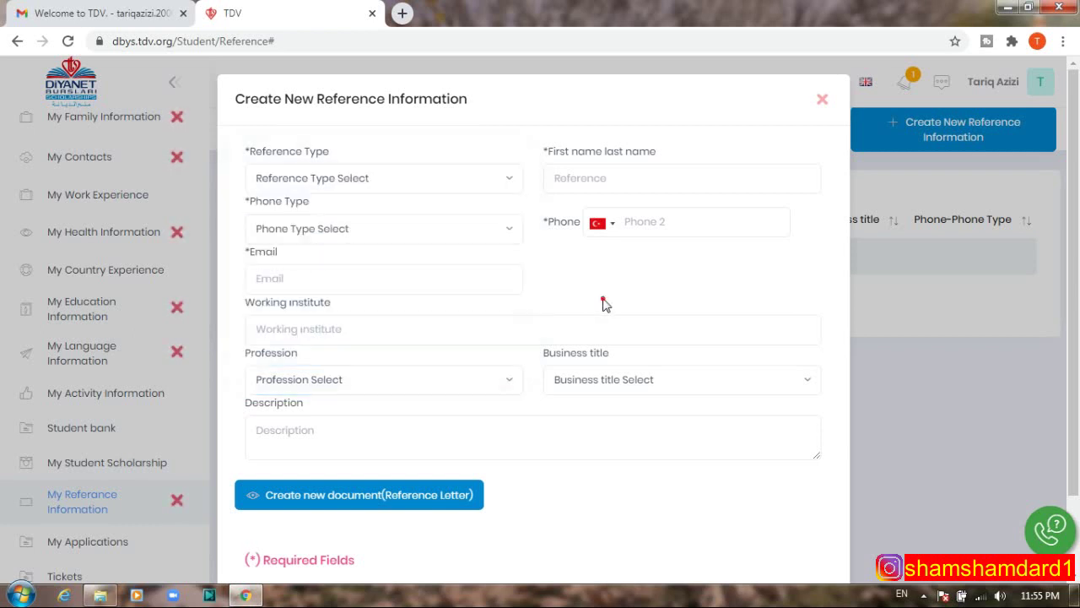
{"action": "left_click", "coordinate": [681, 391]}
{"action": "left_click", "coordinate": [680, 388]}
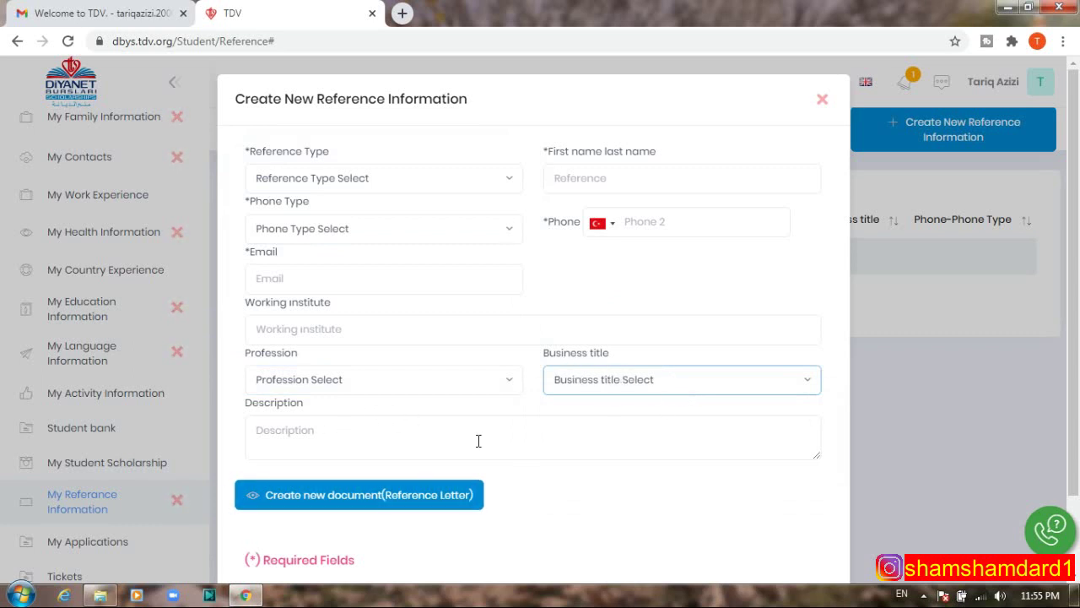
- Begin a Reference Letter document for the new reference, leaving Description empty
{"action": "left_click", "coordinate": [369, 439]}
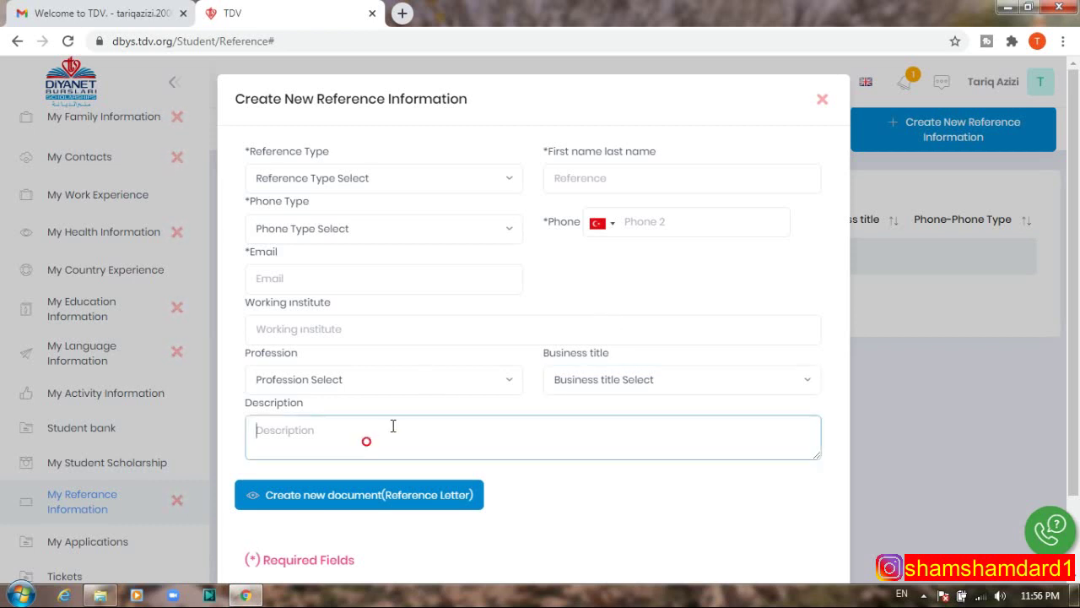
{"action": "scroll", "coordinate": [481, 426], "scroll_direction": "down", "scroll_amount": 2}
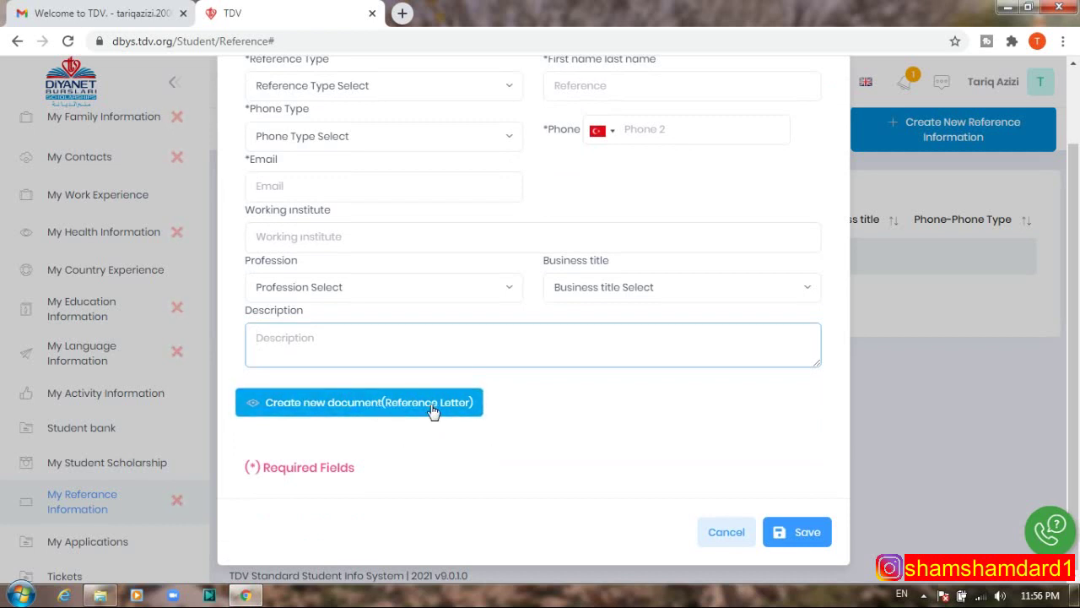
{"action": "left_click", "coordinate": [389, 403]}
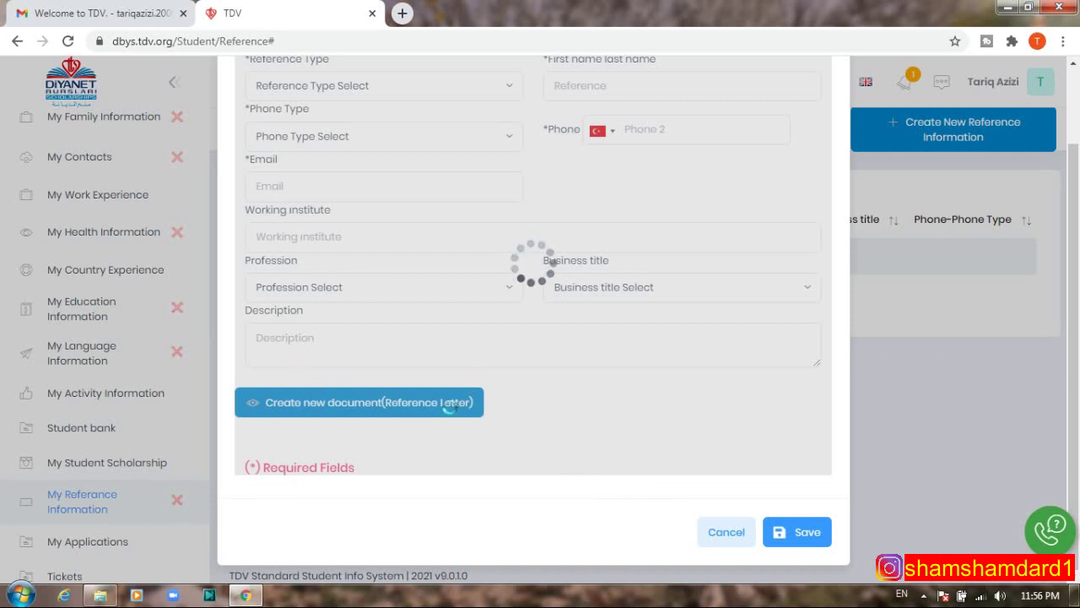
- Cancel the unsaved reference entry and dismiss the Add Document dialog without uploading a file
{"action": "left_click", "coordinate": [731, 533]}
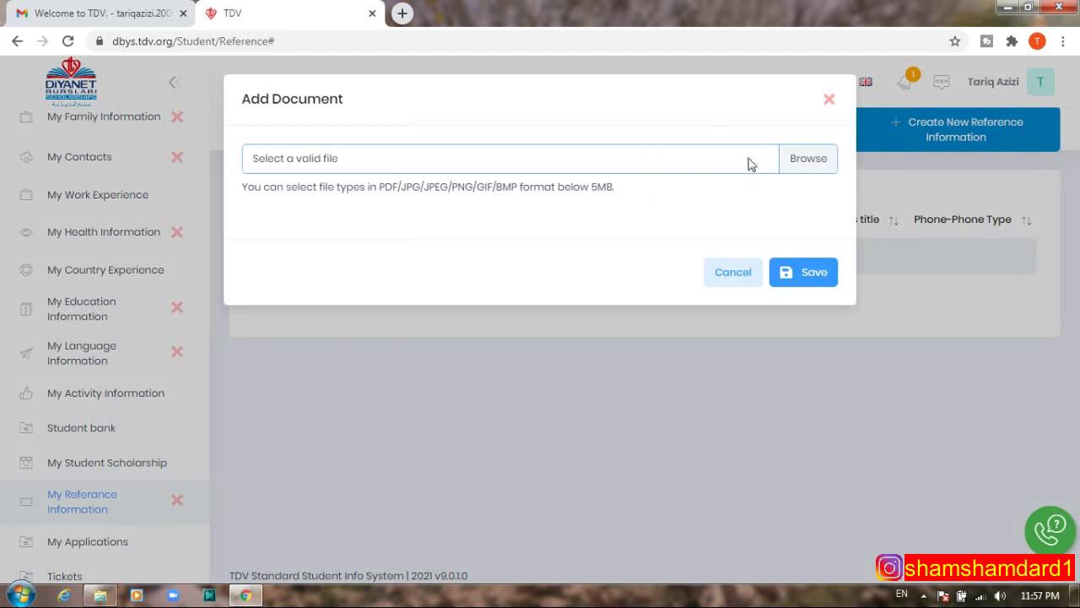
{"action": "left_click", "coordinate": [746, 272]}
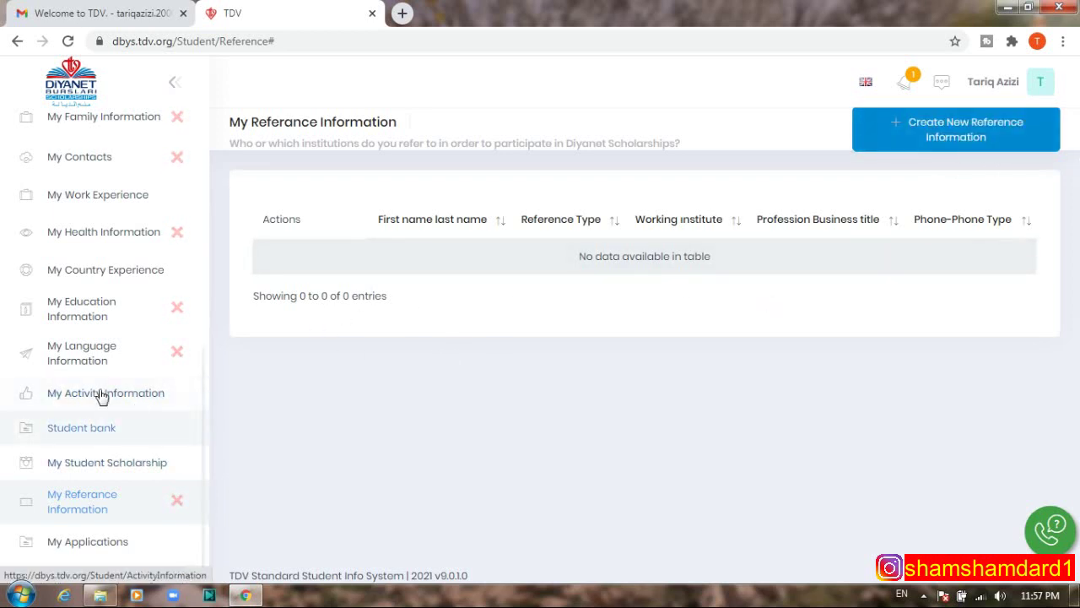
- Go to My Applications in the sidebar to view the empty Program application list
{"action": "scroll", "coordinate": [114, 430], "scroll_direction": "down", "scroll_amount": 1}
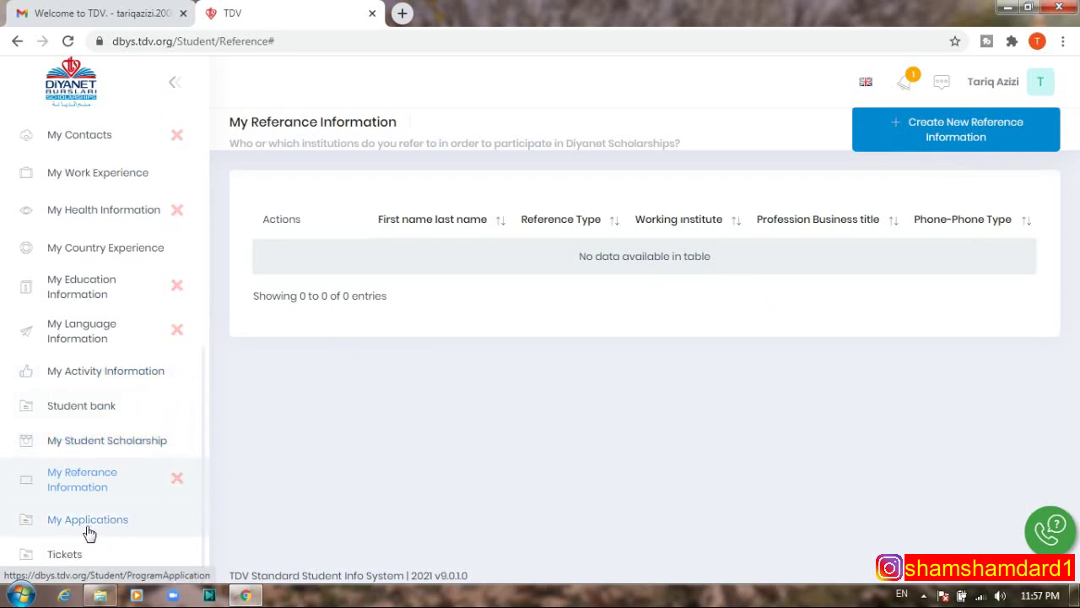
{"action": "scroll", "coordinate": [144, 205], "scroll_direction": "up", "scroll_amount": 3}
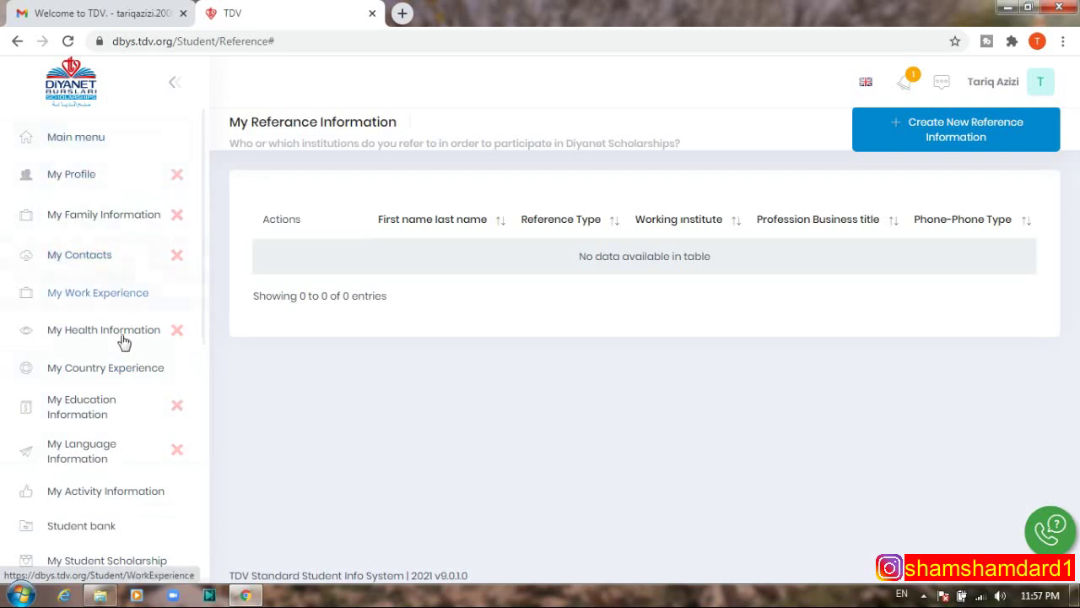
{"action": "scroll", "coordinate": [132, 420], "scroll_direction": "down", "scroll_amount": 3}
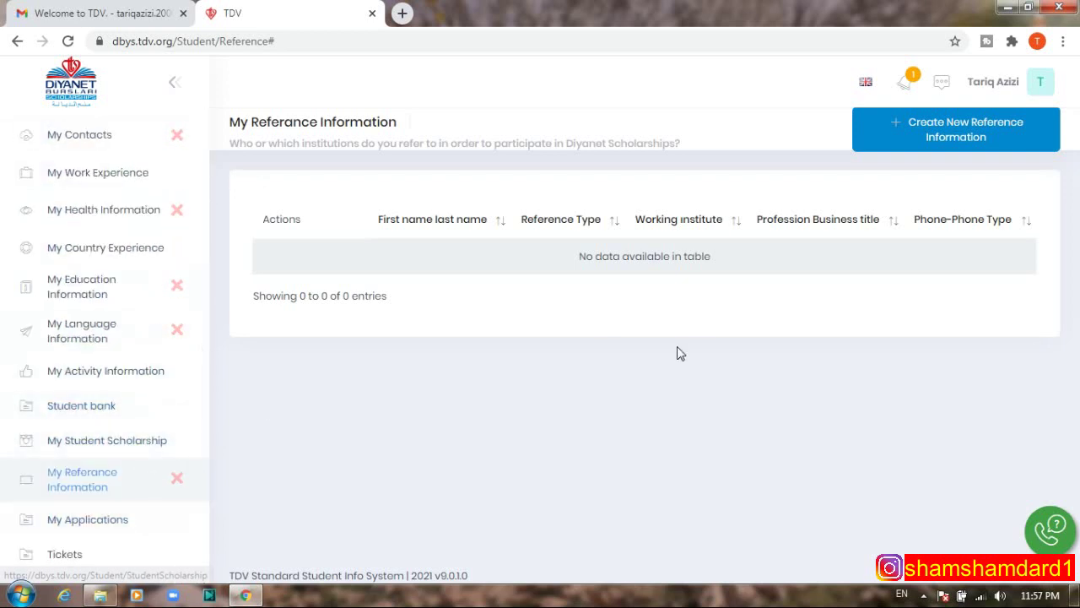
{"action": "left_click", "coordinate": [87, 520]}
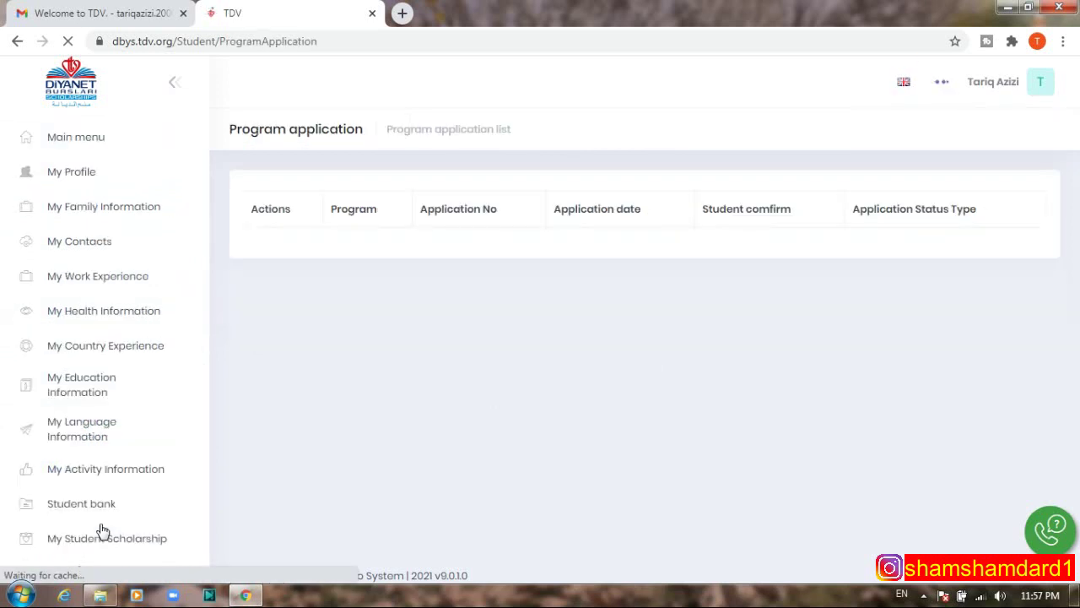
{"action": "scroll", "coordinate": [106, 503], "scroll_direction": "down", "scroll_amount": 2}
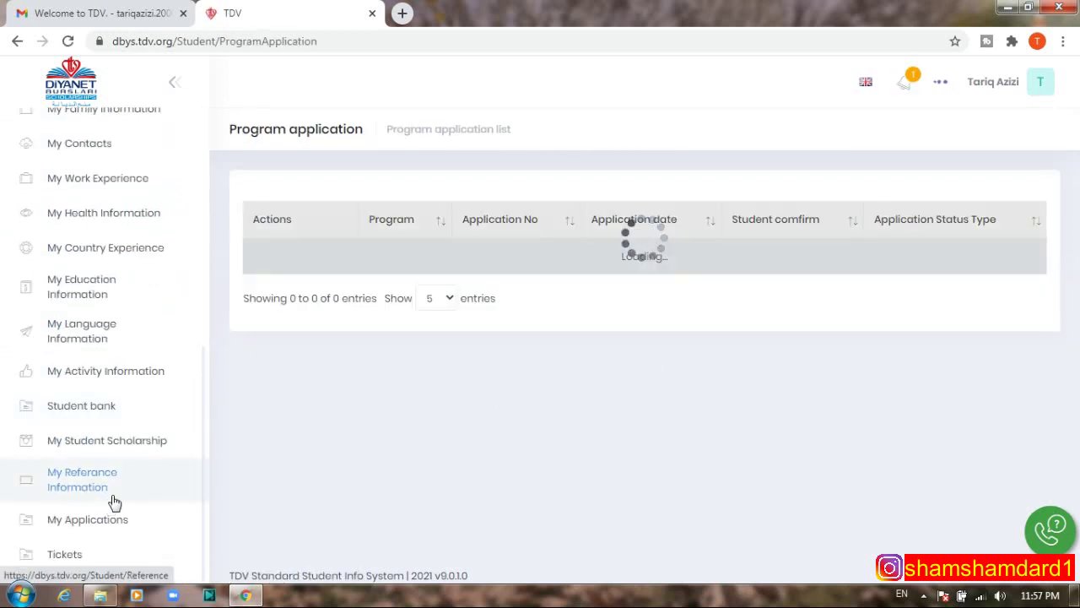